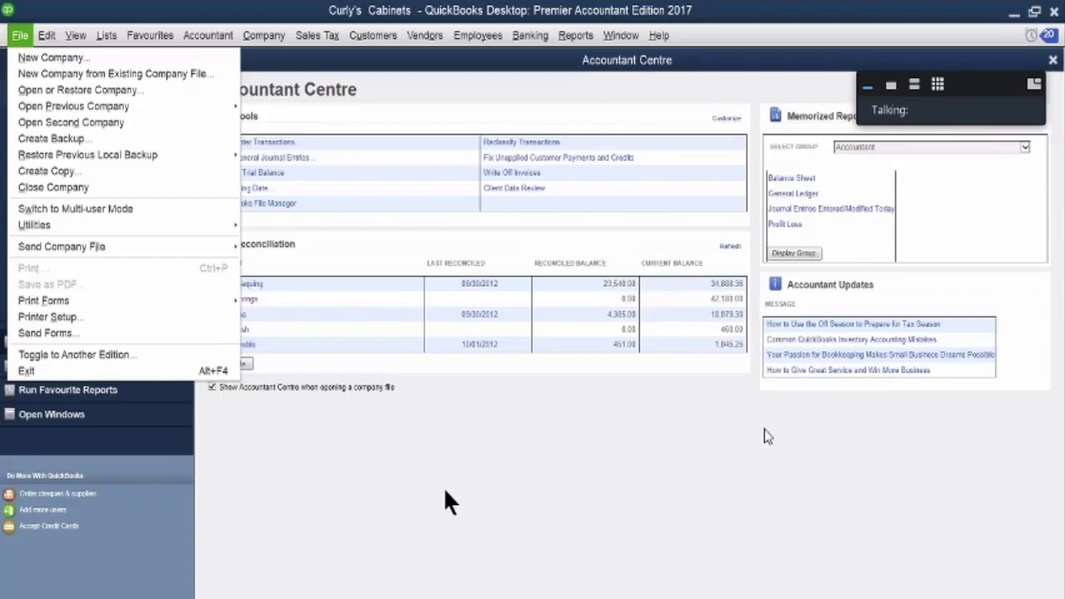
Step: Open the Home page and a blank general journal entry form
click(532, 37)
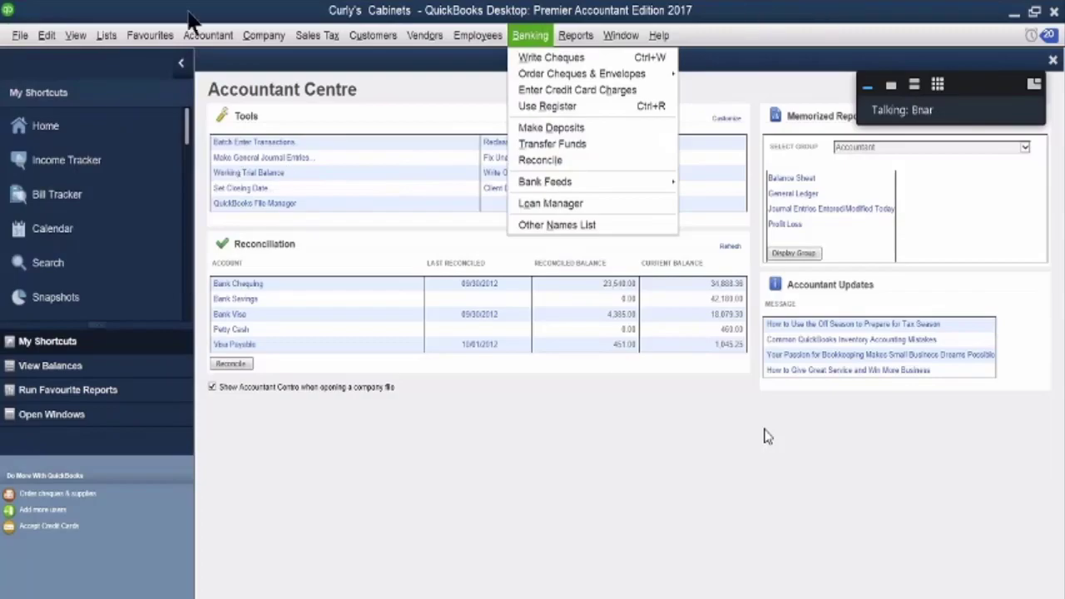
click(70, 128)
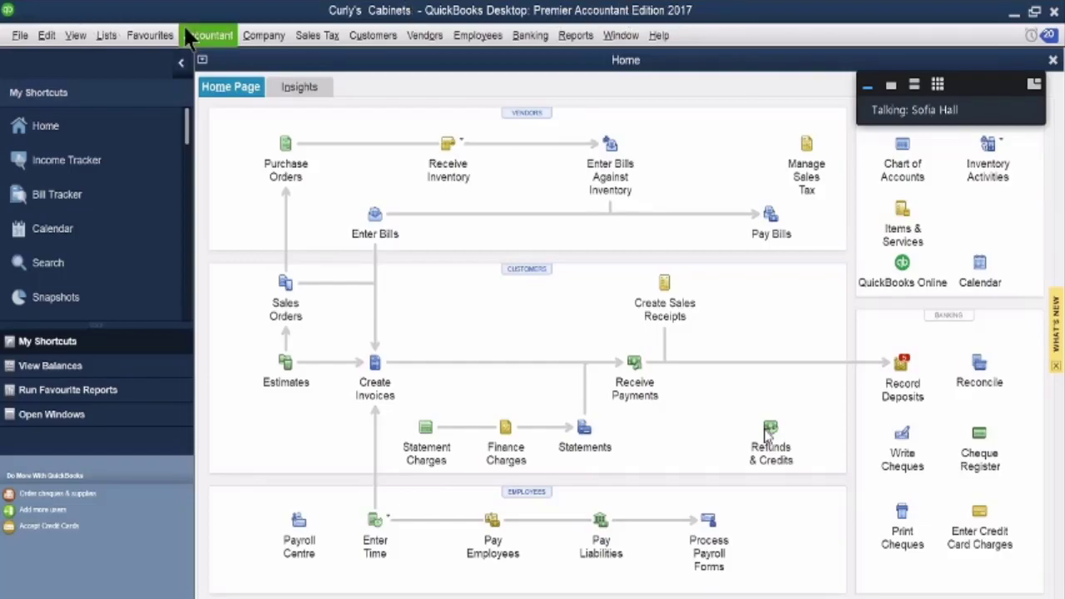
click(250, 37)
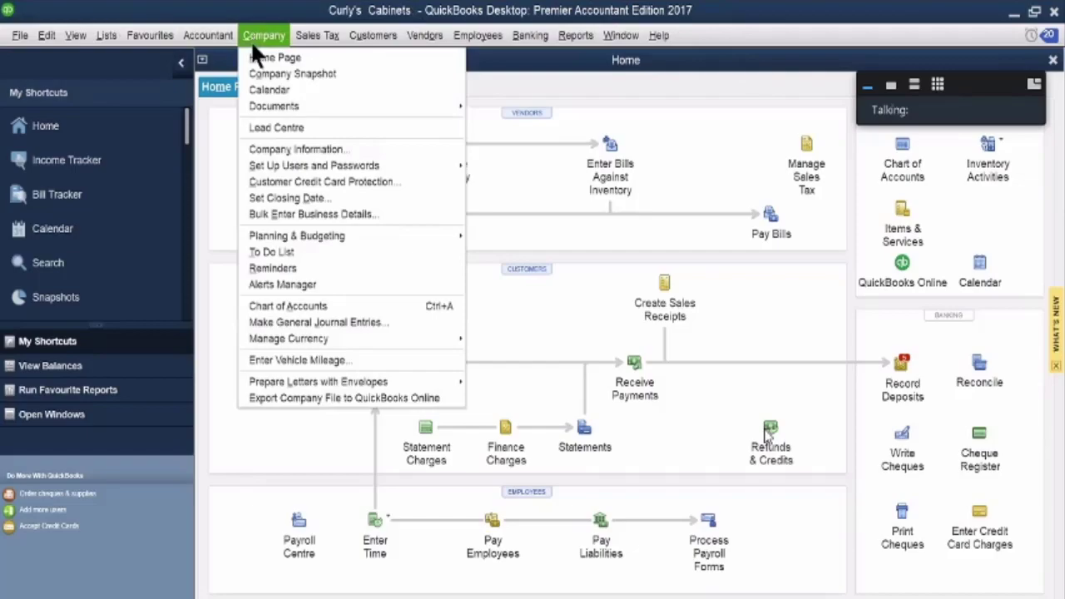
click(326, 322)
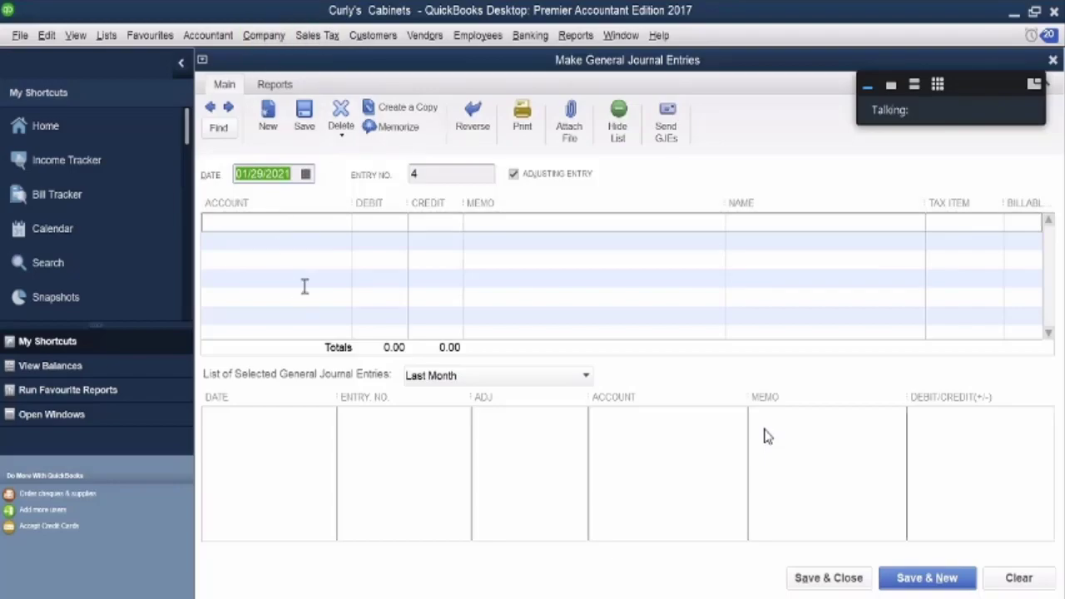
click(255, 218)
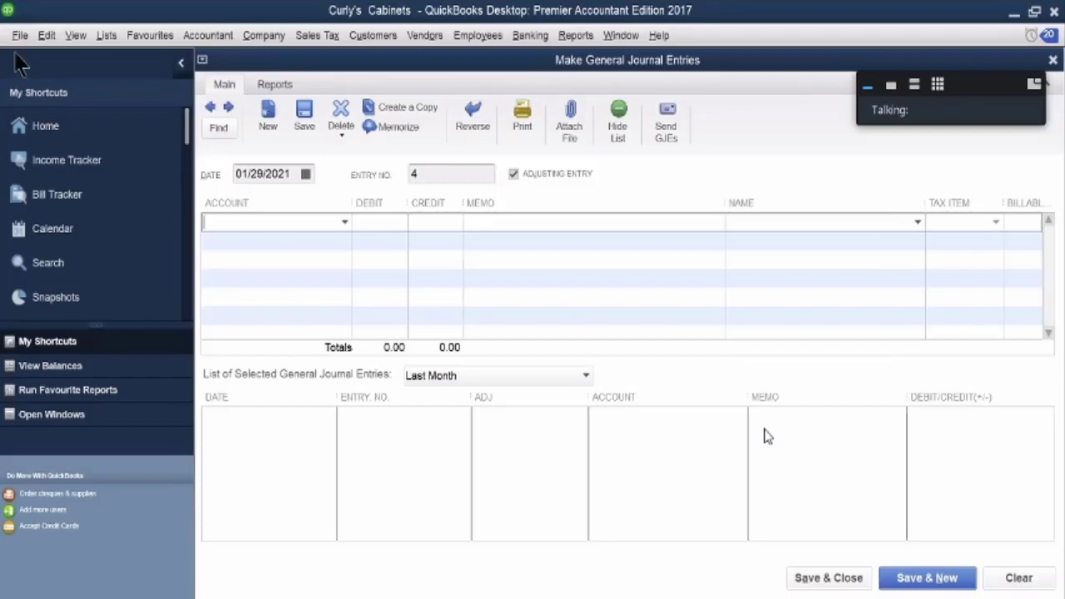
Step: Open the Journal report for accountants and taxes, and dismiss the notice about collapsing and expanding transactions
click(566, 41)
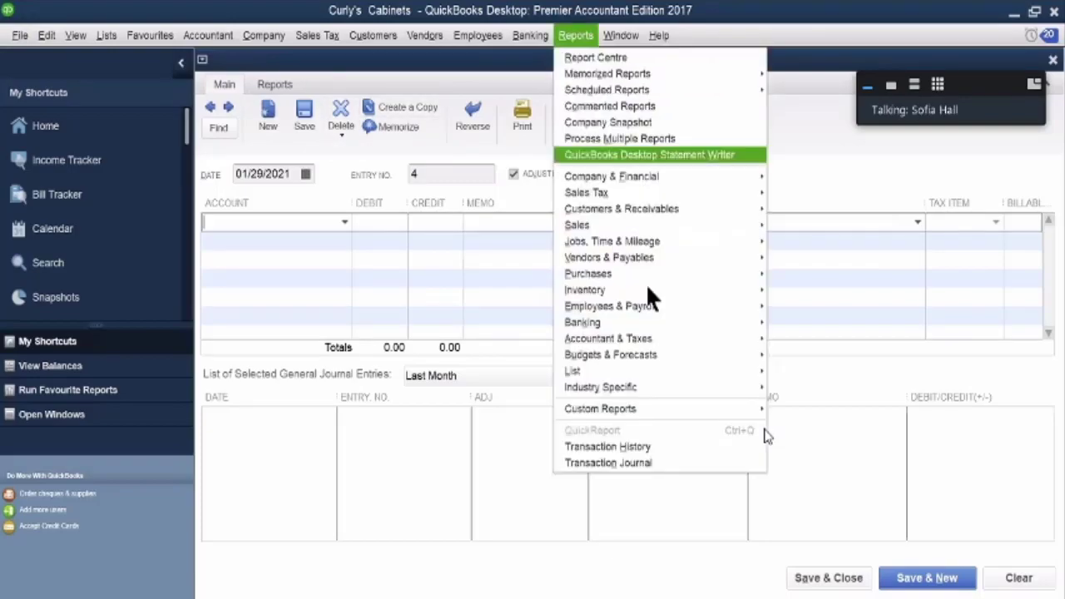
mouse_move(641, 338)
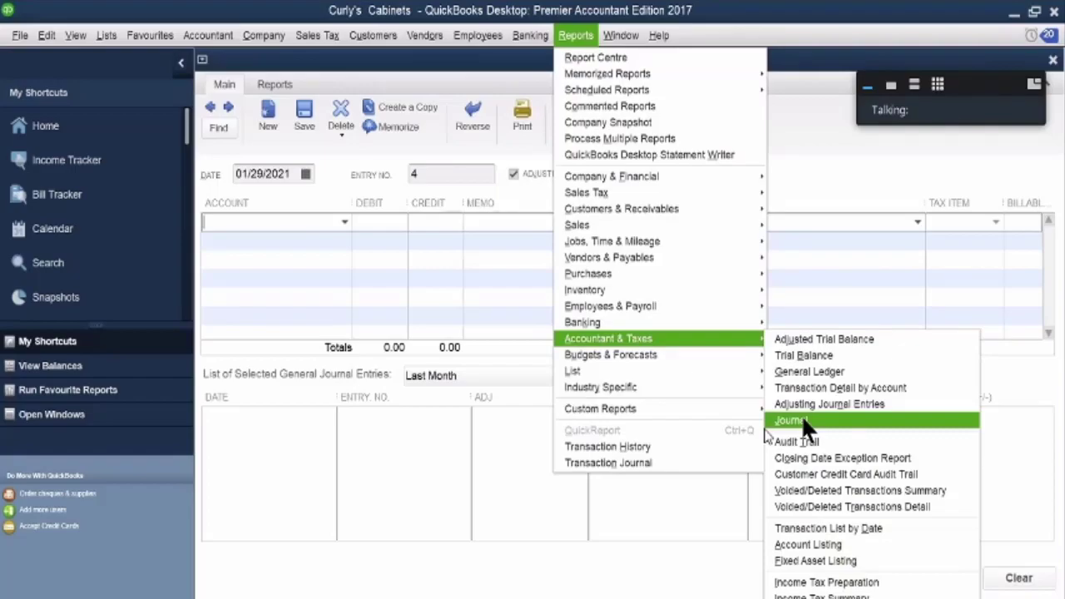
click(800, 420)
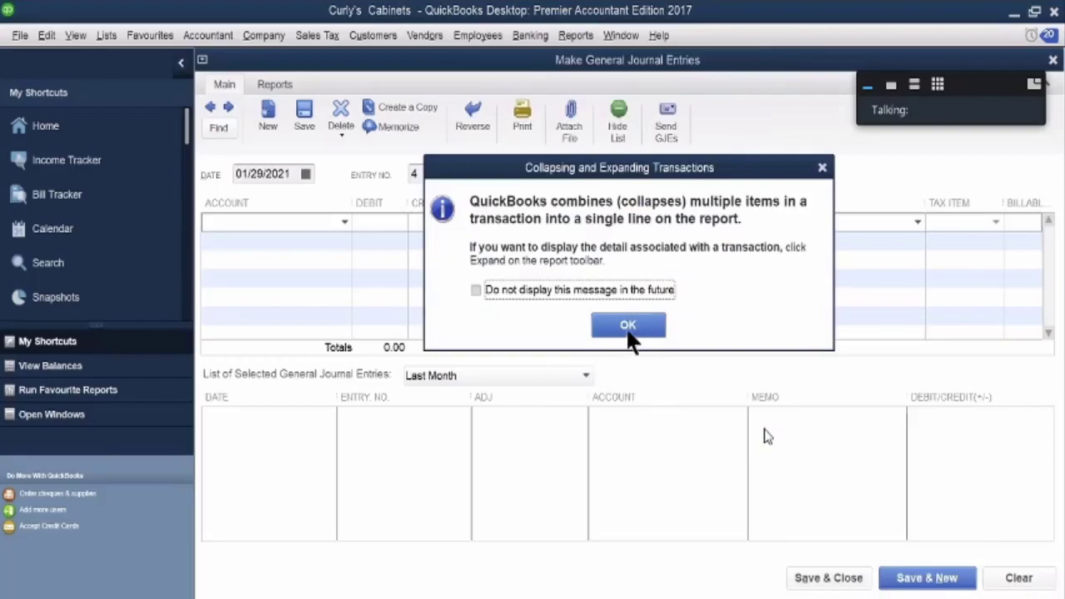
click(627, 326)
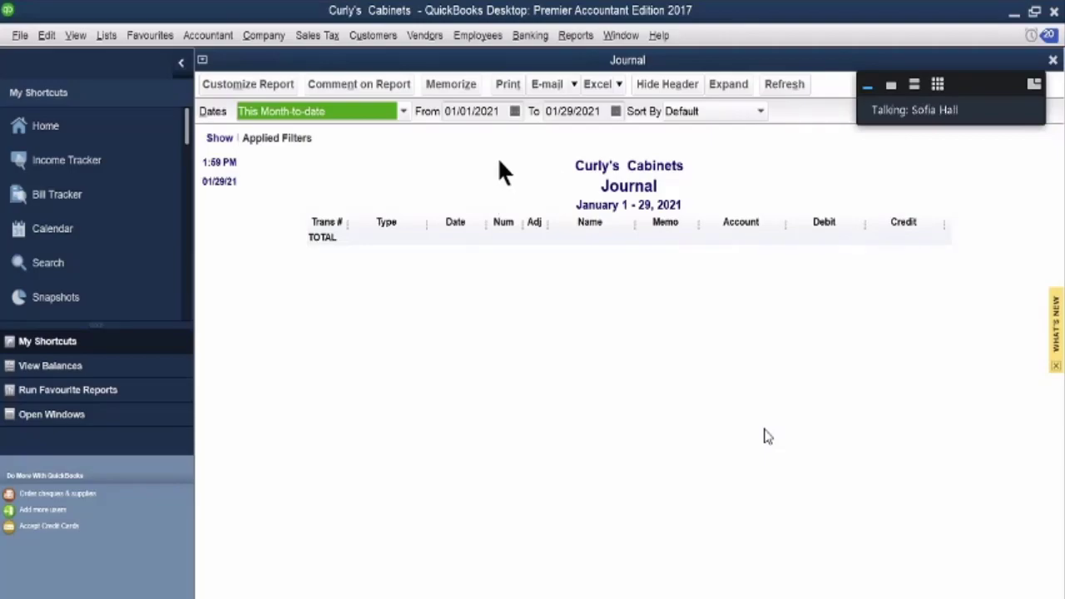
Step: Set the Journal report's start date to 10/01/2012
key(Tab)
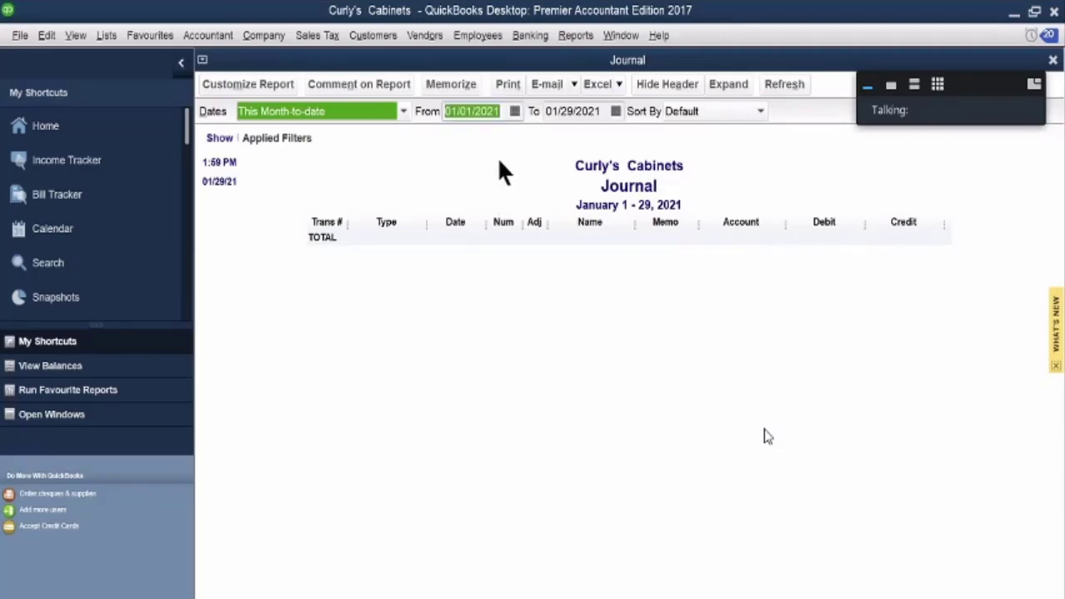
click(514, 111)
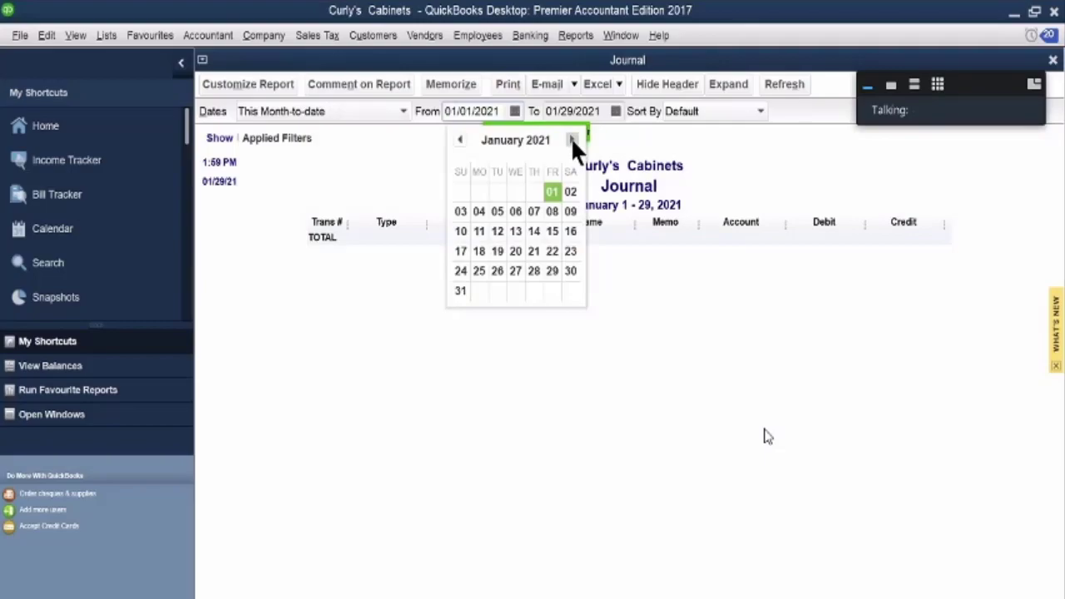
click(571, 139)
click(572, 139)
click(571, 139)
click(572, 139)
click(572, 139)
click(572, 138)
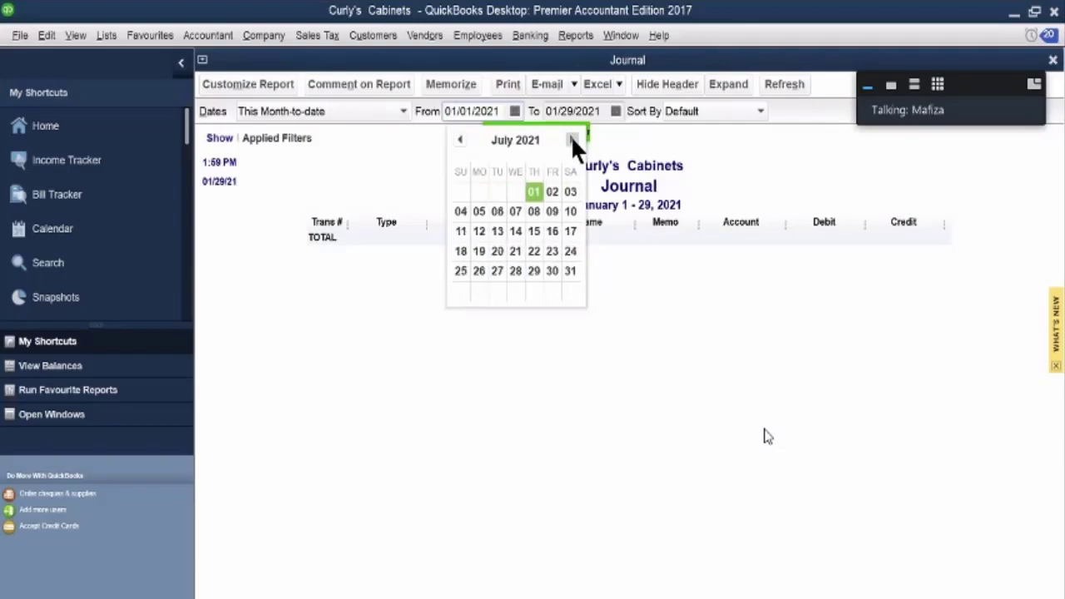
click(571, 139)
click(572, 139)
click(572, 139)
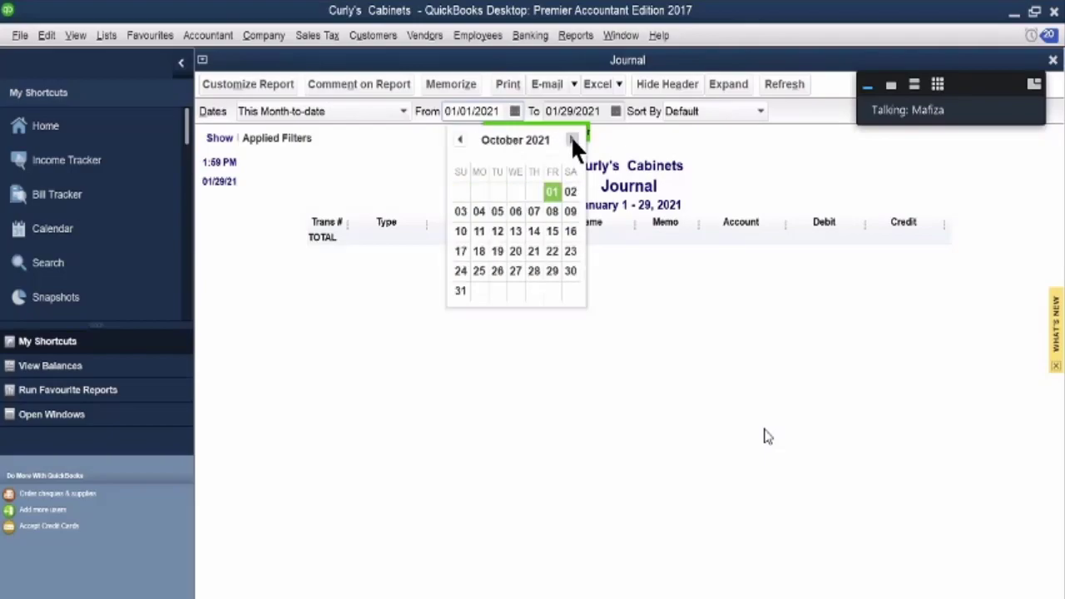
click(550, 192)
key(shift+End)
text(12)
key(Tab)
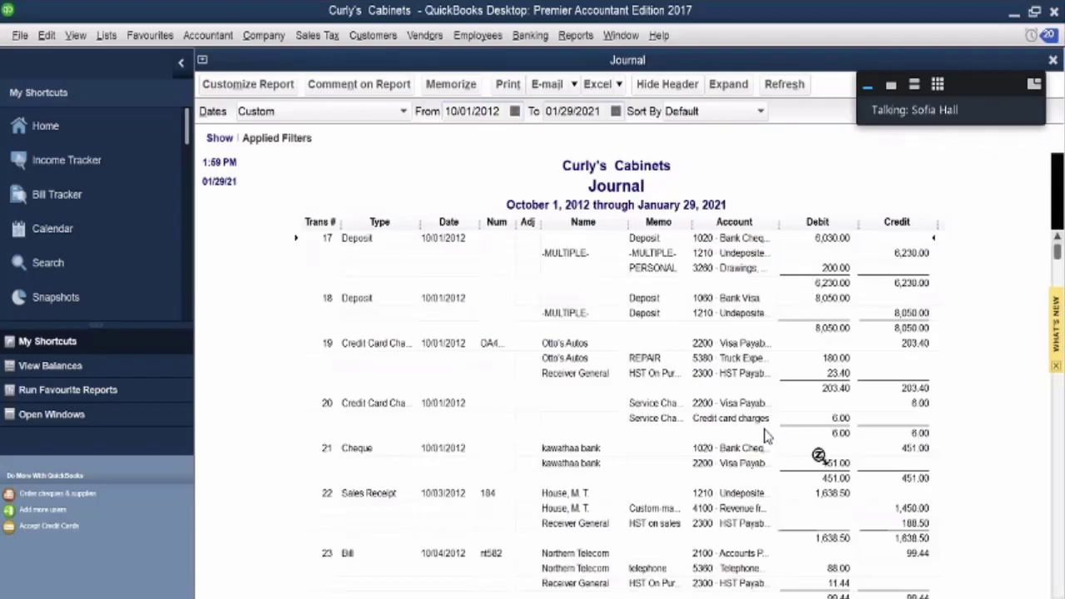
Step: Review the journal transactions to the end of the report, and close it without memorizing it along with the blank journal entry form
scroll(765, 437, down, 20)
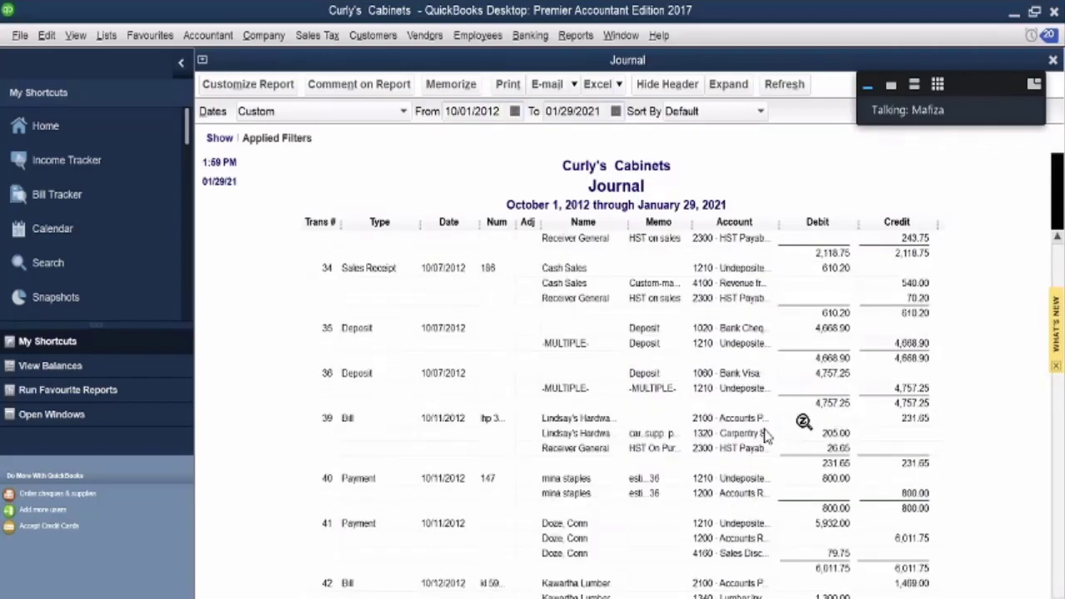
scroll(765, 436, down, 20)
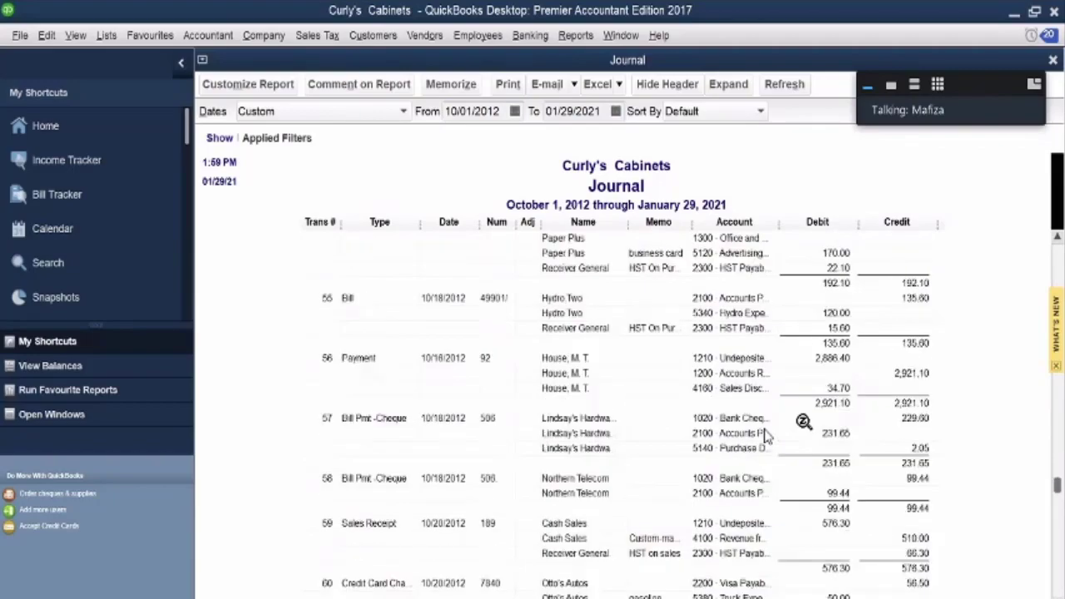
scroll(765, 436, down, 15)
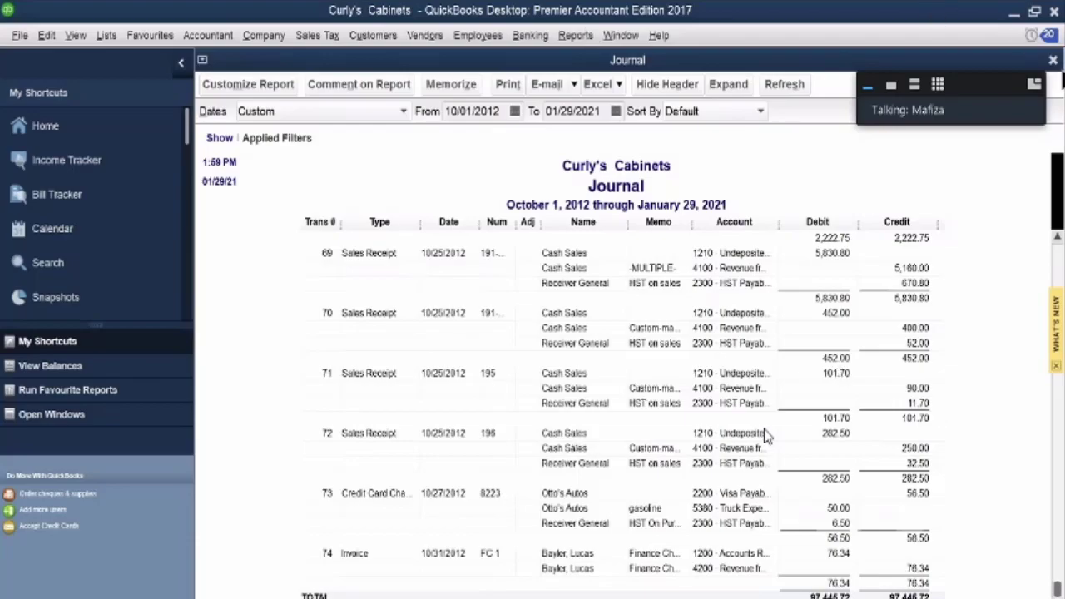
click(1054, 61)
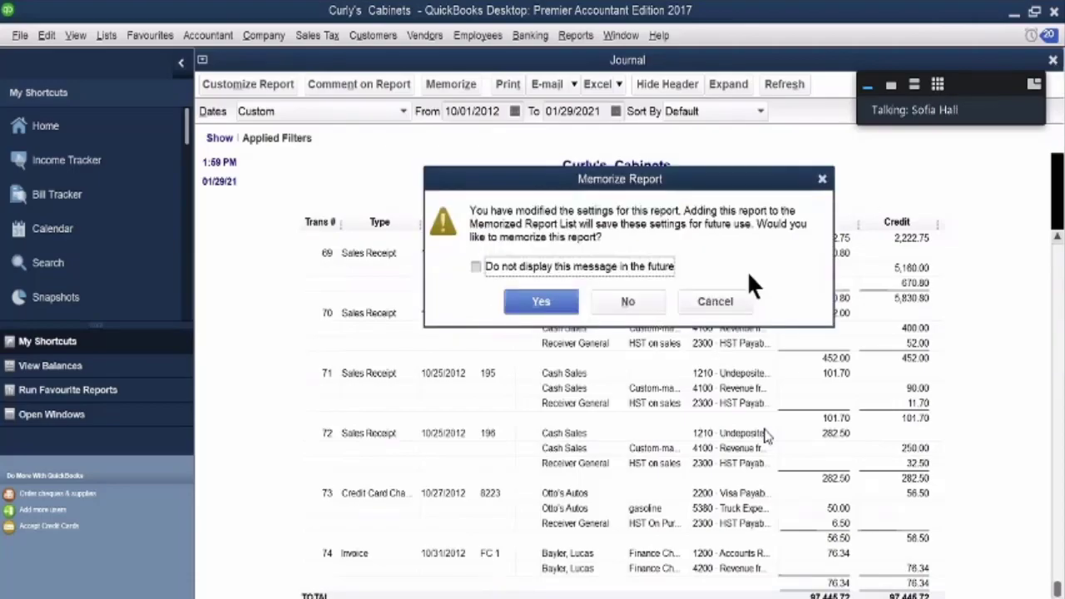
click(620, 304)
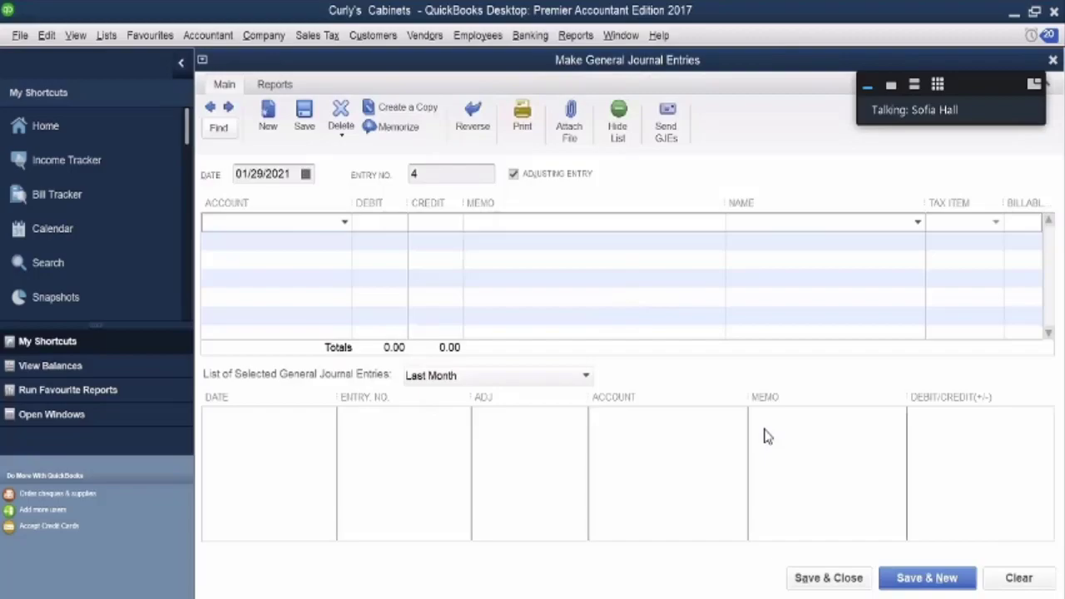
click(1053, 61)
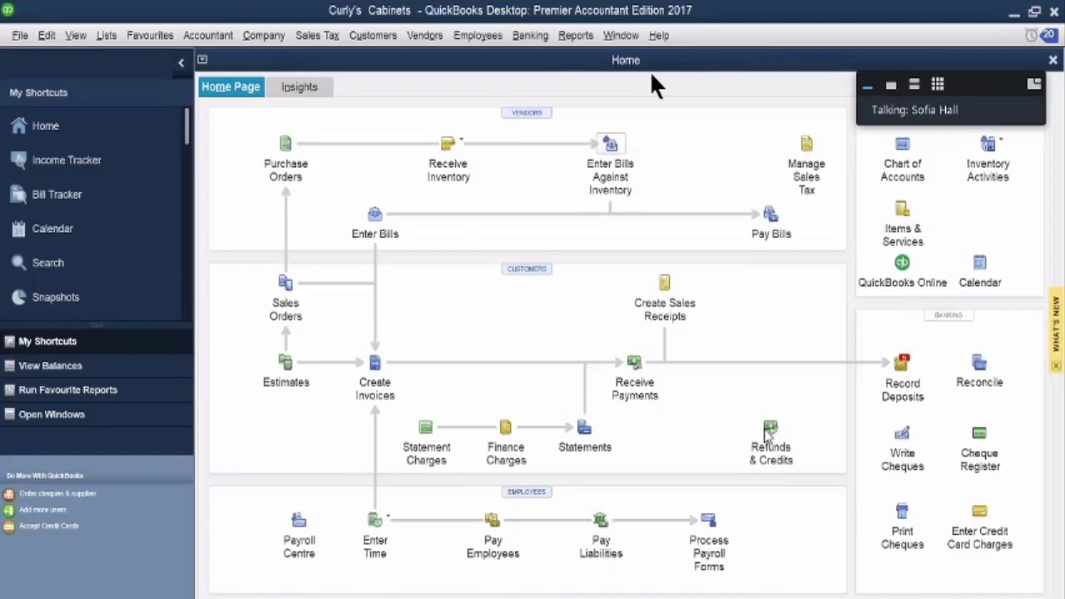
Step: View the reconciliation setup for the 1060 · Bank Visa account and cancel it
click(982, 367)
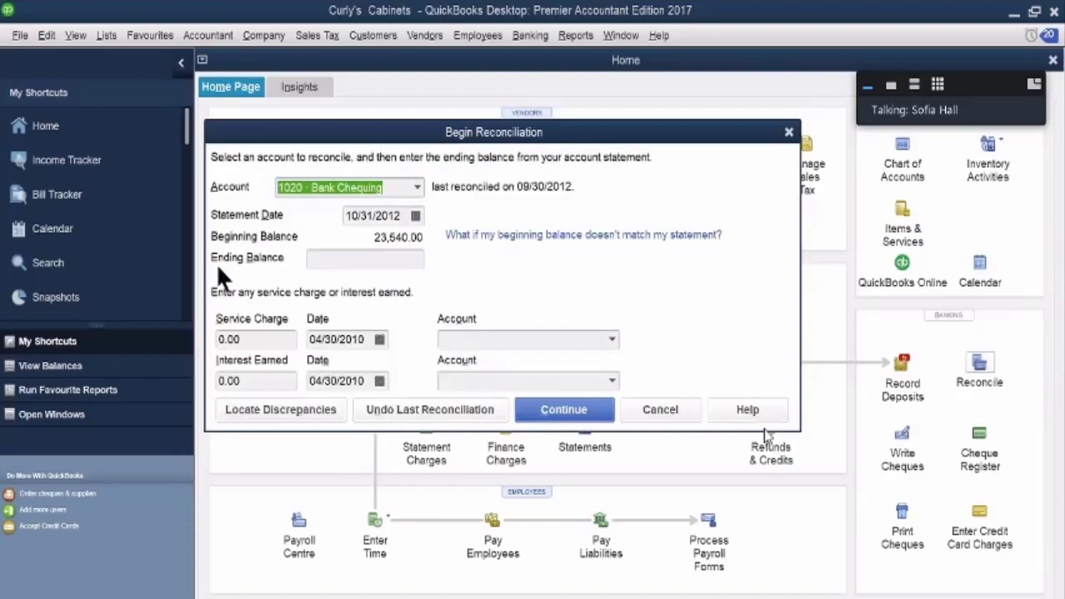
click(414, 188)
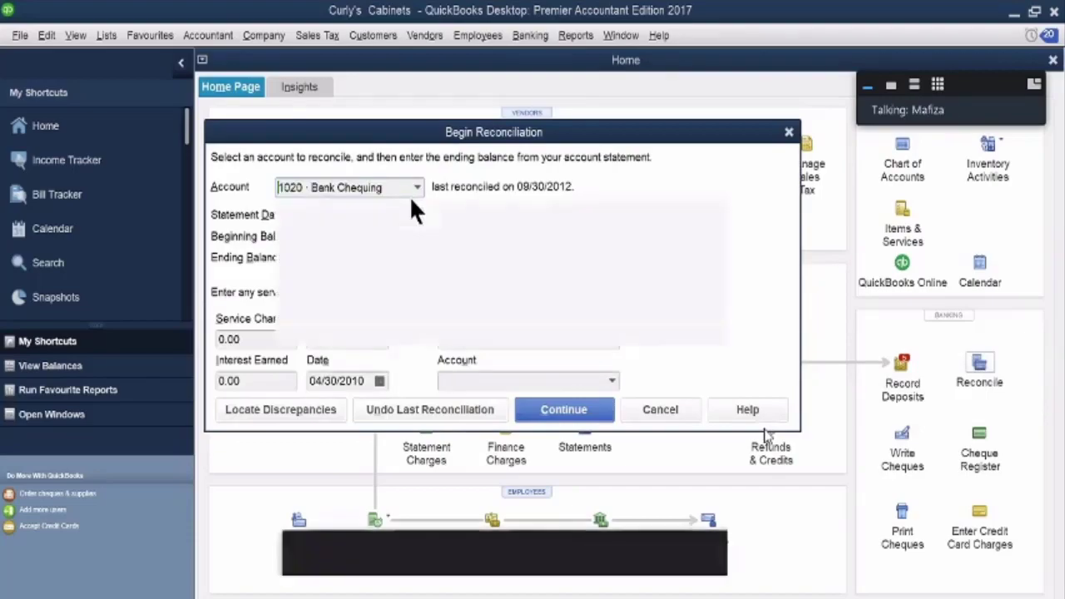
click(377, 246)
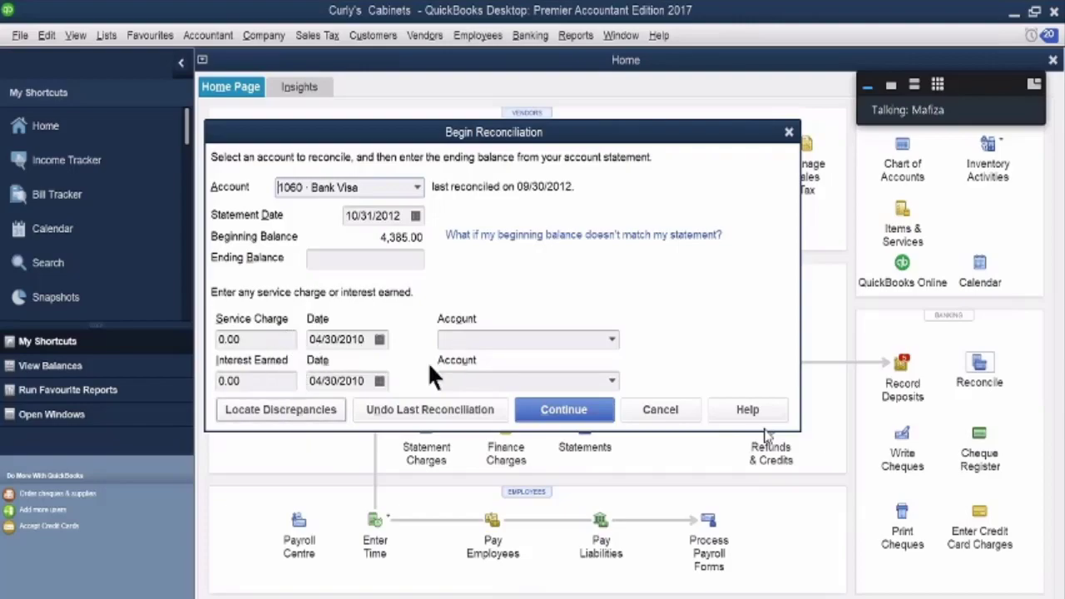
click(663, 408)
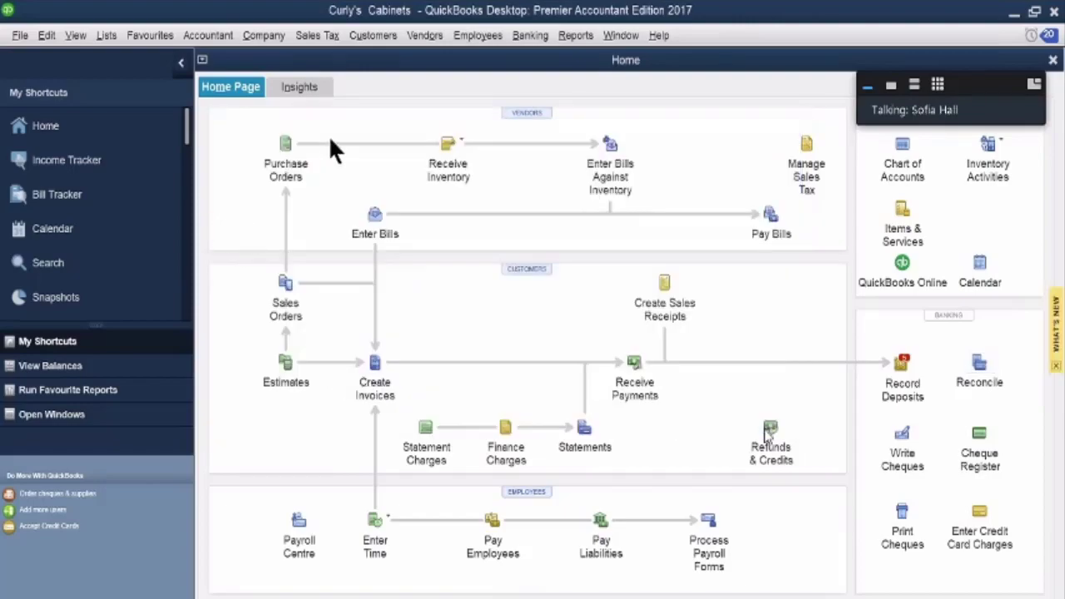
Step: Start a new general journal entry dated 01/01/2021
click(271, 39)
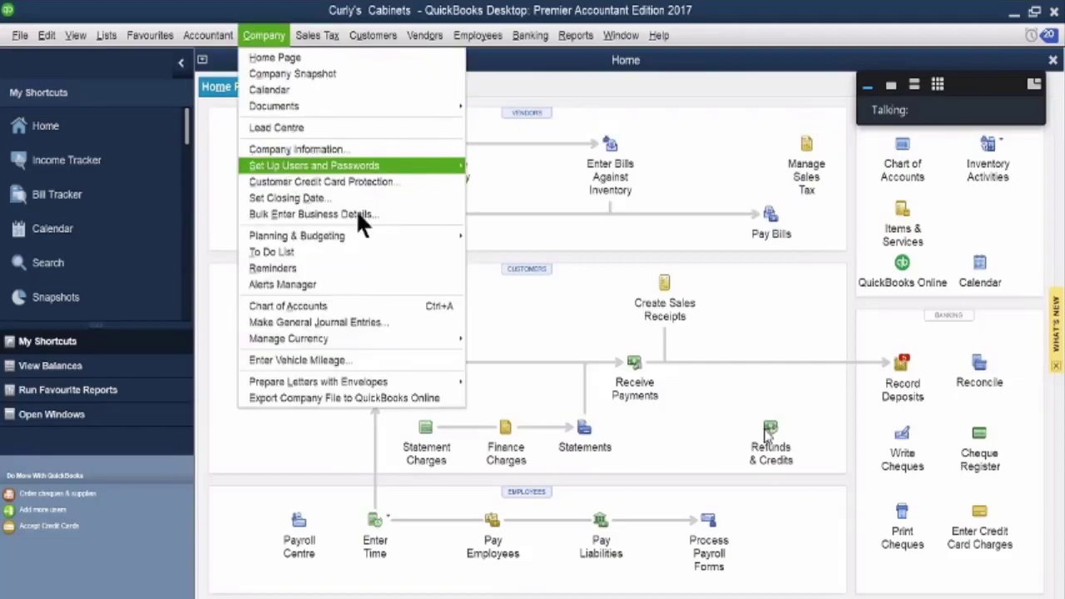
click(332, 321)
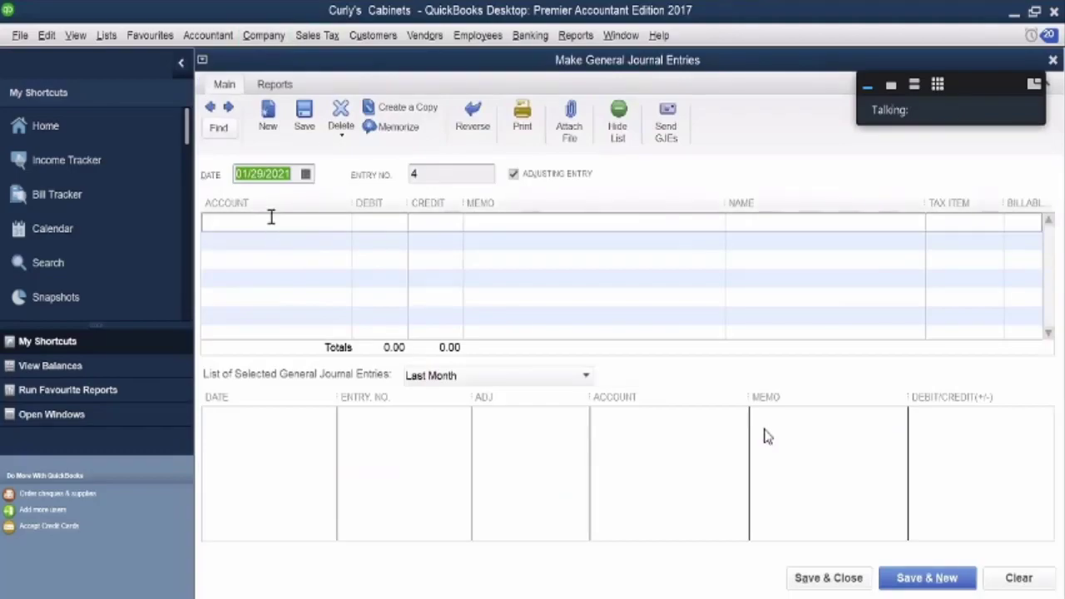
key(m)
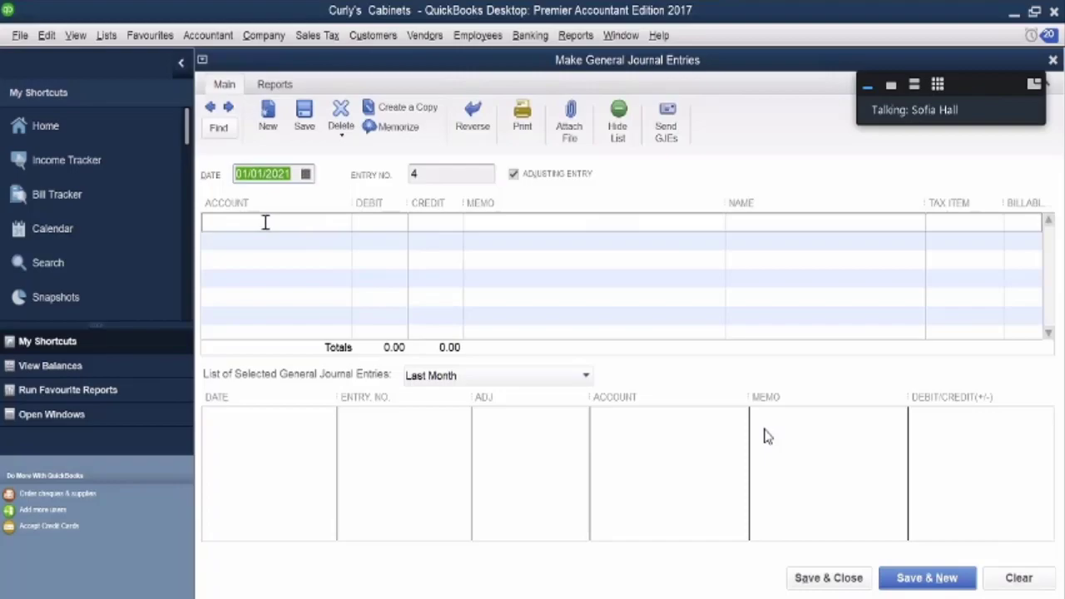
Step: Fill the first journal line with account 2740 · Mortgage Payable, a debit of 45.00 and the memo "MORTGAE"
click(265, 223)
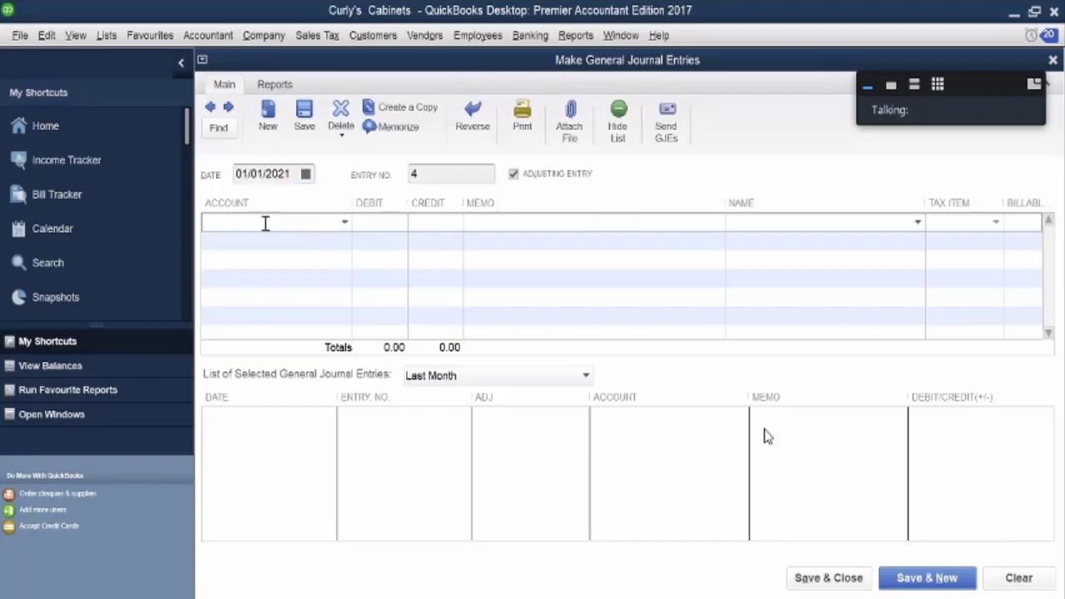
text(m)
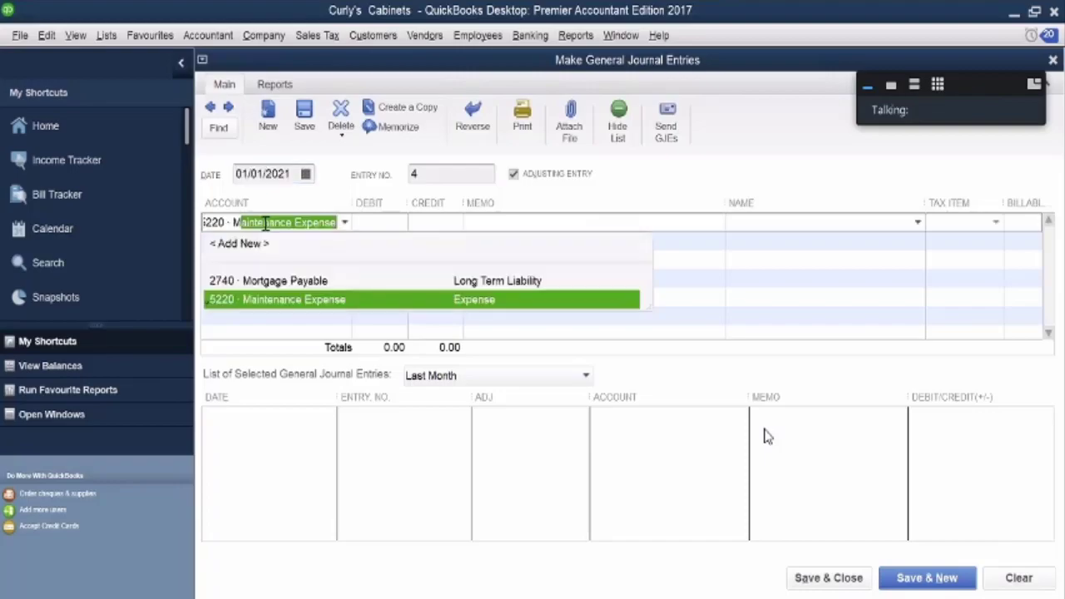
click(274, 282)
click(388, 222)
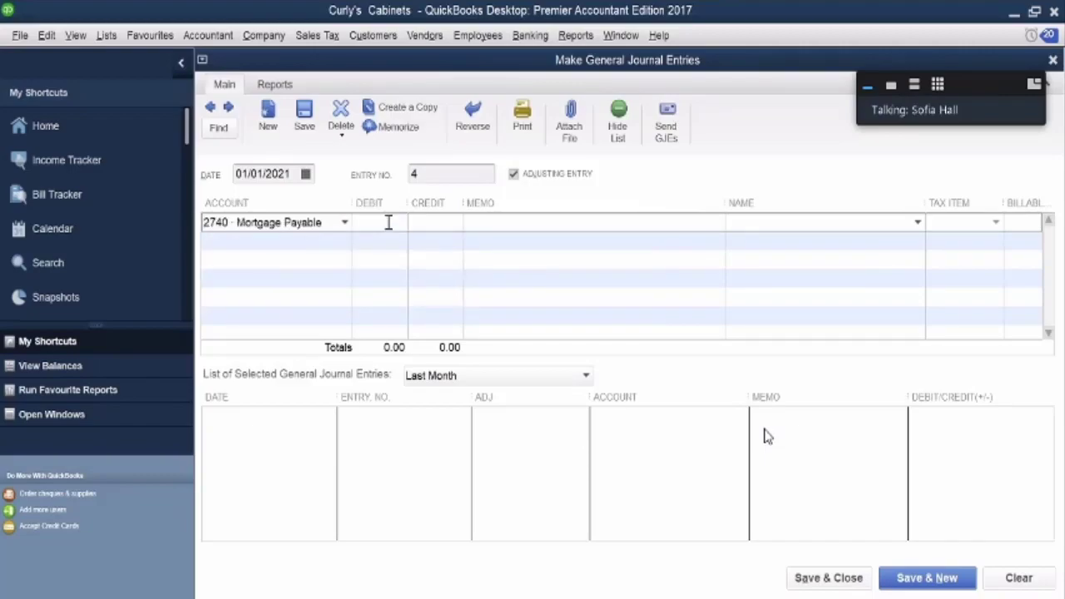
text(45)
click(499, 225)
text(MORTGAG)
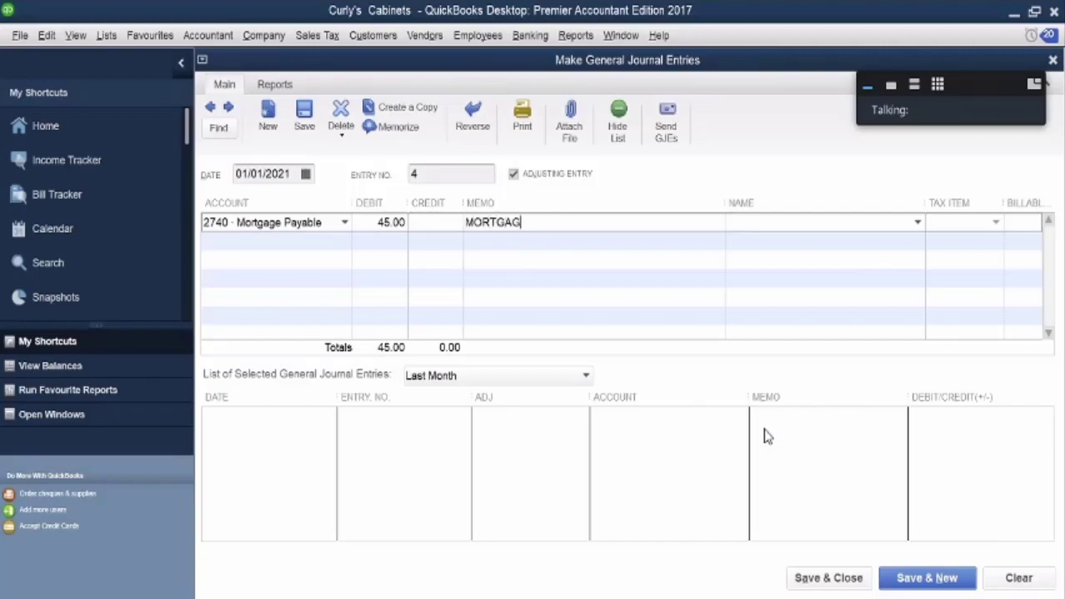
key(BackSpace)
text(E)
Step: Fill the second journal line with account 5260 · Interest Expense and a debit of 205.00
click(332, 242)
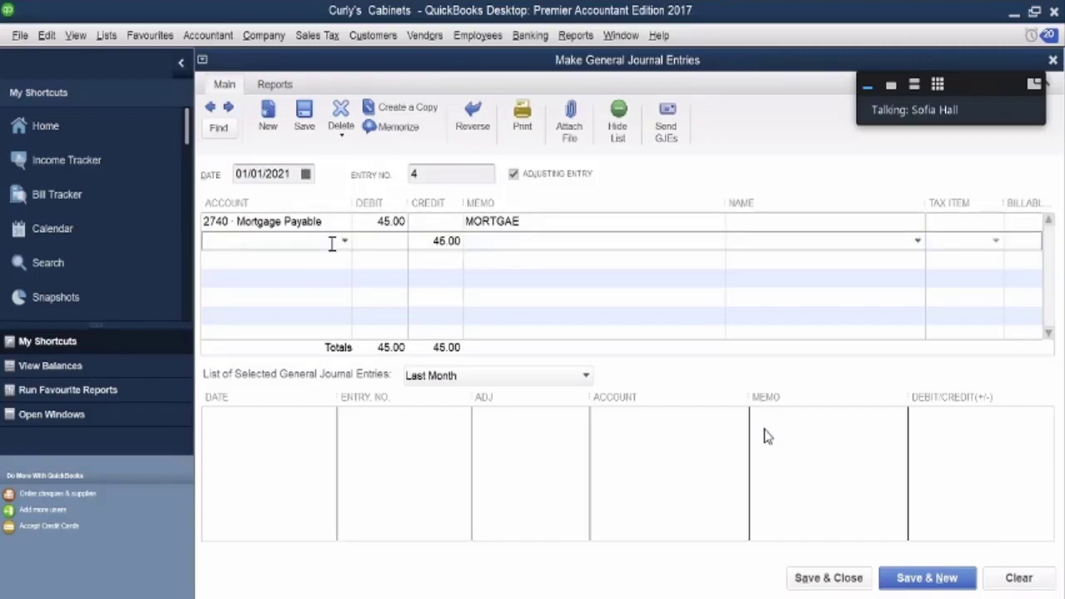
text(Insurance Expense)
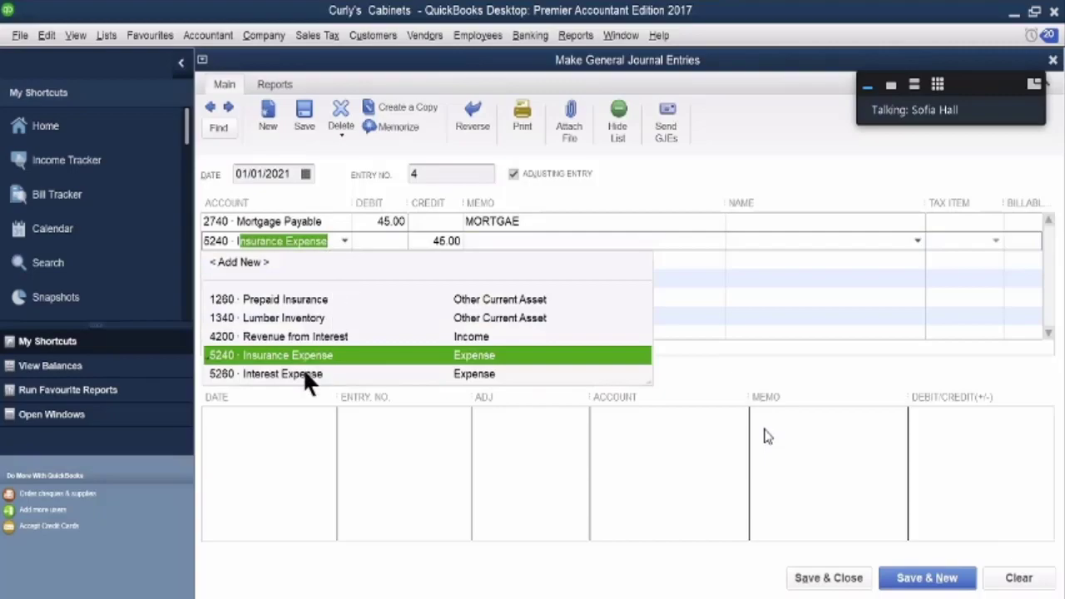
click(299, 374)
click(378, 243)
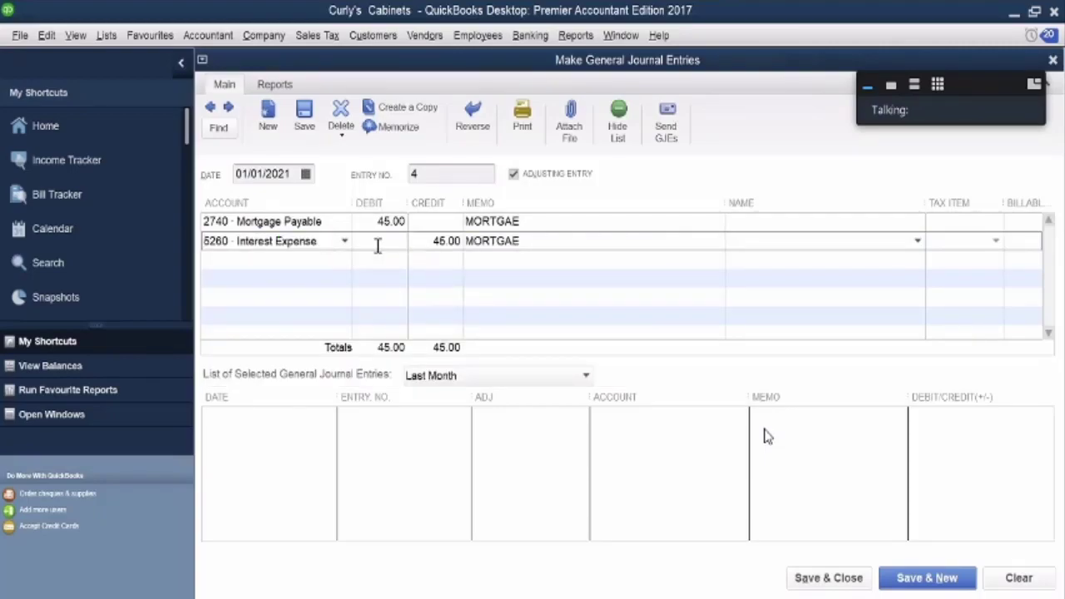
text(20)
text(6)
click(324, 263)
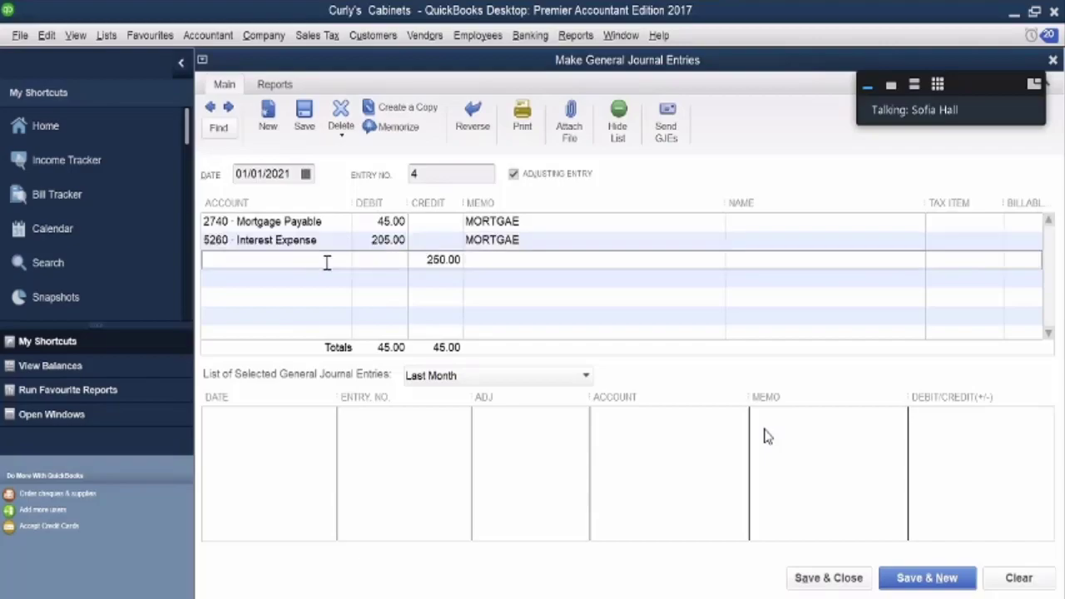
Step: Assign the 250.00 credit on the third journal line to account 1020 · Bank Chequing
click(345, 258)
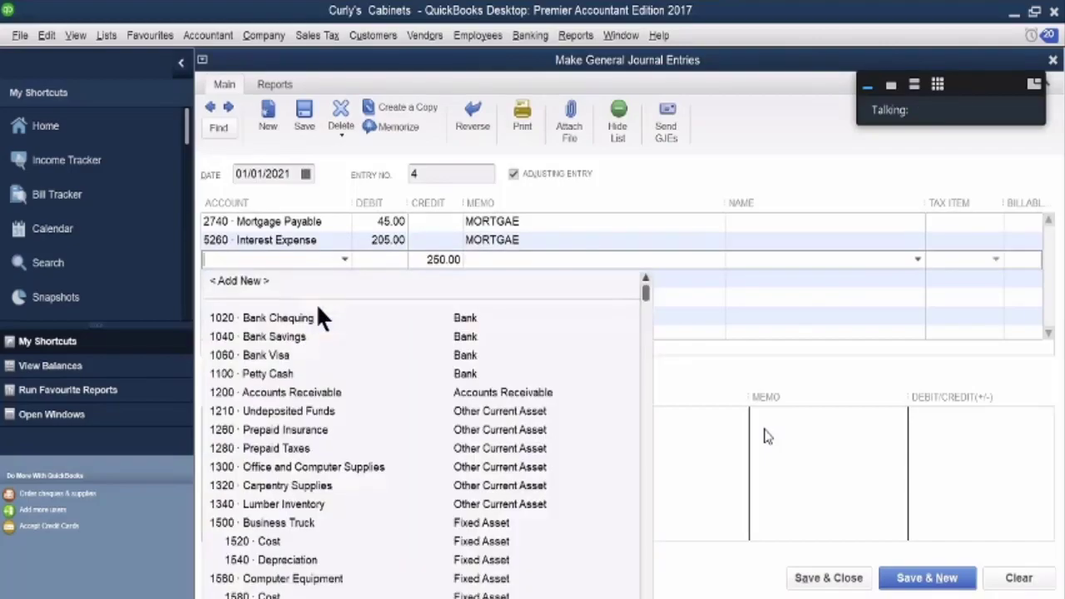
click(304, 316)
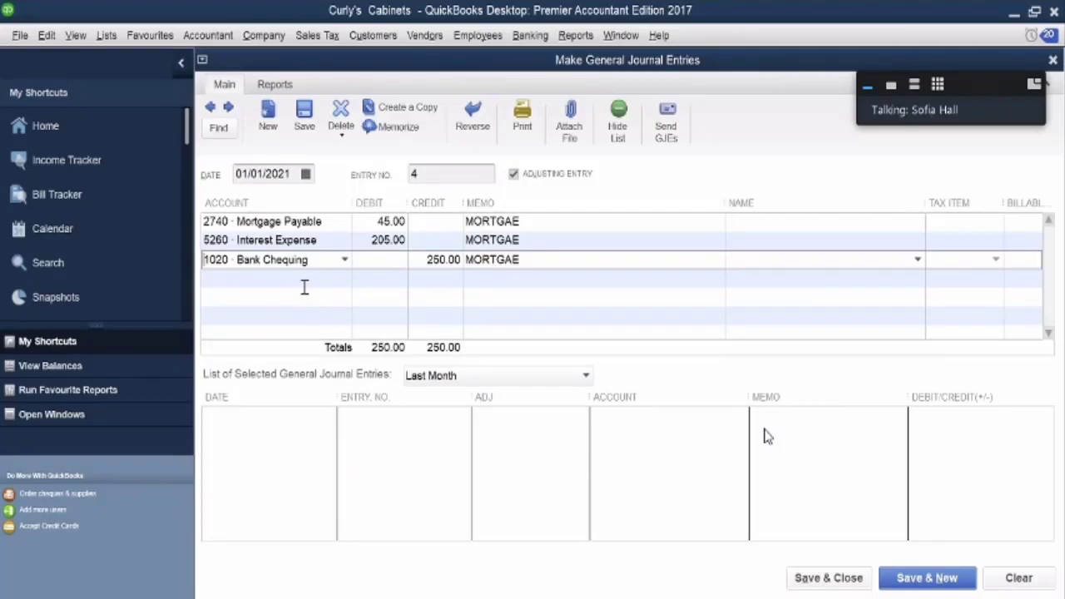
Step: Fill the fourth journal line with account 2260 · Bank Loan, a debit of 140.00 and the memo "B.LOAN"
click(305, 282)
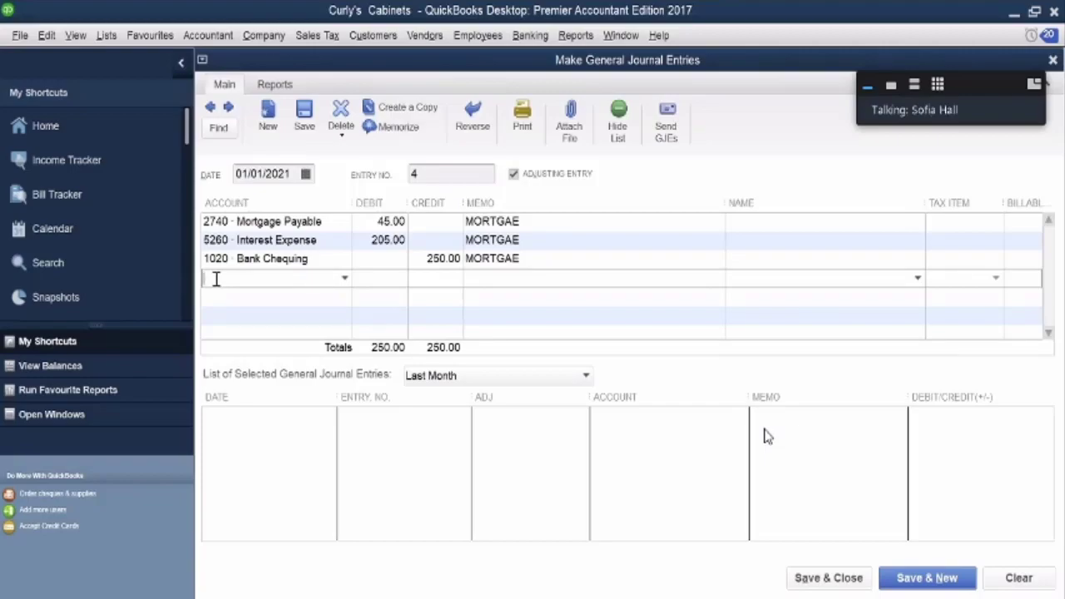
text(Bank Chequing)
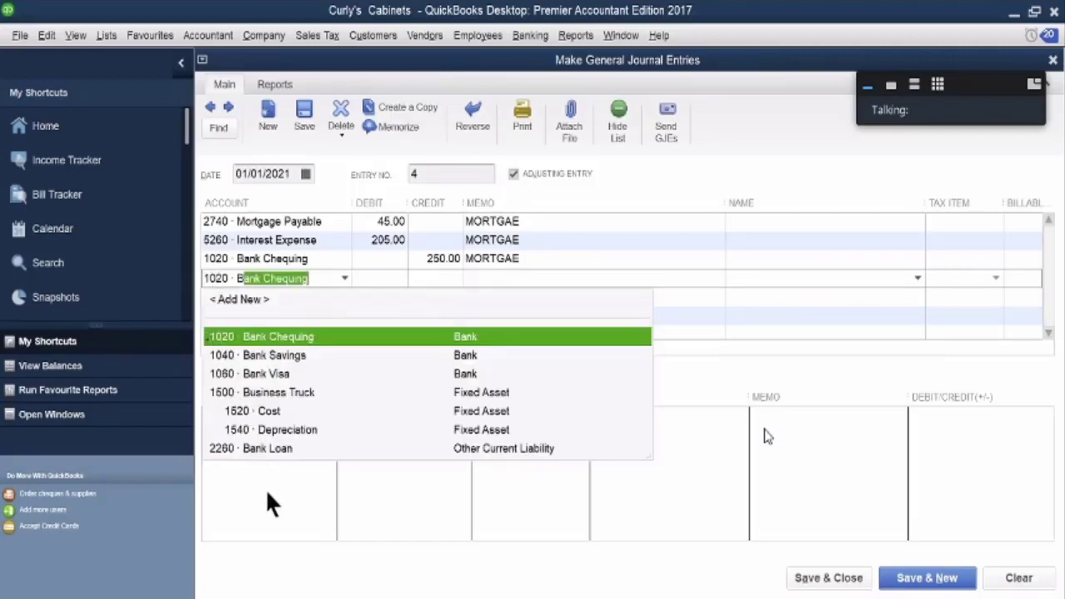
click(269, 455)
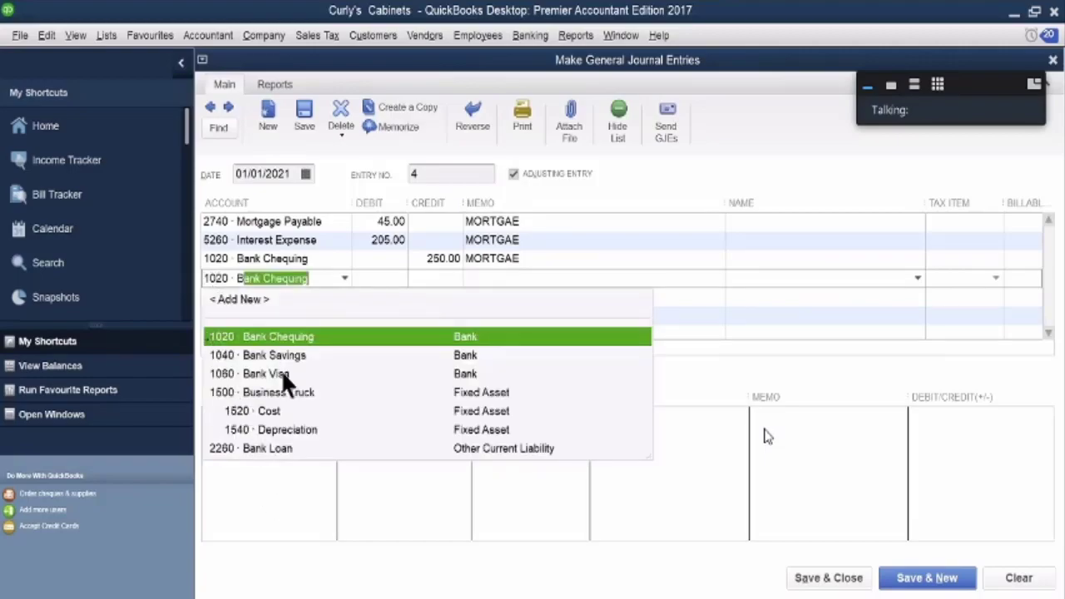
click(379, 280)
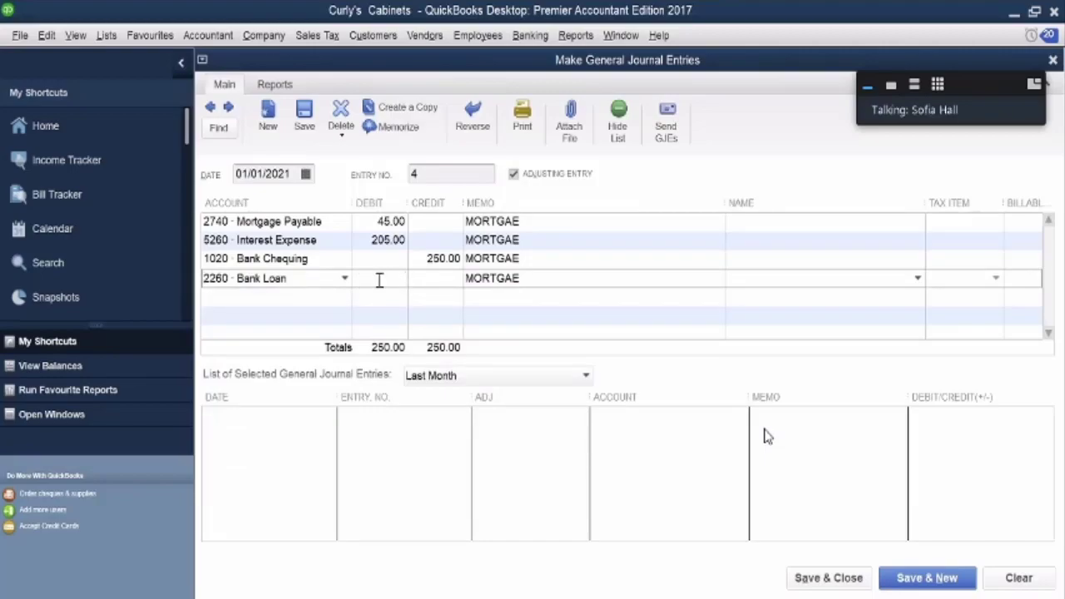
text(140)
drag(471, 278, 522, 279)
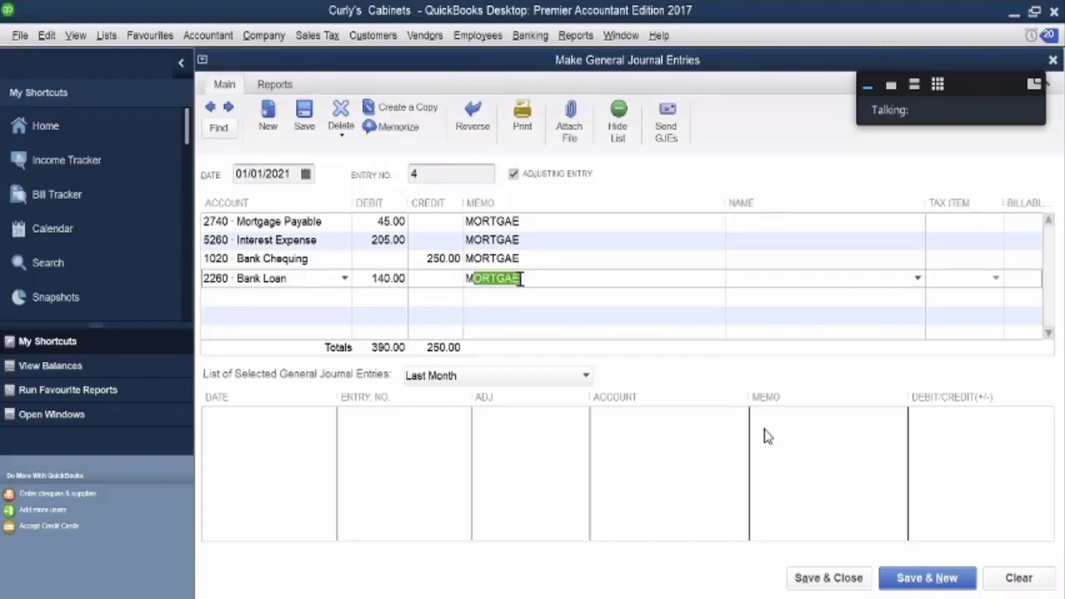
double_click(460, 282)
text(B.LOAN)
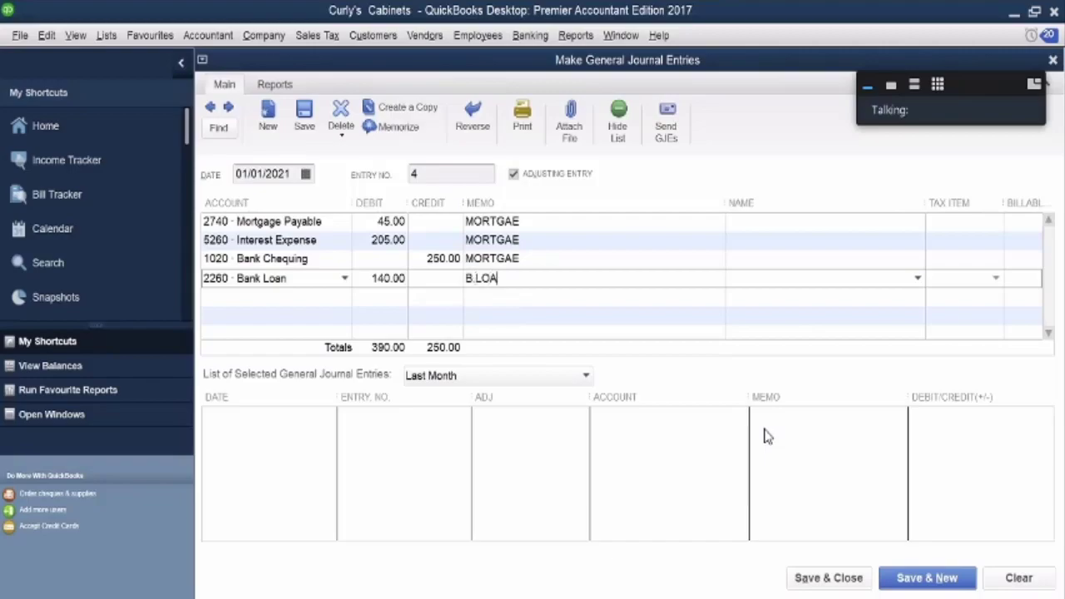
Step: Fill the fifth journal line with account 5260 · Interest Expense and a debit of 90.00
click(260, 296)
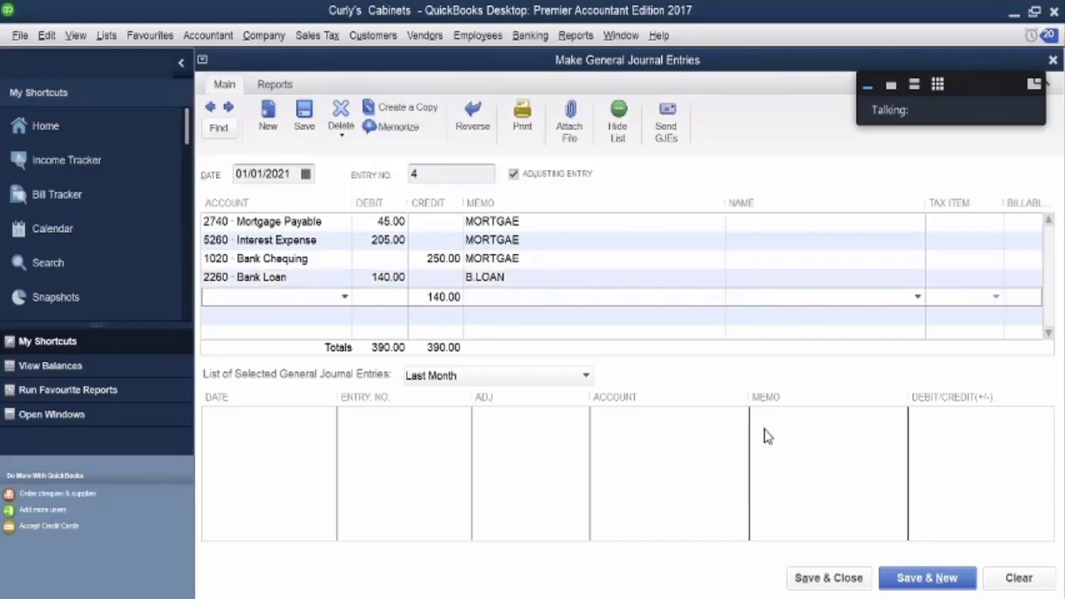
text(Insurance Expense)
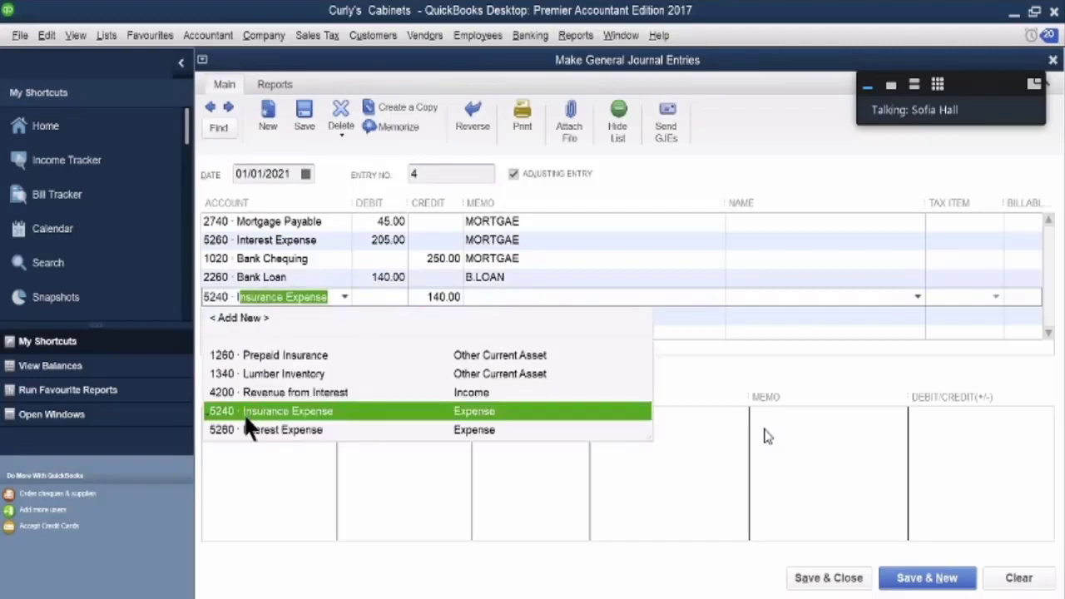
click(244, 429)
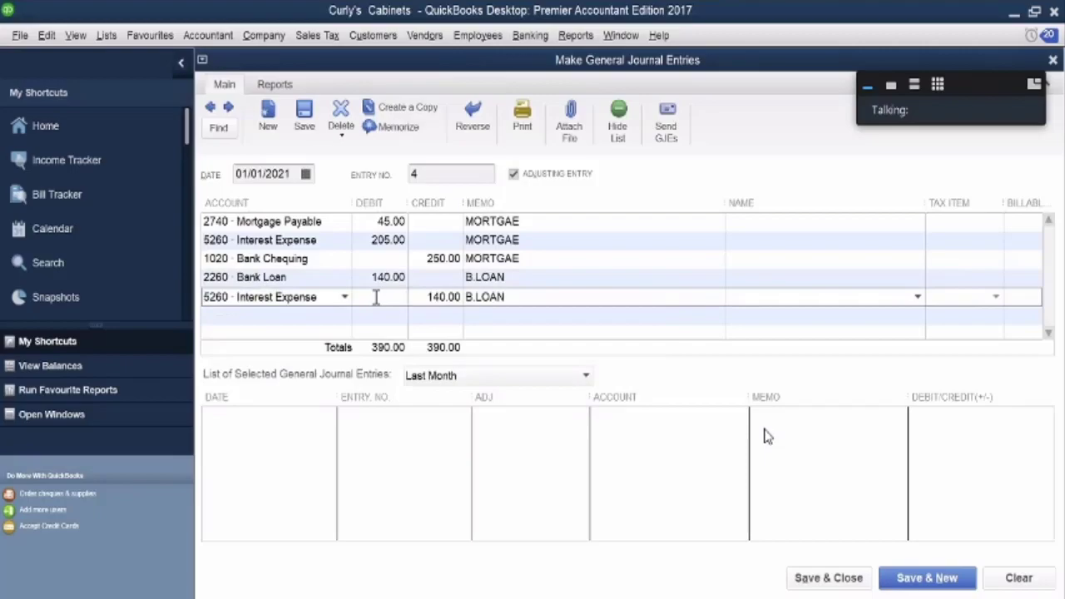
text(90)
Step: Assign the 230.00 credit on the sixth journal line to account 1020 · Bank Chequing
click(316, 316)
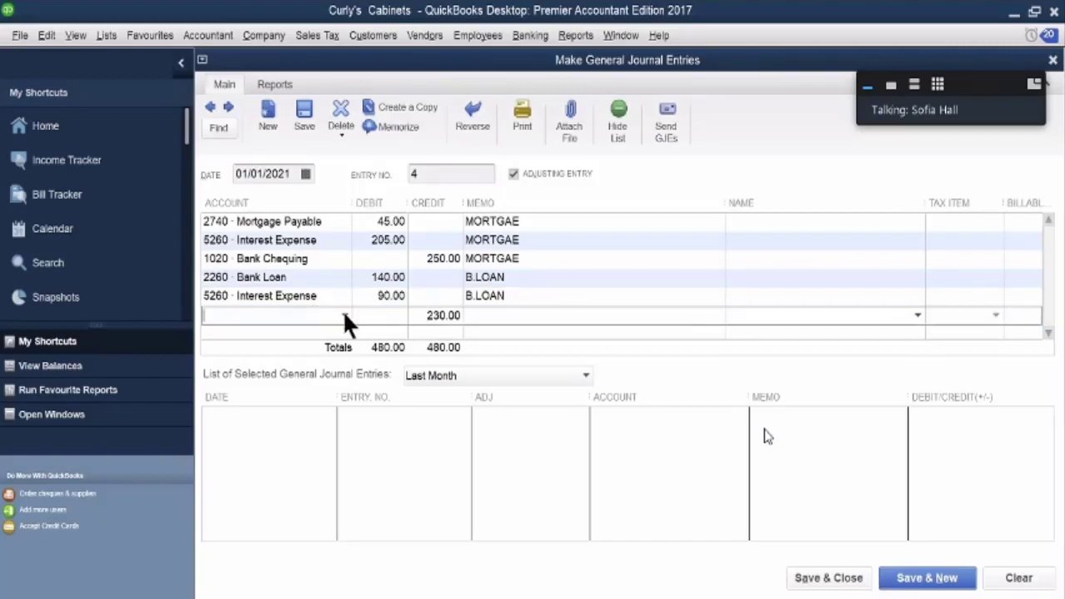
click(344, 317)
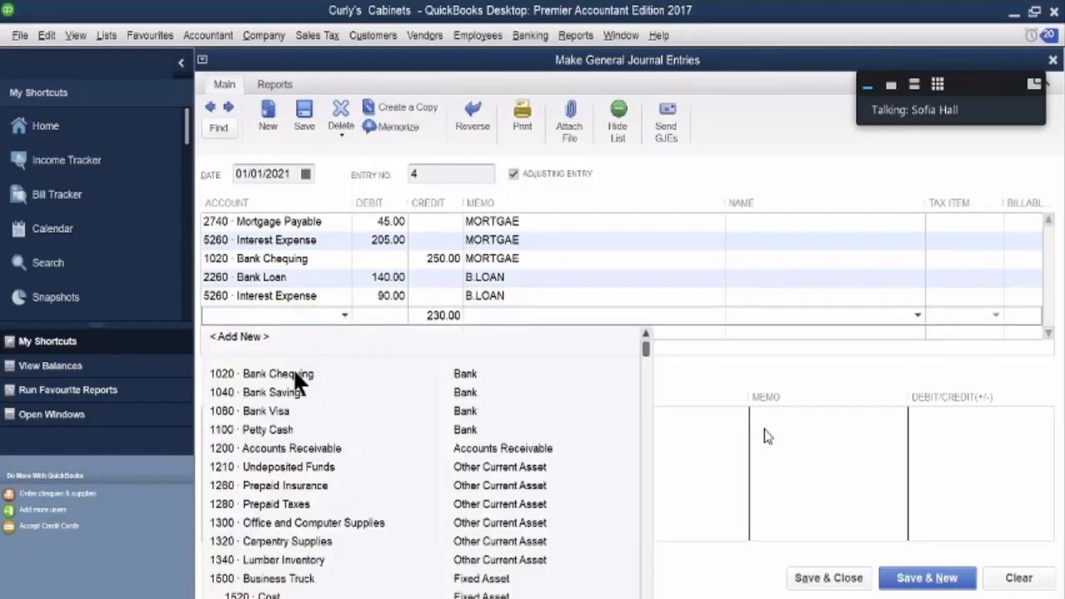
click(261, 374)
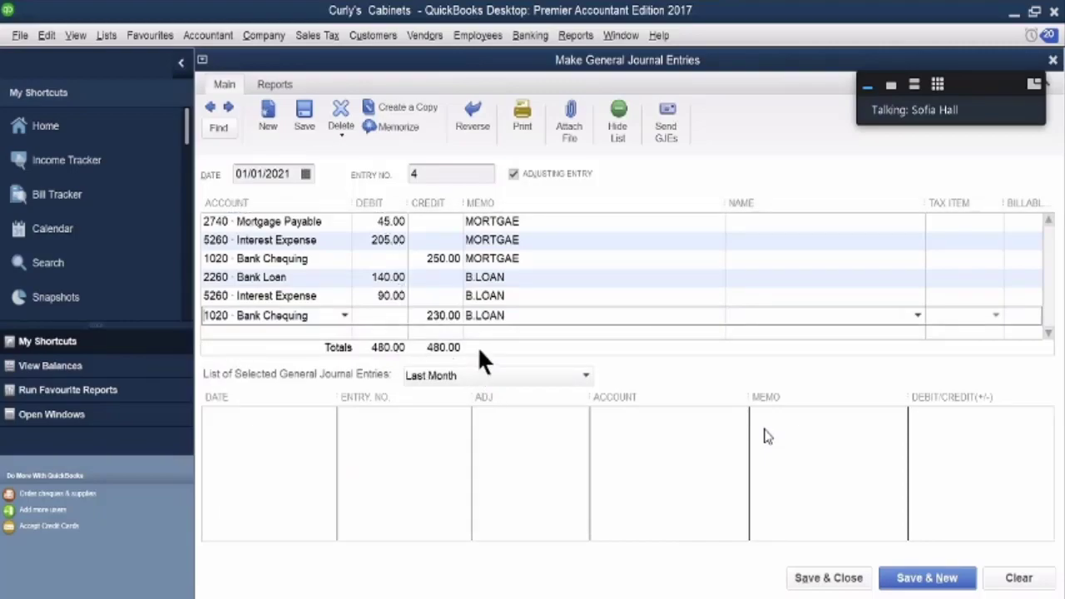
Step: Fill the seventh journal line with account 2720 · Long Term Loan and a debit of 225.00
click(276, 330)
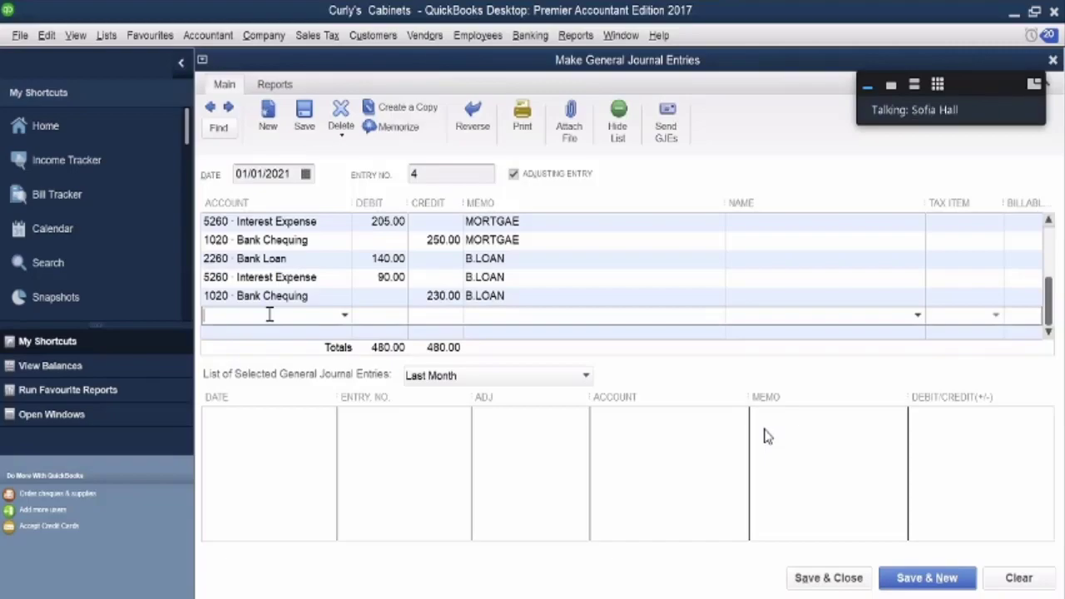
text(Long Term Loan)
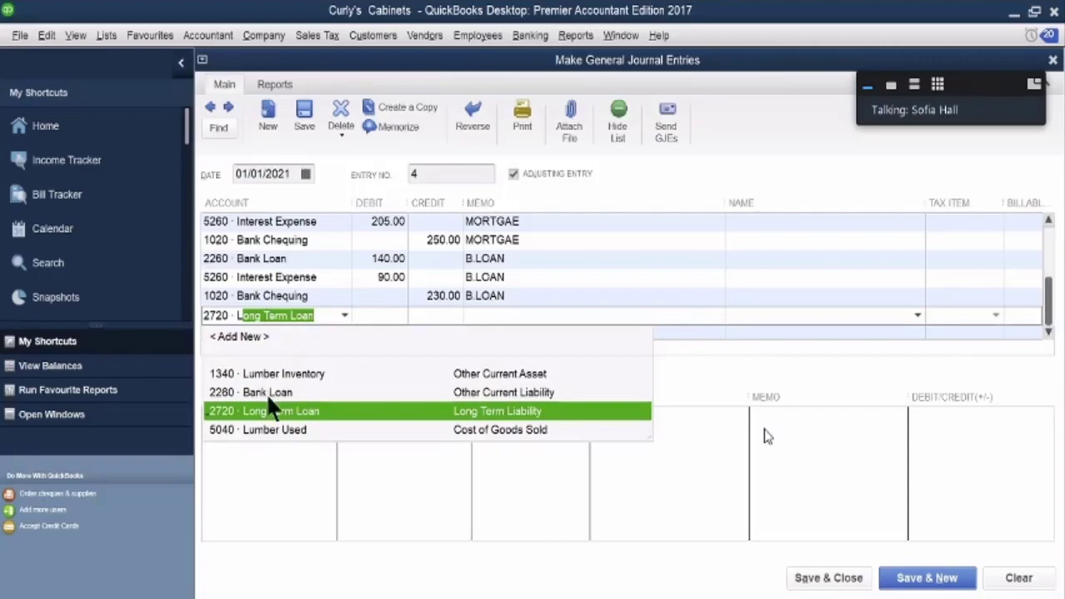
click(371, 316)
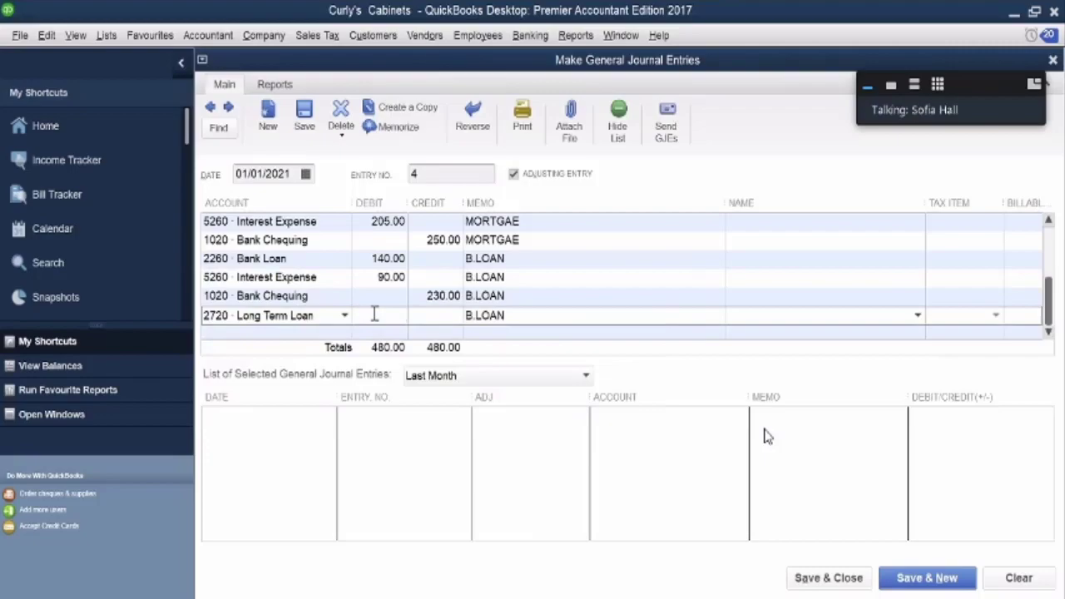
text(225)
Step: Fill the eighth journal line with account 5260 · Interest Expense and a debit of 180.00
click(308, 333)
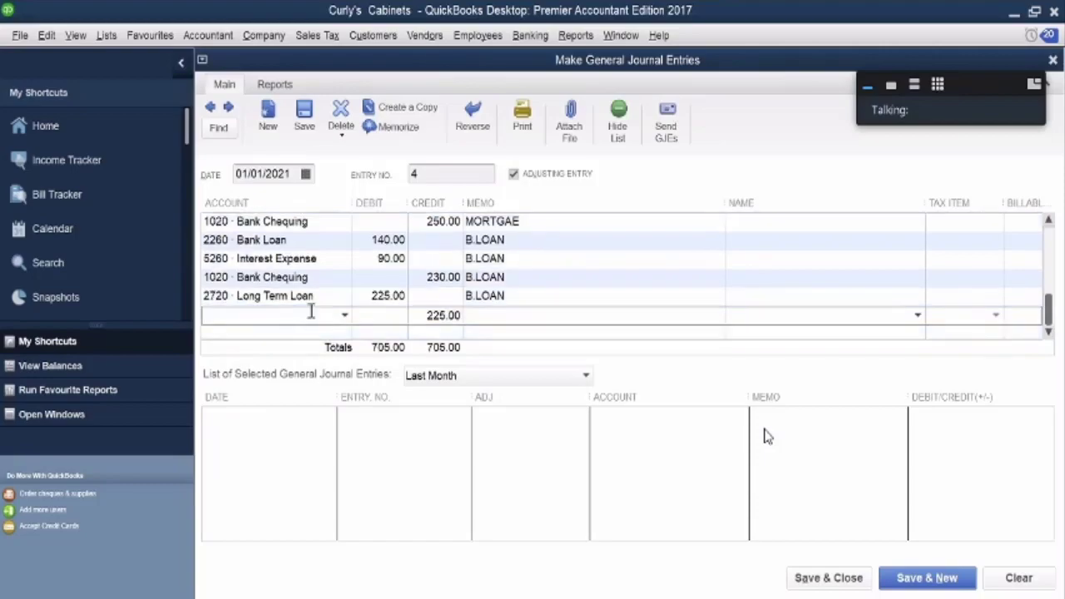
text(I)
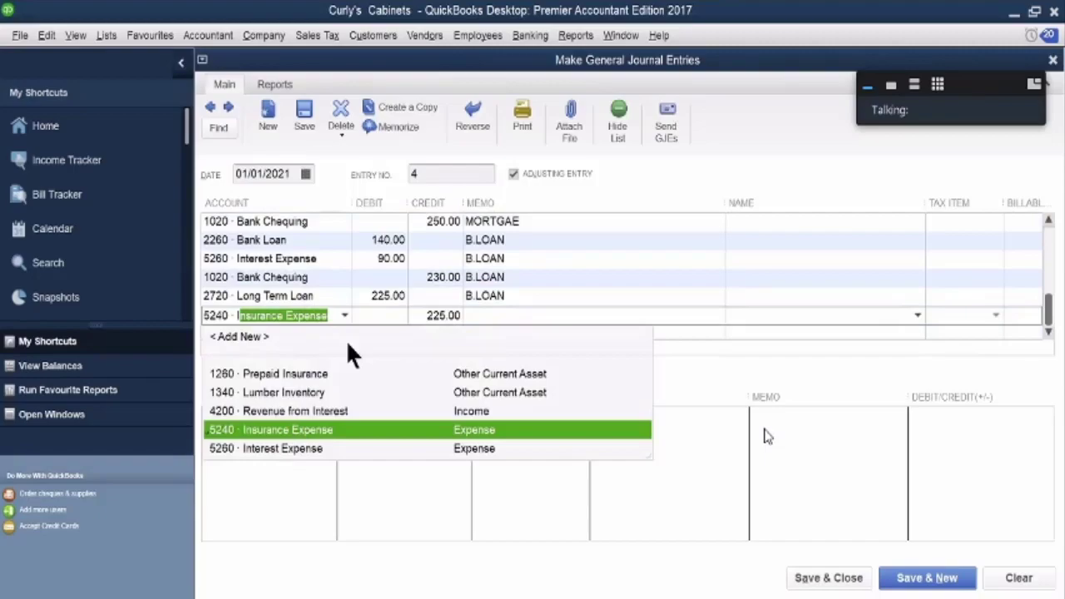
text(nt)
click(373, 316)
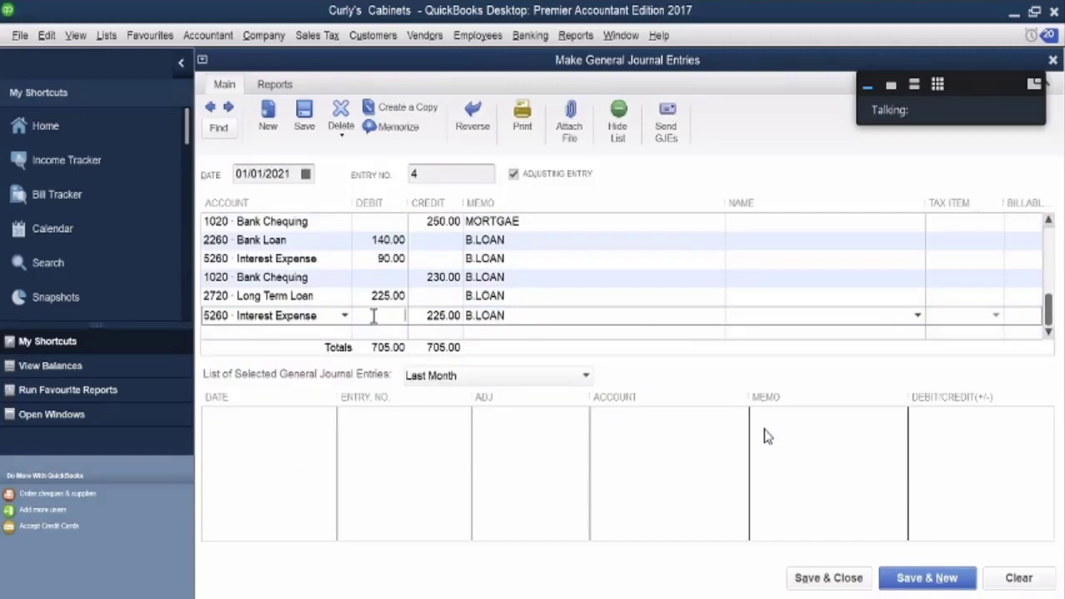
text(180)
Step: Assign the 405.00 credit on the ninth journal line to 1020 · Bank Chequing, and save and close the entry
click(318, 330)
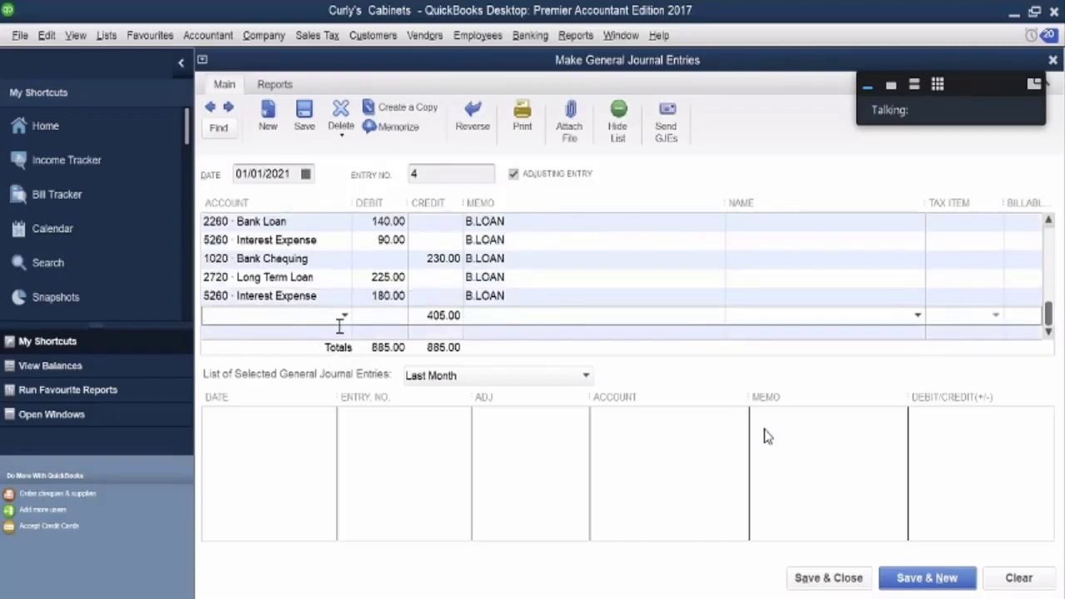
click(344, 313)
click(583, 370)
click(582, 375)
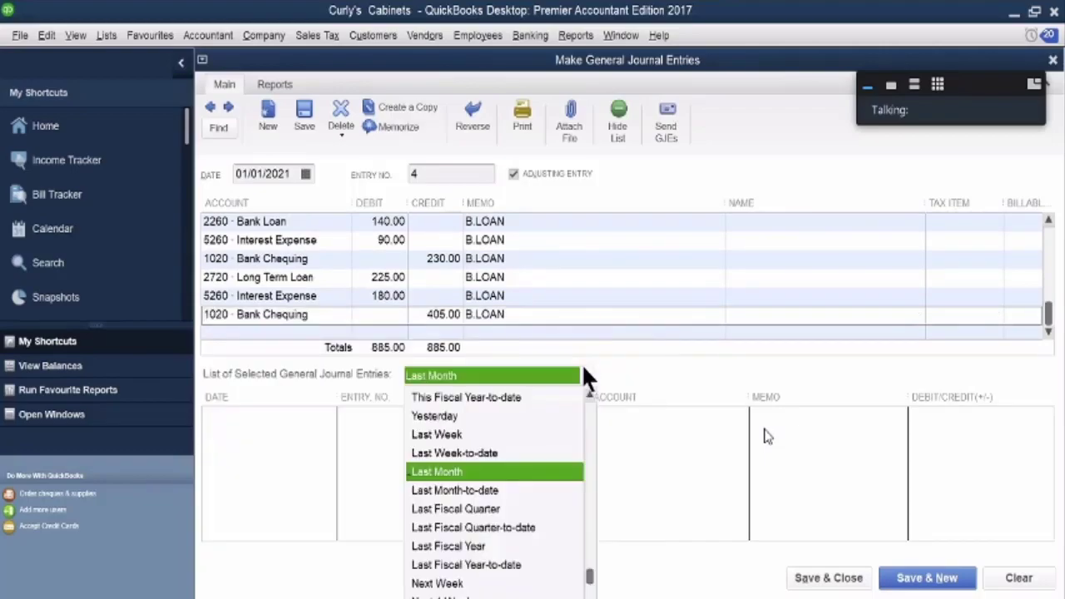
click(612, 272)
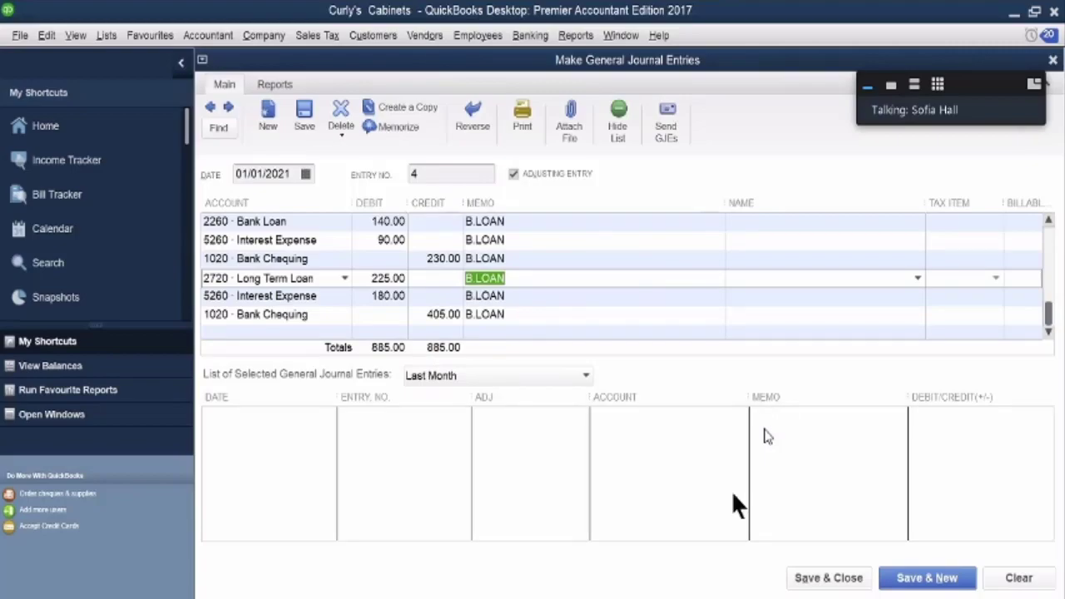
click(834, 581)
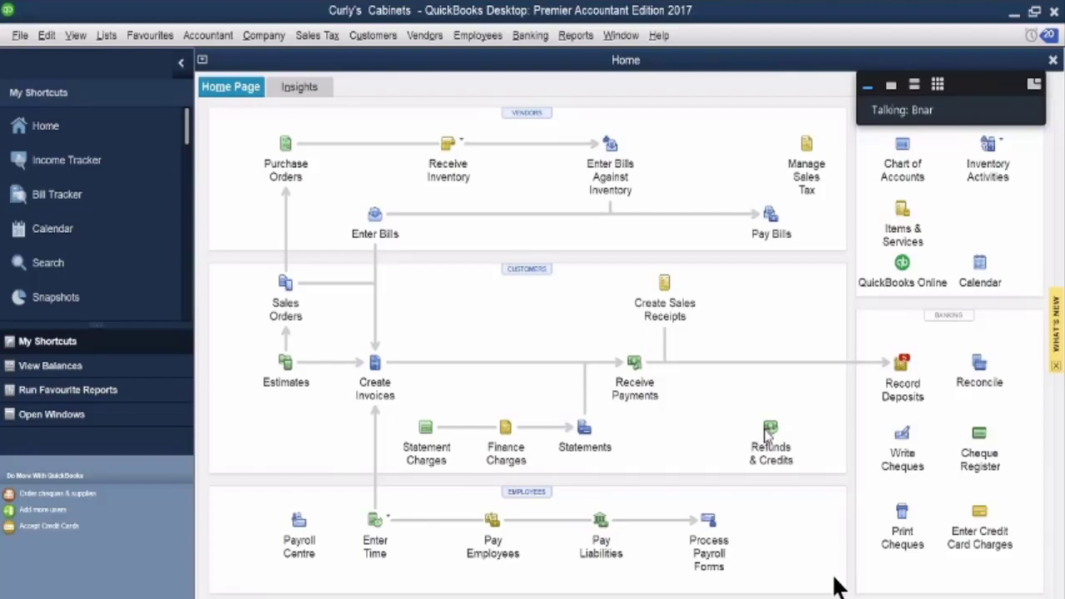
key(XF86AudioRaiseVolume)
key(XF86AudioRaiseVolume)
key(XF86AudioRaiseVolume)
key(XF86AudioRaiseVolume)
key(XF86AudioRaiseVolume)
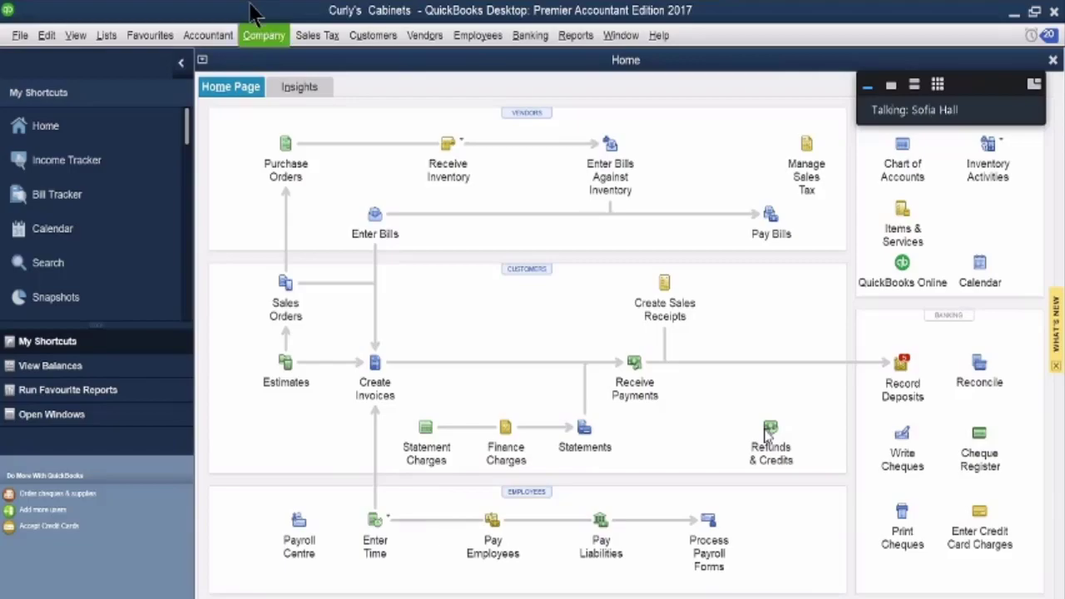
Step: Open a new general journal entry
click(264, 36)
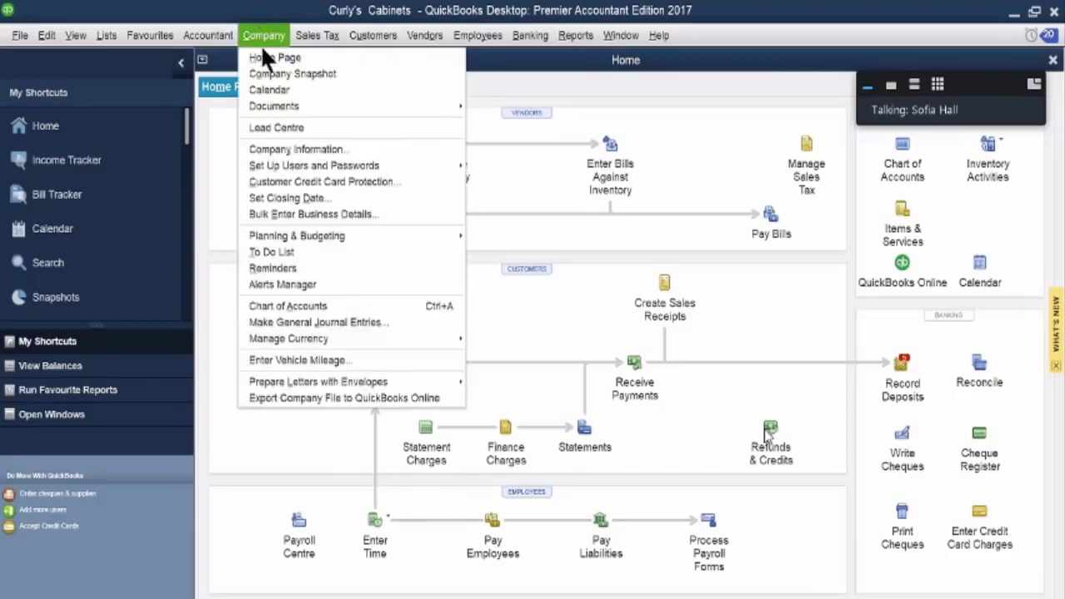
click(295, 322)
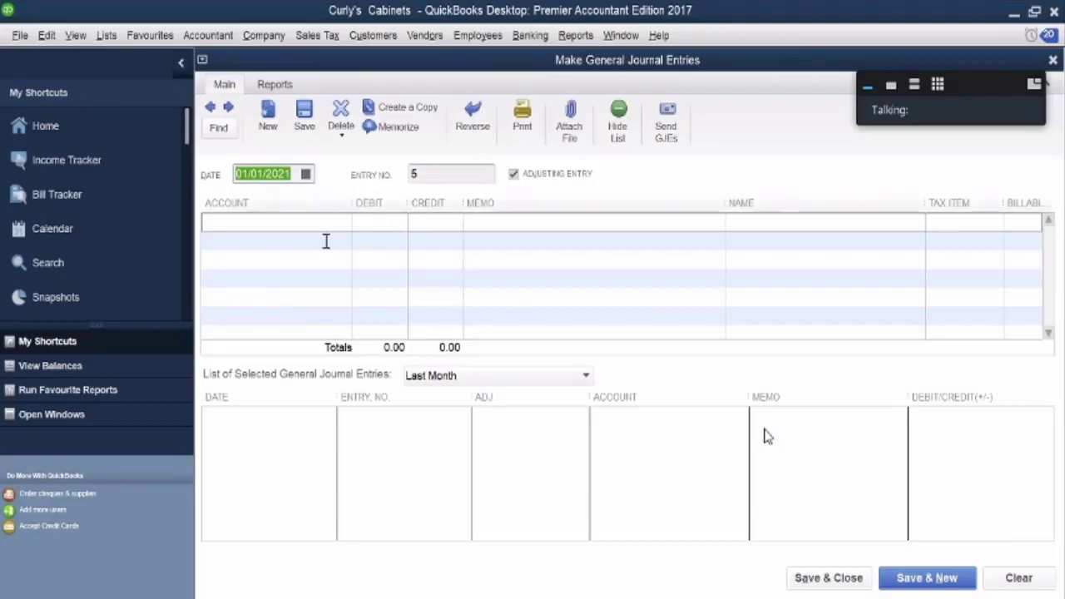
Step: Set the first journal line's account to 5200 · Depreciation Expense
click(295, 229)
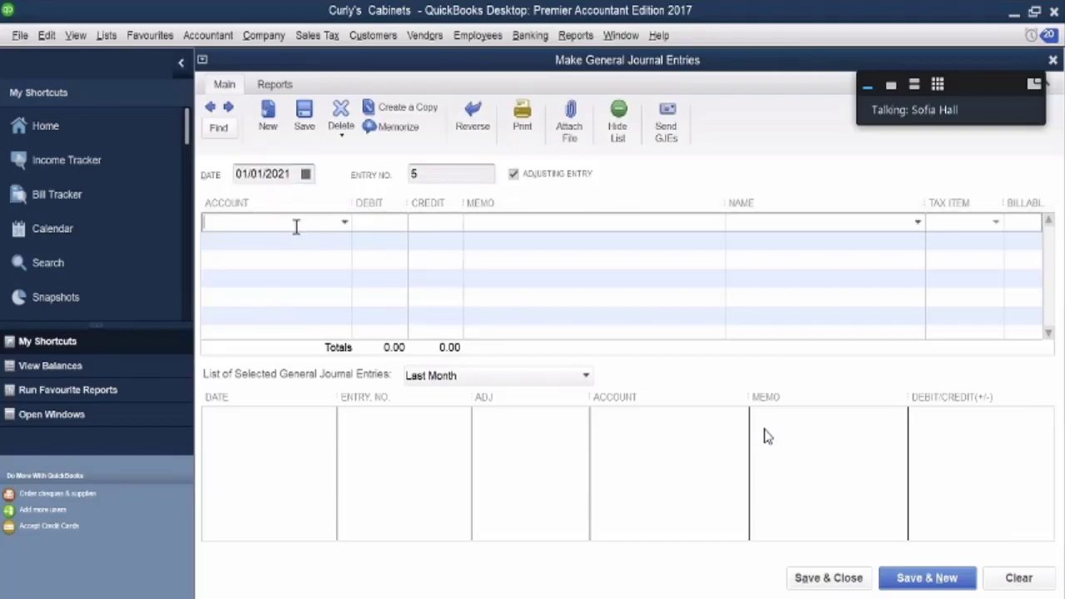
text(Depreciation Expense)
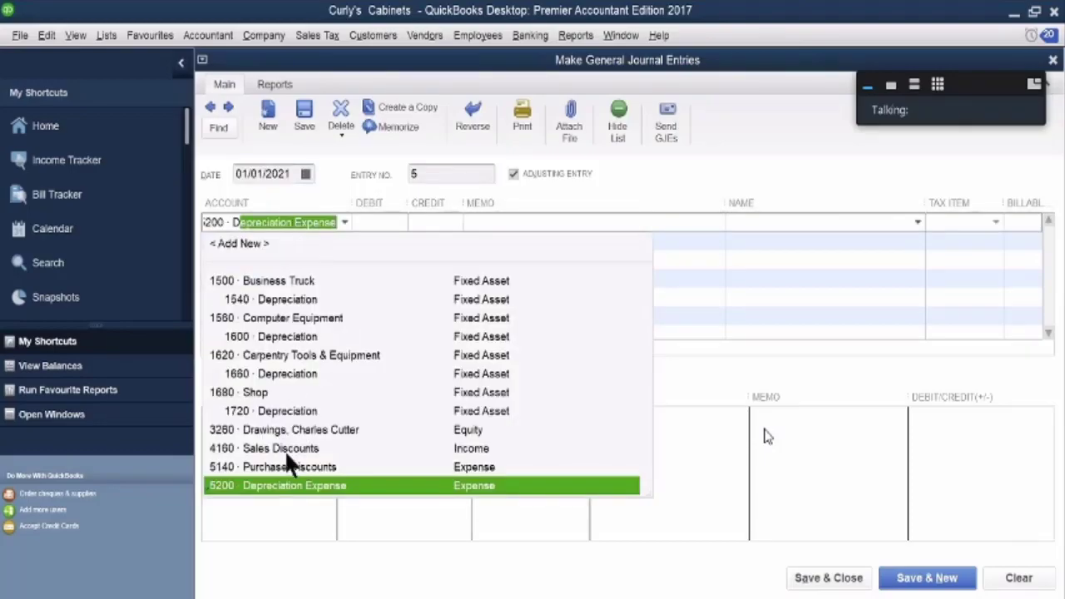
click(285, 485)
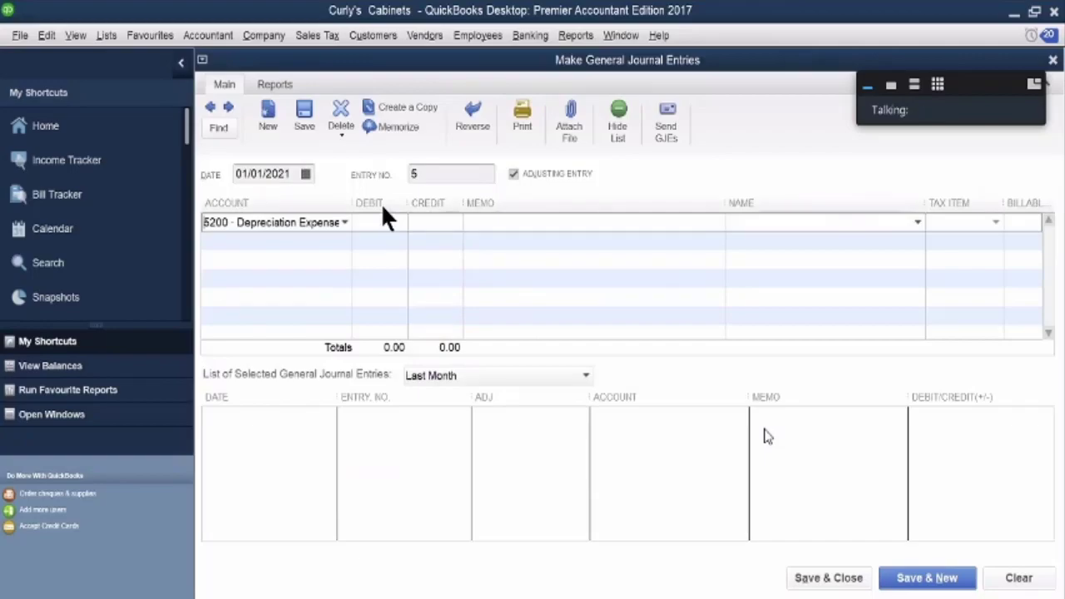
click(384, 221)
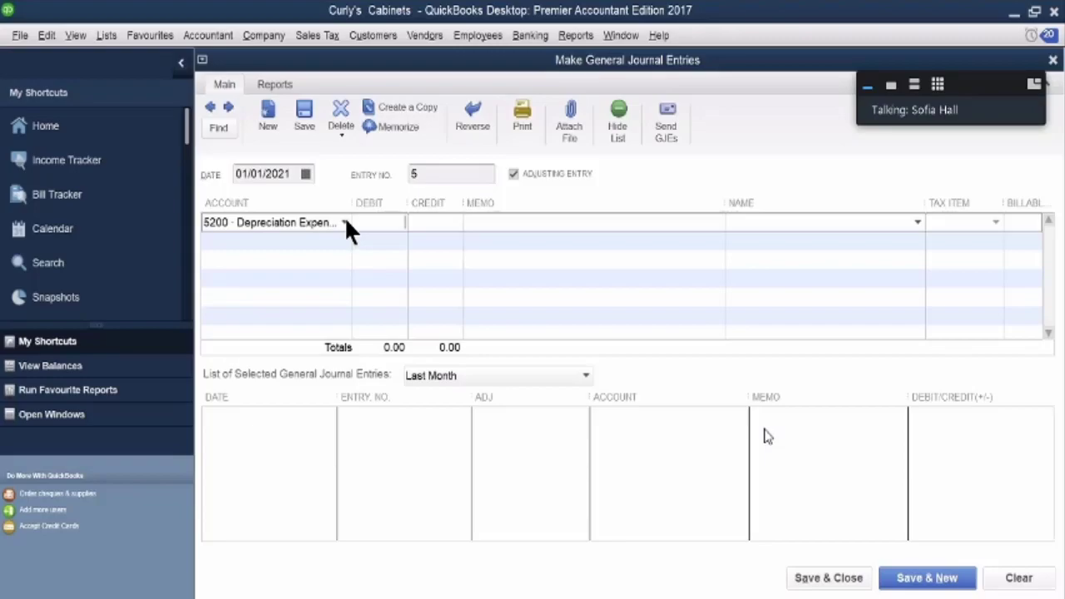
Step: Change the first journal line's account to 1540 · Depreciation under Business Truck, with a credit of 315.00 and memo "DEPRI...."
click(345, 222)
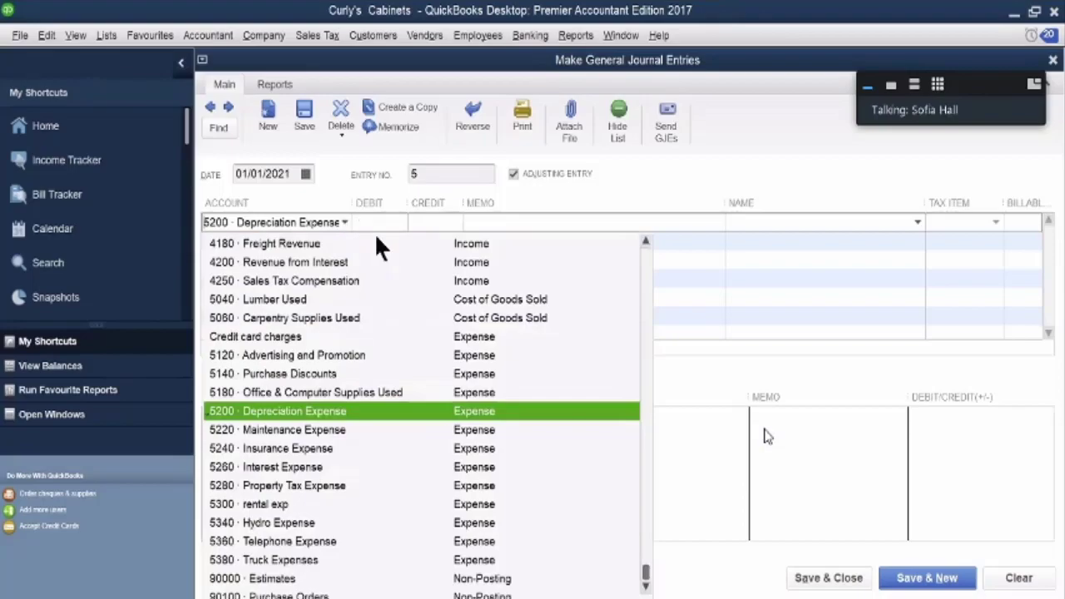
drag(649, 582, 647, 303)
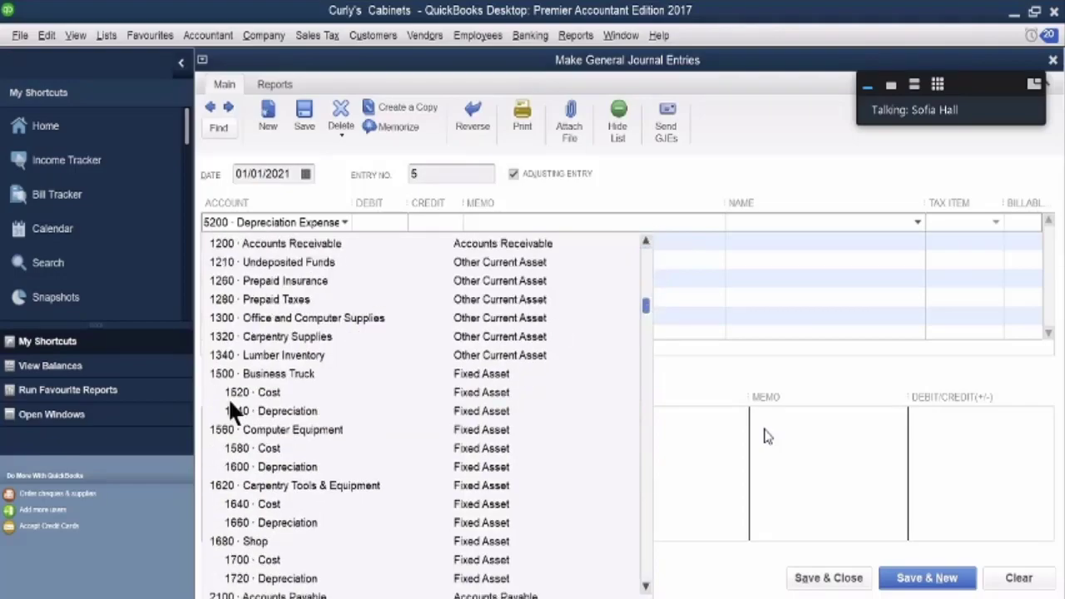
click(299, 412)
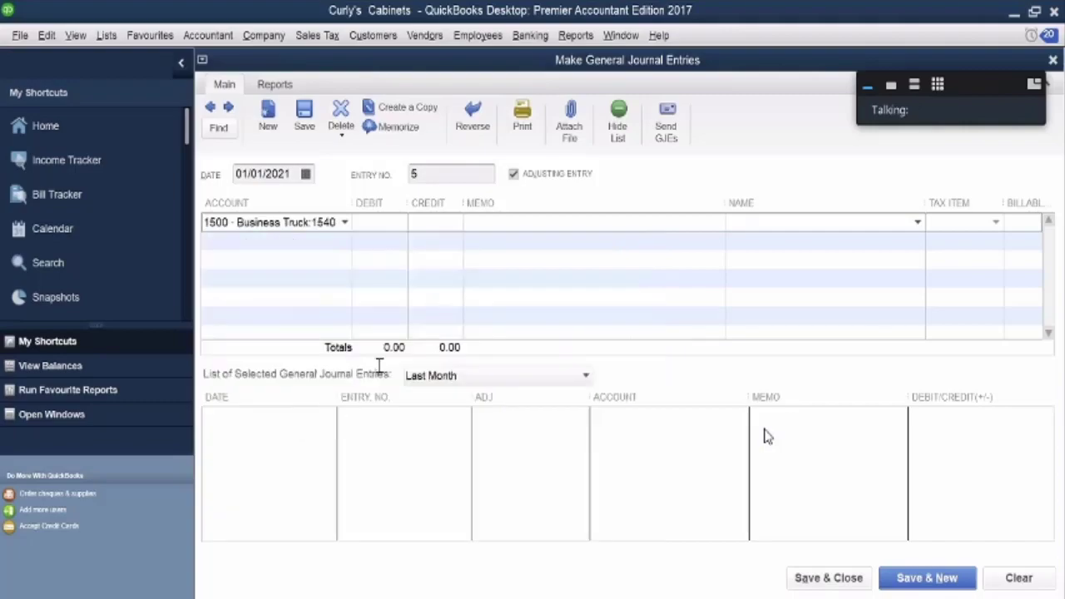
click(444, 226)
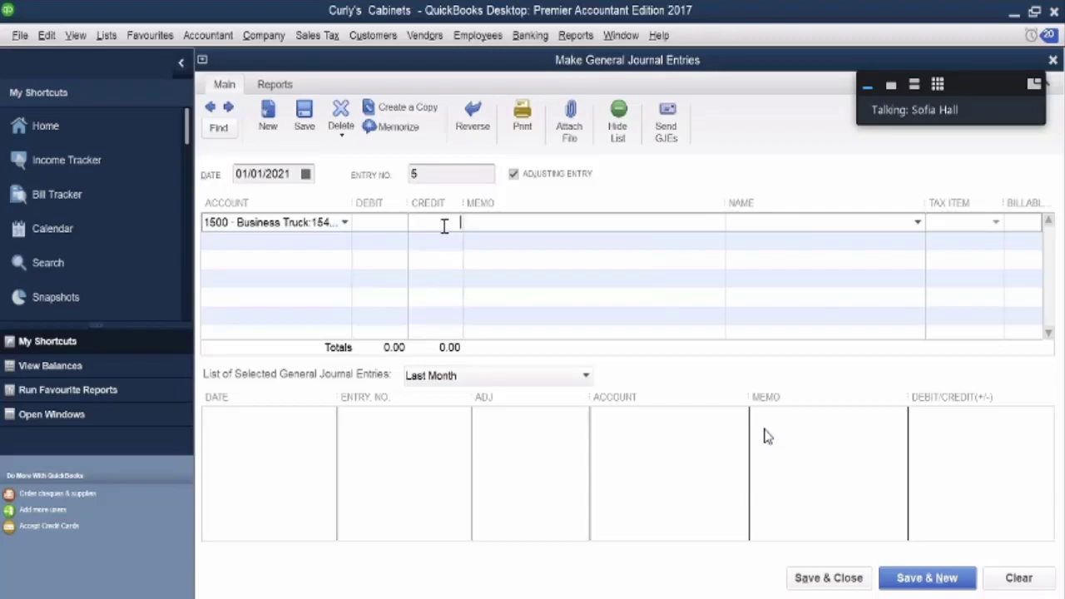
text(315)
click(551, 225)
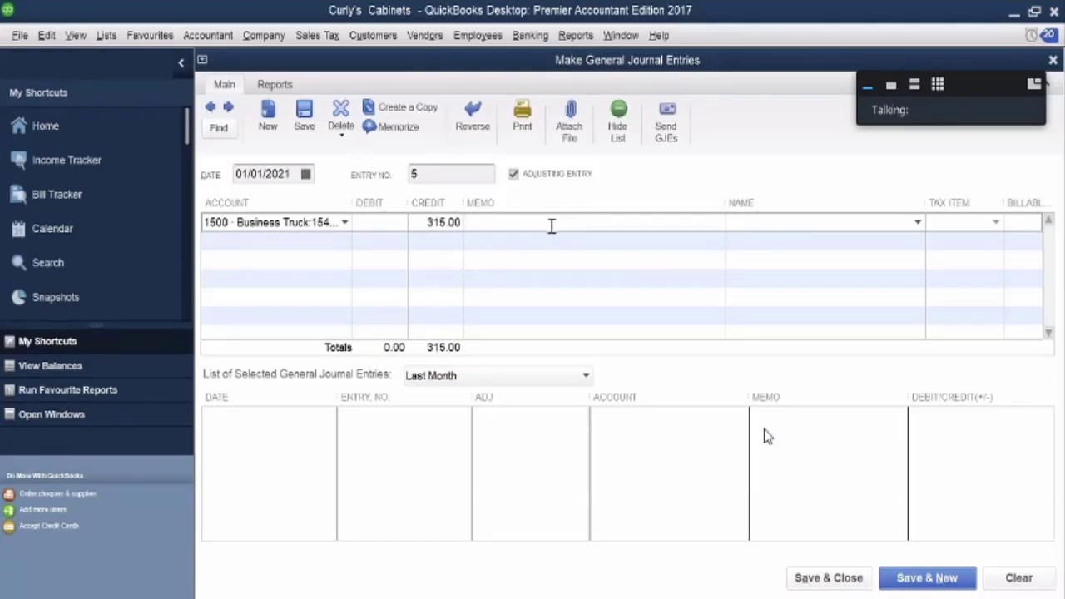
text(DEPRI...)
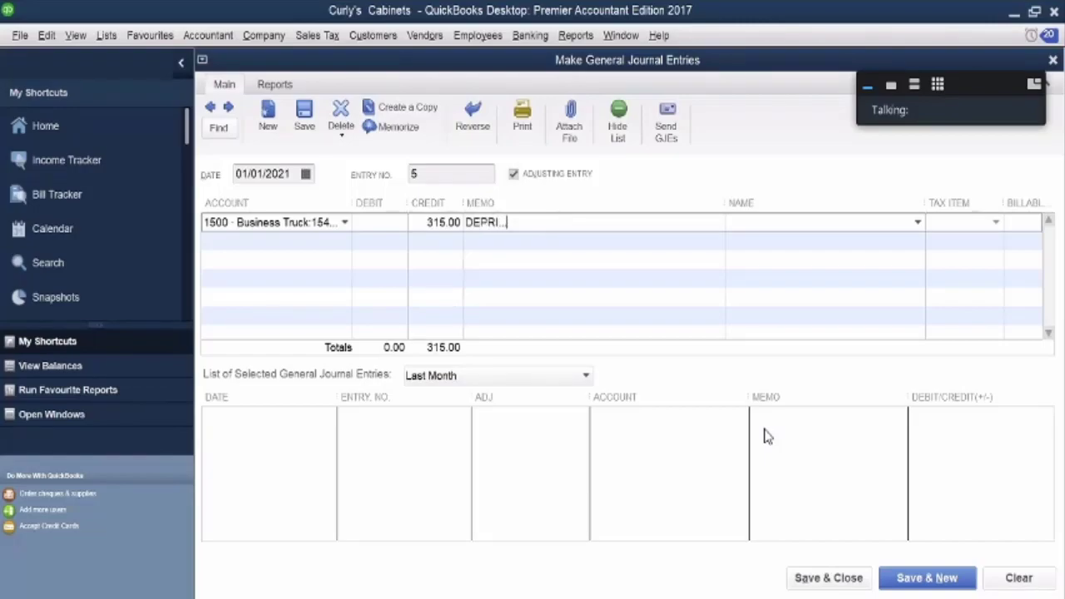
Step: Fill the second journal line with account 1600 · Depreciation under Computer Equipment and a credit of 105.00
click(244, 242)
text(Capital, Charles Cutter)
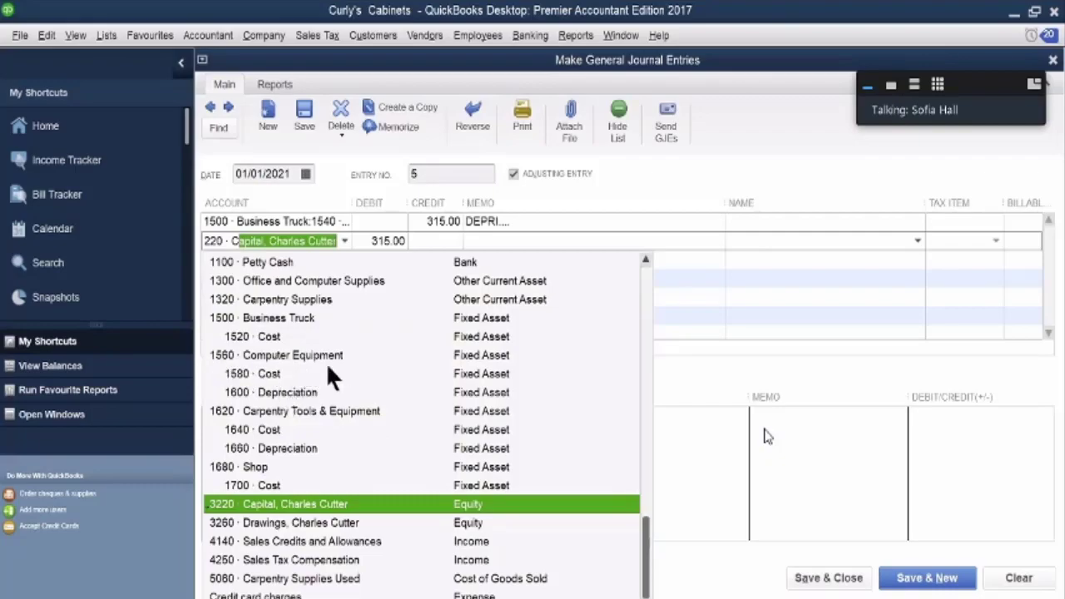
click(291, 392)
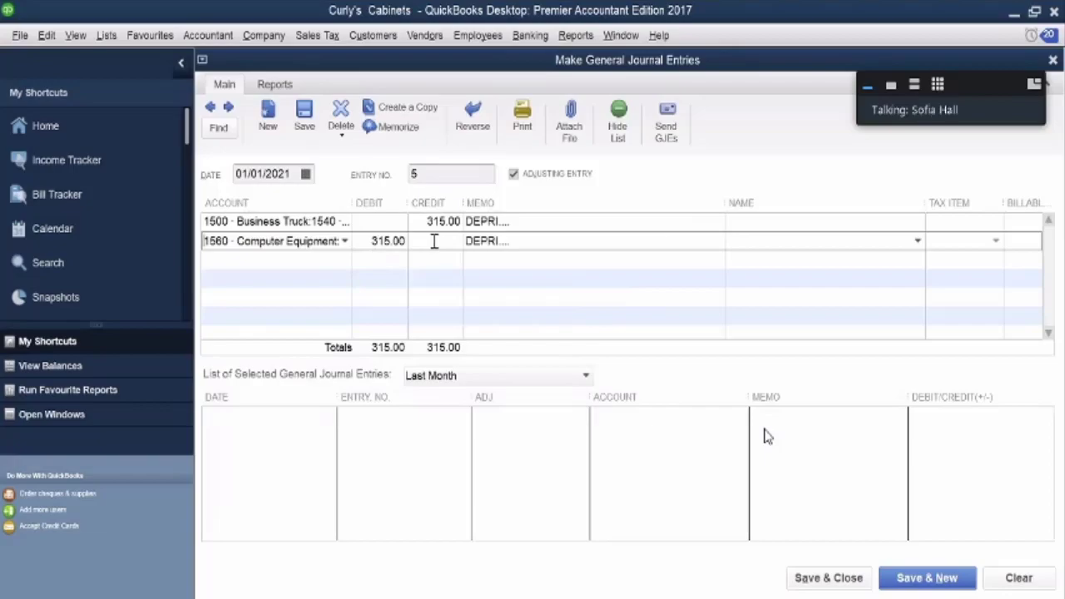
text(105)
key(Tab)
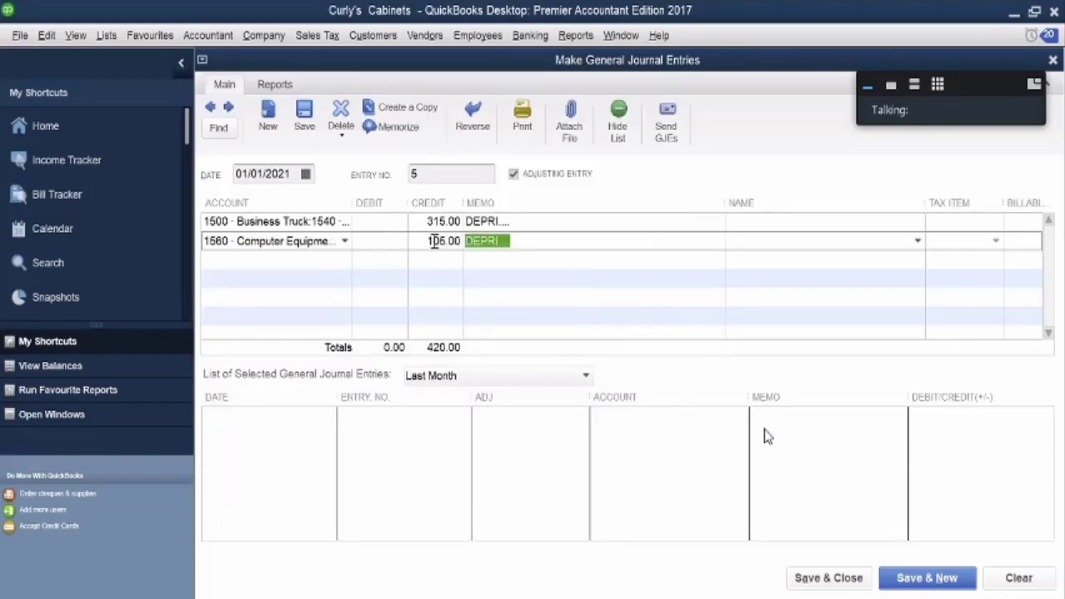
Step: Fill the third journal line with account 1660 · Depreciation under Carpentry Tools & Equipment and a credit of 400.00
click(335, 260)
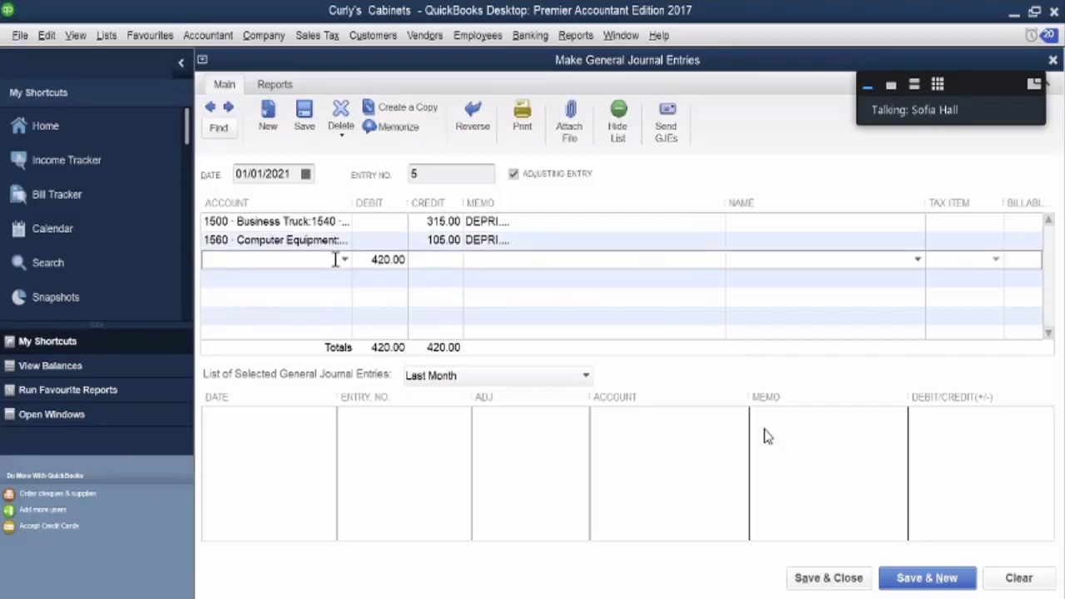
text(c)
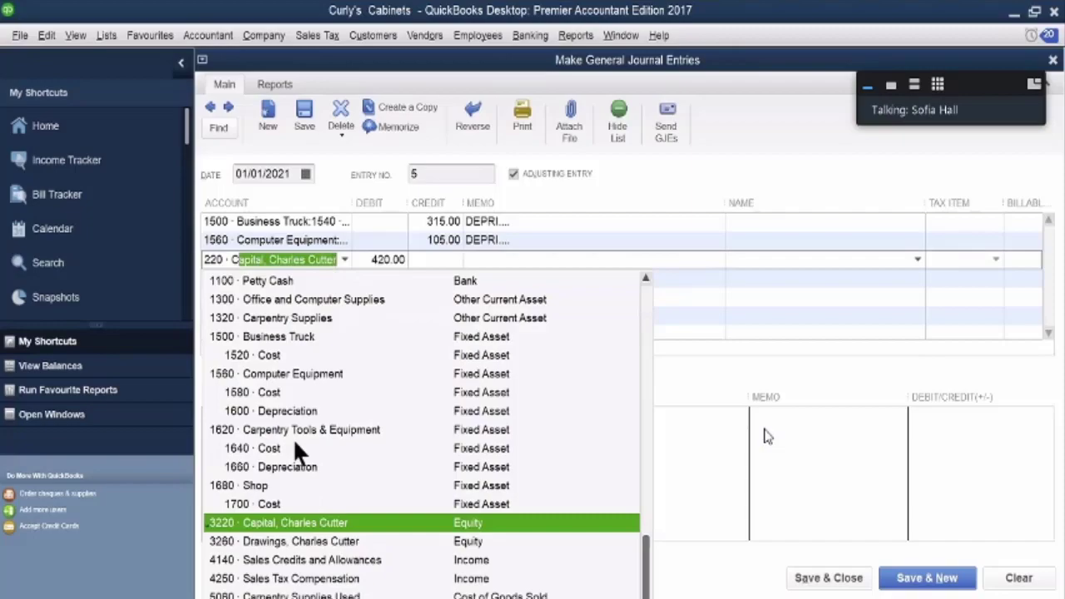
click(435, 255)
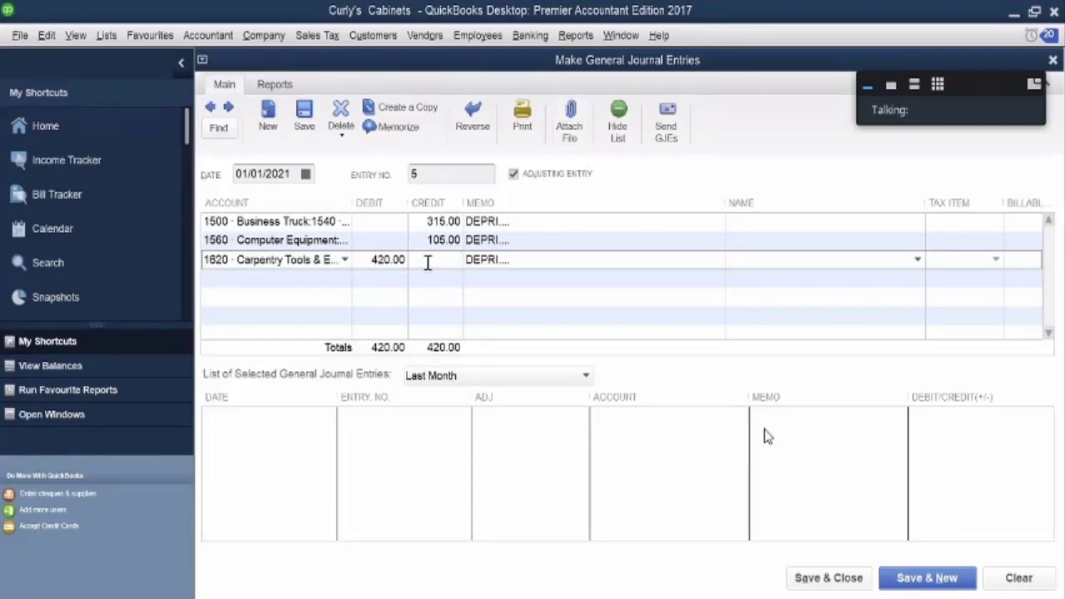
text(400)
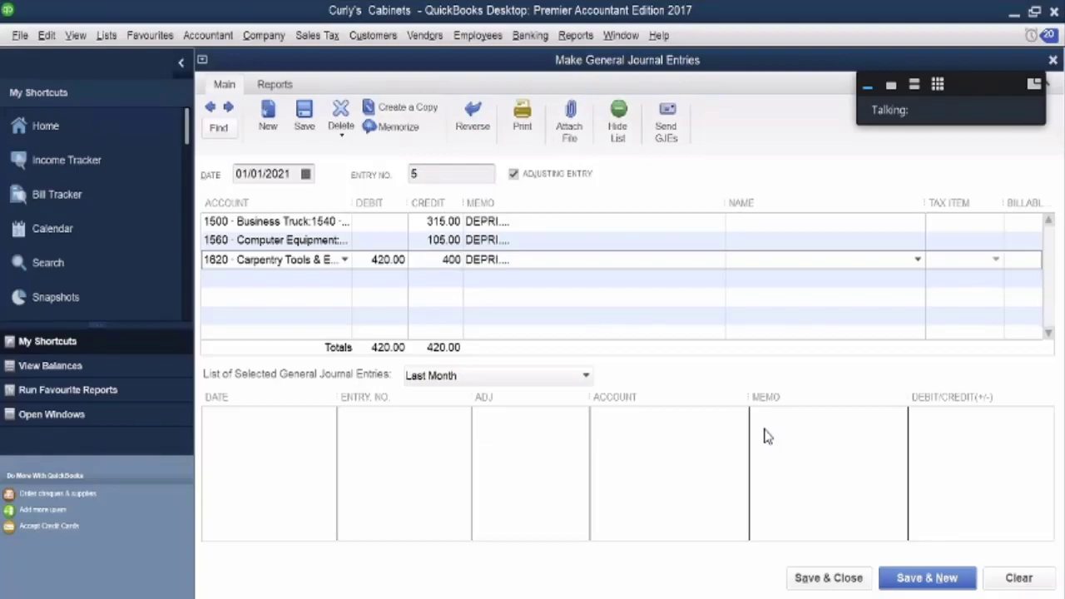
key(Tab)
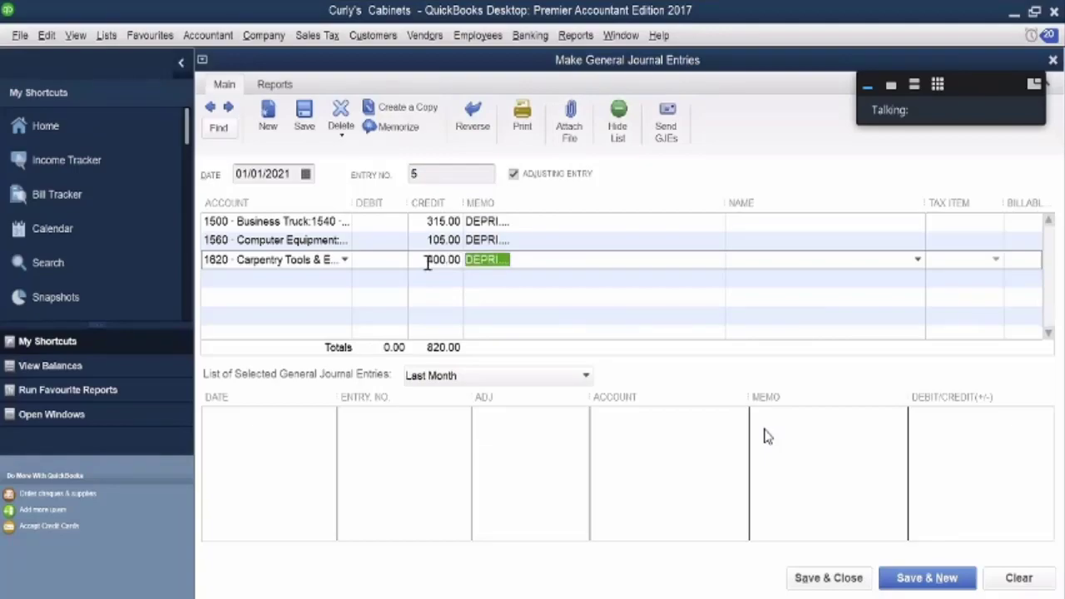
Step: Fill the fourth journal line with account 1720 · Depreciation under Shop and a credit of 315.00
click(331, 277)
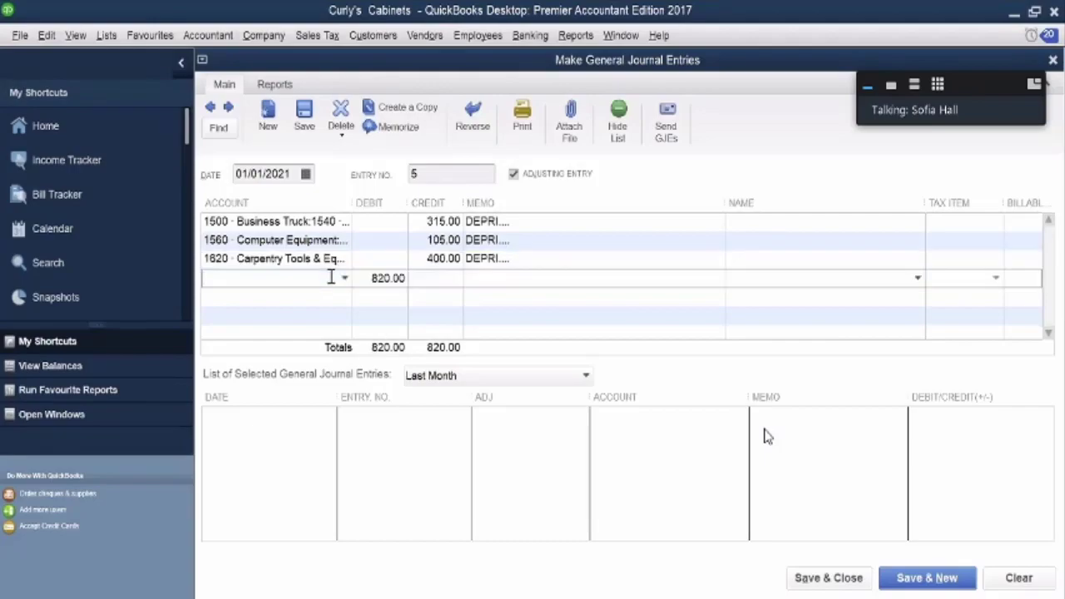
text(s Credits and Allowances)
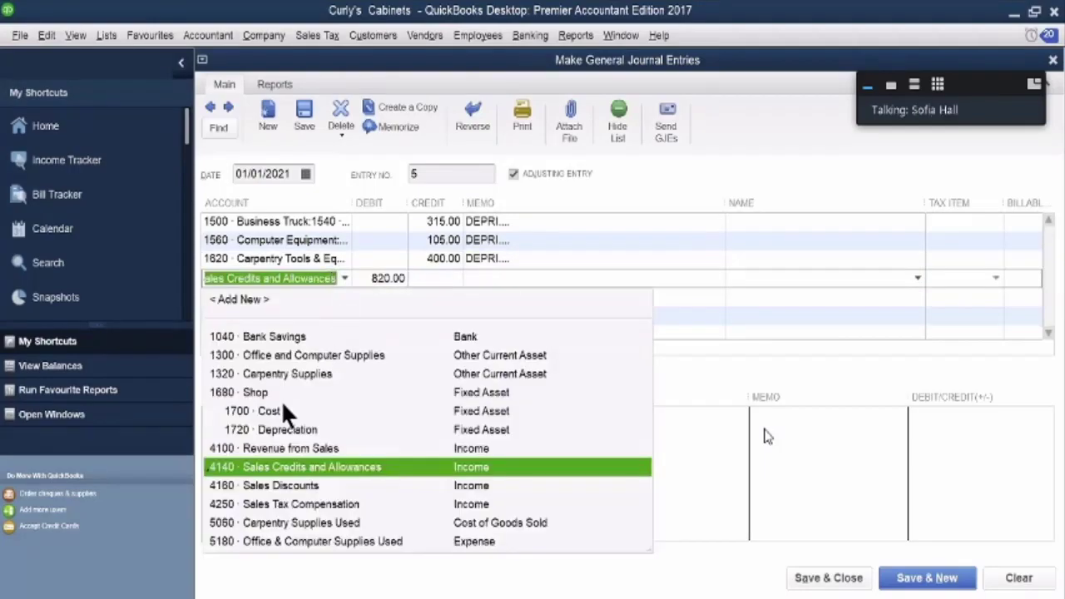
click(280, 429)
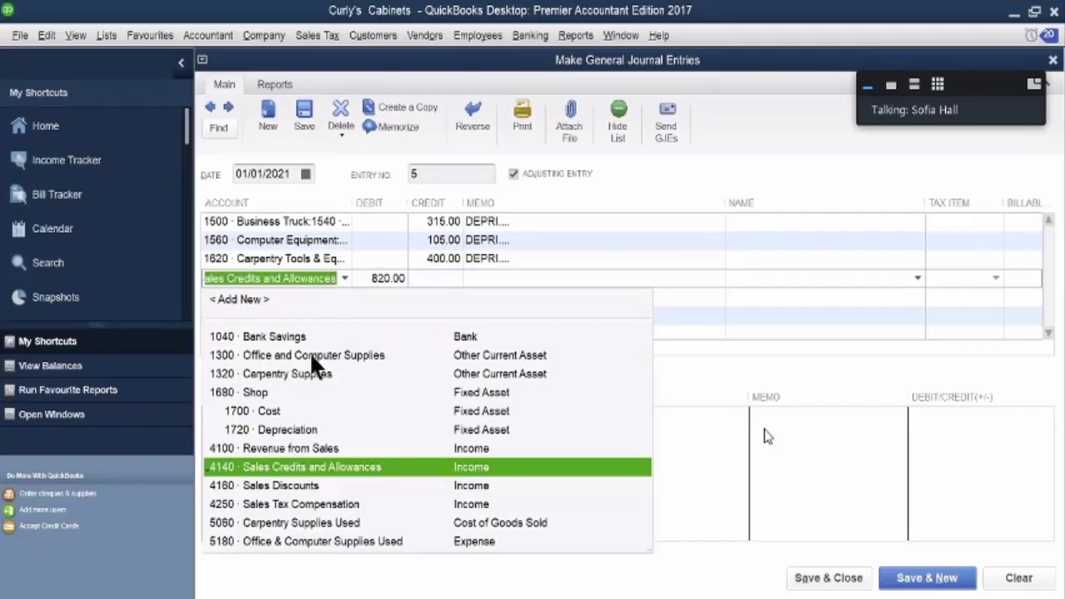
click(439, 278)
text(315)
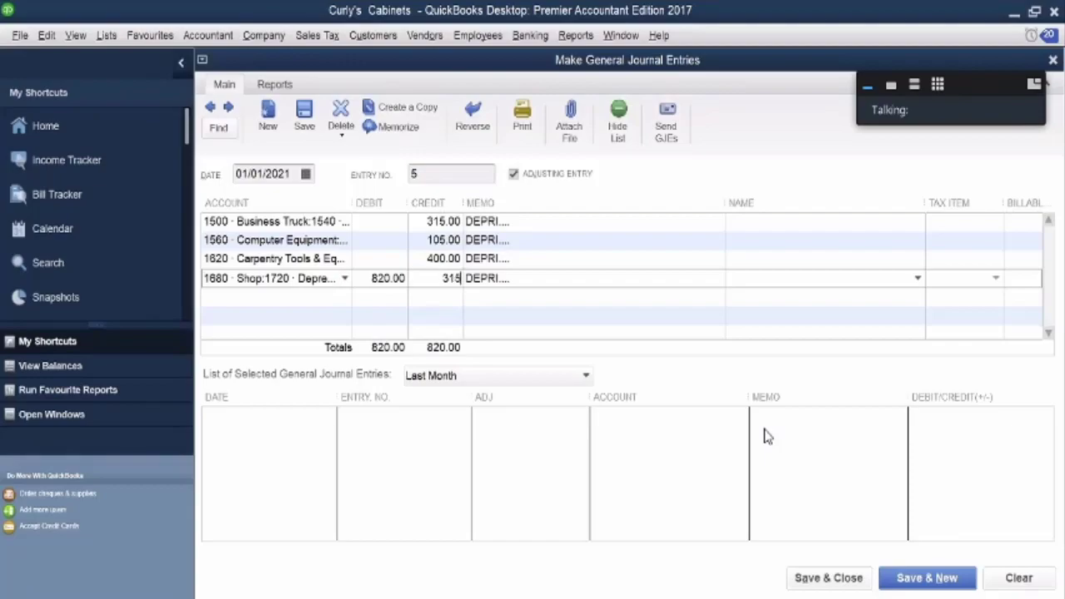
key(Tab)
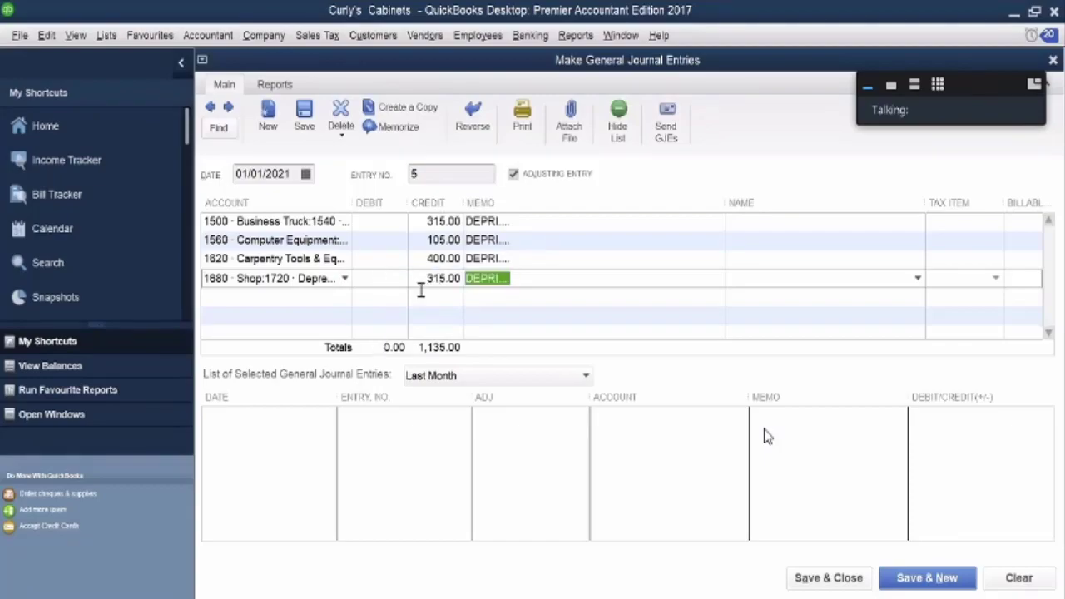
Step: Assign the 1,135.00 debit on the fifth journal line to 5200 · Depreciation Expense
click(336, 296)
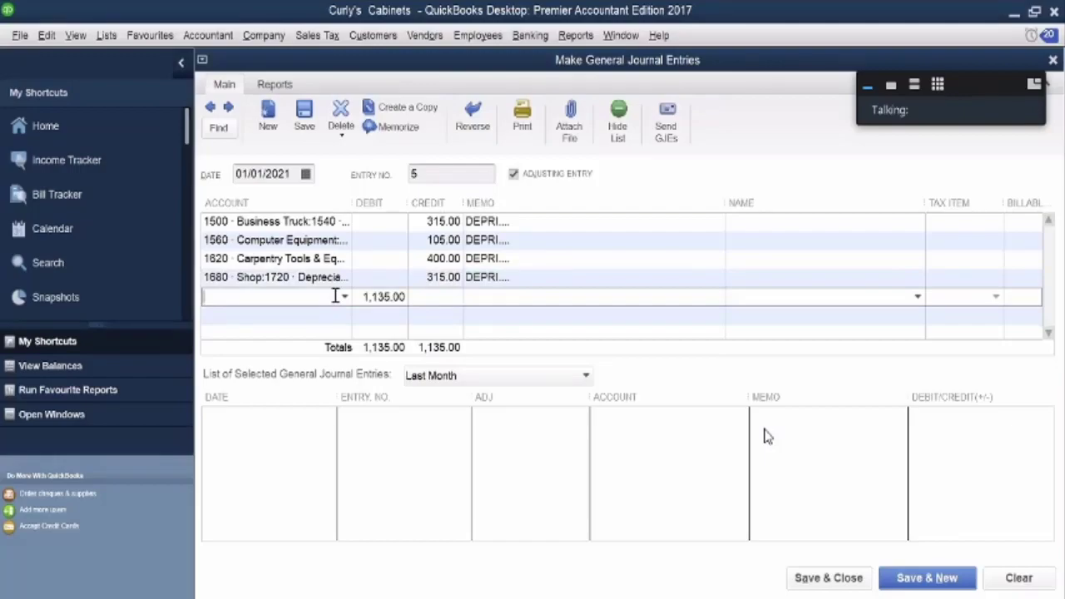
text(d)
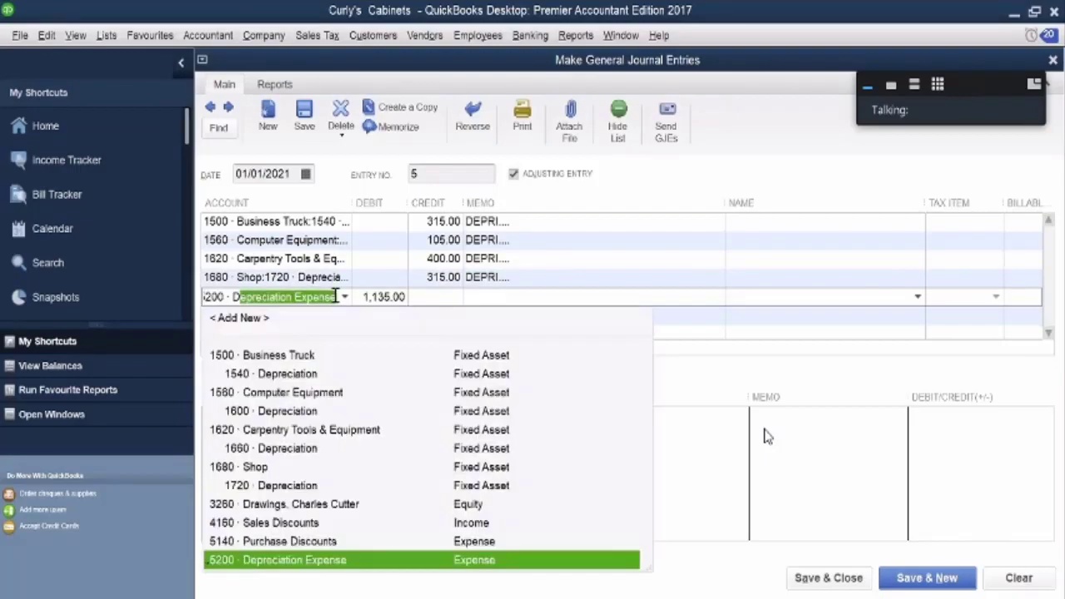
click(299, 562)
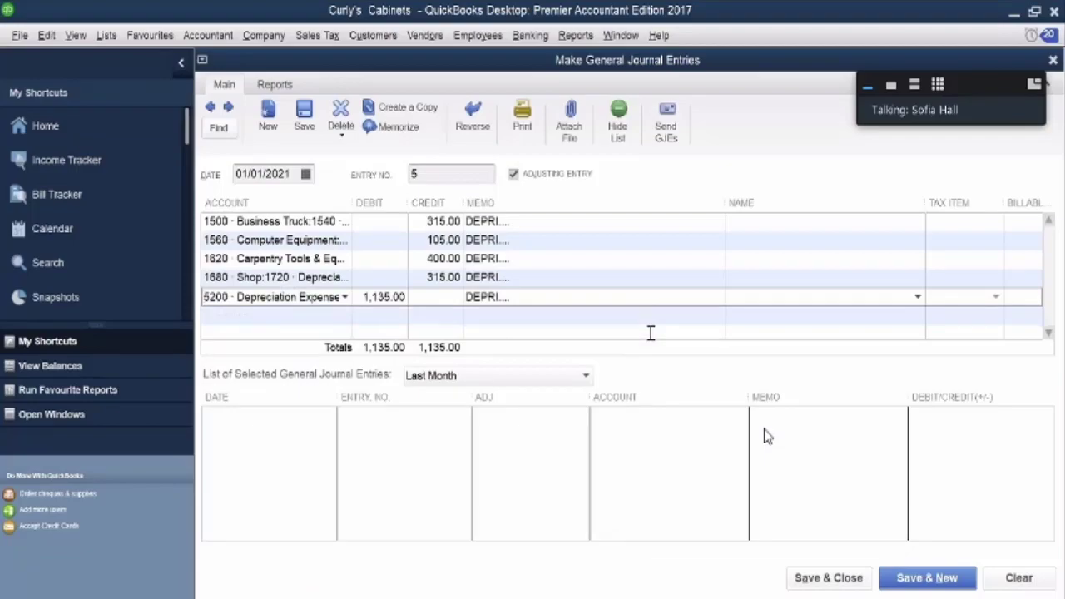
Step: Date the depreciation entry 10/30/2012, save it and start a new journal entry
click(306, 175)
click(363, 202)
click(363, 202)
click(362, 202)
click(363, 203)
click(362, 202)
click(363, 202)
click(362, 202)
click(362, 202)
click(363, 202)
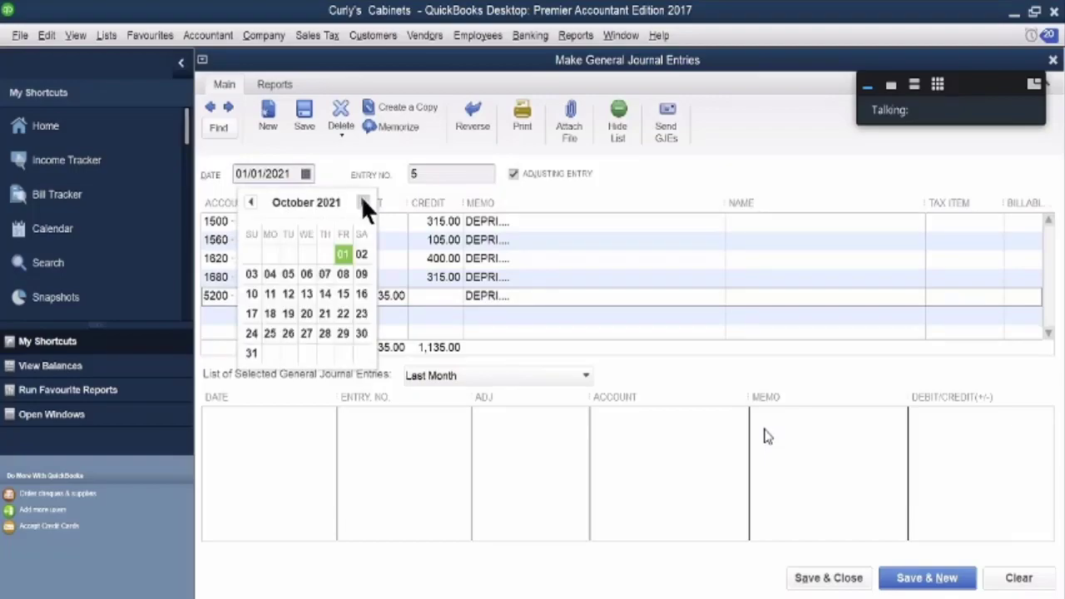
click(360, 331)
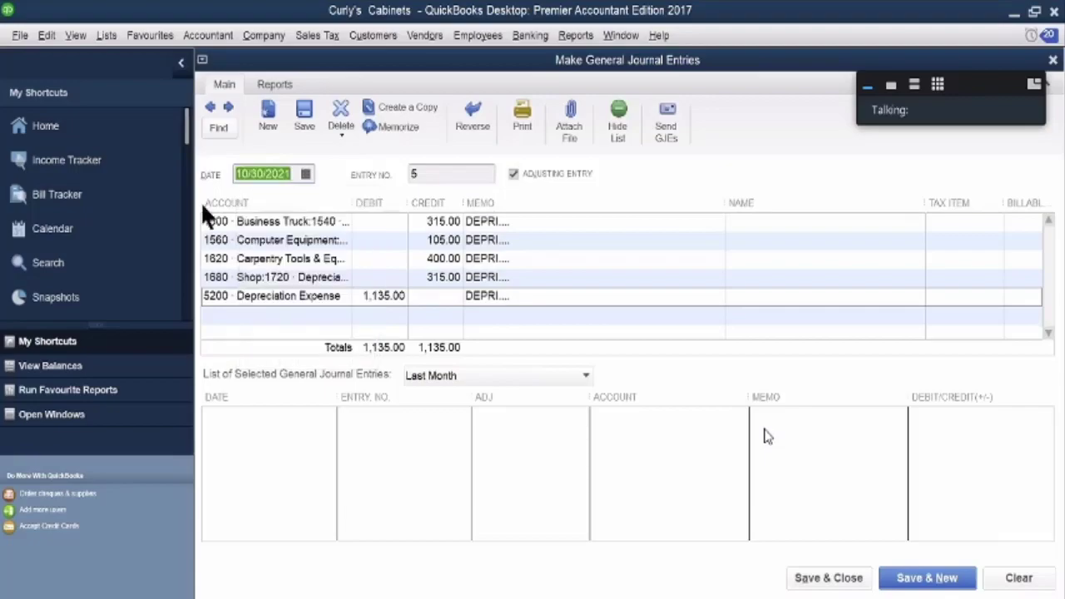
click(296, 173)
drag(279, 173, 296, 173)
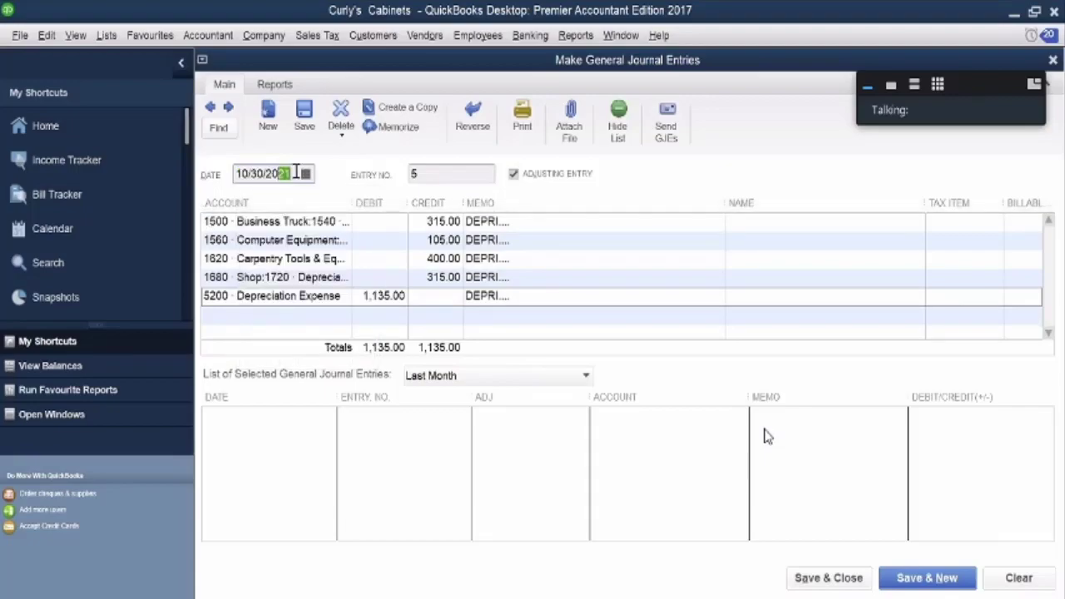
text(12)
click(469, 333)
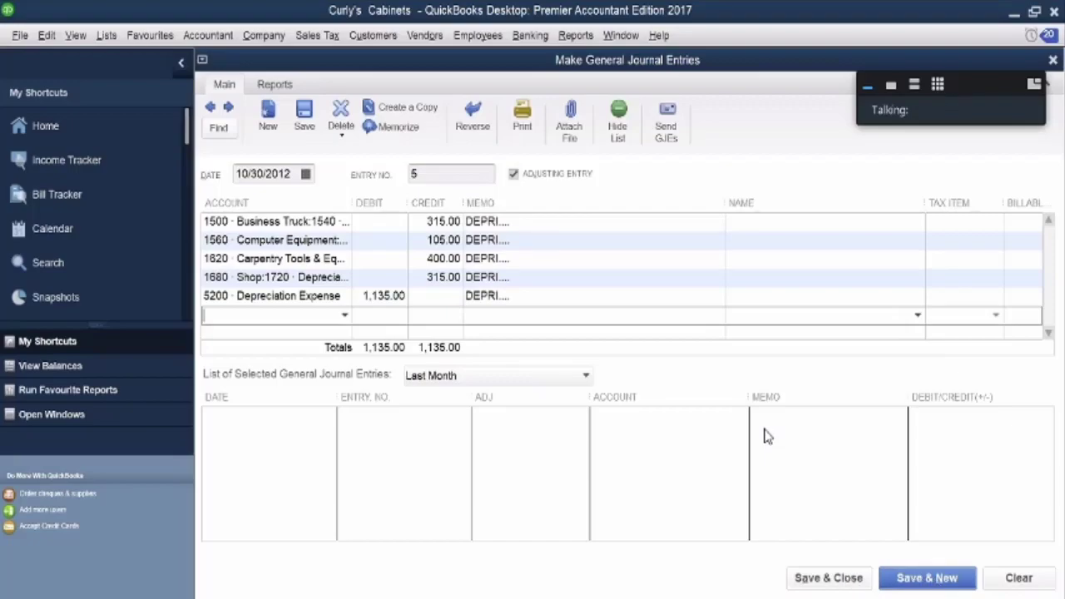
click(926, 577)
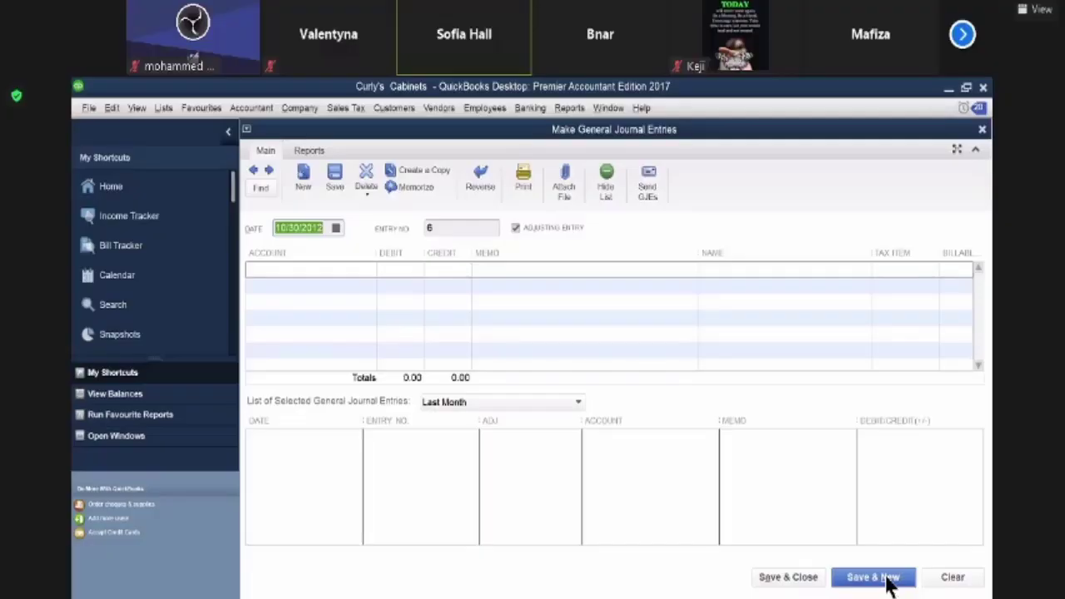
key(alt+Tab)
click(1038, 10)
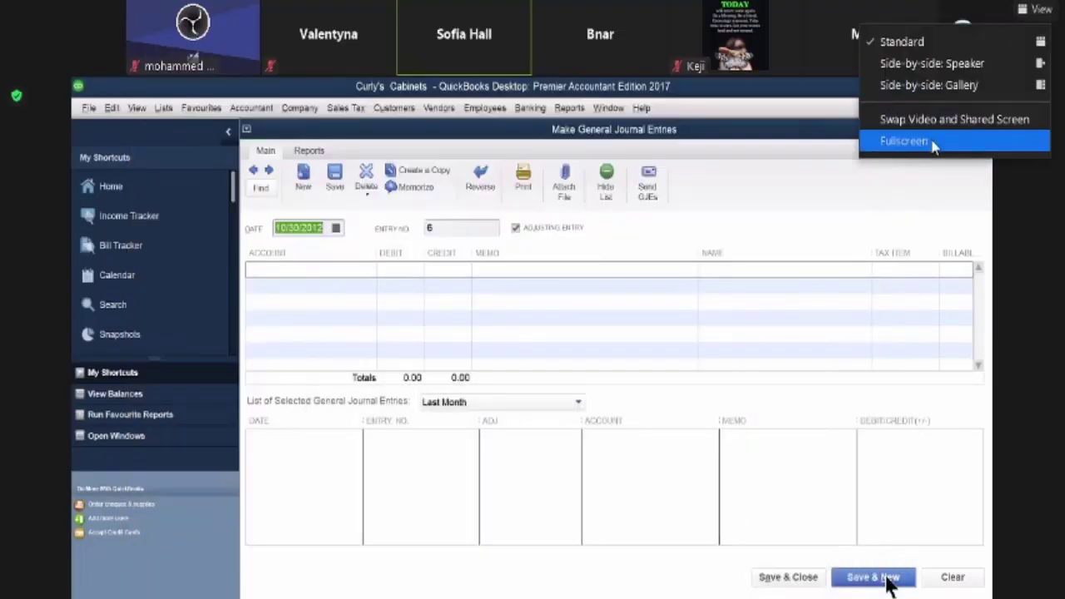
click(931, 142)
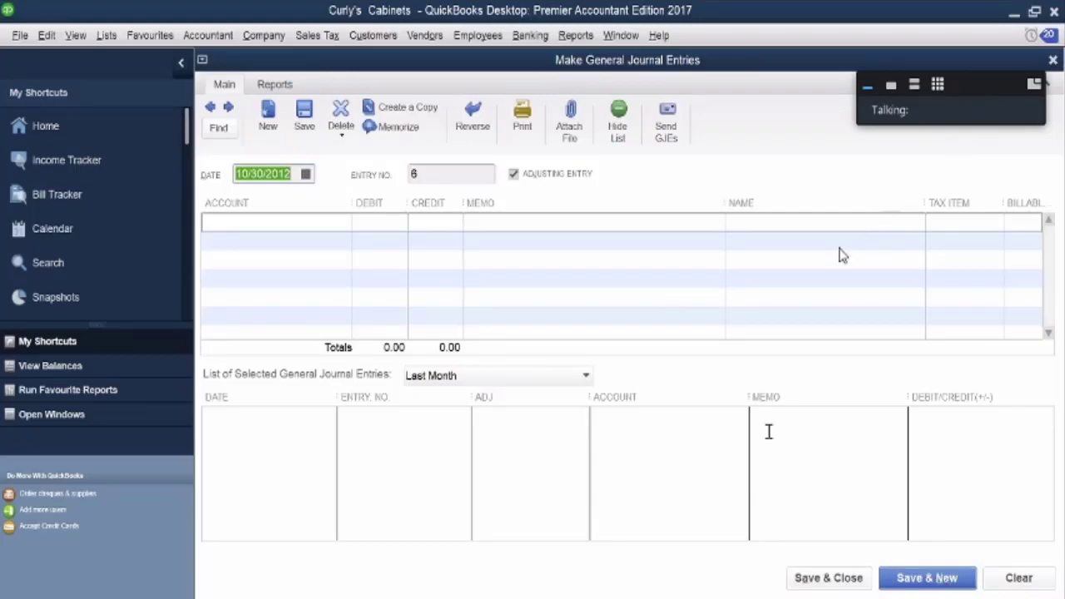
Step: Fill the first journal line with account 5180 · Office & Computer Supplies Used, a debit of 140.00 and memo "SUPP...USED"
click(276, 223)
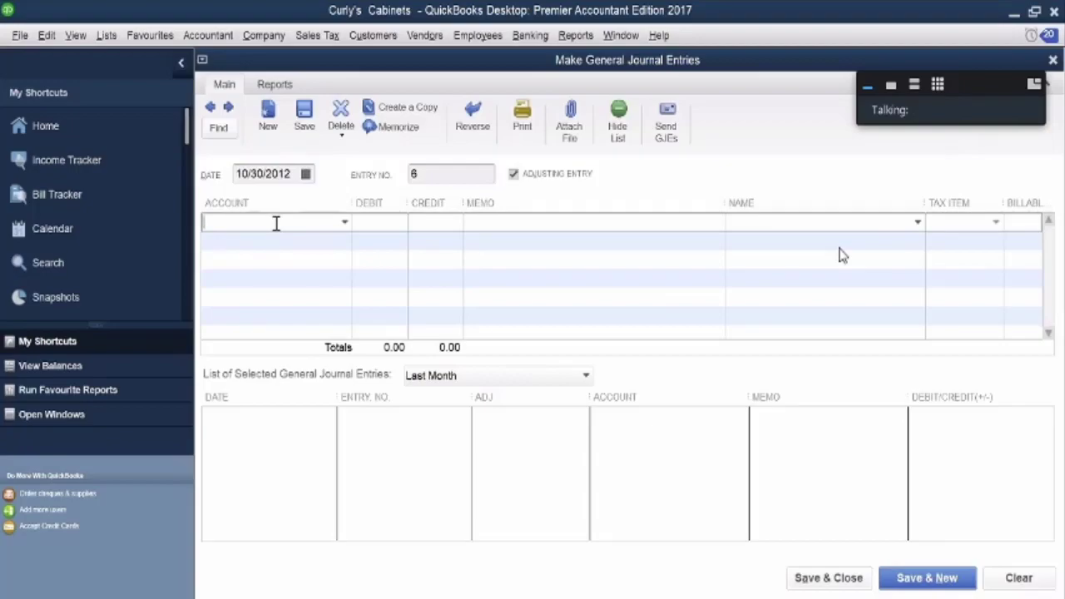
text(omputer Supplies Used)
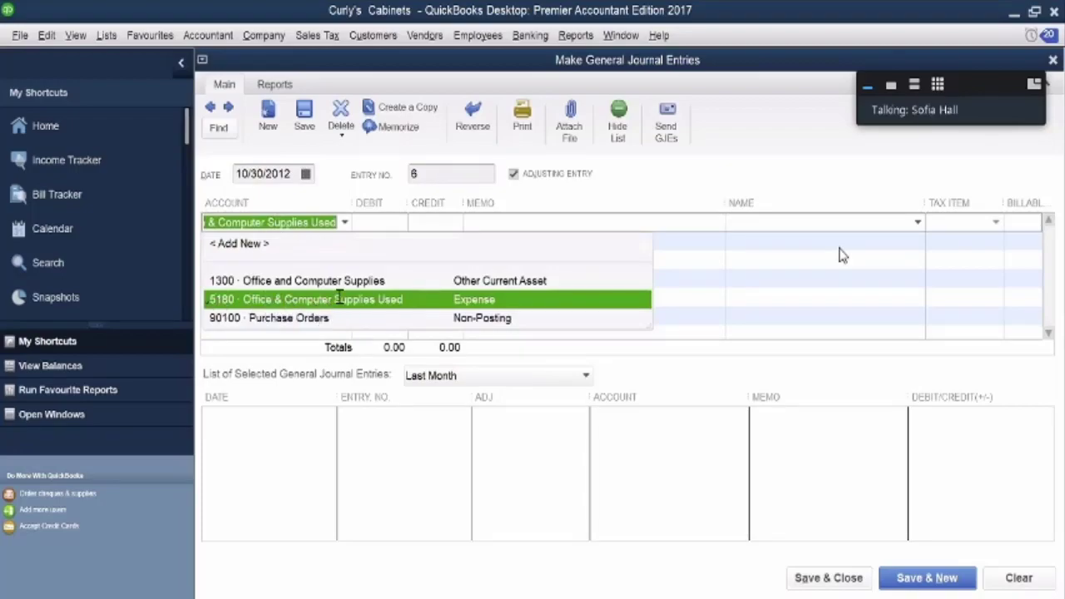
click(380, 221)
click(381, 220)
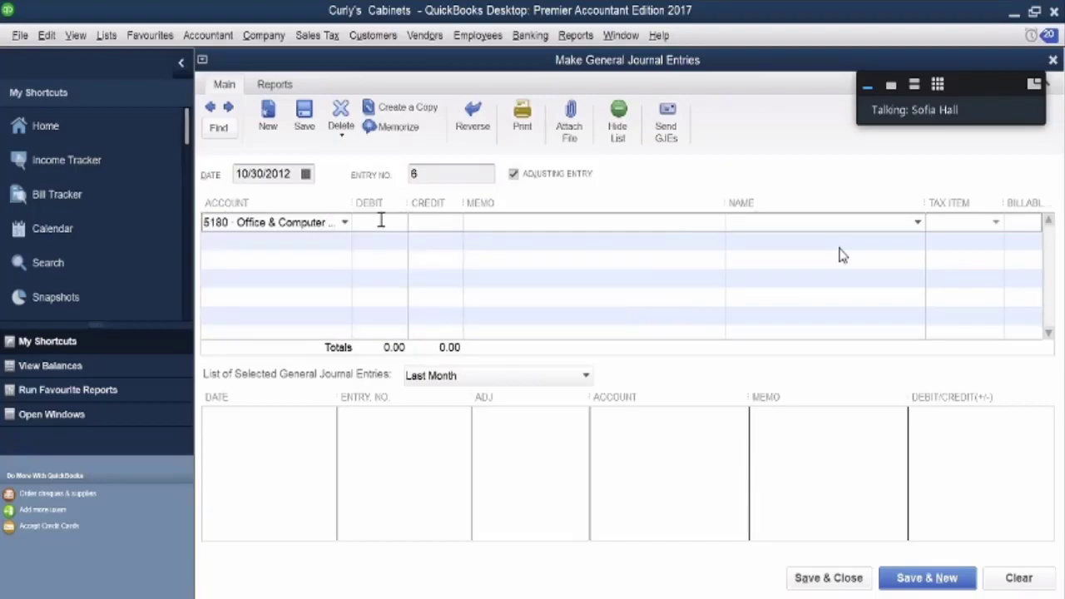
text(140)
click(482, 218)
text(SUPP)
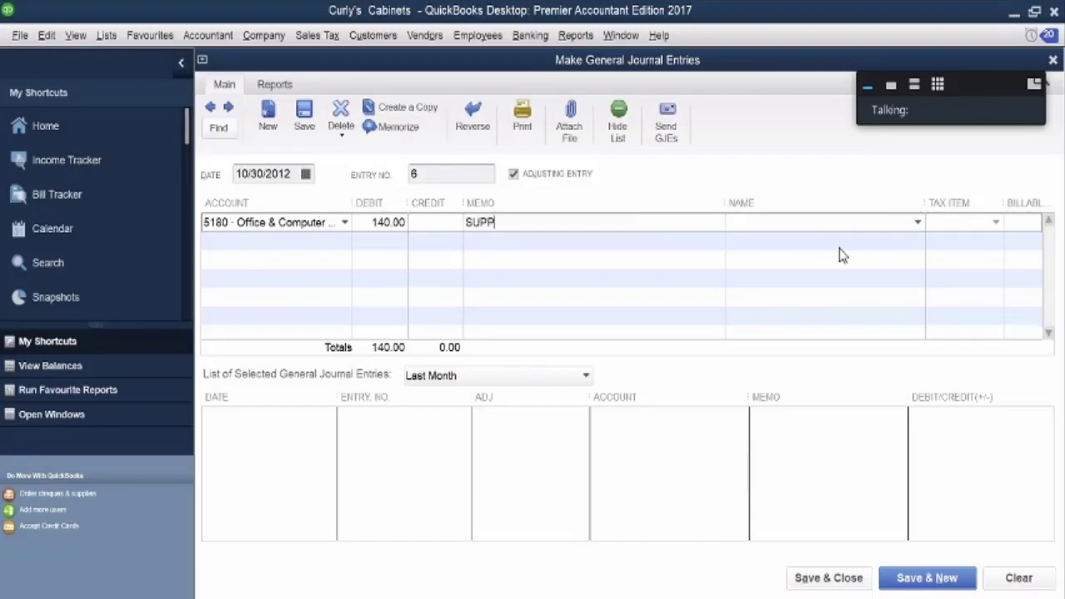
text(L USED)
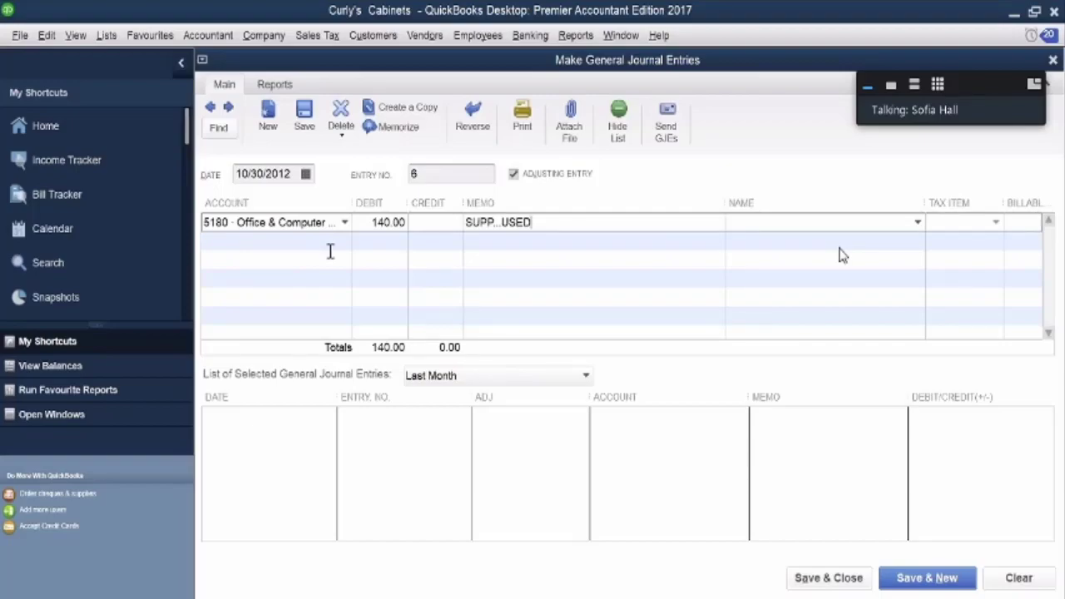
click(279, 238)
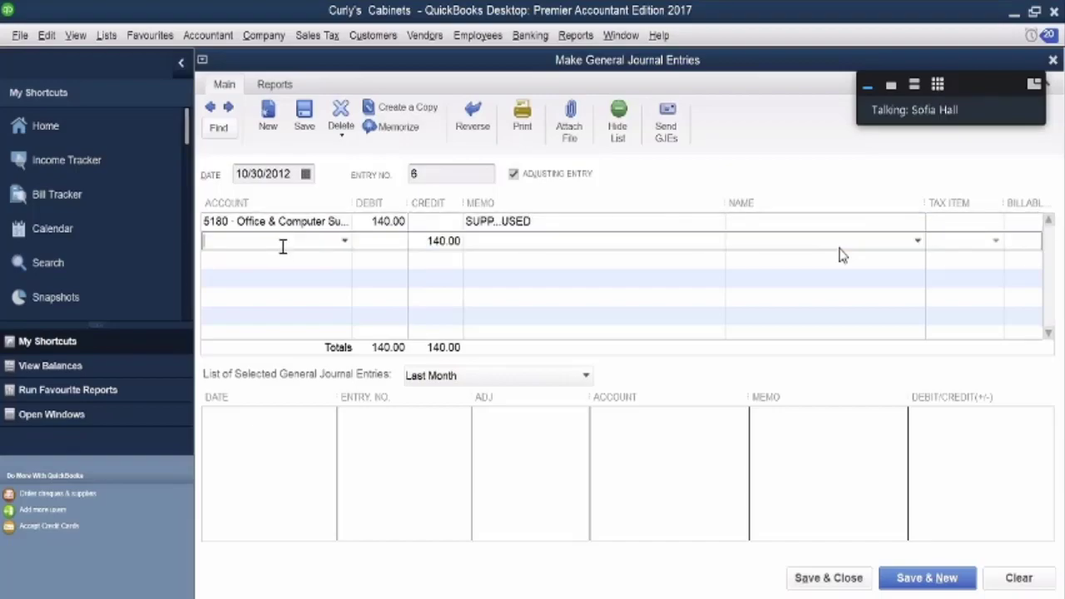
Step: Assign the 140.00 credit on the second journal line to account 1300 · Office and Computer Supplies
scroll(283, 247, down, 1)
click(283, 244)
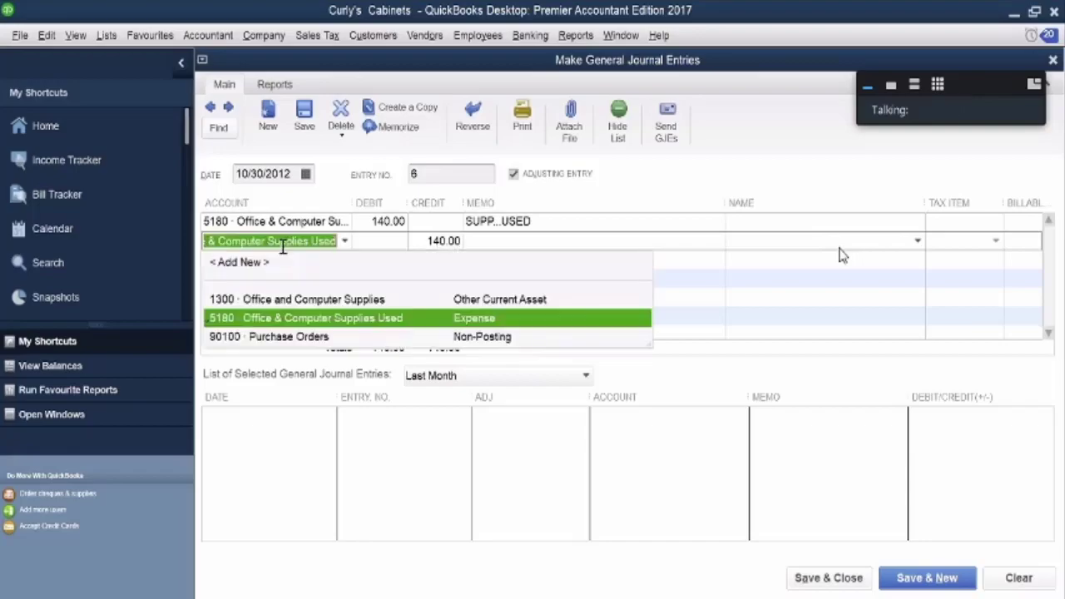
click(266, 297)
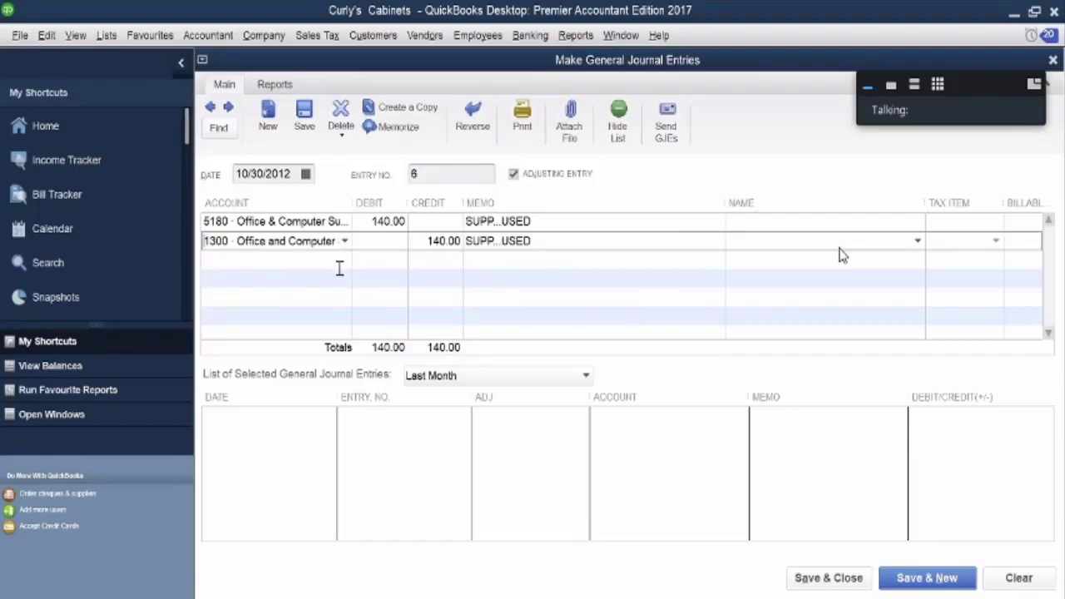
Step: Add a 505.00 debit to account 5060 · Carpentry Supplies Used and a matching credit to account 1320 · Carpentry Supplies
click(277, 258)
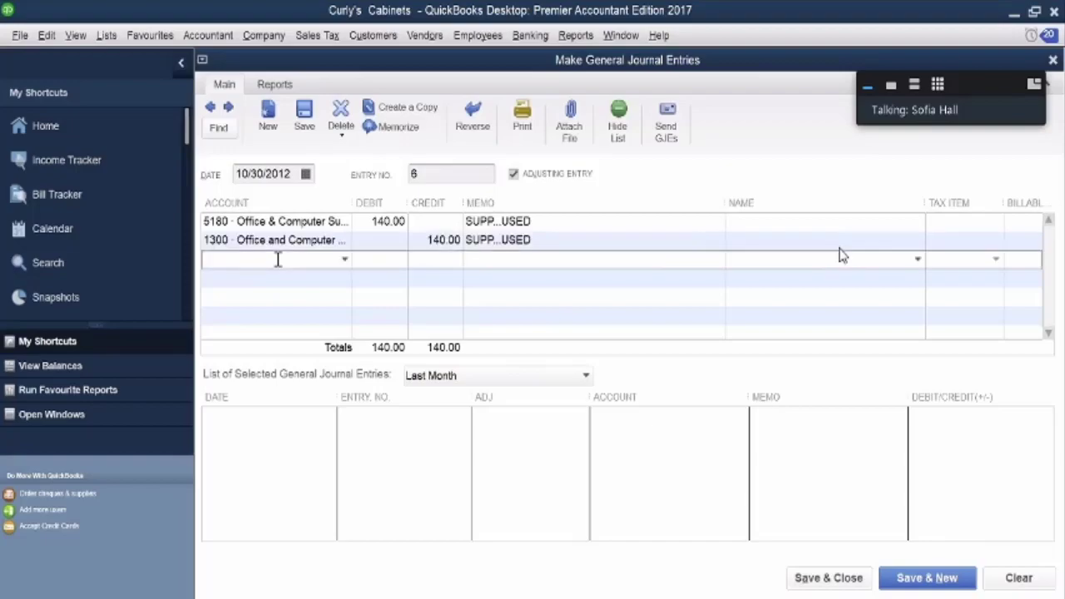
text(Capital, Charles Cutter)
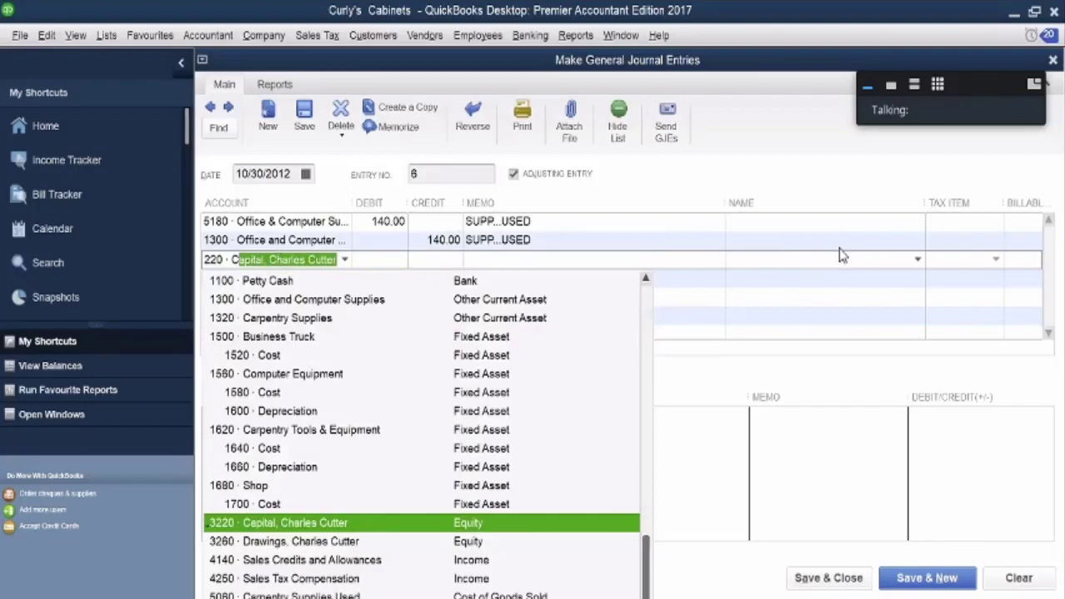
click(338, 594)
click(393, 258)
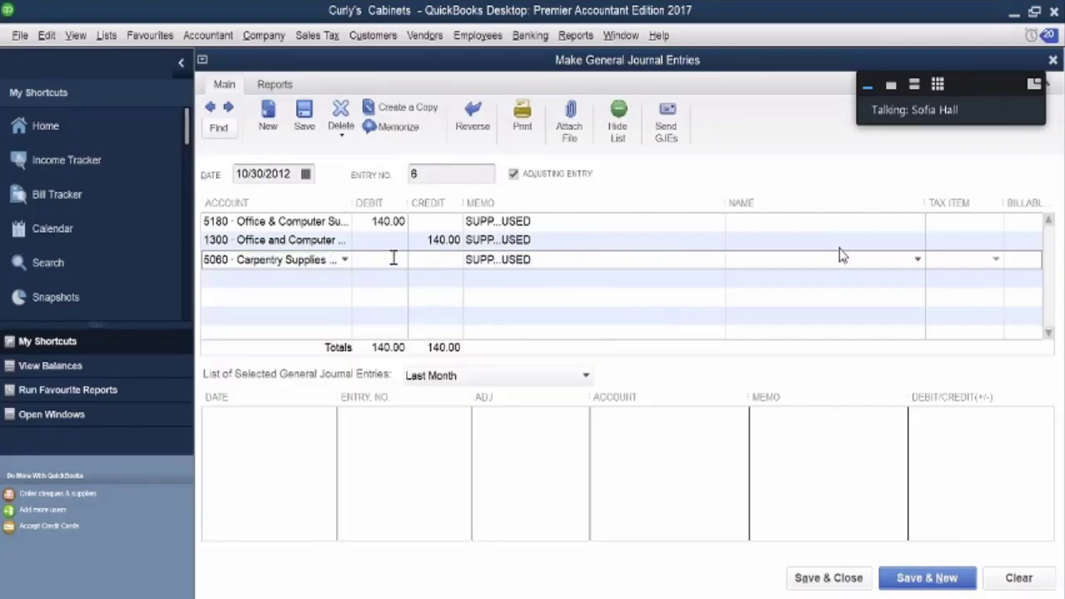
text(506)
key(BackSpace)
text(5)
click(330, 277)
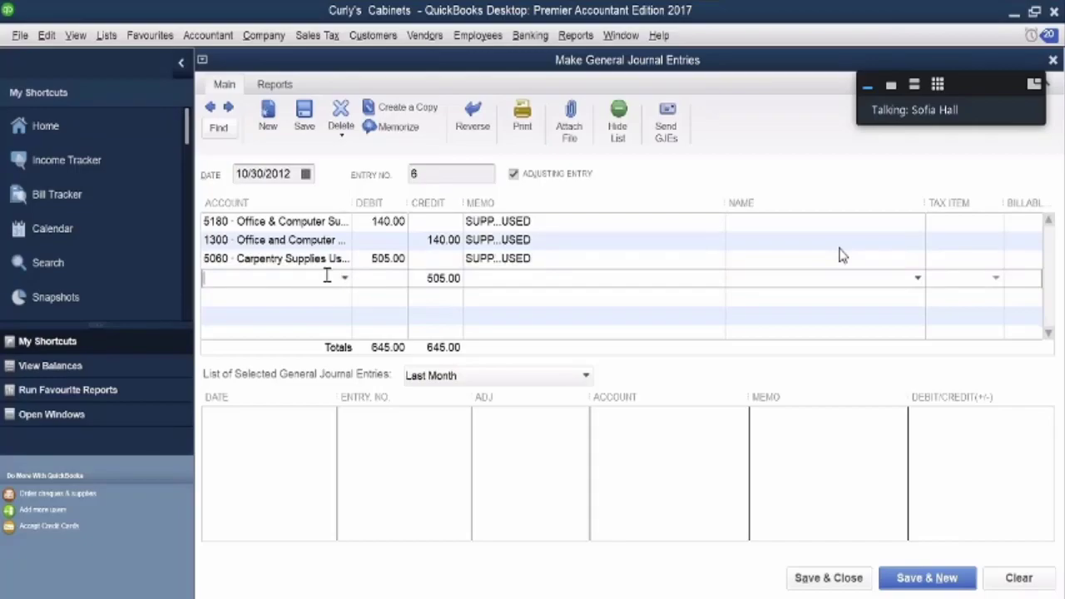
text(c)
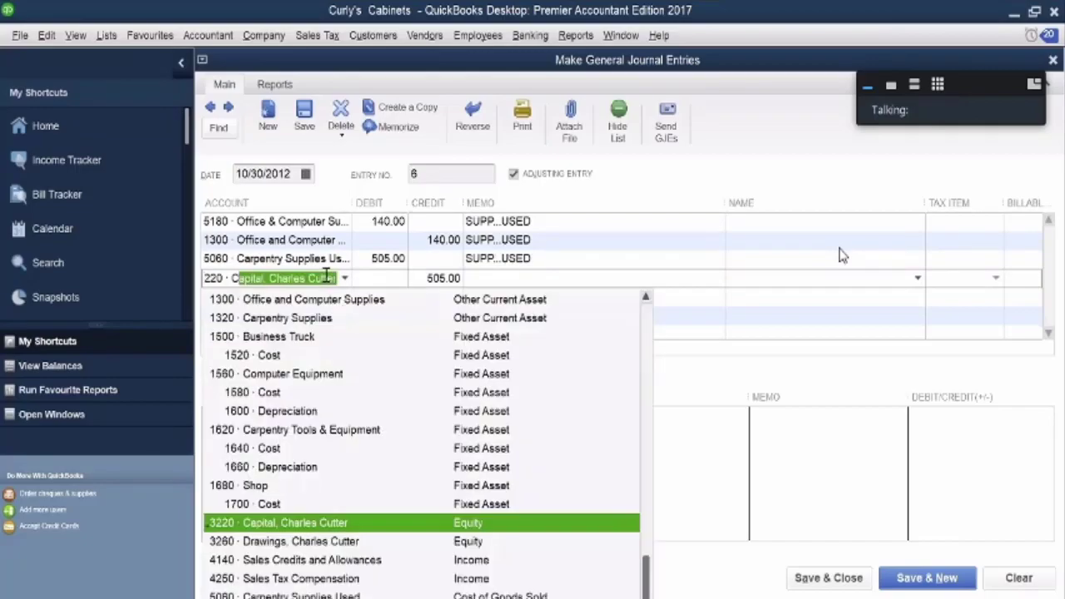
click(295, 319)
Step: Add a 2,800.00 debit to account 5040 · Lumber Used and a matching credit to account 1340 · Lumber Inventory
click(291, 298)
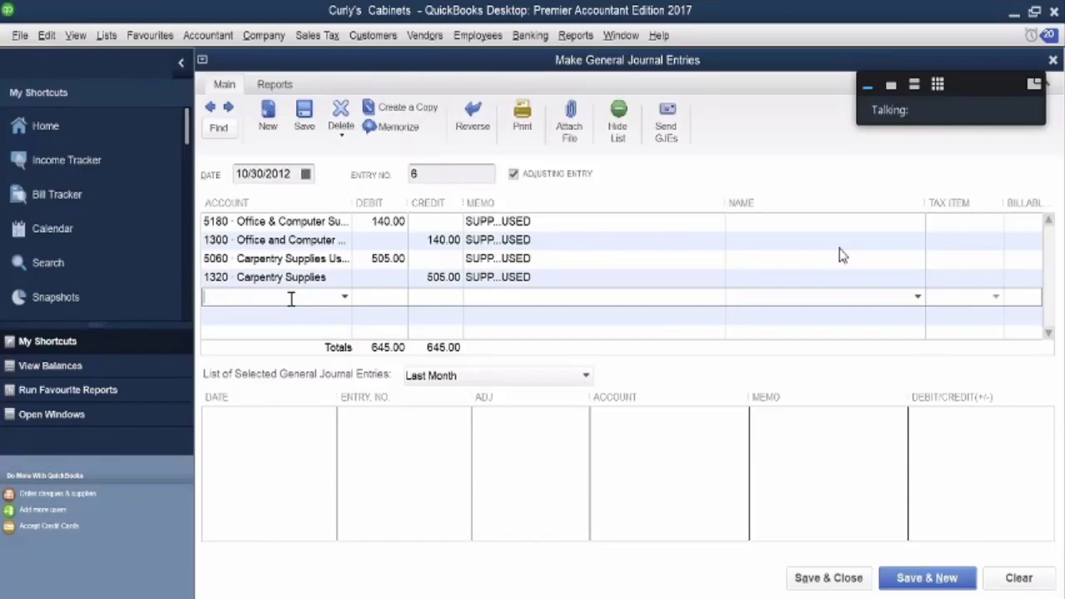
text(Long Term Loan)
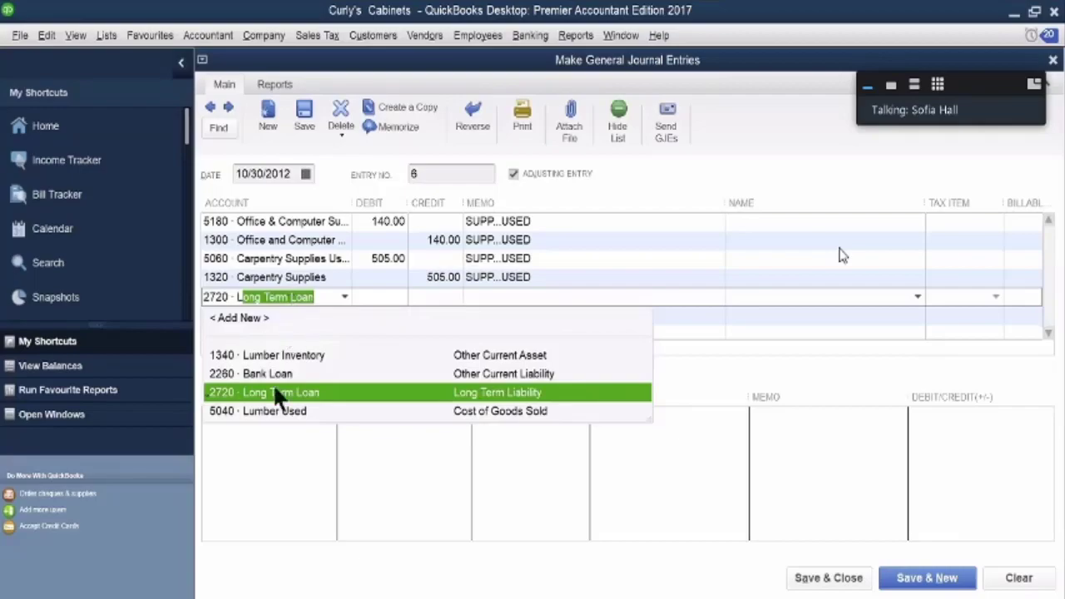
click(274, 411)
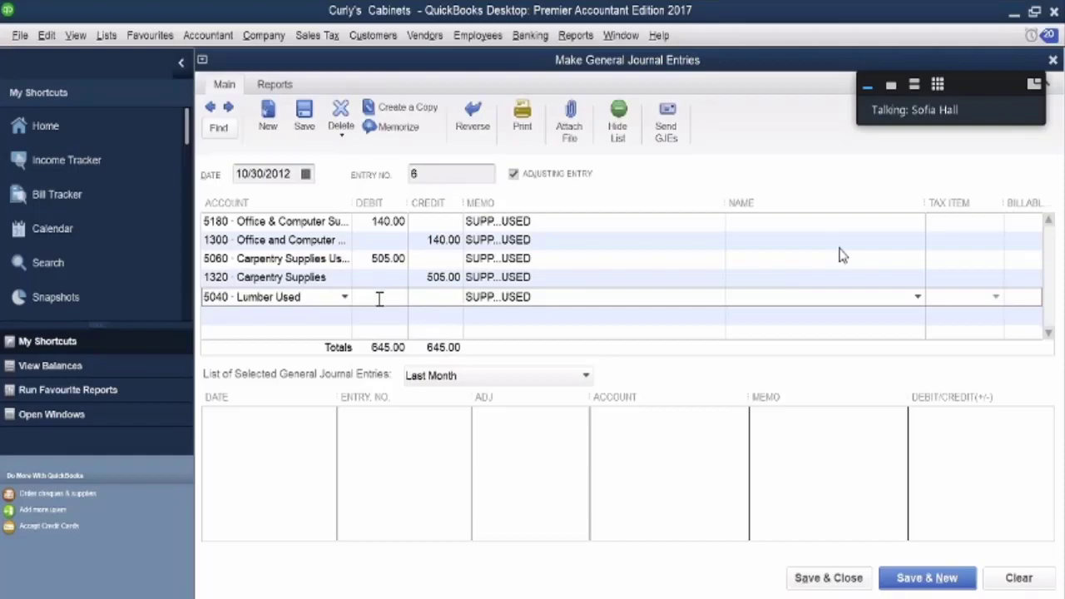
text(2800)
click(231, 313)
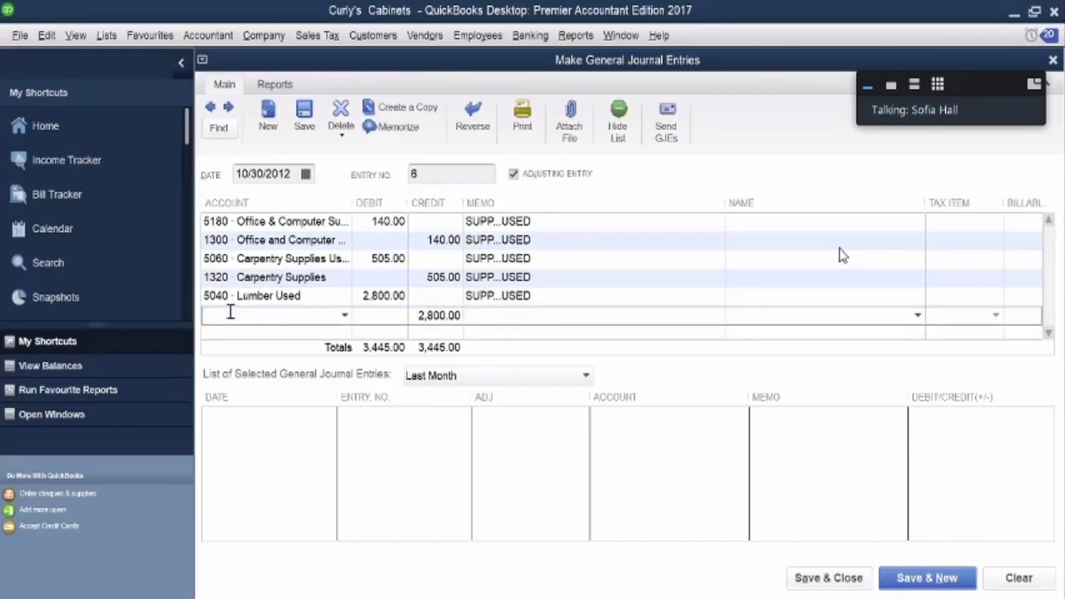
text(Long Term Loan)
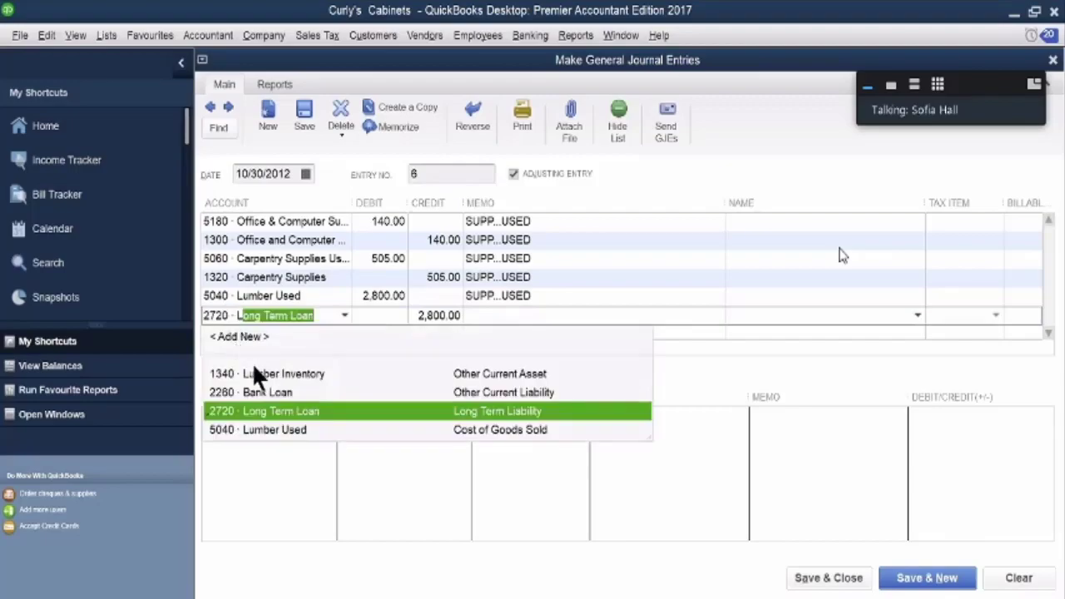
click(288, 373)
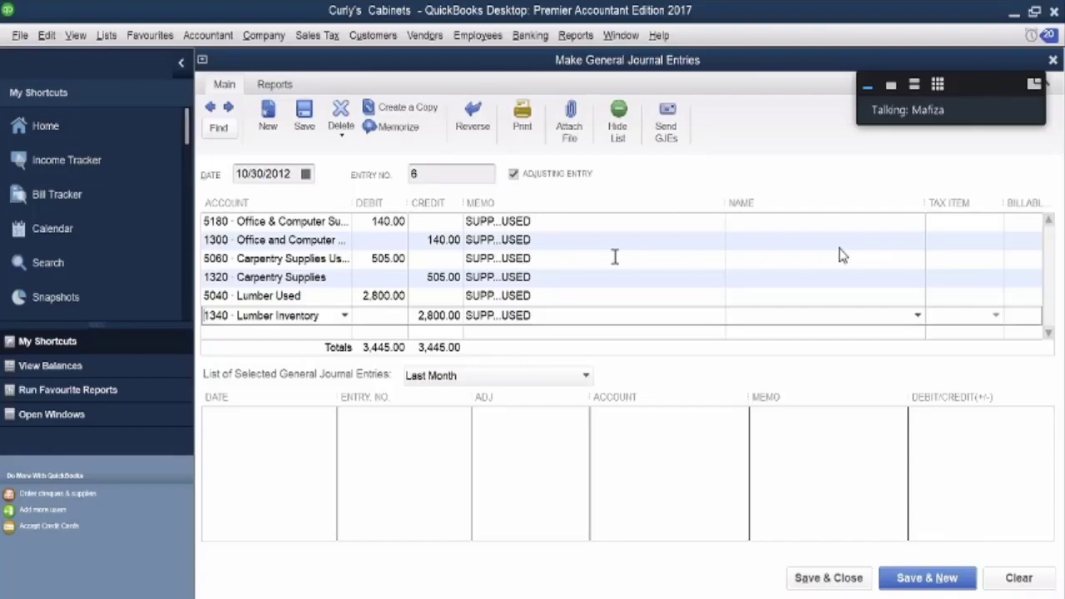
double_click(839, 250)
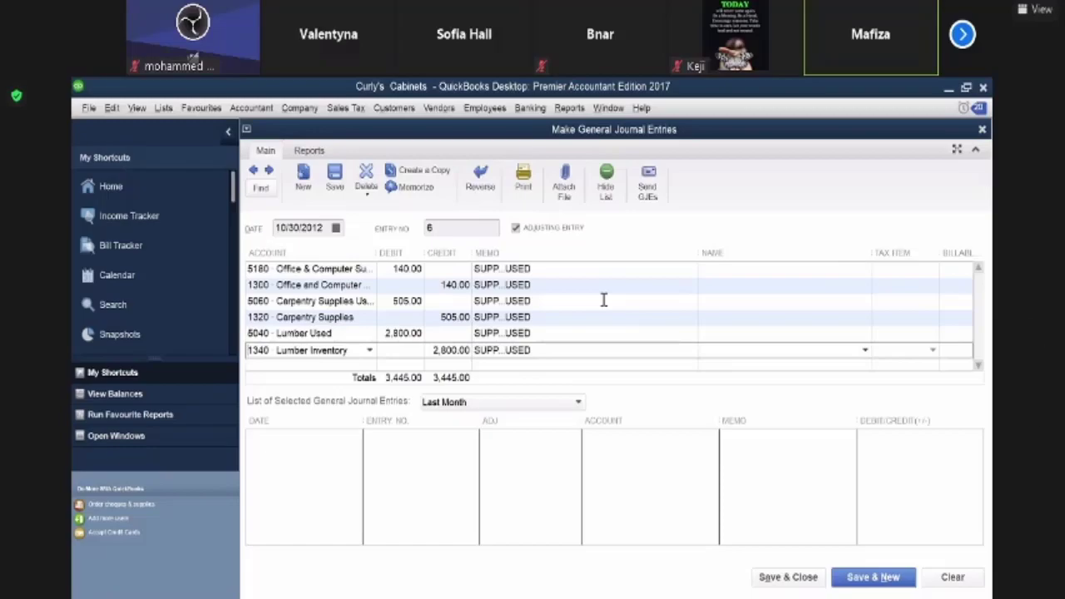
key(alt+Tab)
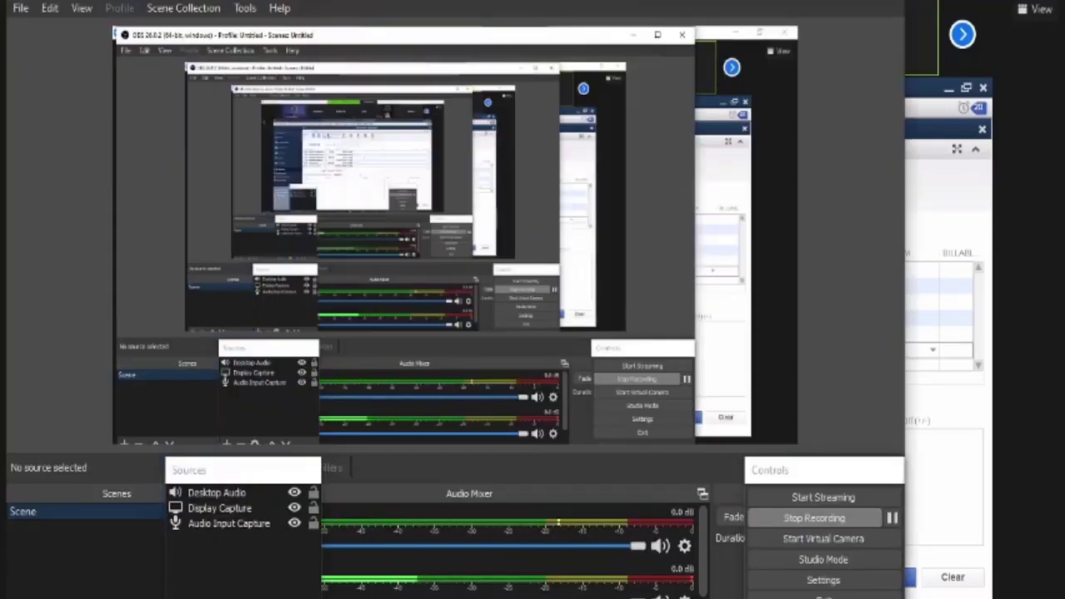
key(alt+Tab)
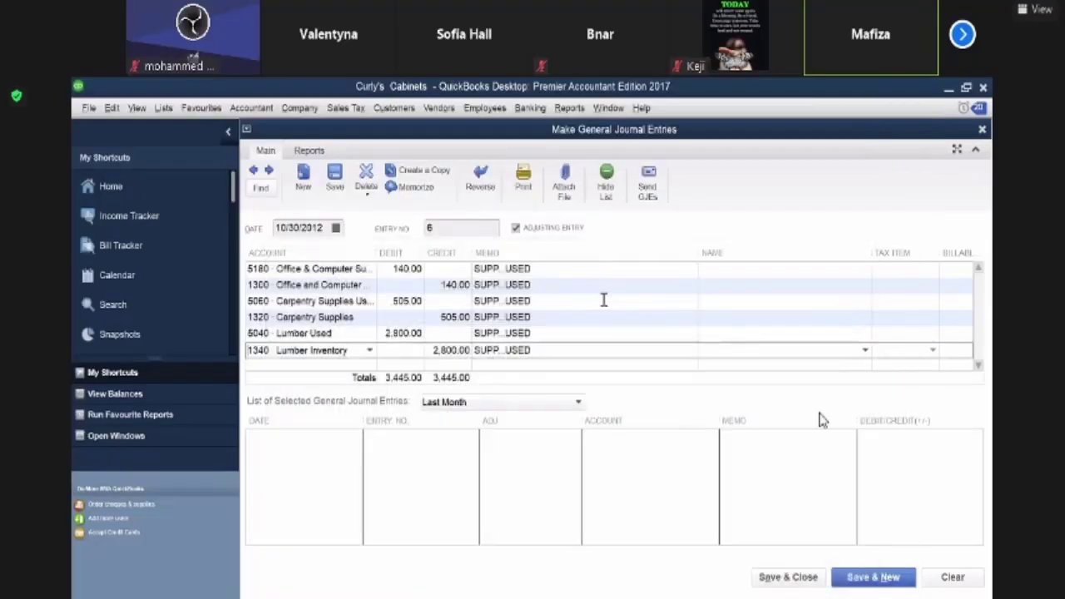
click(1039, 12)
click(934, 143)
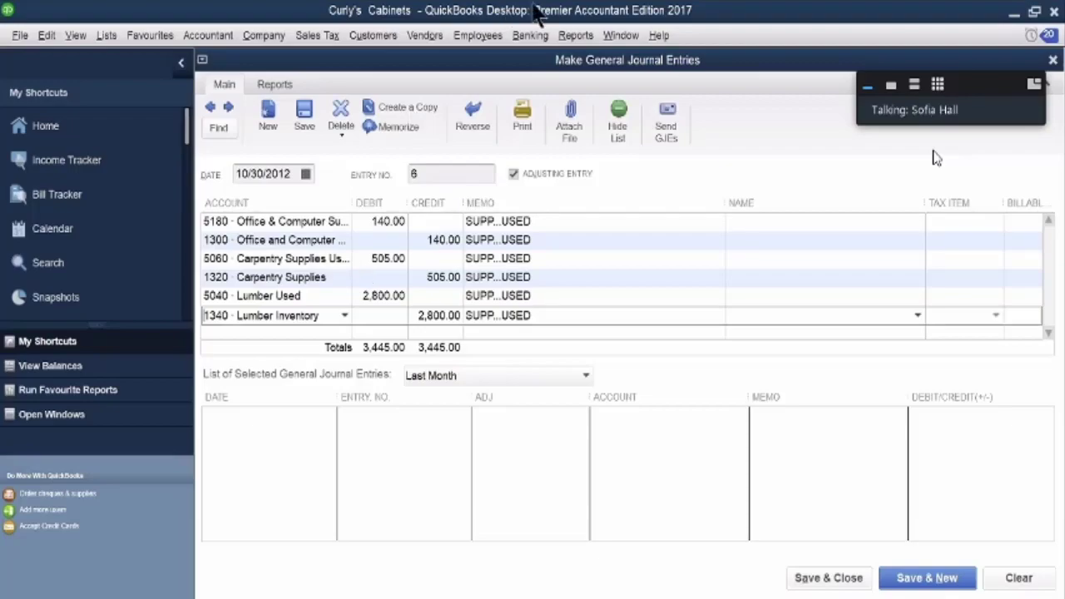
Step: Save and close the supplies-used journal entry and open the finance charge assessment
click(820, 578)
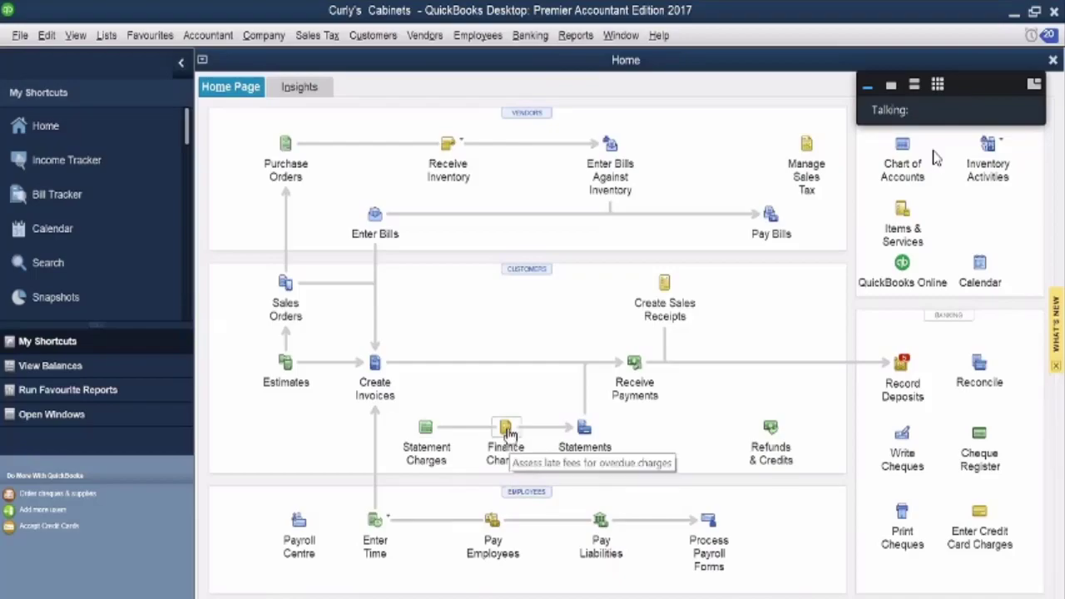
click(506, 426)
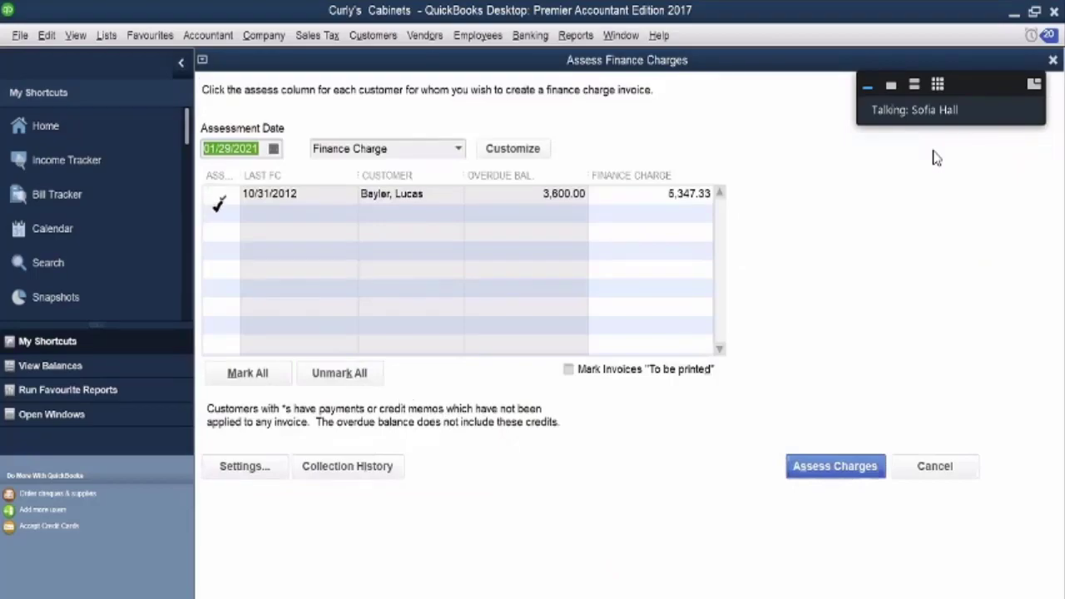
Step: Set the finance charge assessment date to 10/31/2012
click(367, 198)
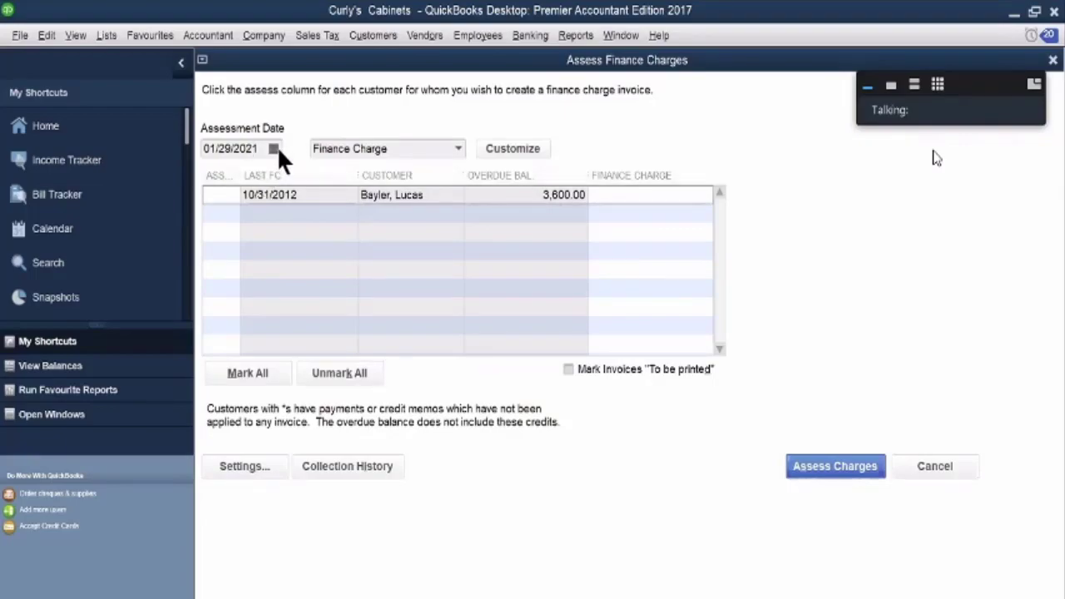
click(331, 178)
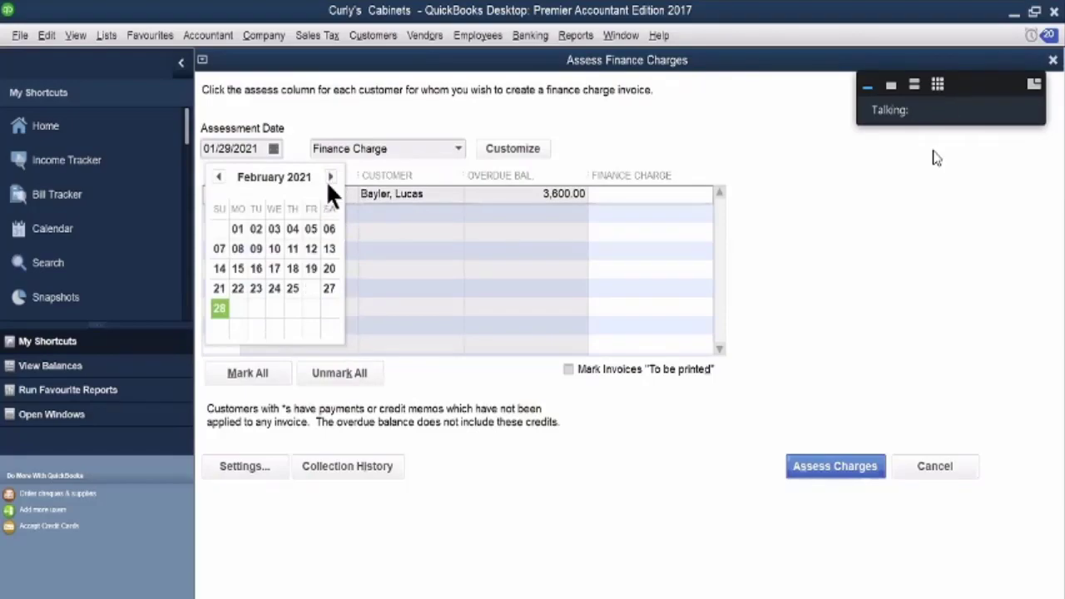
click(330, 176)
click(329, 177)
click(329, 176)
click(329, 176)
click(330, 176)
click(330, 176)
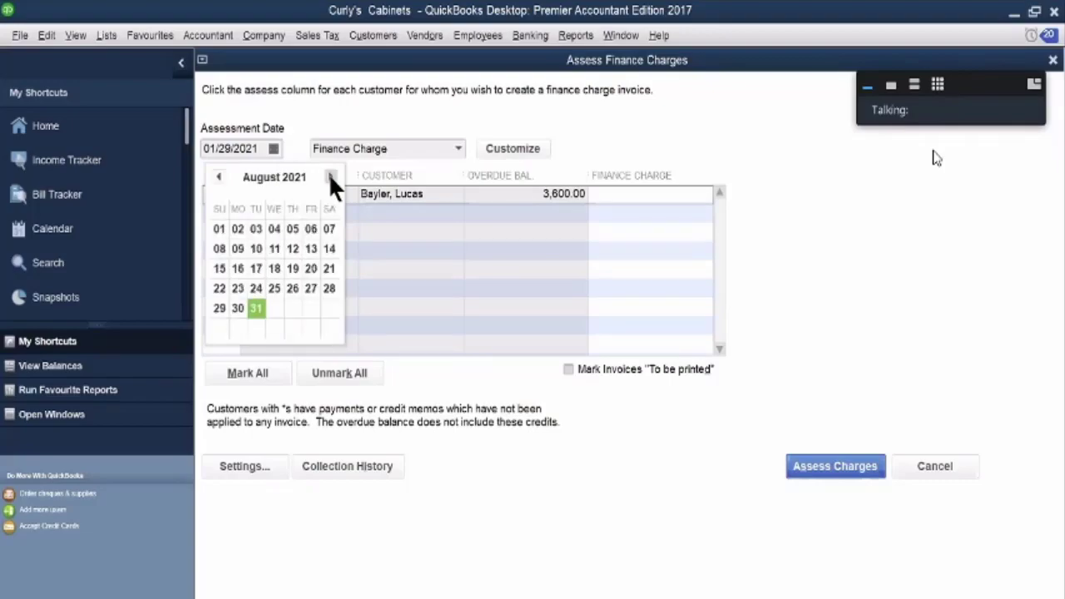
click(330, 176)
click(329, 177)
click(214, 330)
click(262, 146)
key(shift+Left)
key(shift+Left)
text(12)
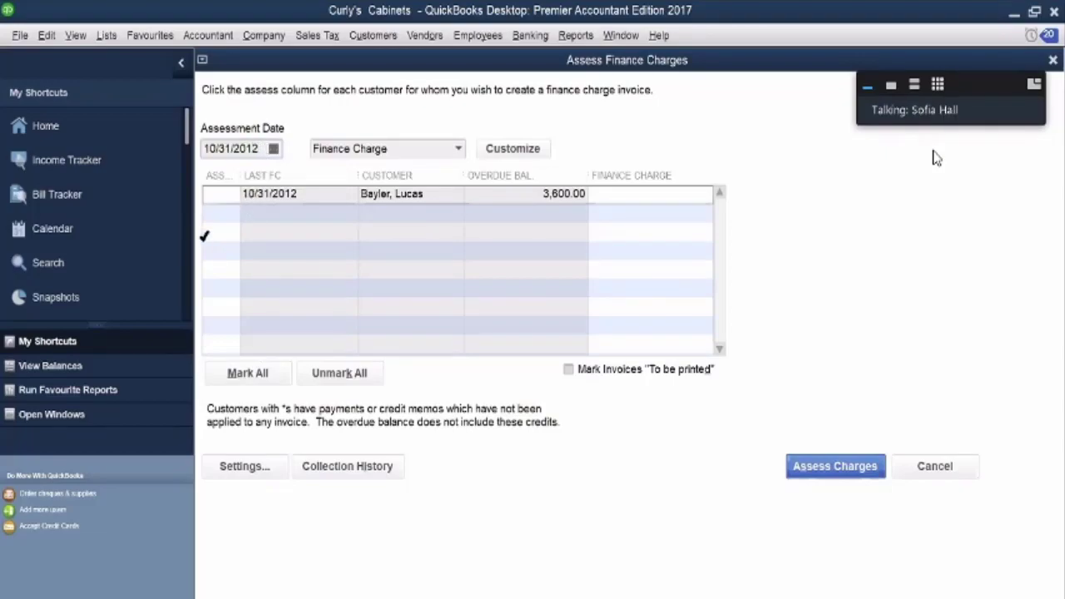
Step: Mark the overdue customer for assessment and assess the finance charge, continuing past the repeat-assessment warning
click(217, 200)
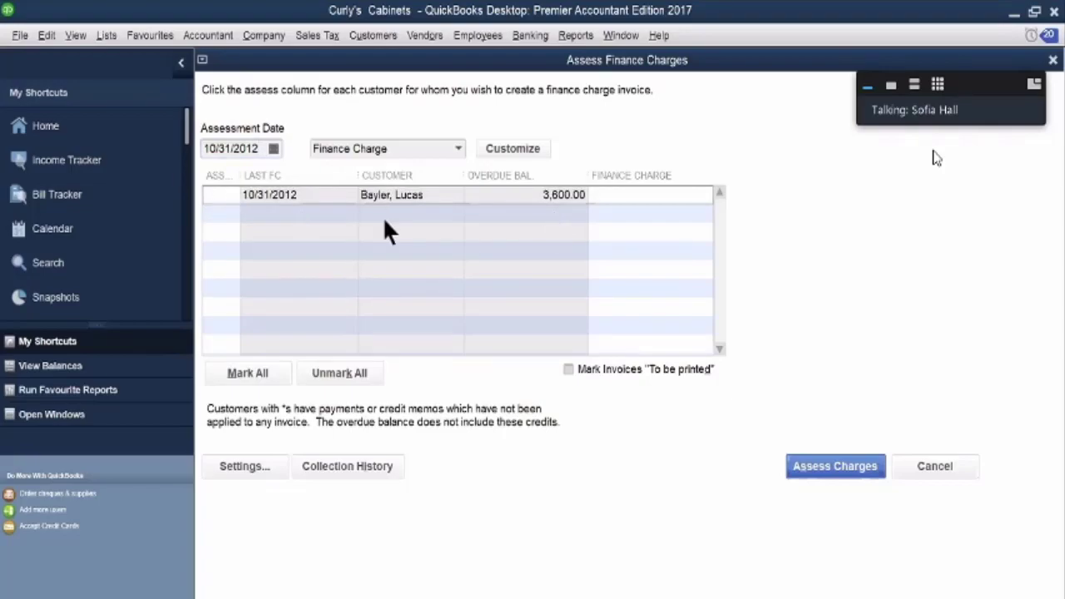
click(217, 196)
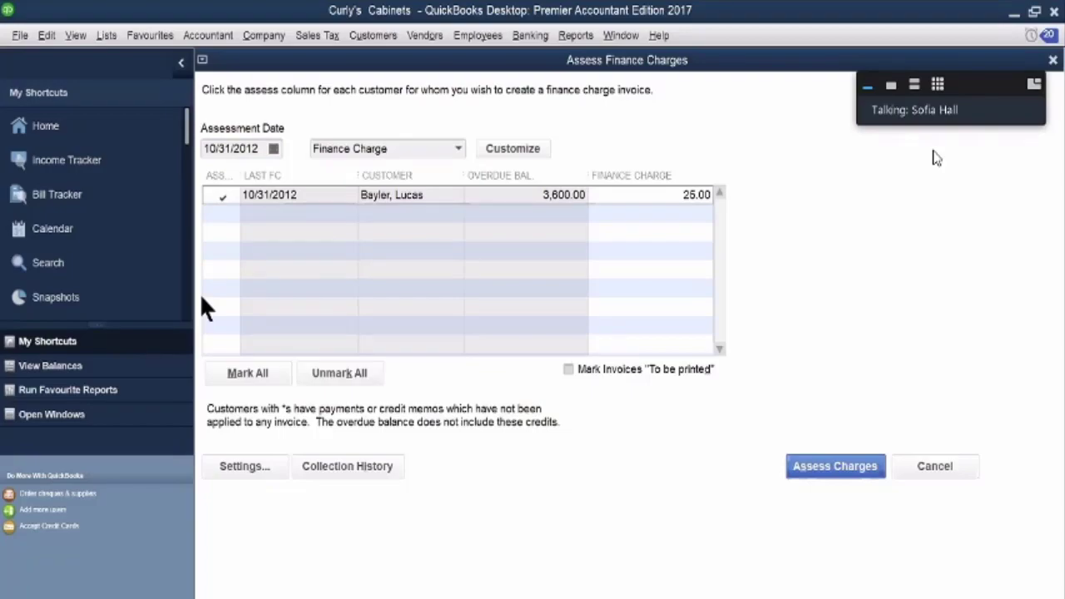
click(817, 467)
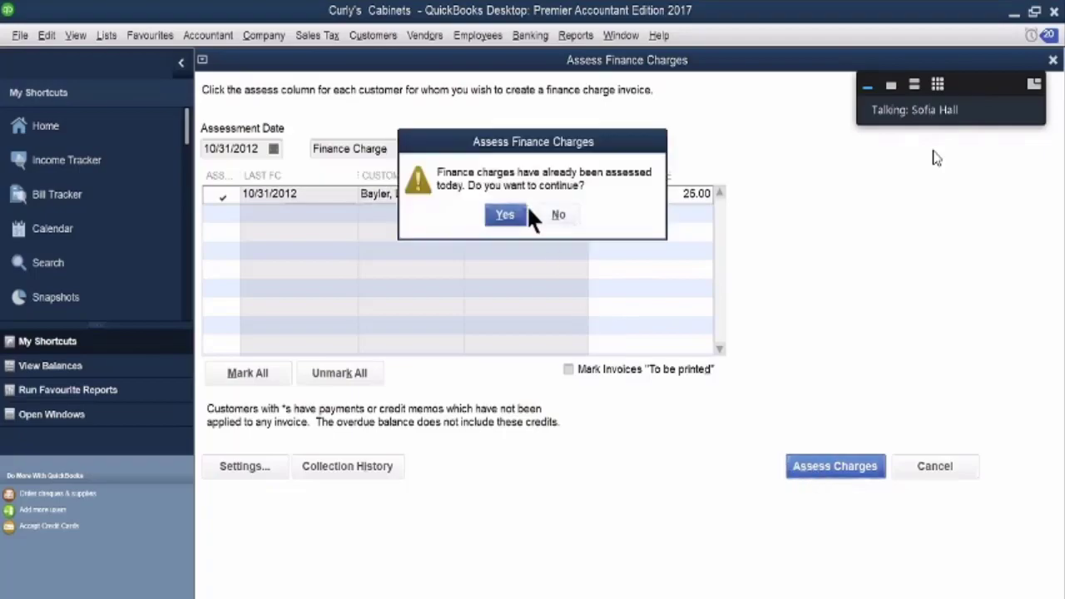
click(487, 220)
click(502, 216)
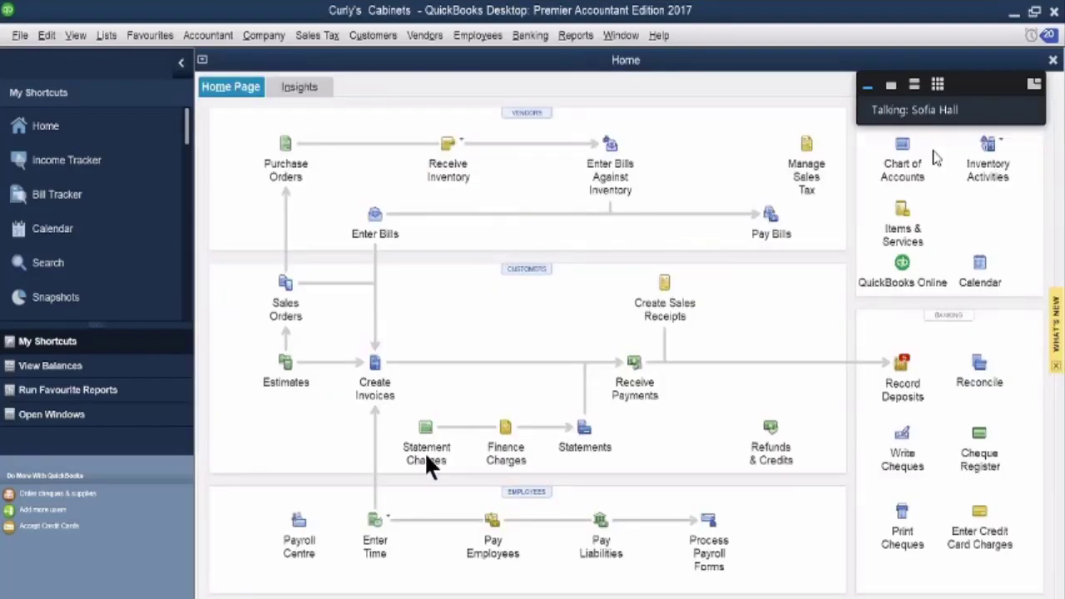
Step: Check the overdue customer's outstanding invoices and finance charges in Receive Payments, and close it without recording a payment
click(631, 362)
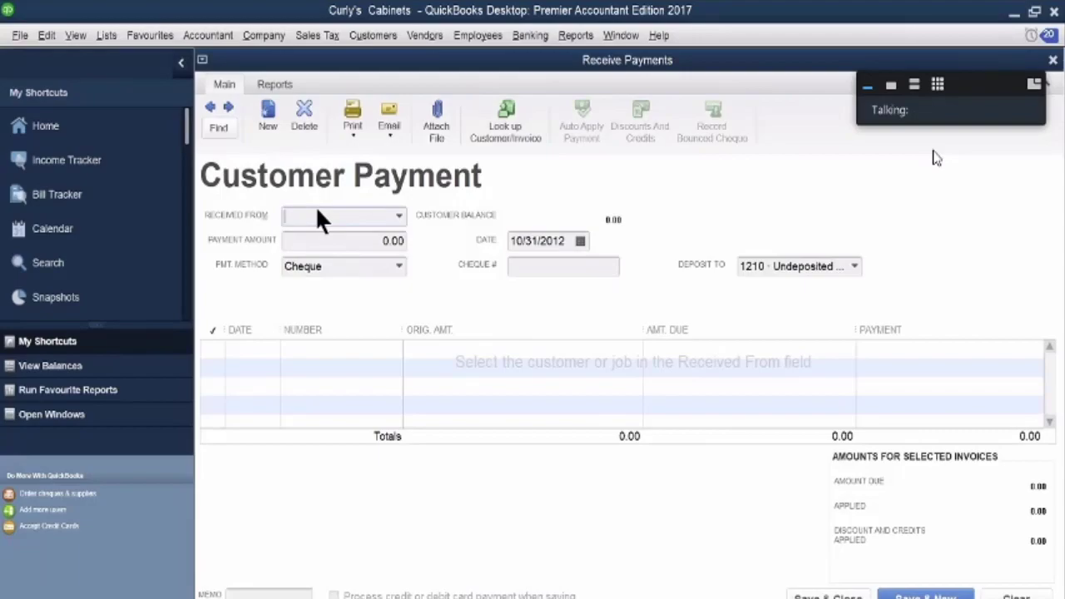
text(Bayler, Lucas)
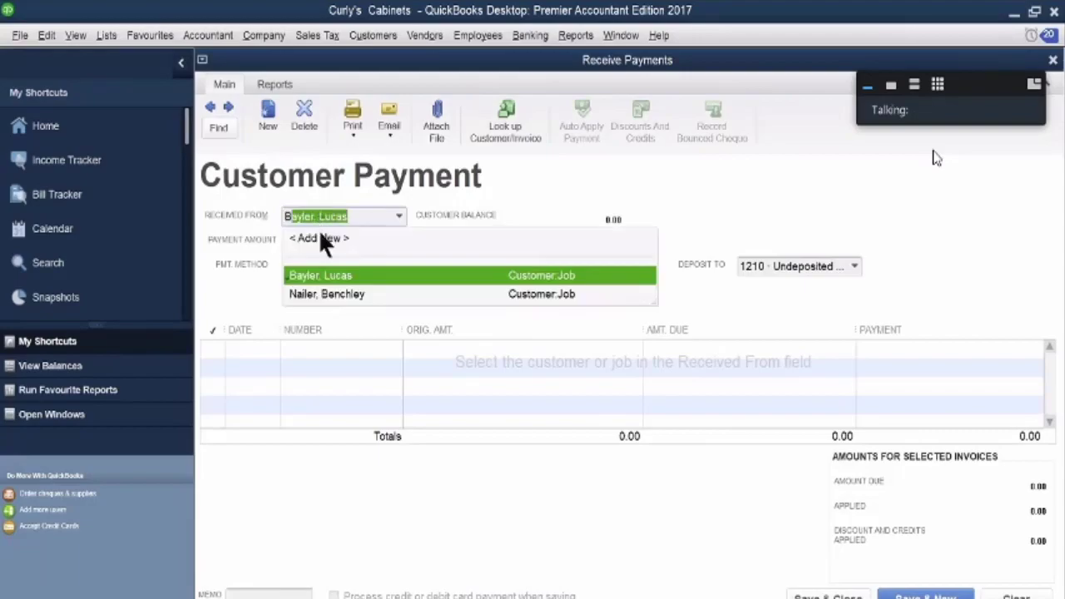
click(320, 278)
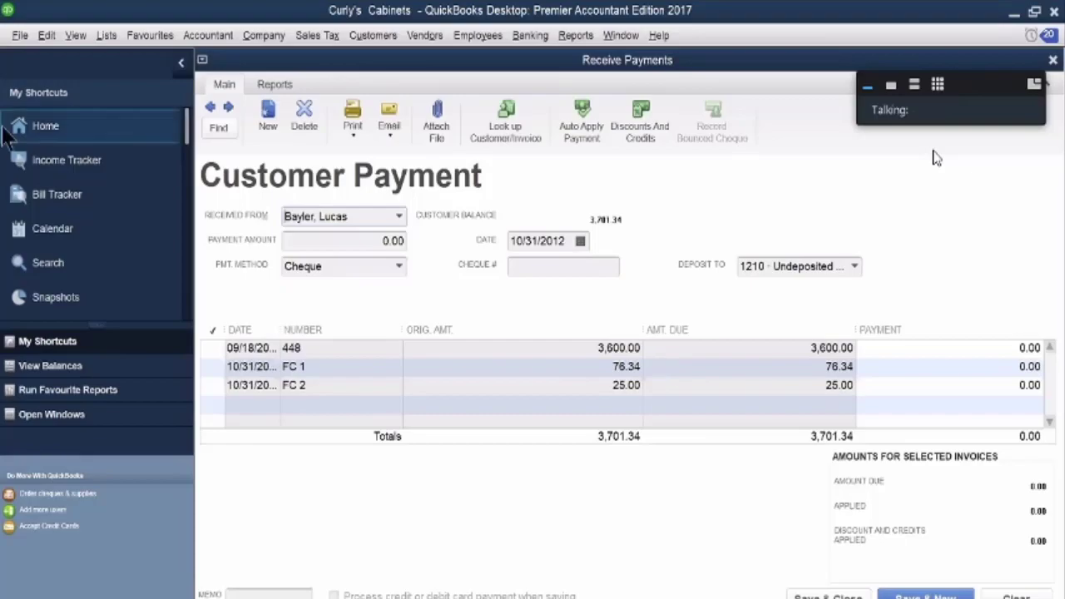
click(1052, 61)
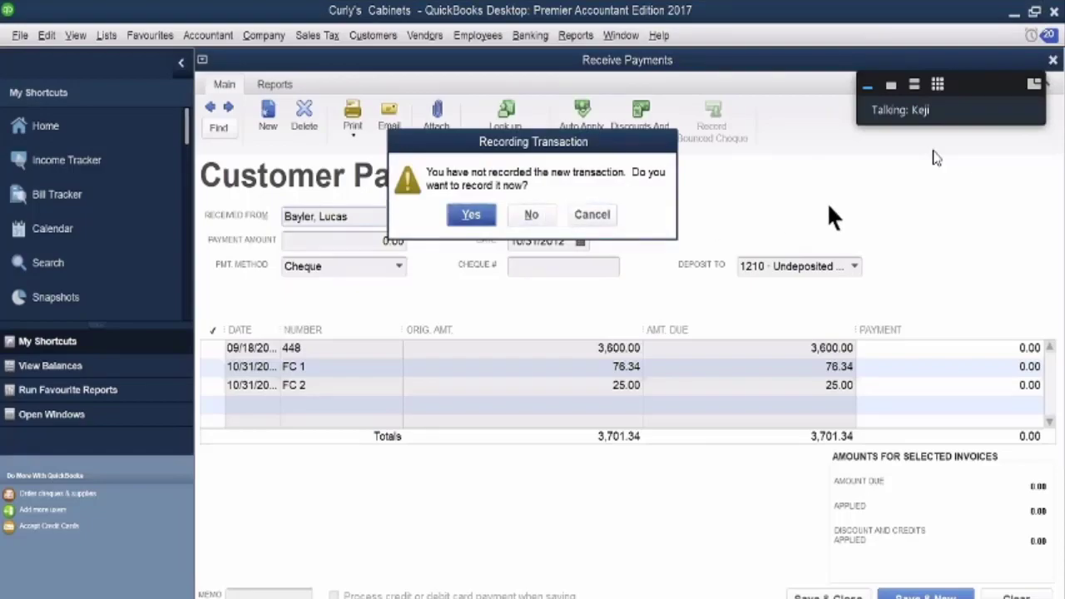
click(595, 213)
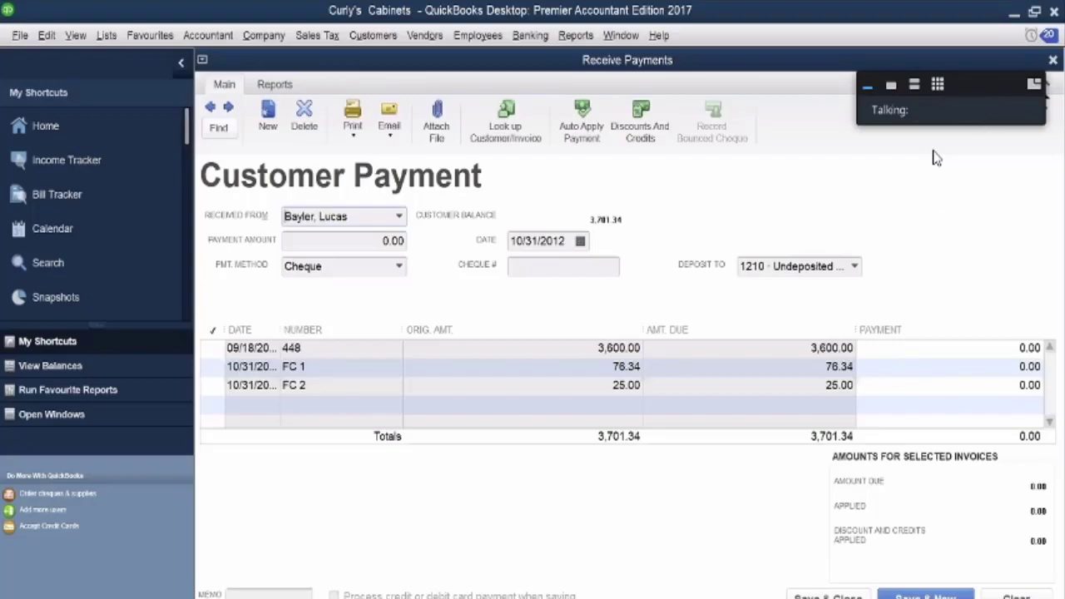
click(1053, 63)
click(531, 216)
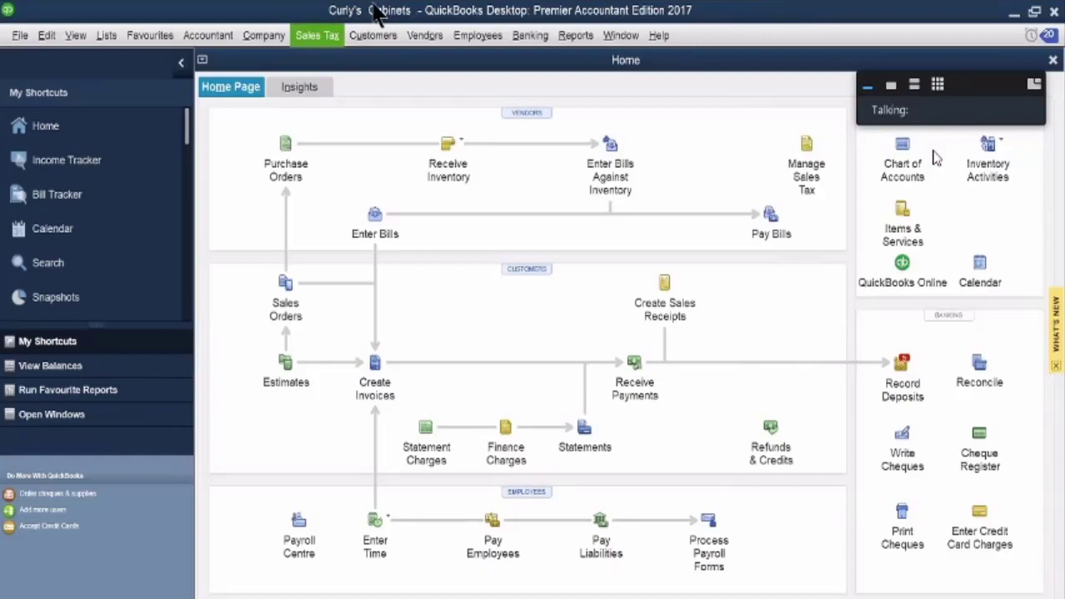
Step: Review the Receiver General sales tax return in File Sales Tax, and close it without filing
click(316, 35)
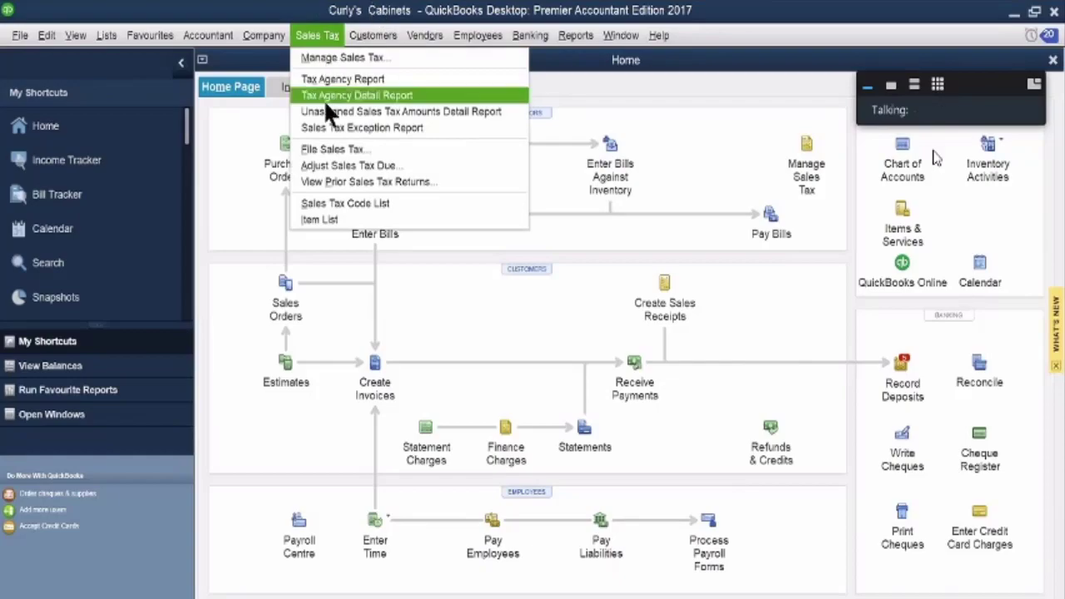
click(337, 149)
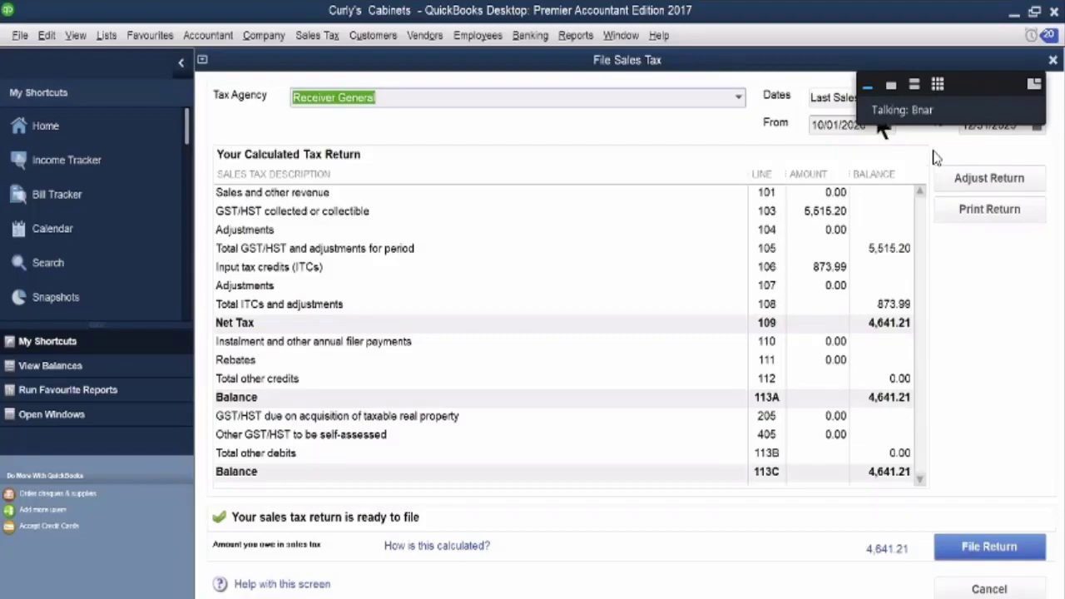
click(1052, 60)
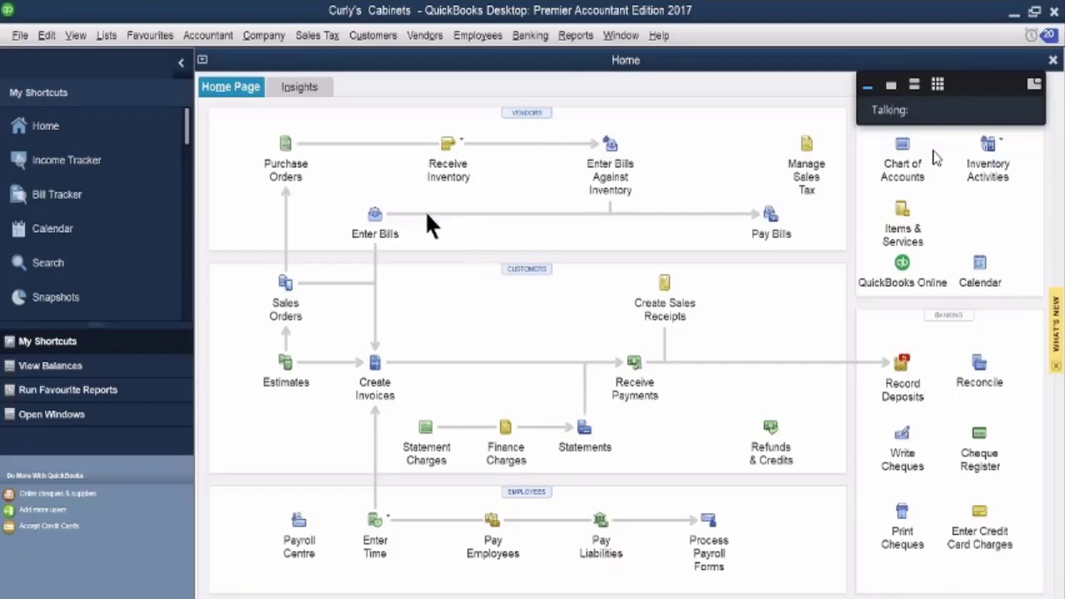
click(296, 11)
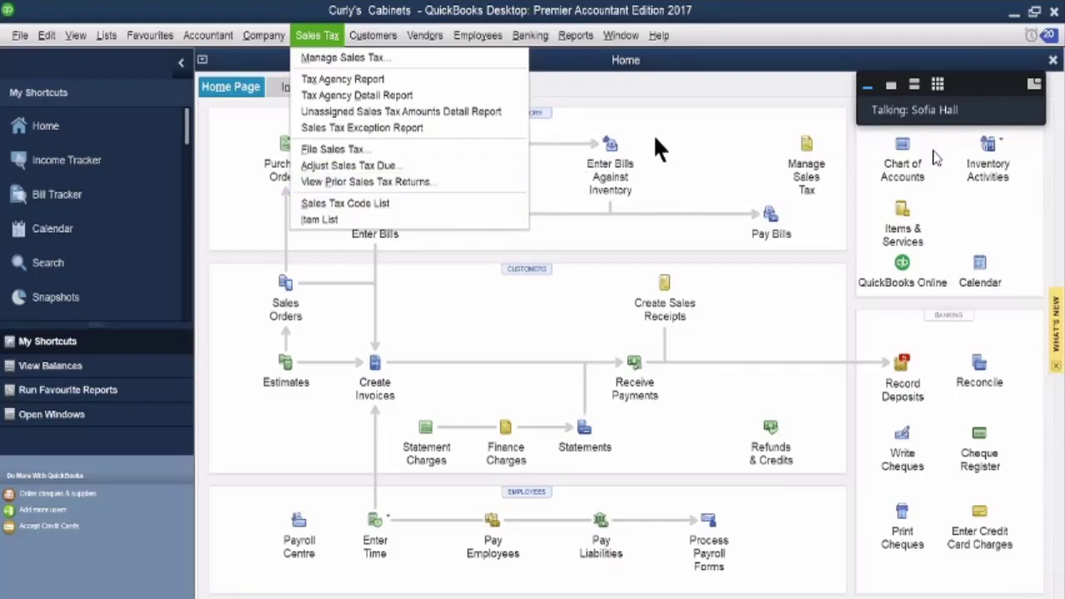
click(687, 148)
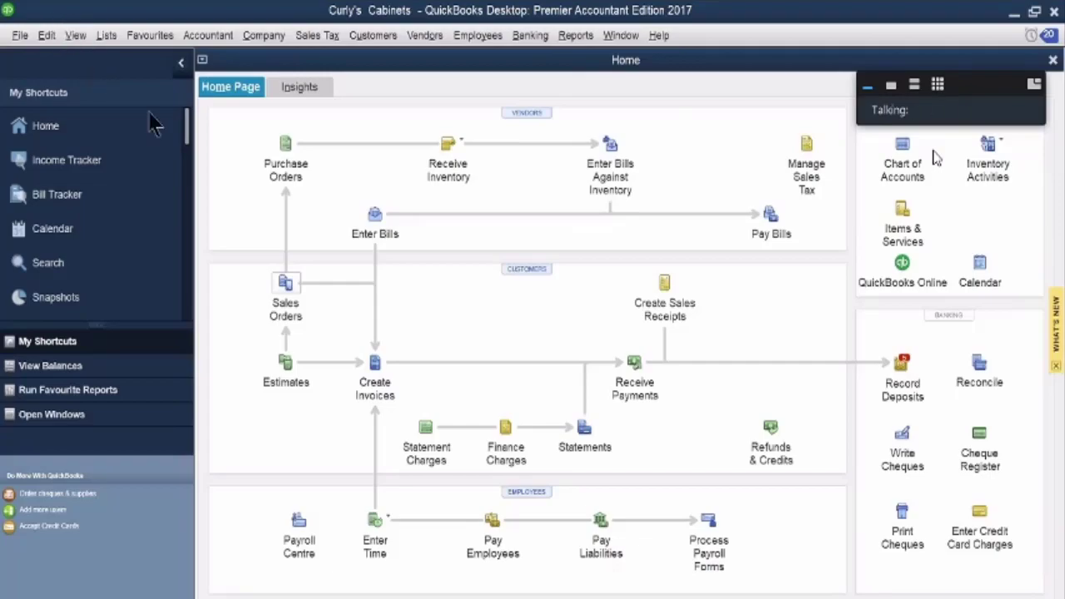
Step: Start a backup of the company file using the local backup option
click(20, 36)
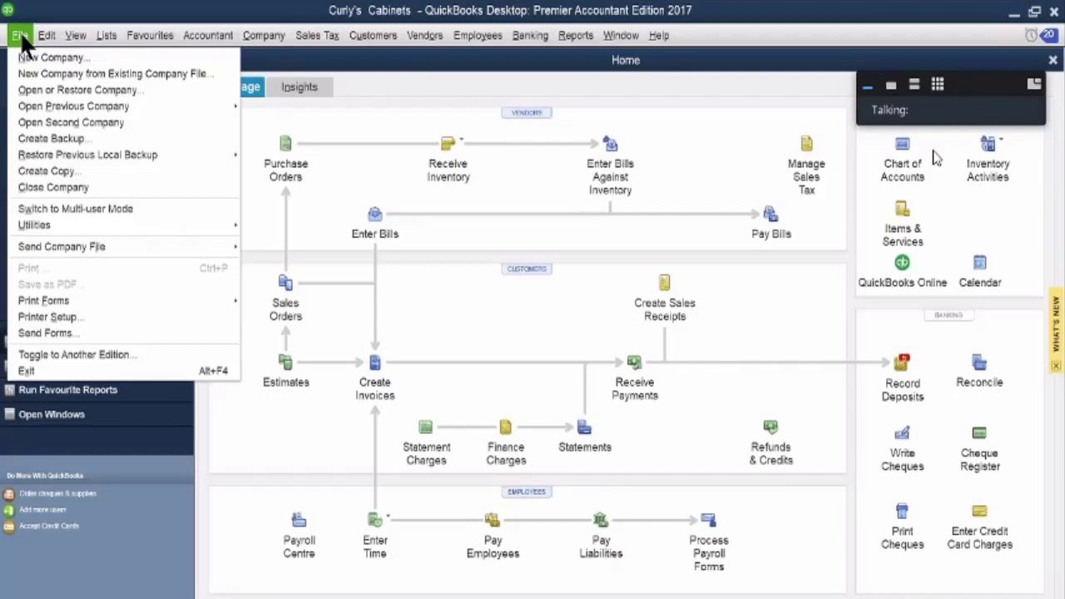
click(29, 133)
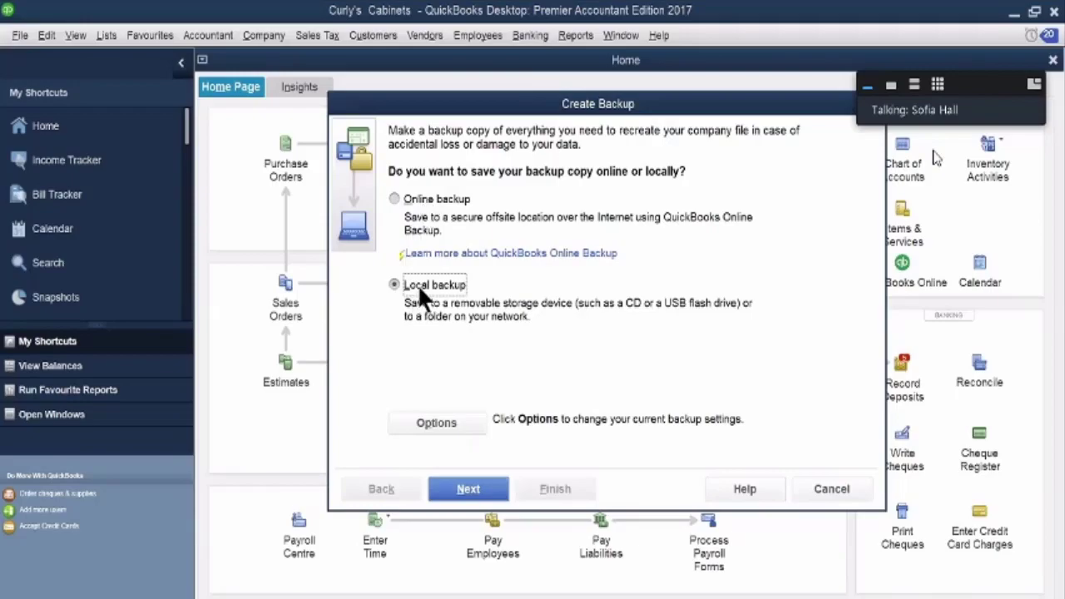
click(468, 491)
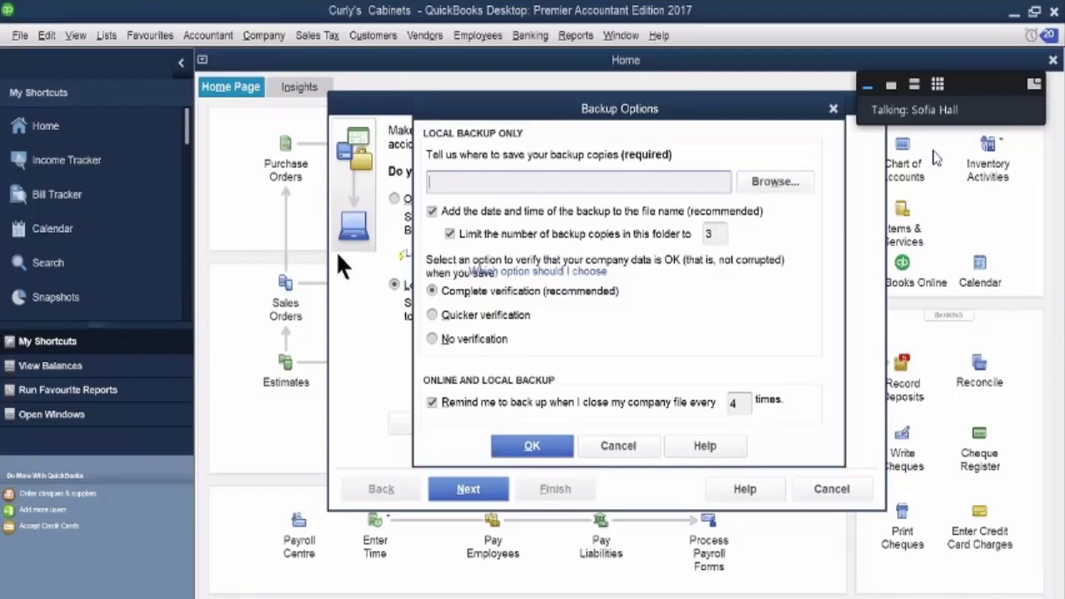
click(832, 109)
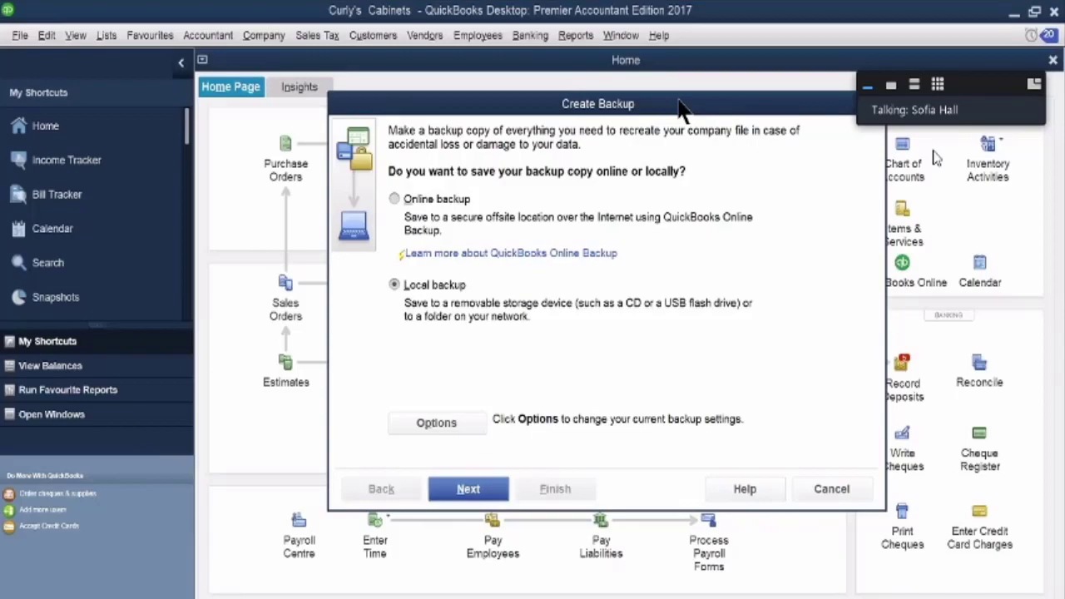
click(471, 490)
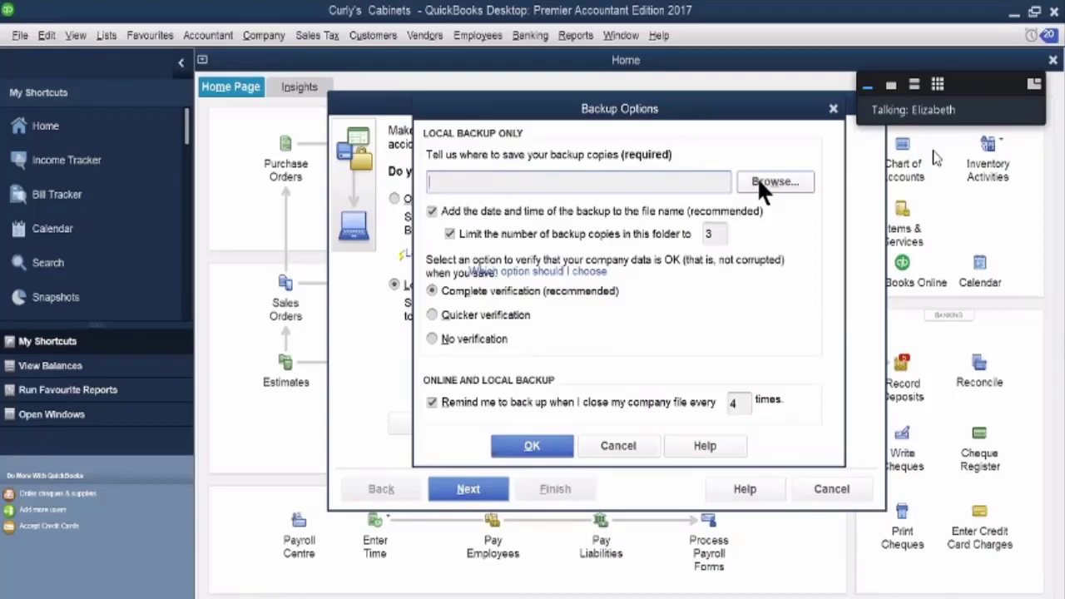
click(832, 109)
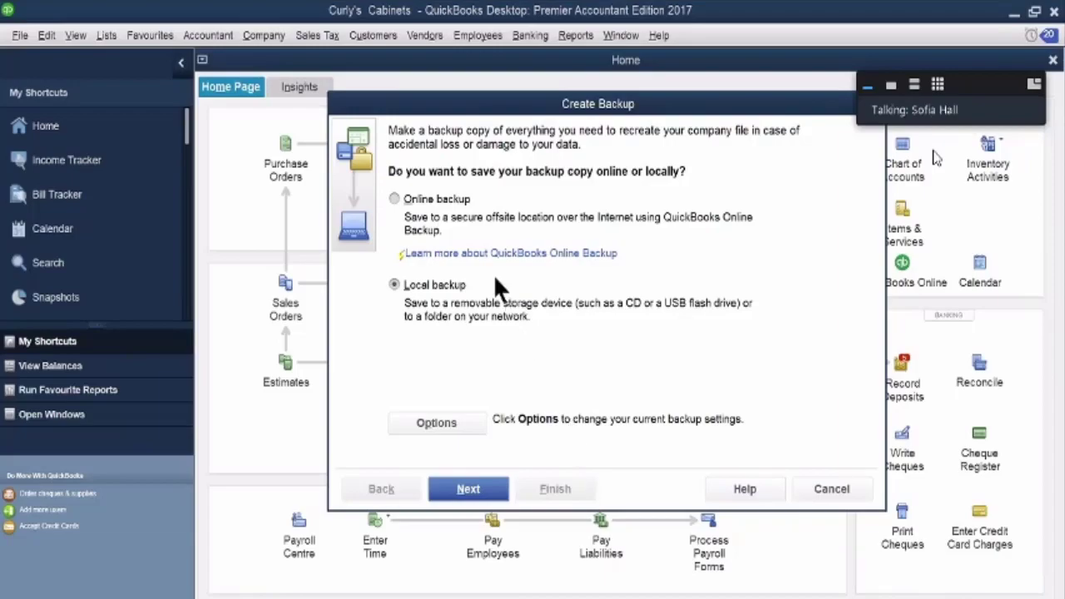
Step: Set the local backup location to the personally named folder on the Desktop, accepting the same-drive location with complete verification
click(480, 491)
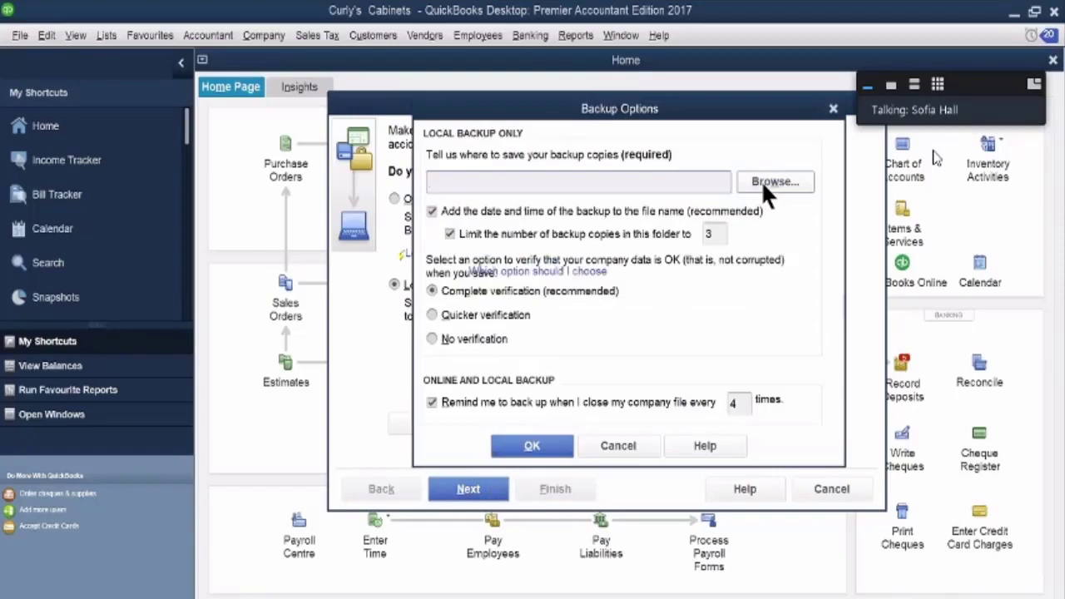
click(762, 183)
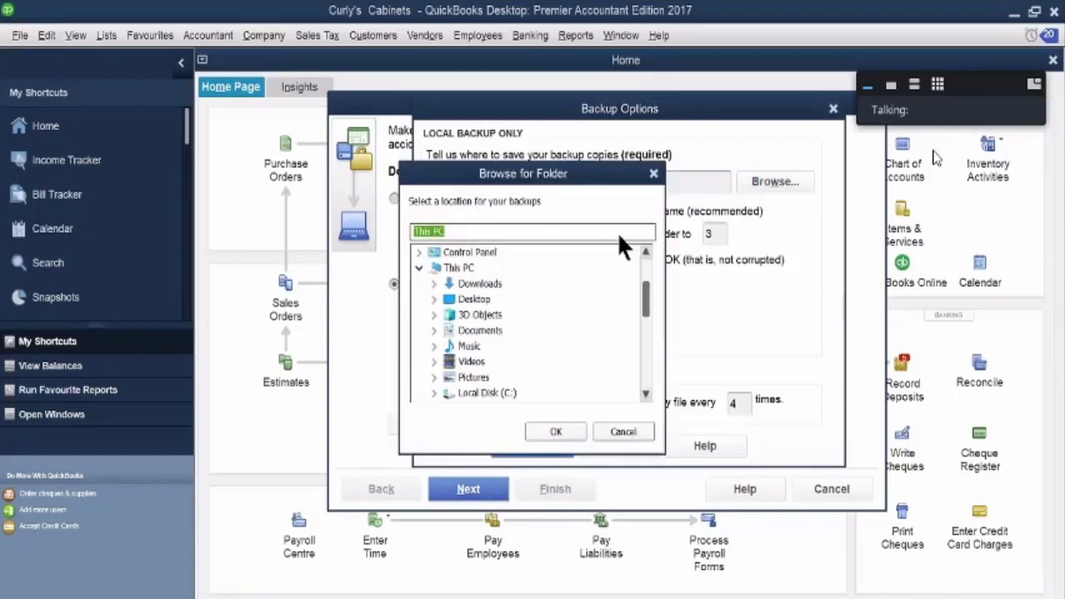
click(477, 301)
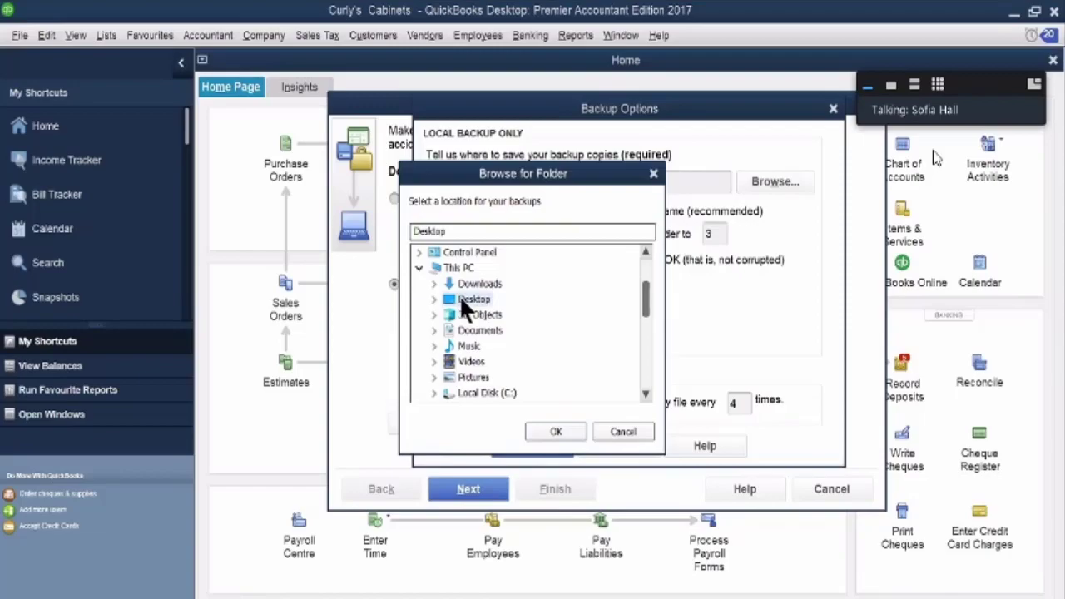
double_click(463, 294)
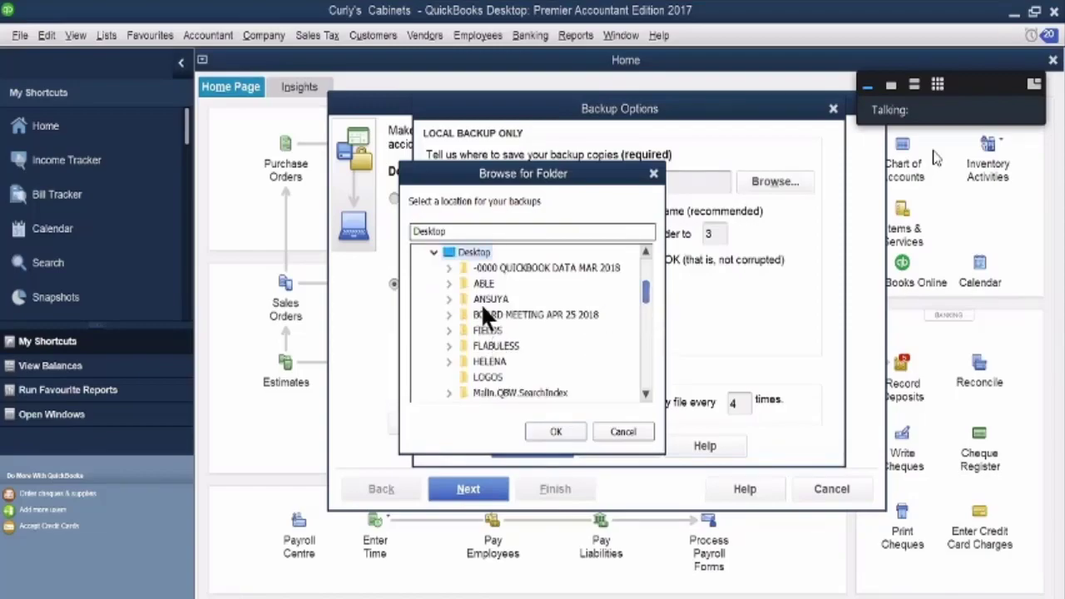
double_click(478, 300)
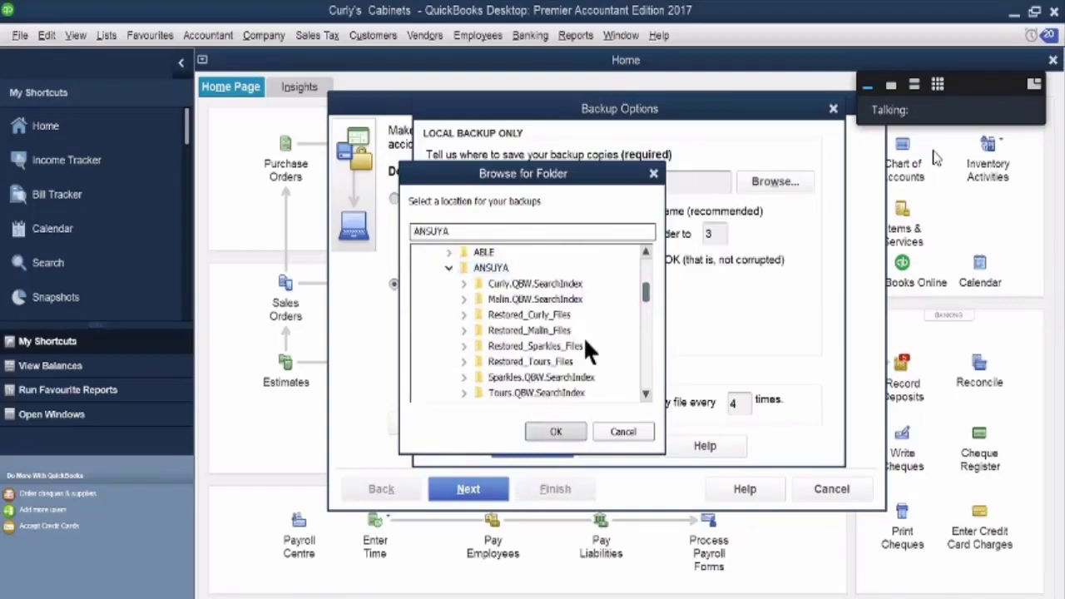
click(554, 431)
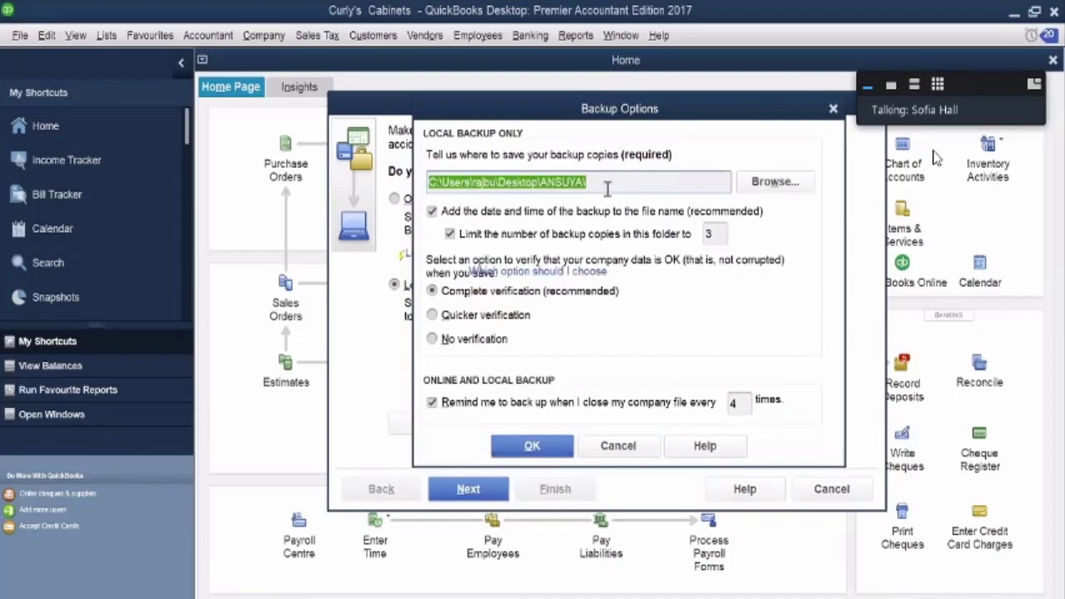
click(541, 449)
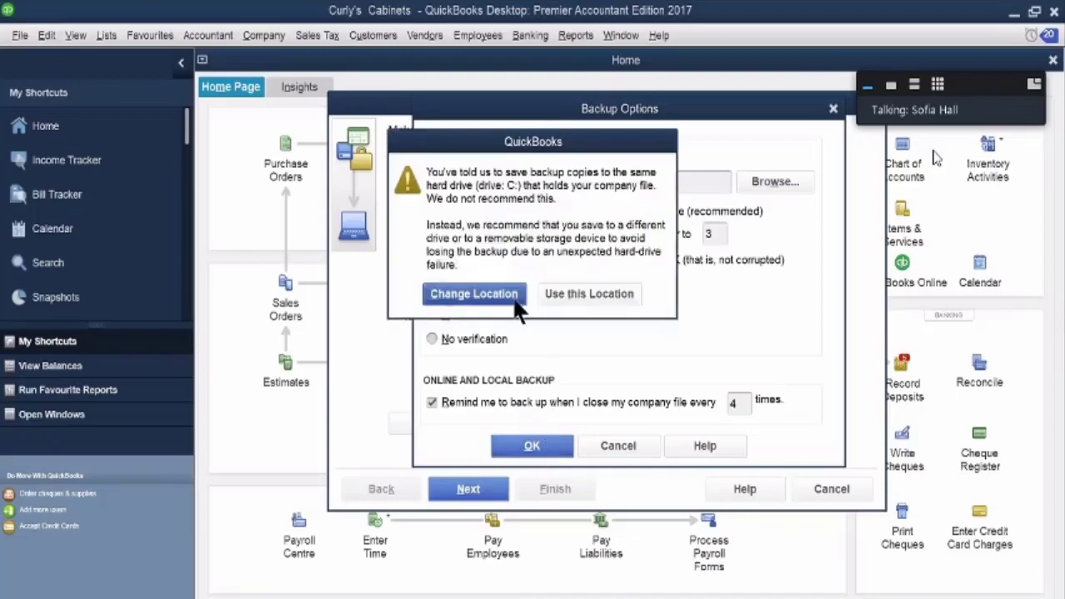
click(583, 297)
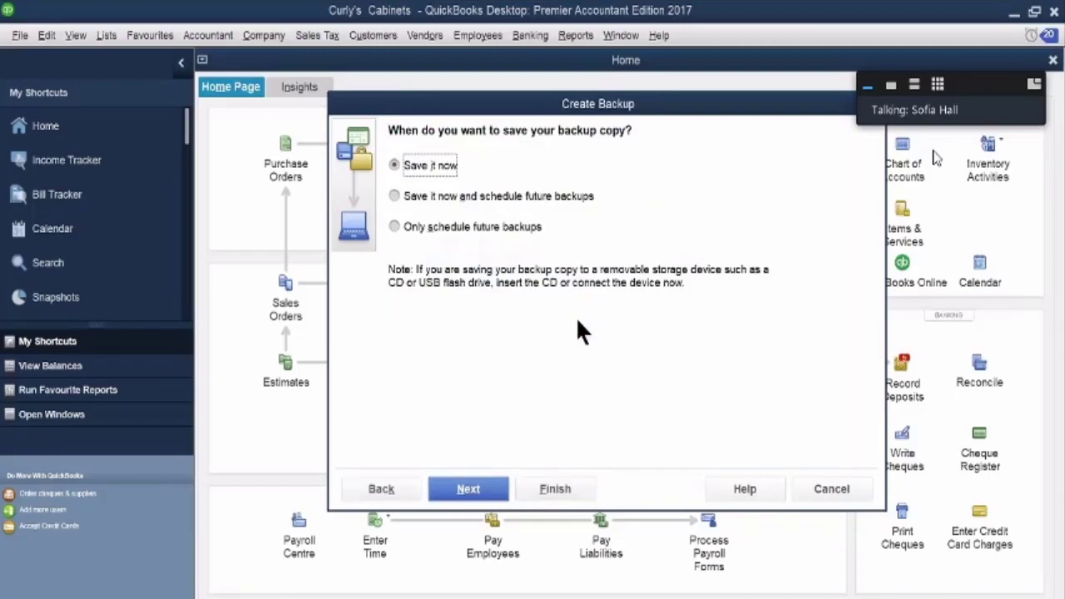
Step: Save the backup copy now under the suggested dated file name as a QBW Backup, and acknowledge completion
click(476, 489)
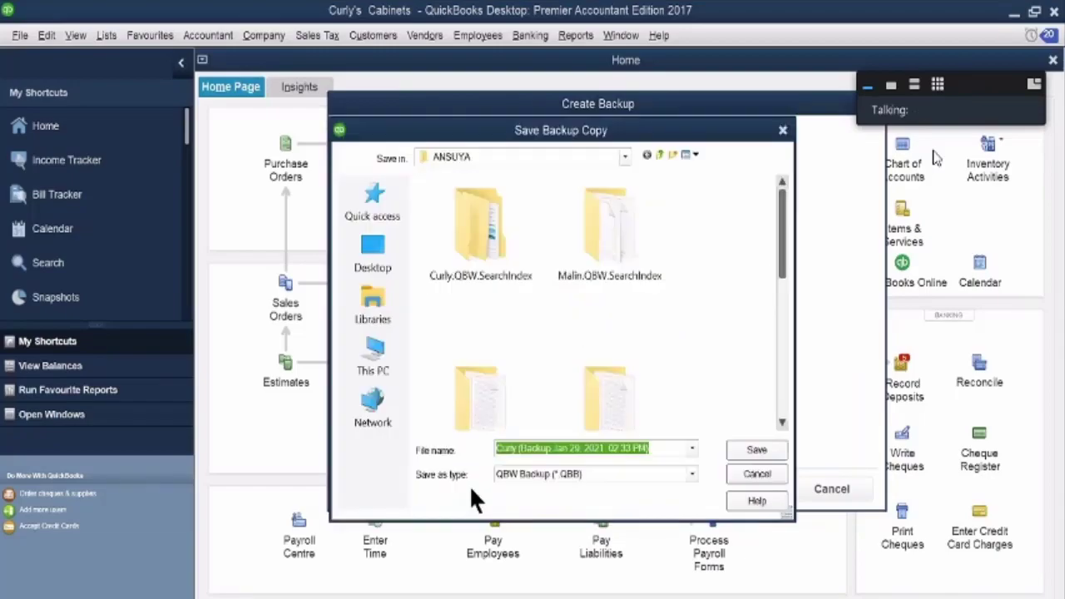
click(757, 450)
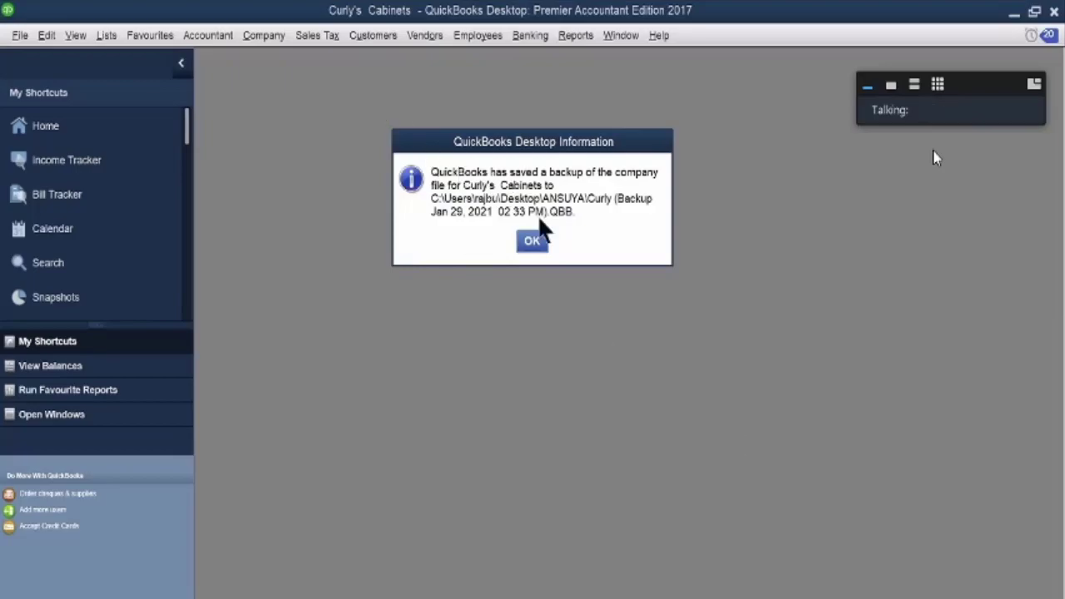
click(532, 242)
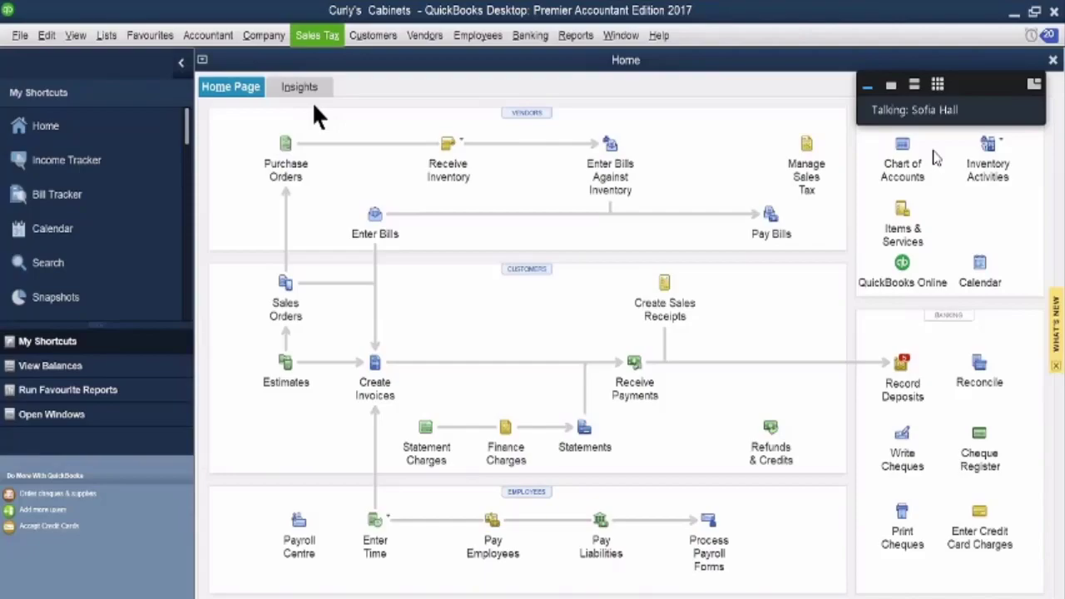
Step: Open the Tax Agency Report for the Receiver General and set its start date to 08/01/2012
click(317, 35)
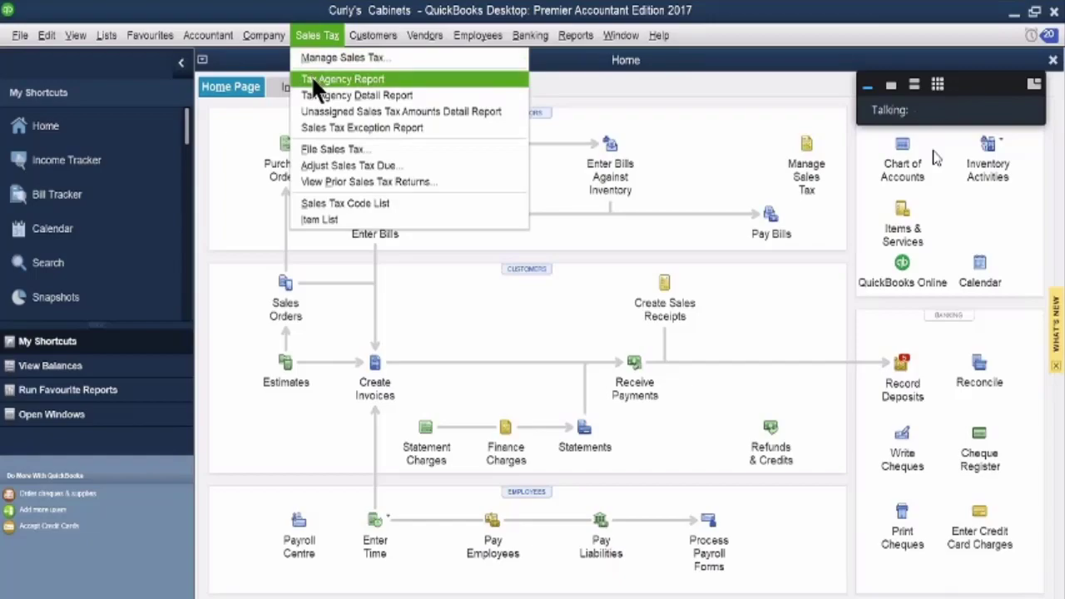
click(312, 80)
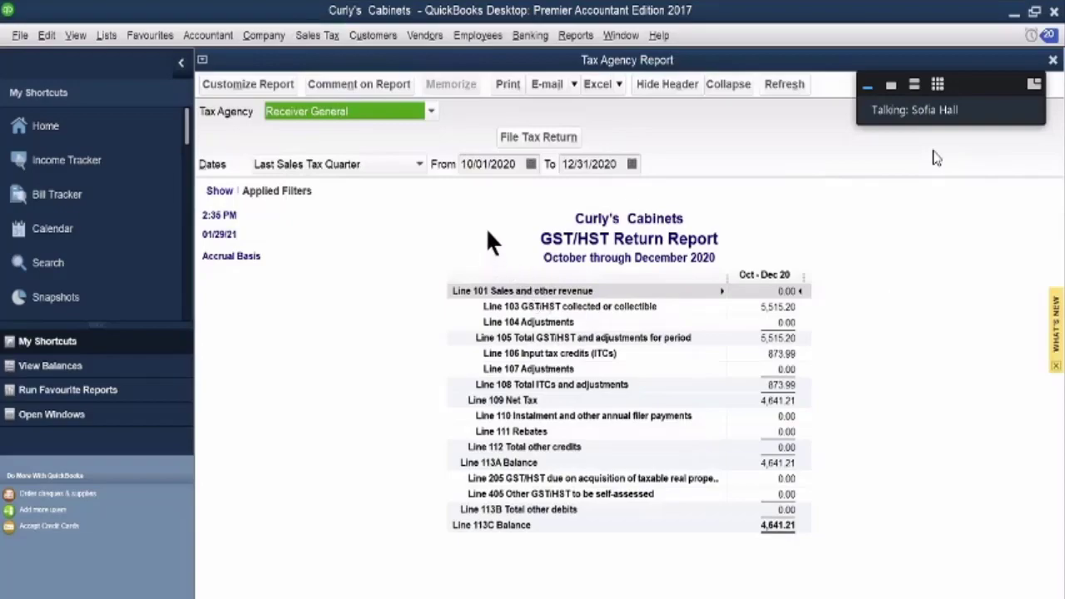
click(531, 164)
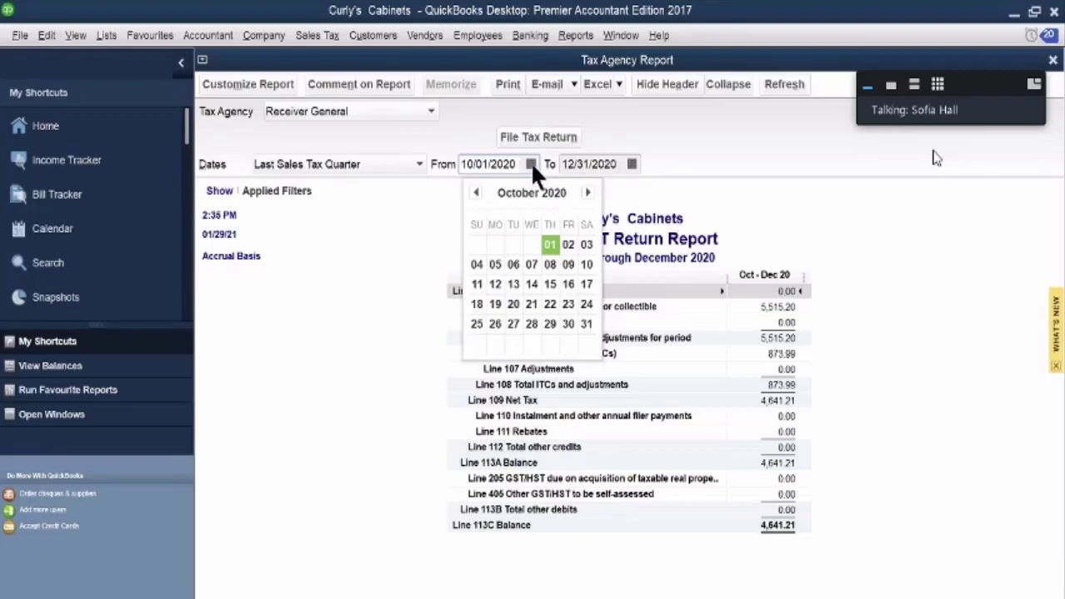
click(474, 192)
click(474, 192)
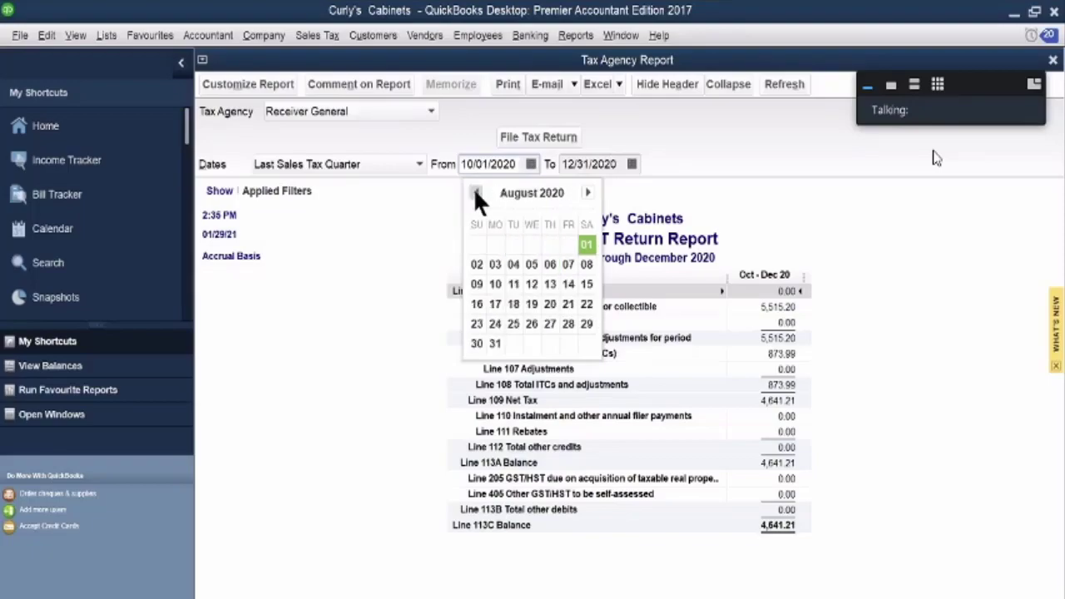
click(584, 243)
drag(502, 164, 521, 163)
key(BackSpace)
key(Tab)
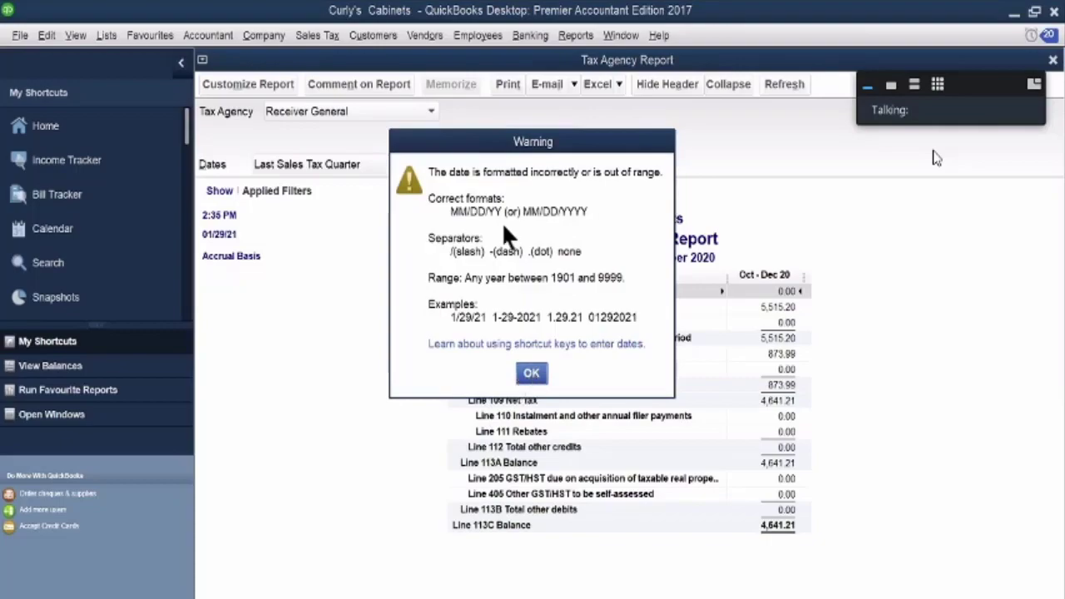
key(Return)
click(509, 165)
text(2012)
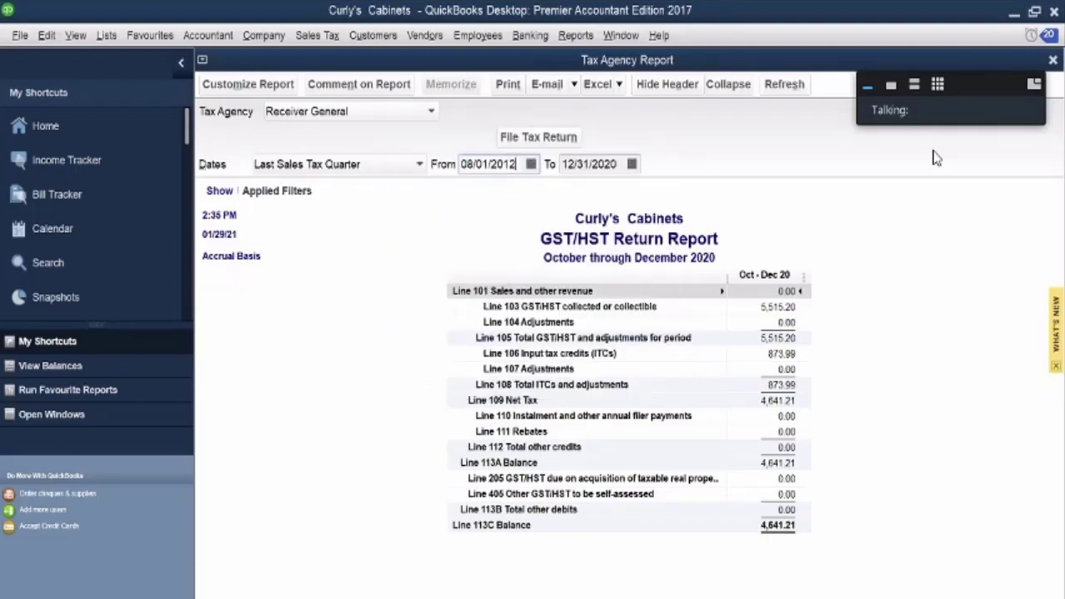
Step: Set the Tax Agency Report's end date to 10/31/2012 and update the report
click(632, 164)
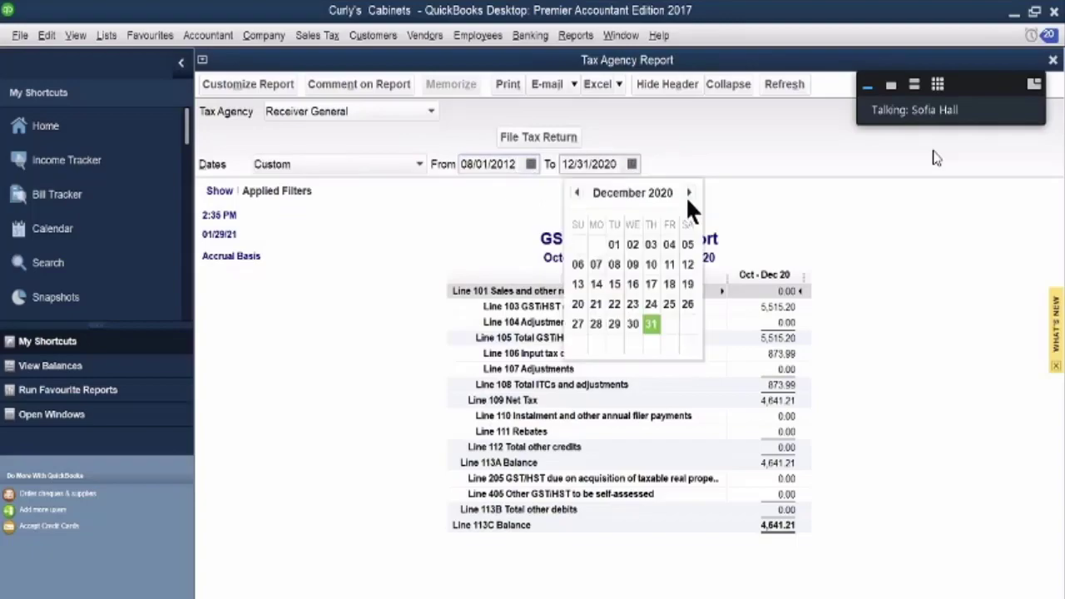
click(576, 193)
click(577, 192)
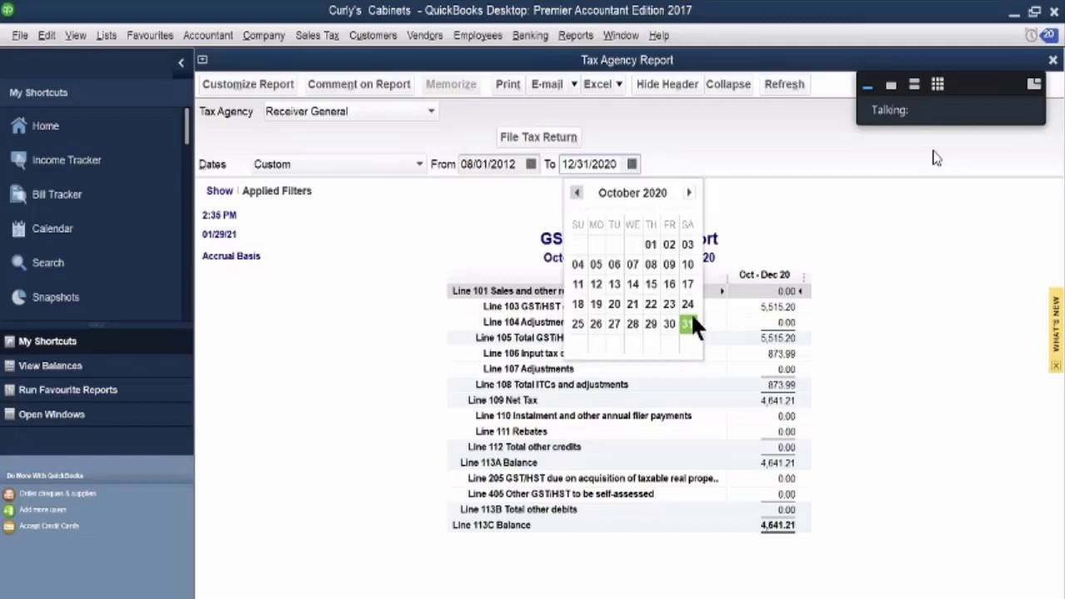
click(687, 323)
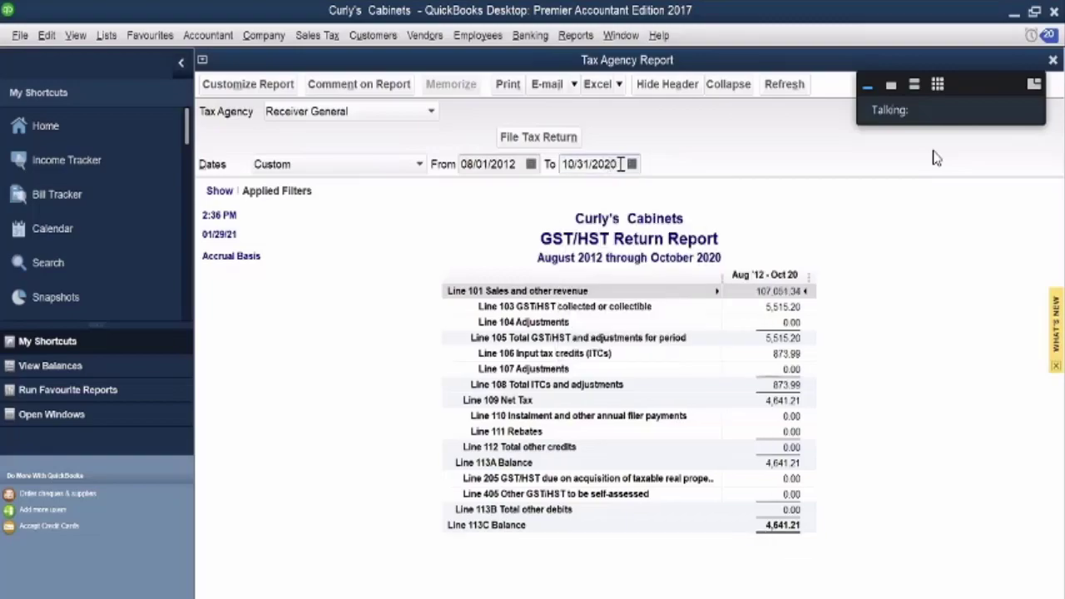
drag(621, 164, 604, 164)
text(12)
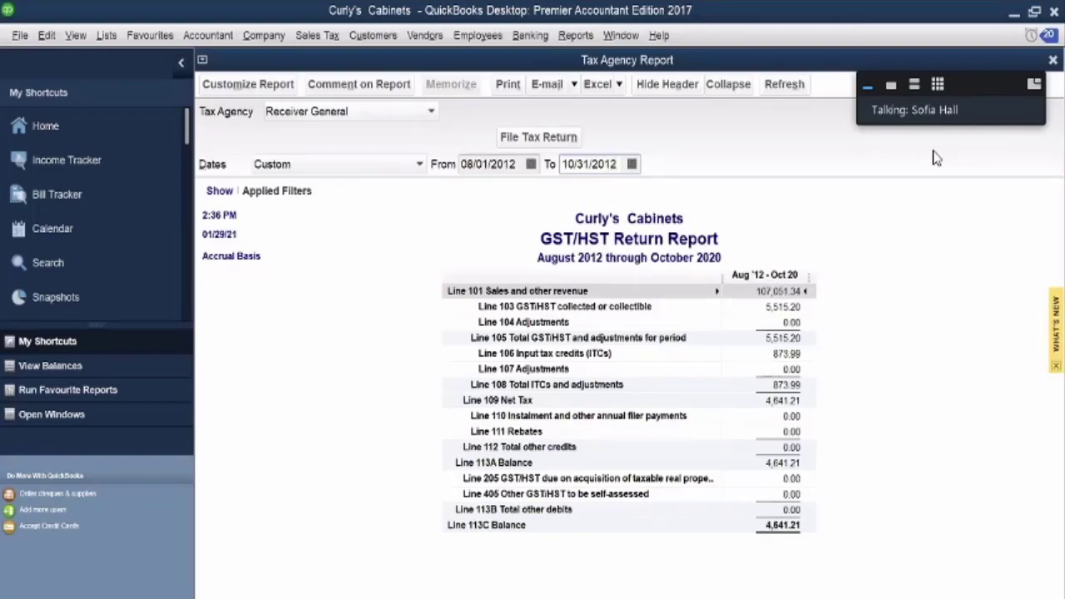
key(Tab)
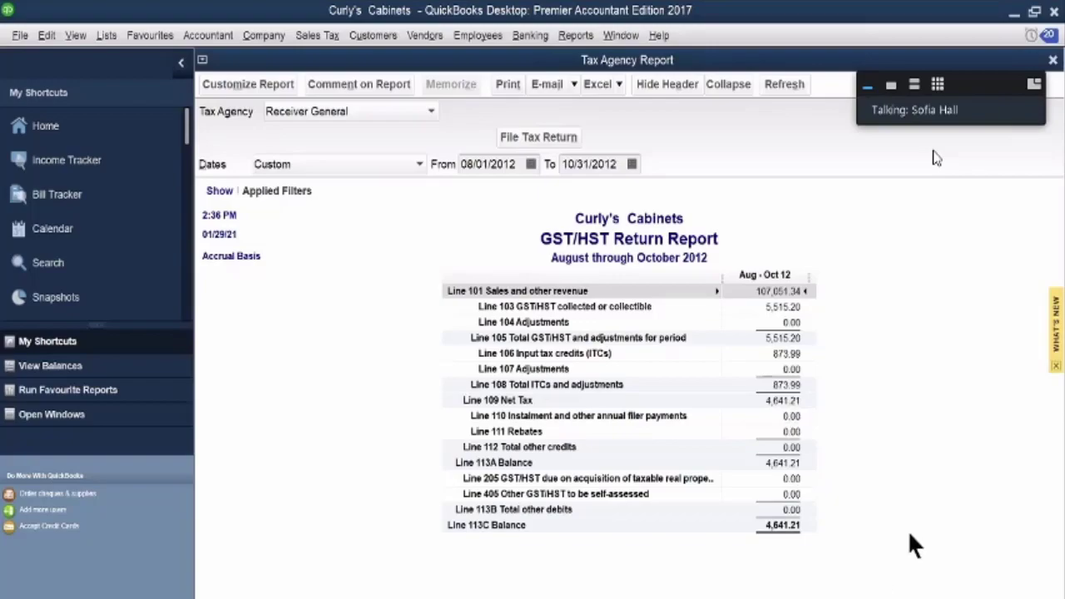
Step: Open the detail behind the Line 113C balance and examine the GST/HST collected and input tax credit transactions
double_click(782, 525)
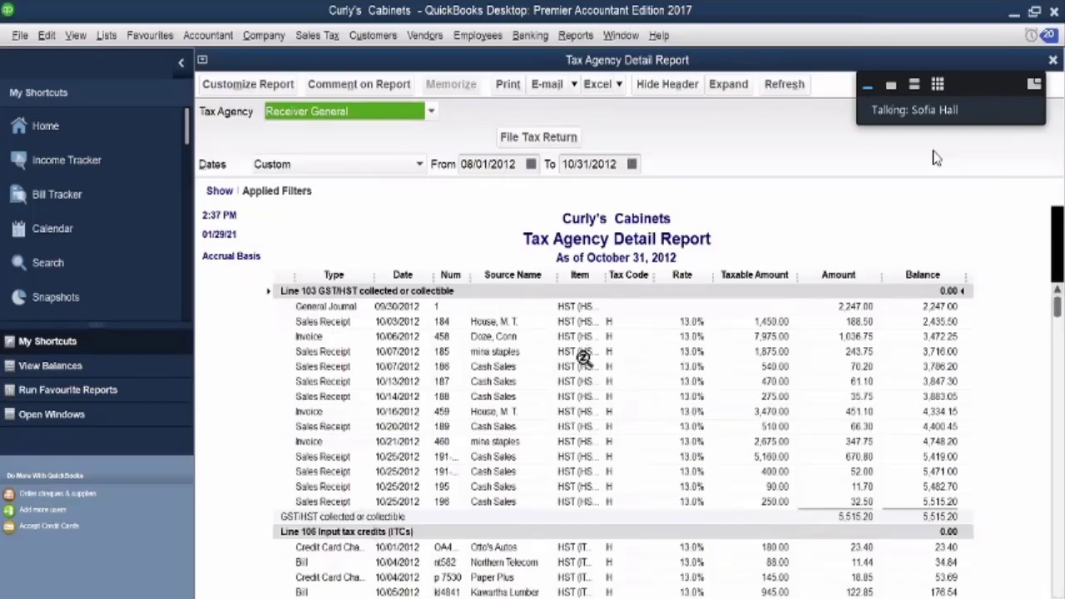
scroll(580, 360, down, 5)
scroll(581, 360, up, 5)
scroll(580, 361, down, 5)
scroll(581, 360, up, 5)
scroll(581, 360, down, 5)
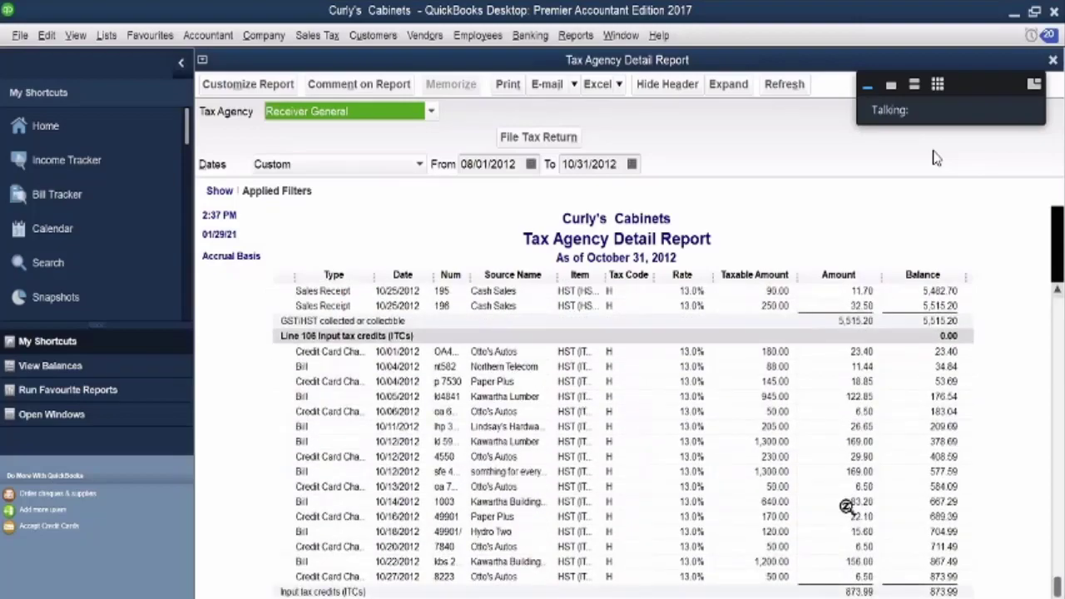
Step: Examine the GST/HST collected transactions in the Tax Agency Detail Report and close both tax agency reports
scroll(429, 551, up, 4)
scroll(429, 560, up, 1)
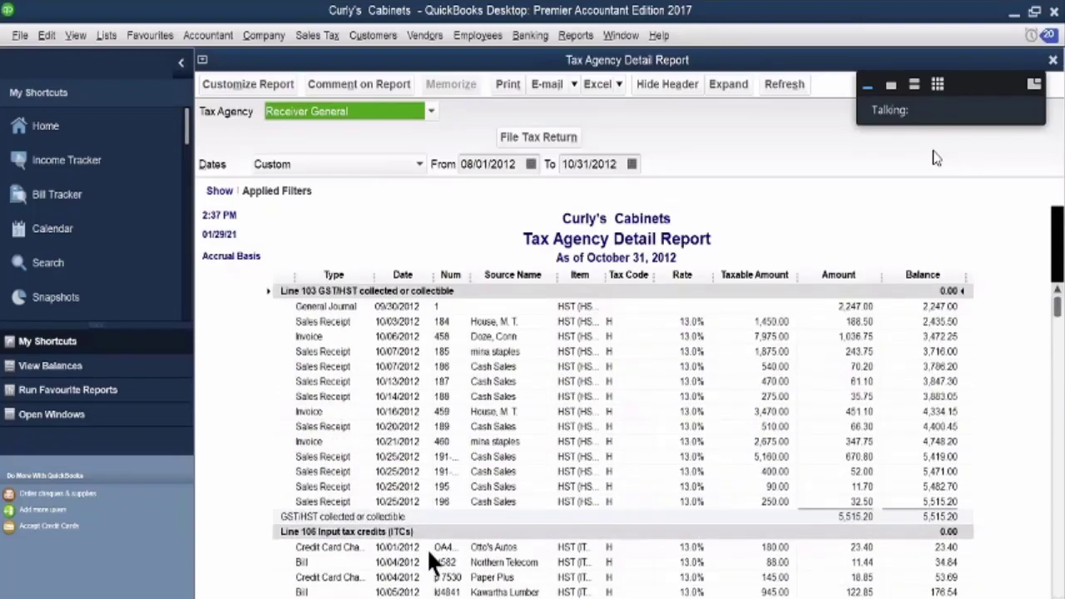
mouse_move(1057, 305)
mouse_down()
mouse_move(1057, 470)
mouse_move(1057, 305)
mouse_up()
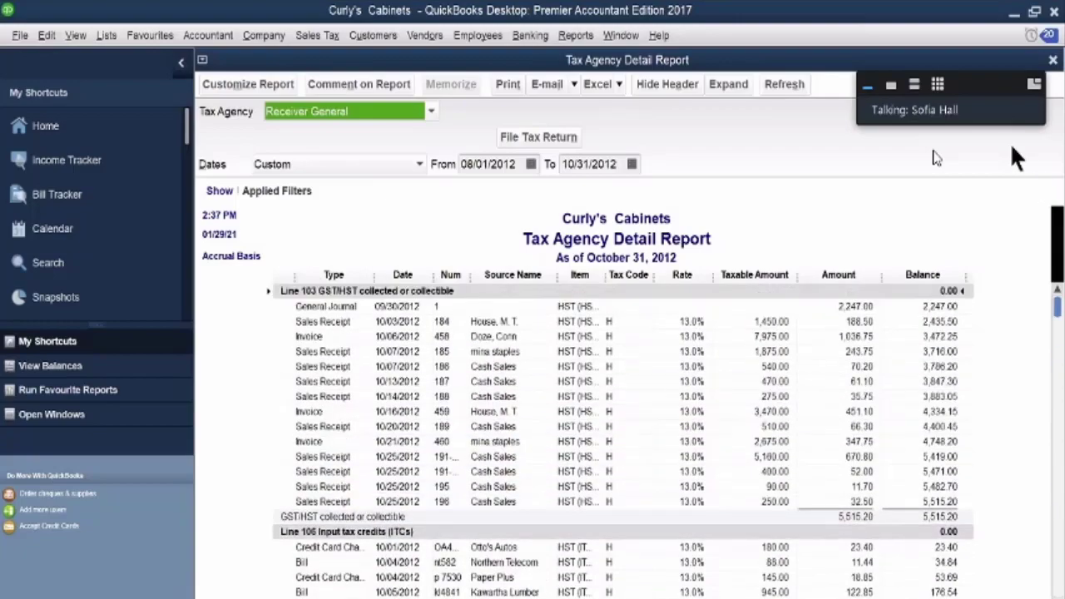
click(1052, 60)
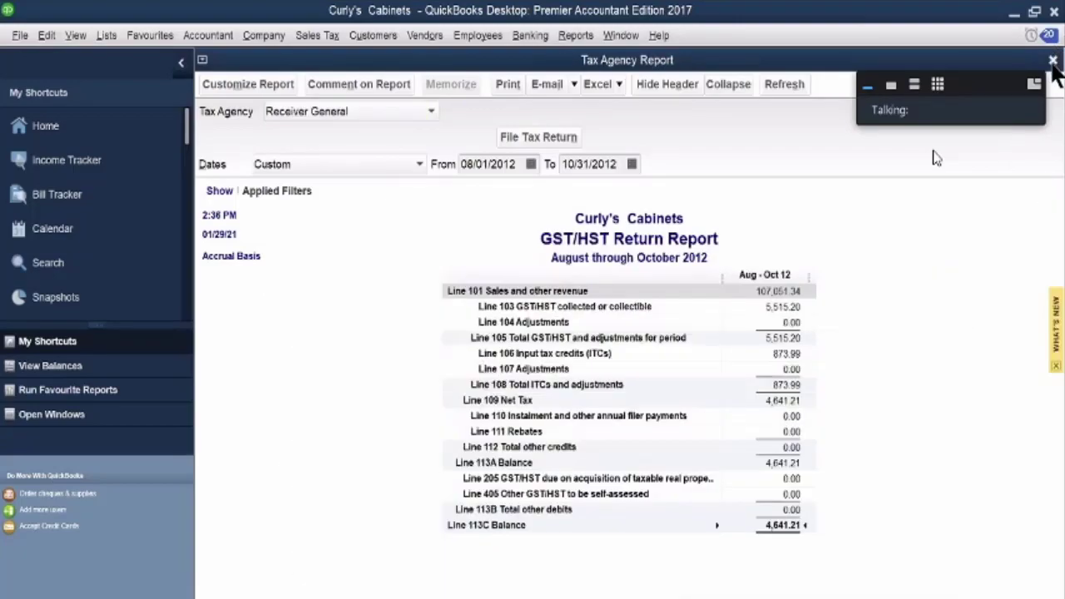
key(Escape)
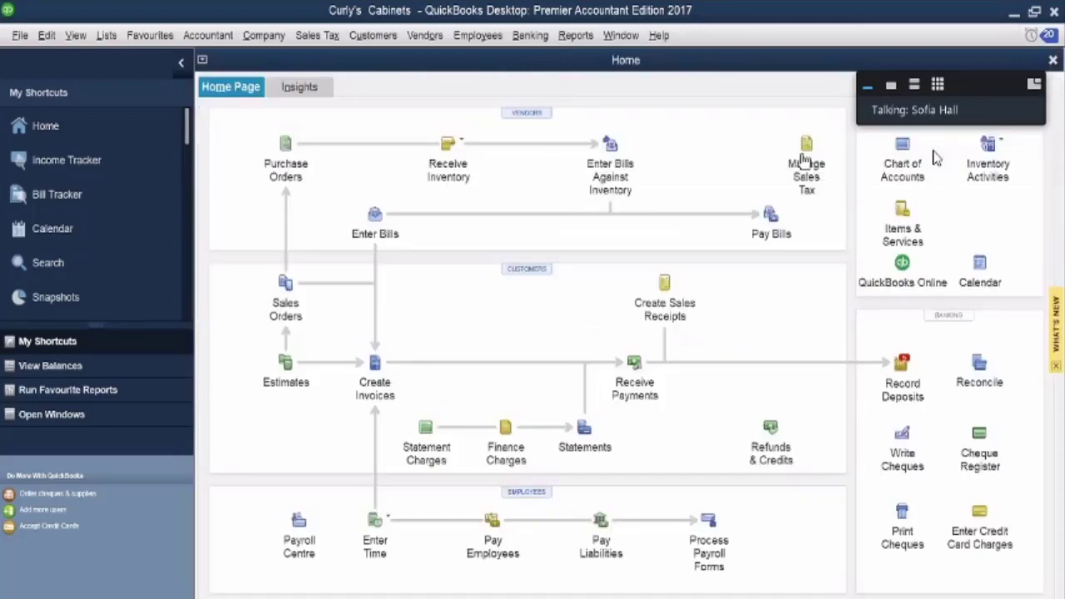
Step: Open the Receiver General's sales tax filing from Manage Sales Tax and set the return period to 08/01/2012 through 10/31/2012
click(803, 150)
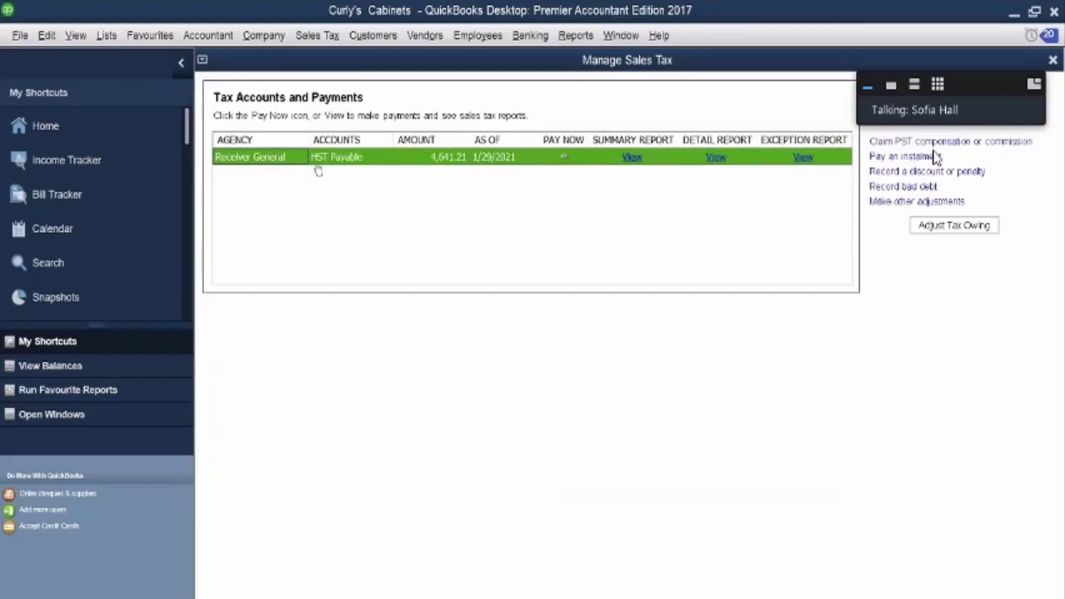
click(565, 159)
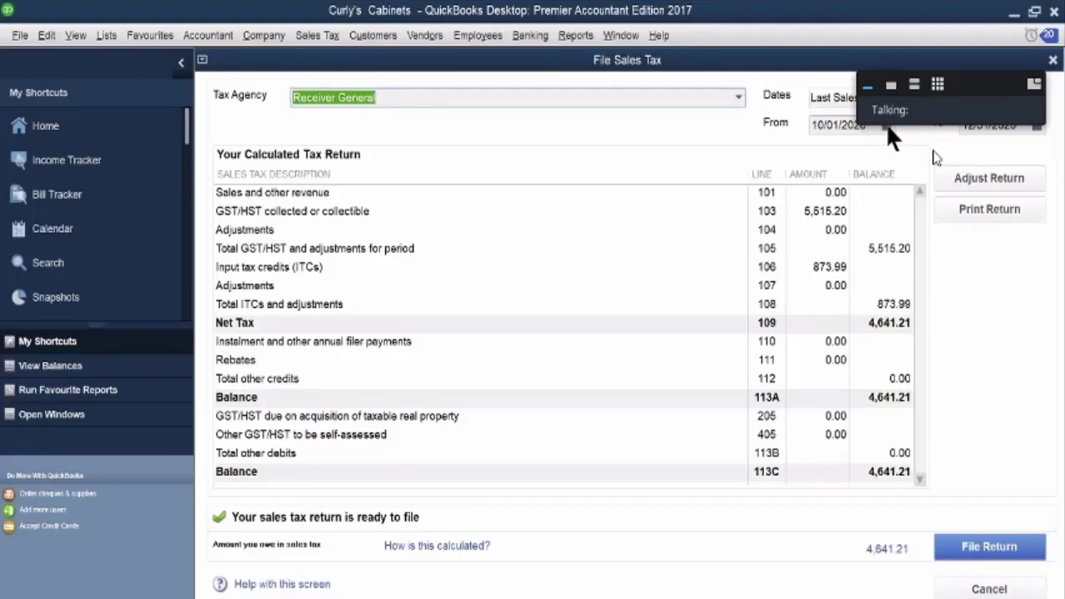
click(824, 152)
click(826, 156)
click(935, 207)
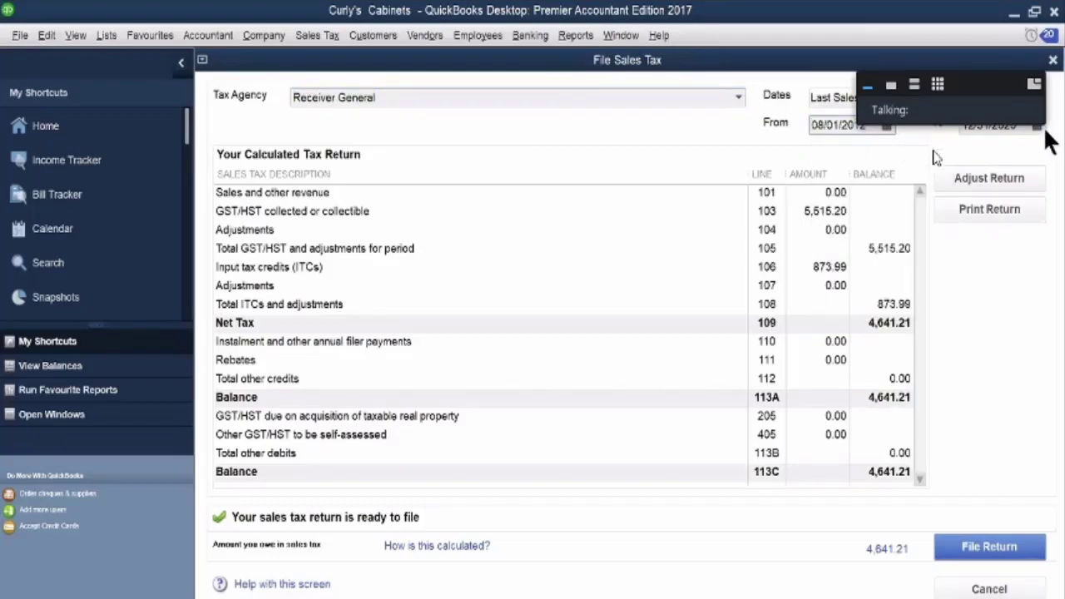
click(1036, 126)
click(934, 155)
click(933, 154)
click(1046, 285)
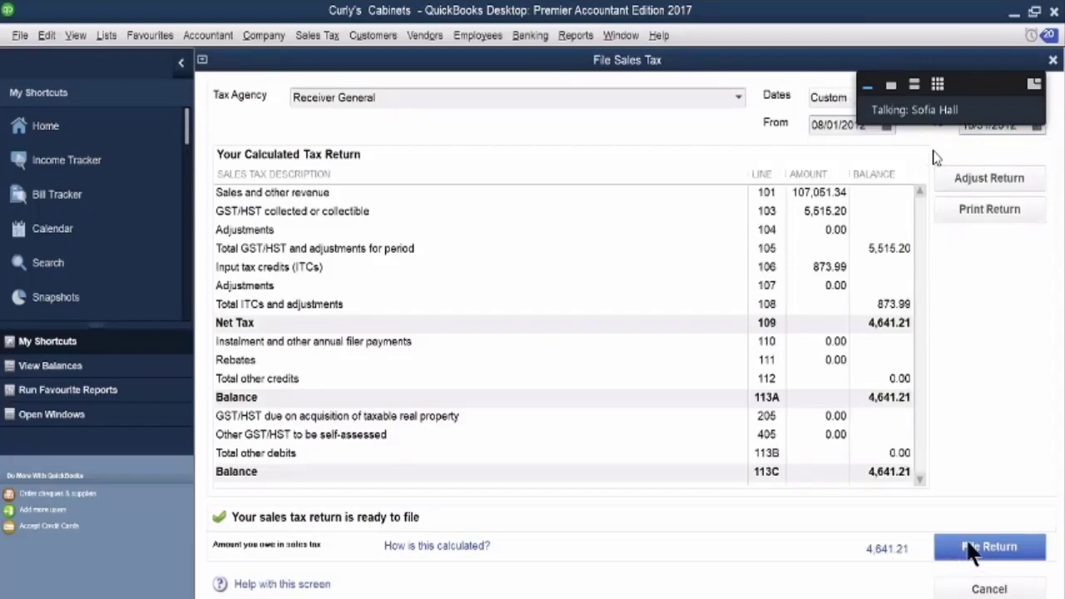
Step: File the return by paper or other filing method without printing it, choose to pay now, and acknowledge completion
click(972, 567)
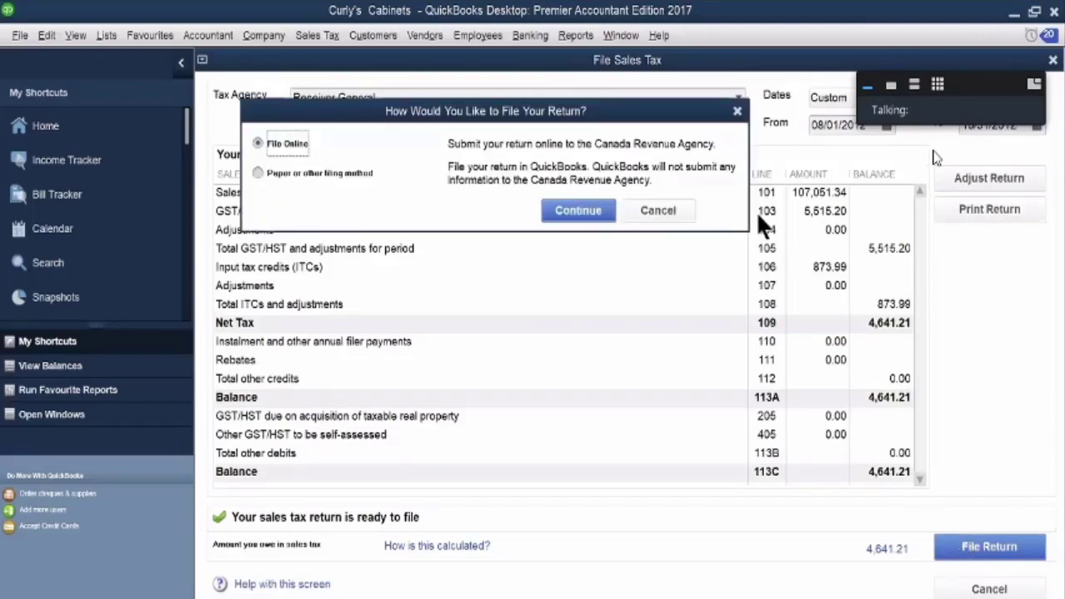
click(259, 172)
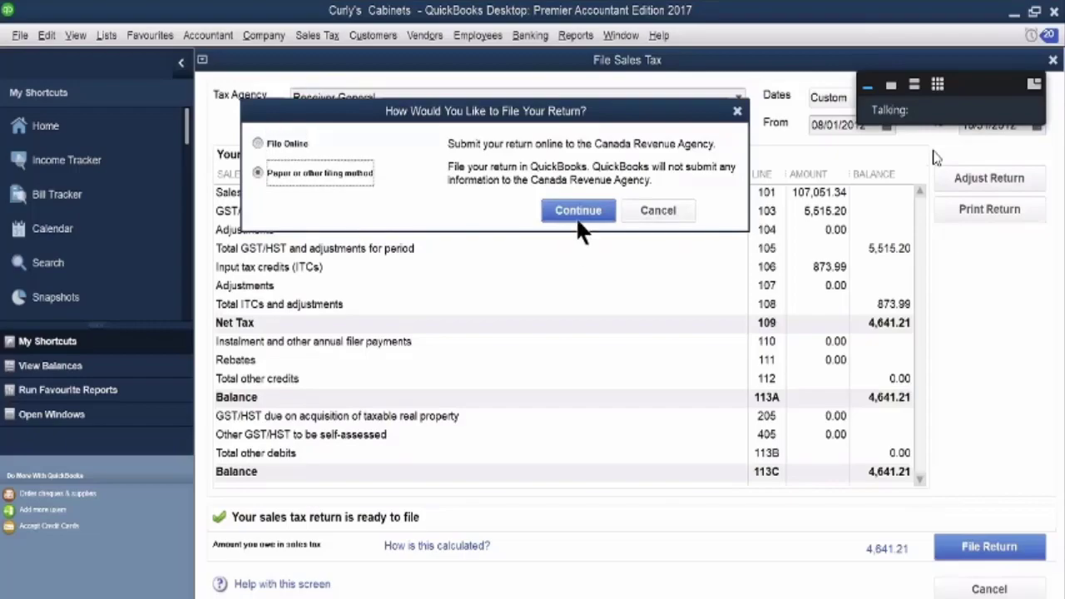
click(577, 210)
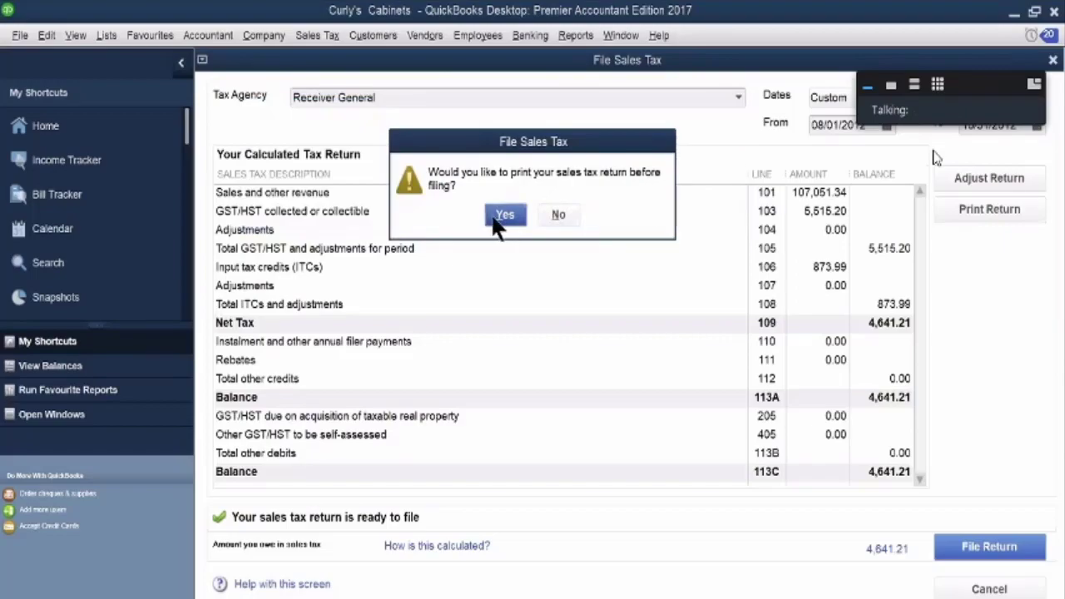
click(556, 214)
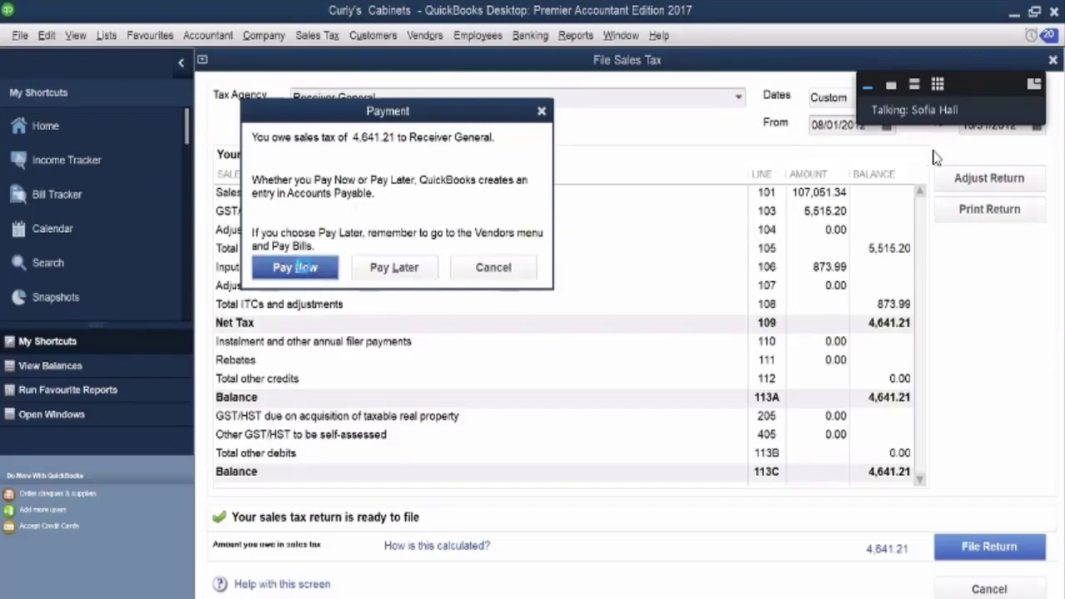
click(295, 267)
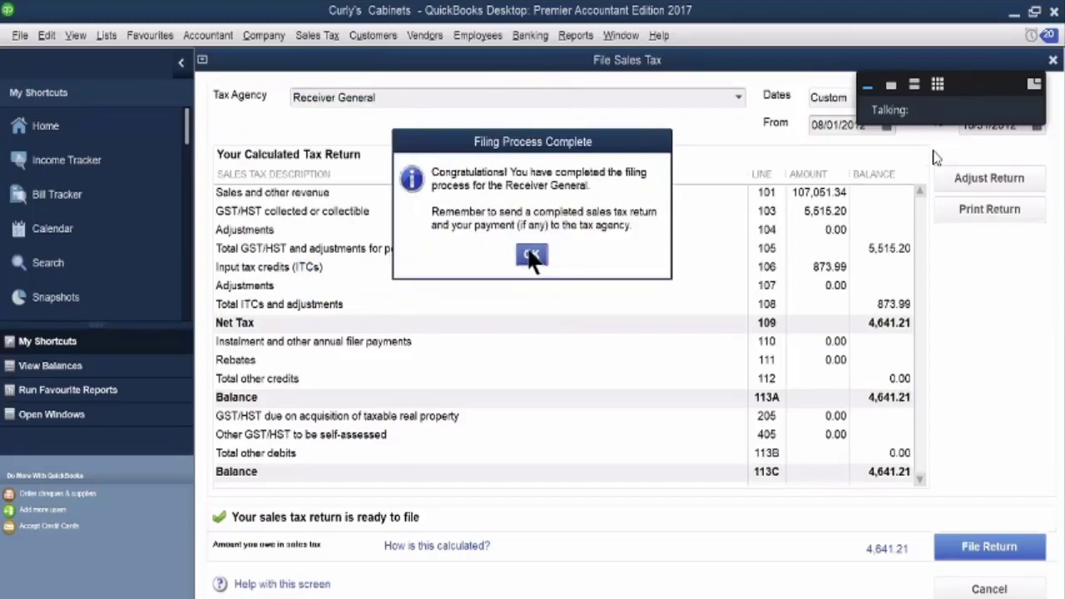
click(529, 254)
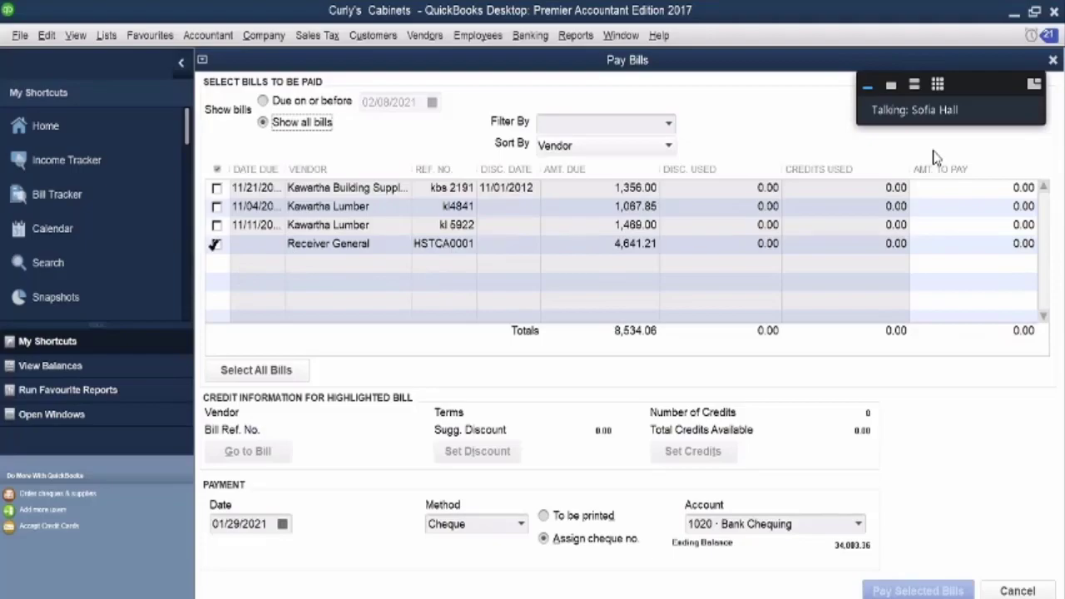
Step: Select the Receiver General bill for payment by a cheque marked to be printed, and close Pay Bills without paying
click(215, 244)
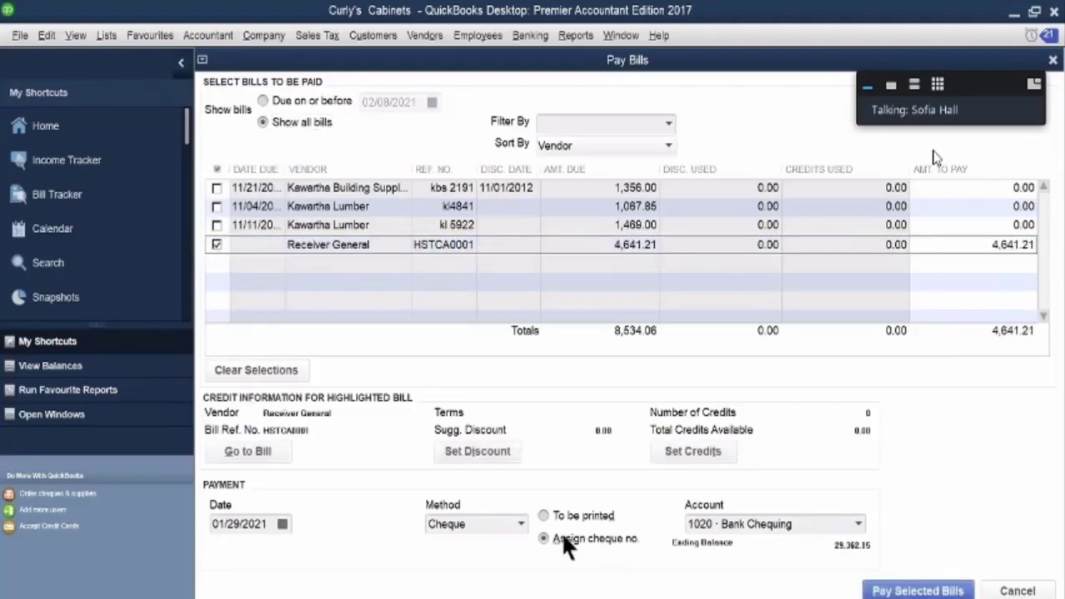
click(542, 515)
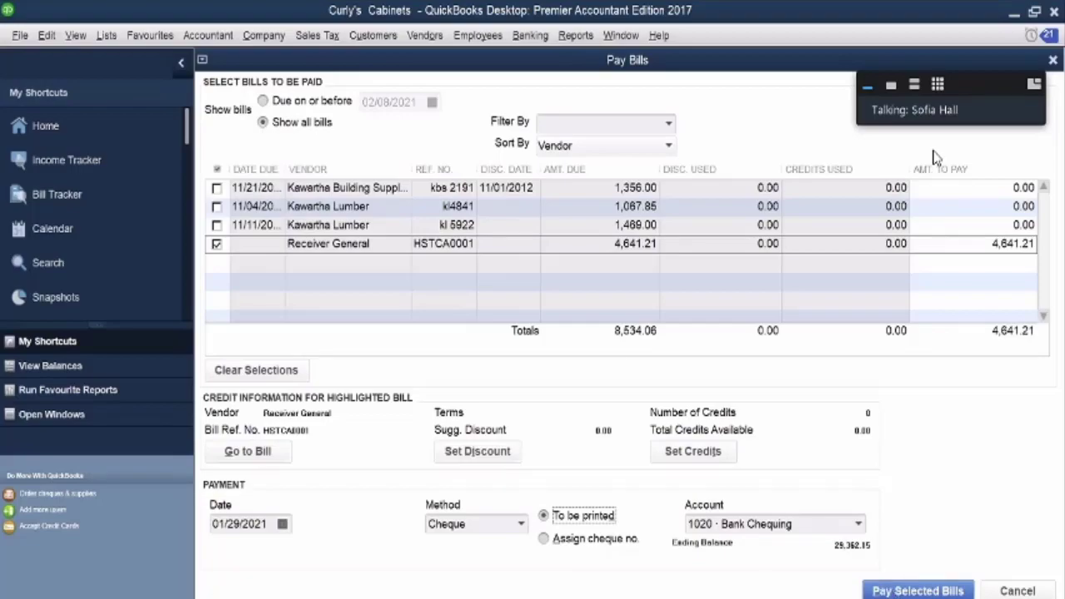
click(1052, 60)
click(532, 214)
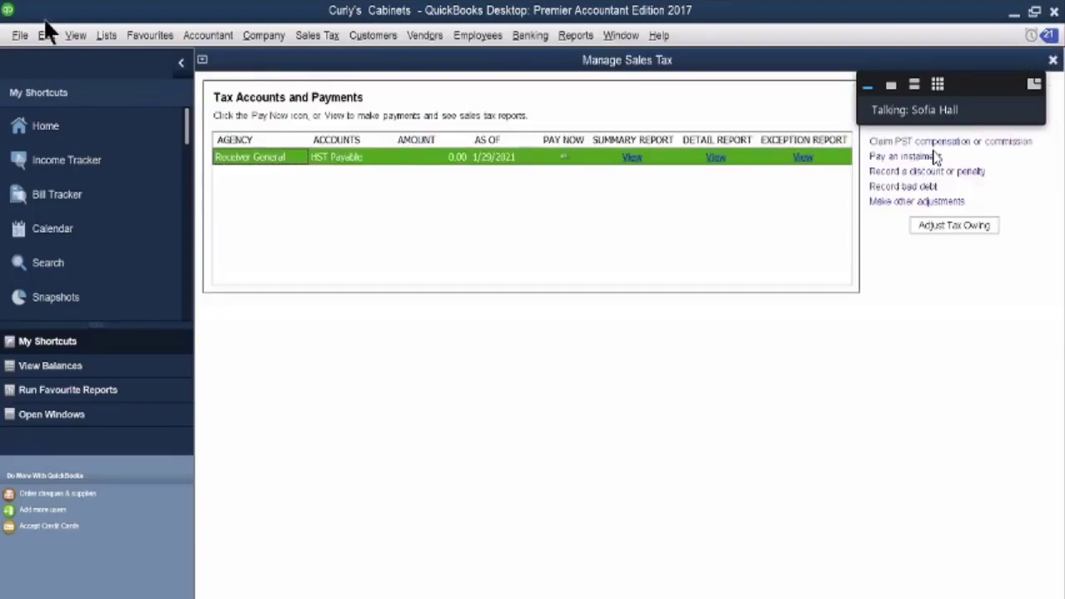
Step: View Manage Sales Tax and the default-period Tax Agency Report for the Receiver General, and close both
key(Escape)
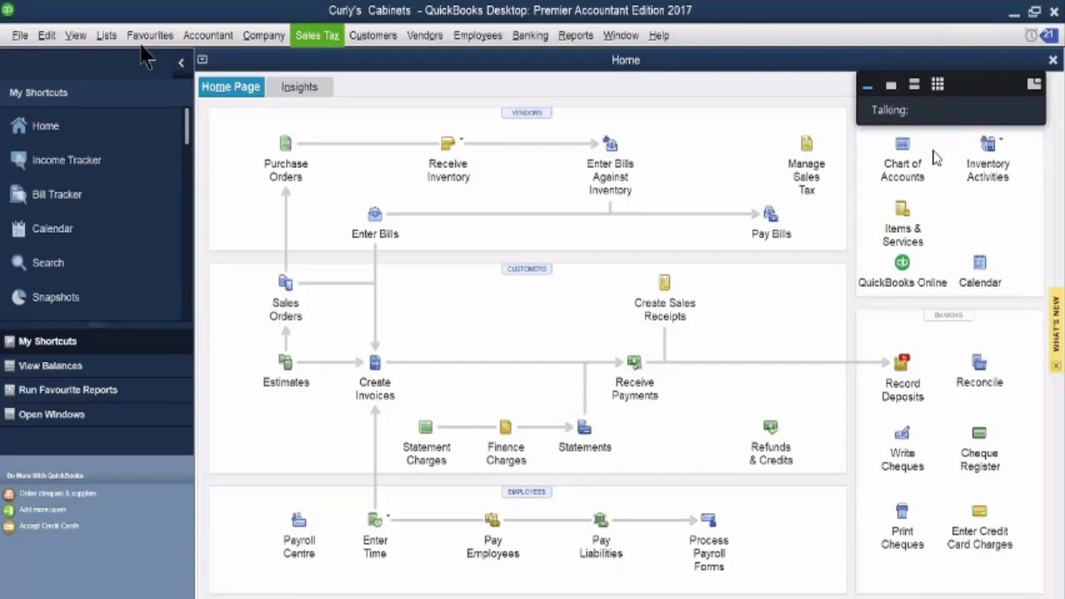
click(317, 36)
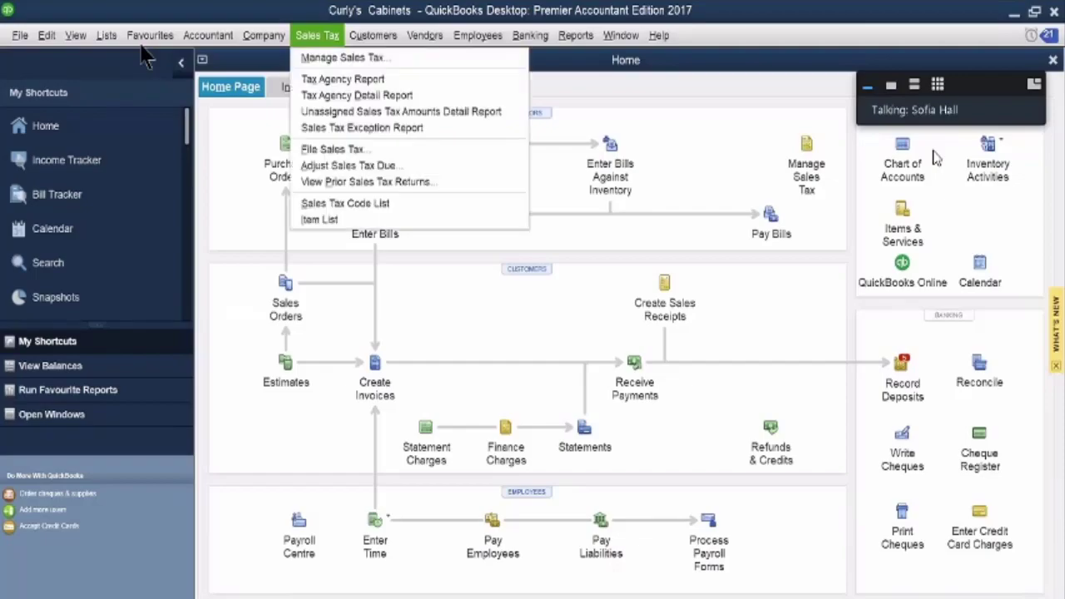
click(314, 55)
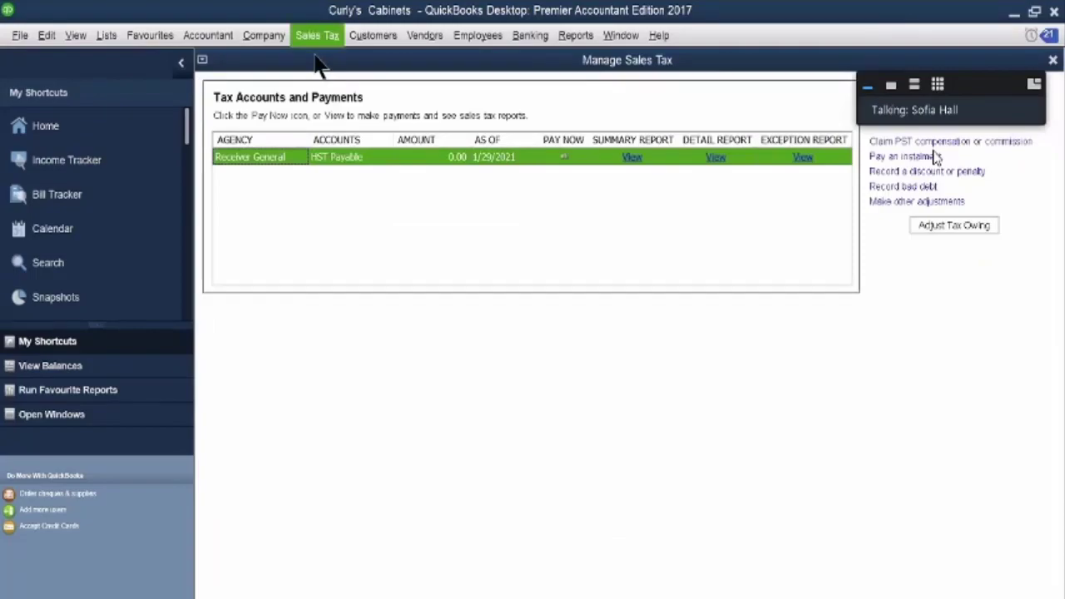
click(317, 37)
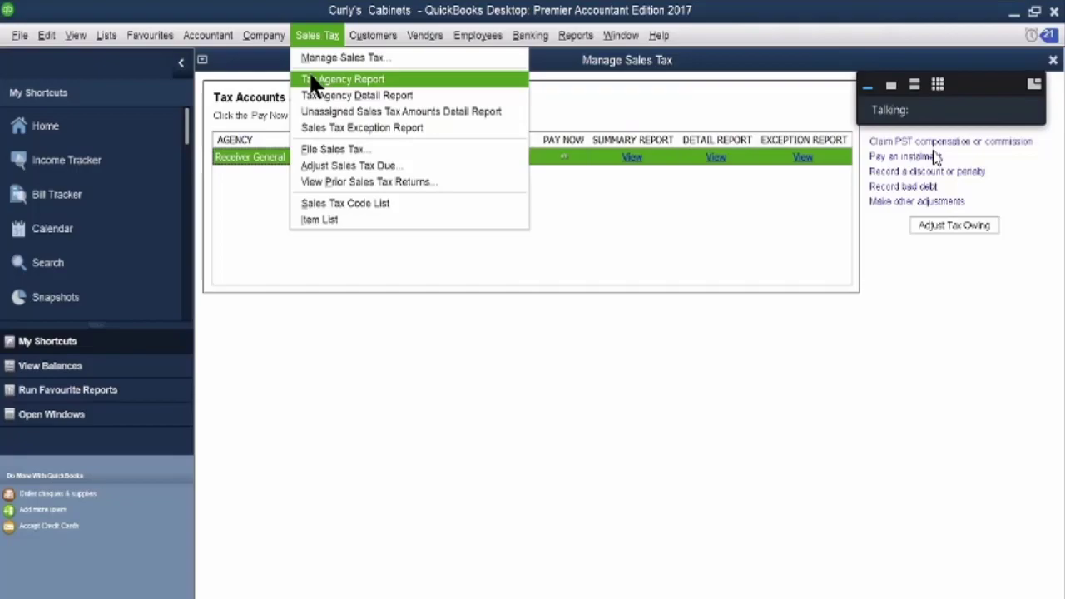
click(311, 73)
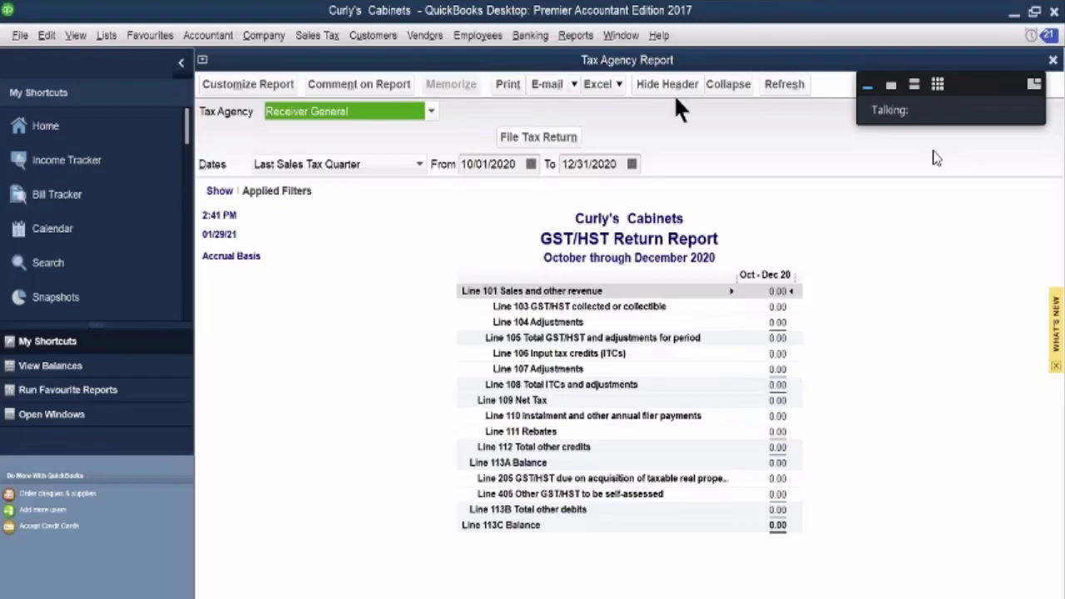
click(1052, 60)
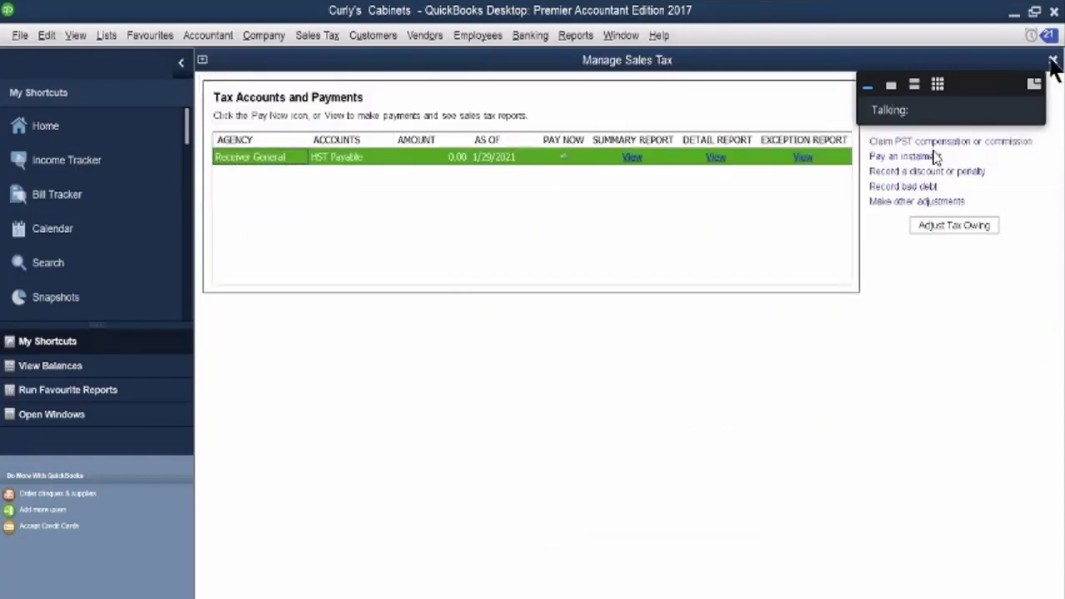
click(1053, 60)
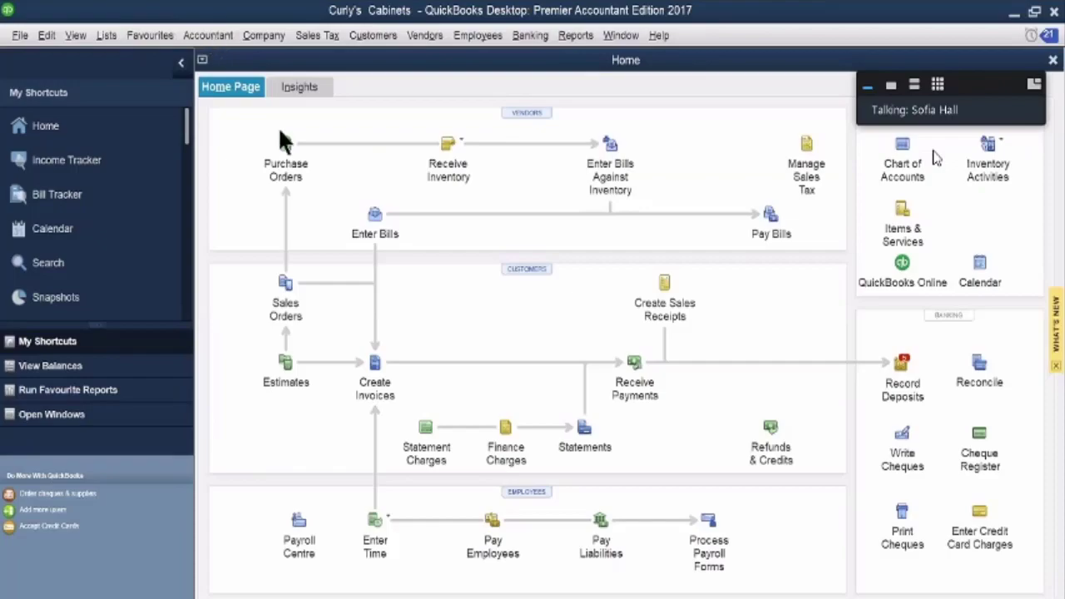
Step: Reopen the Tax Agency Report for the Receiver General and set its start date to 08/01/2012
key(Left)
key(Left)
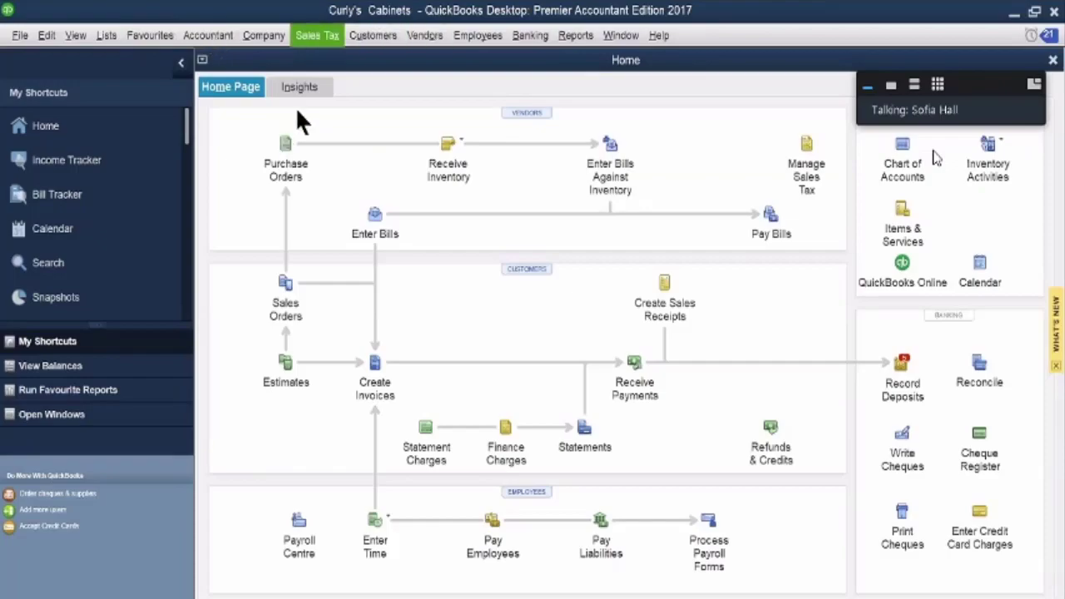
key(Down)
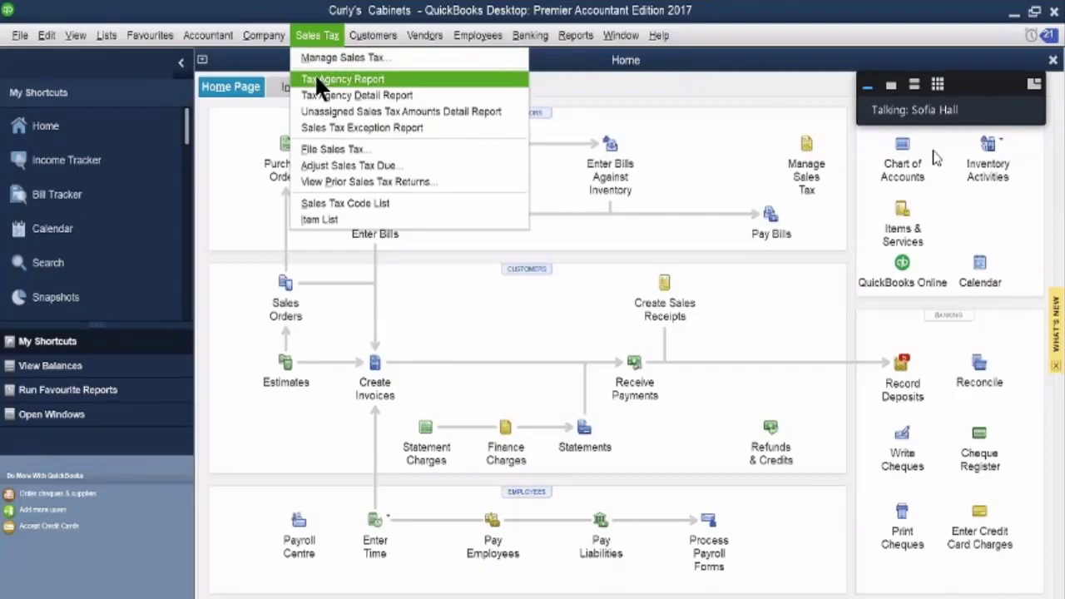
click(317, 80)
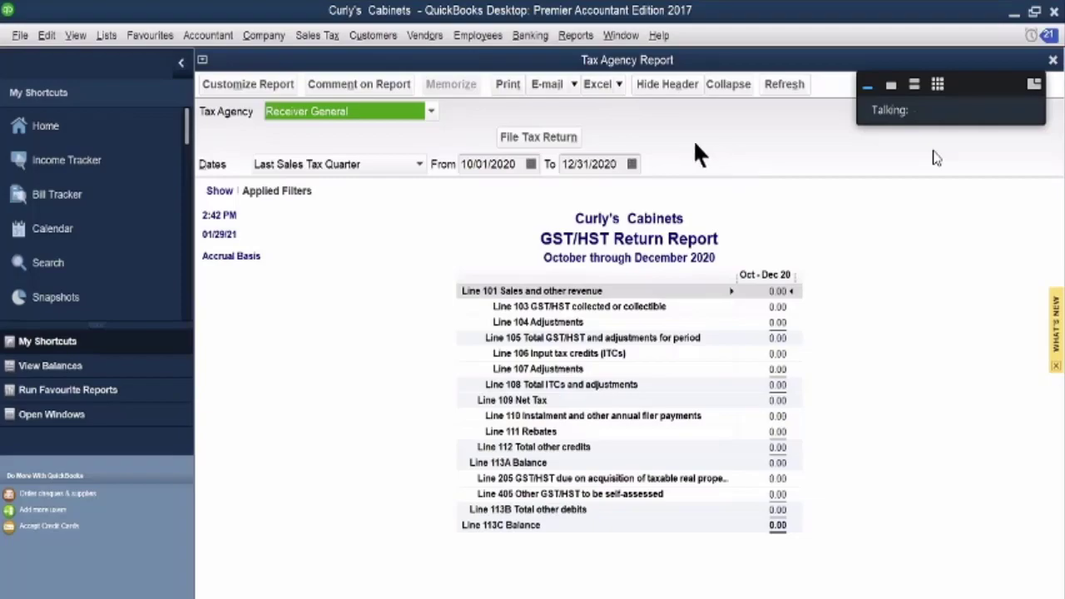
click(527, 164)
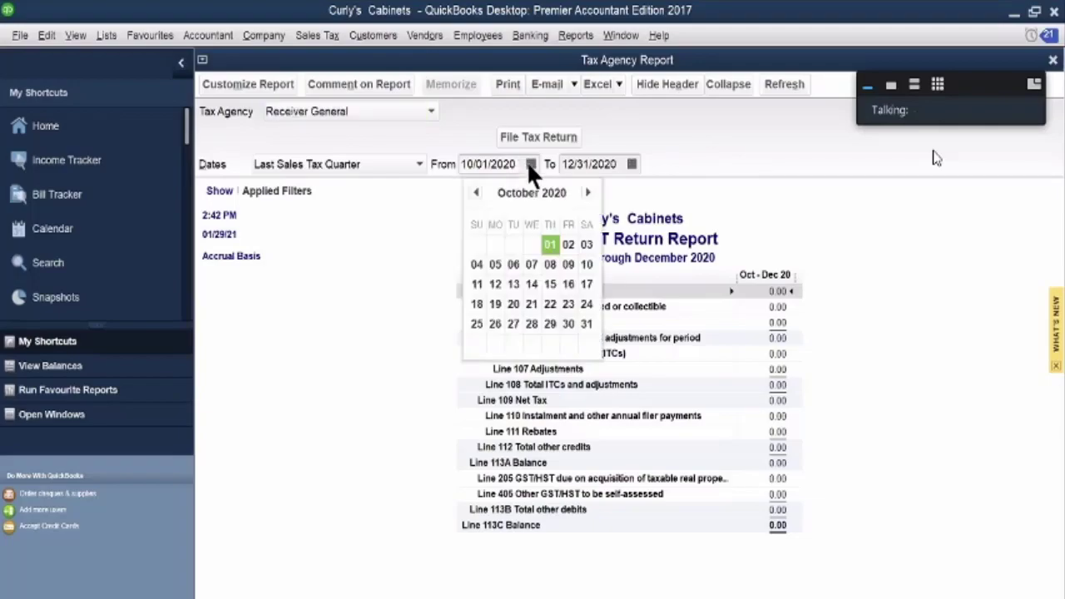
click(477, 191)
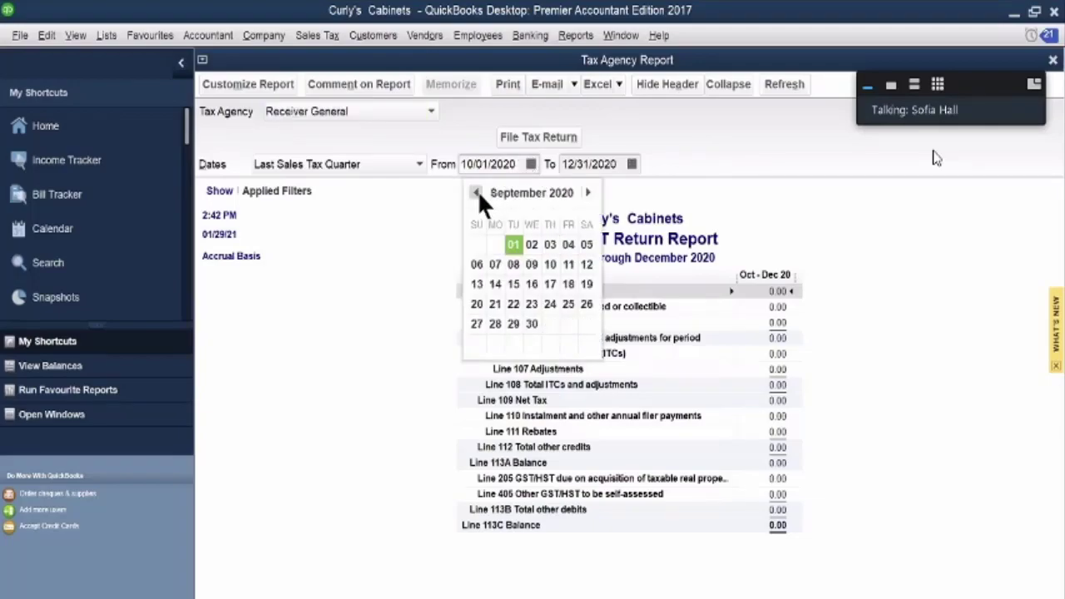
click(477, 192)
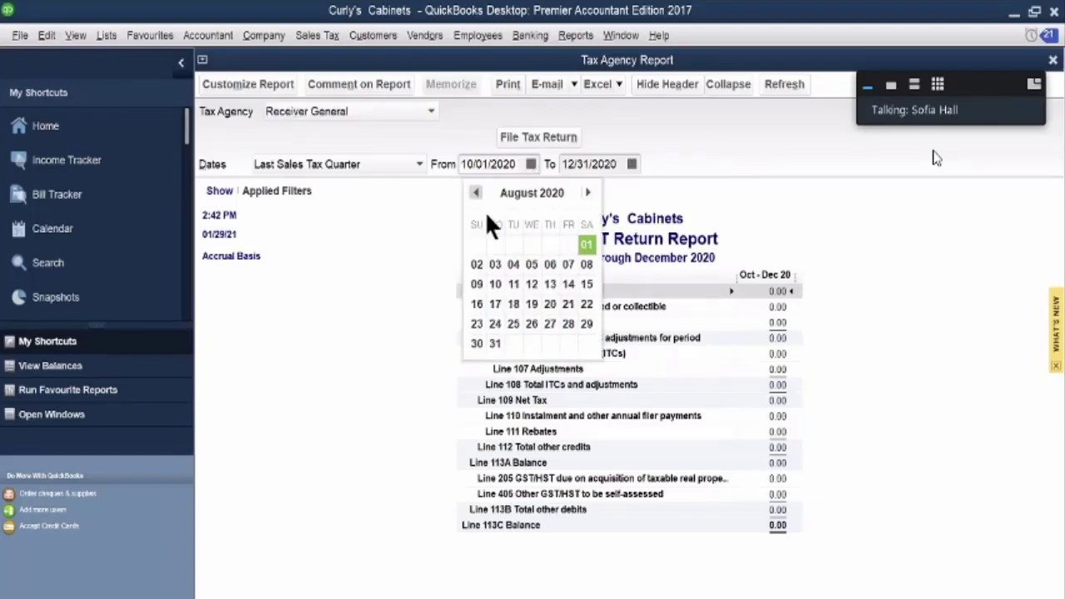
click(587, 243)
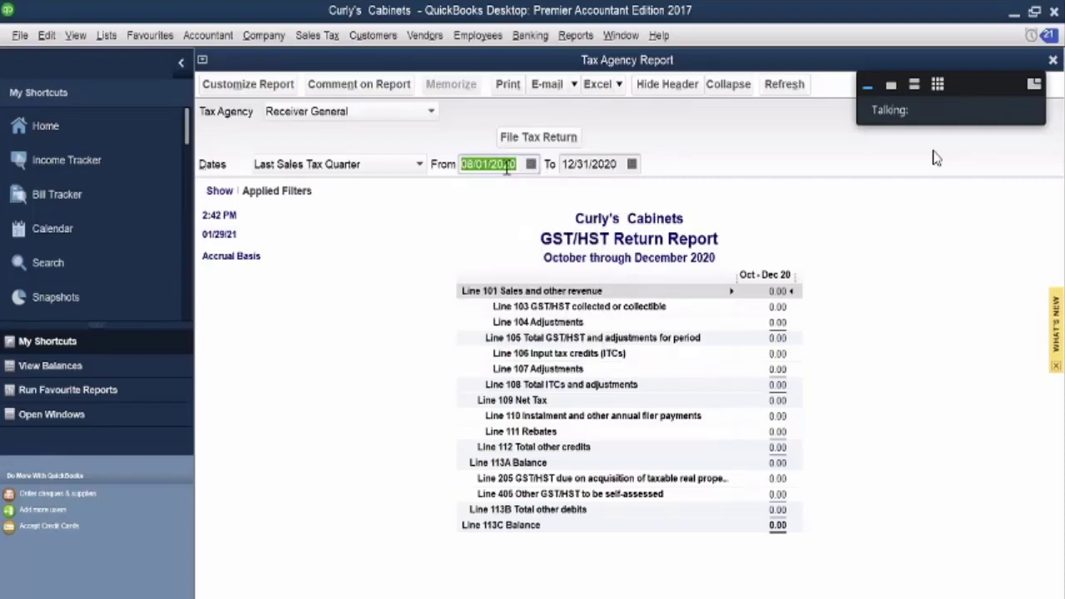
drag(504, 164, 517, 164)
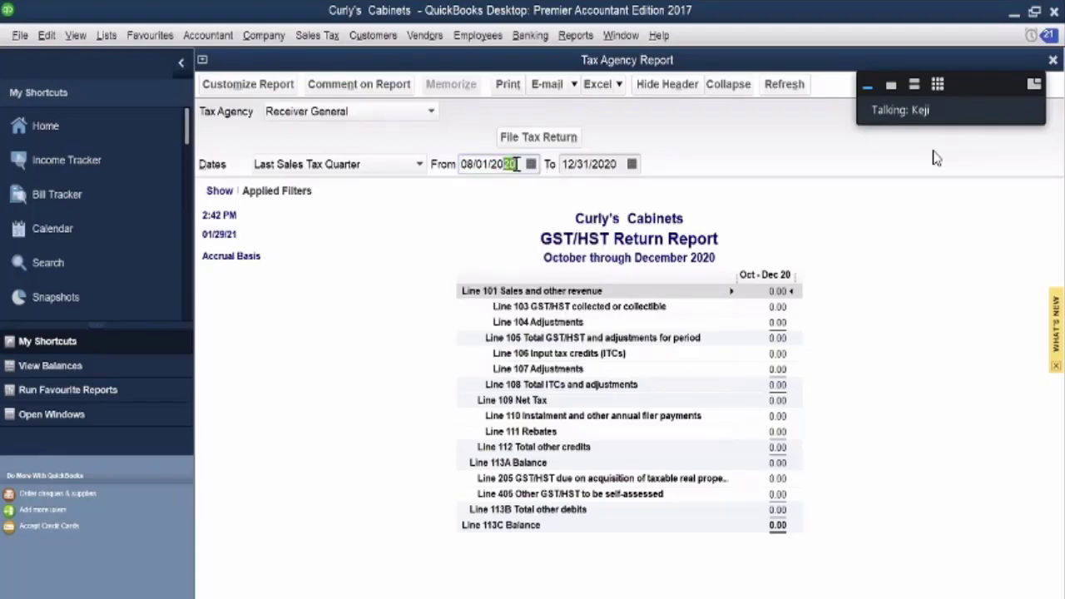
text(12)
Step: Set the Tax Agency Report's end date to 10/31/2012 and update the report for the new period
click(631, 164)
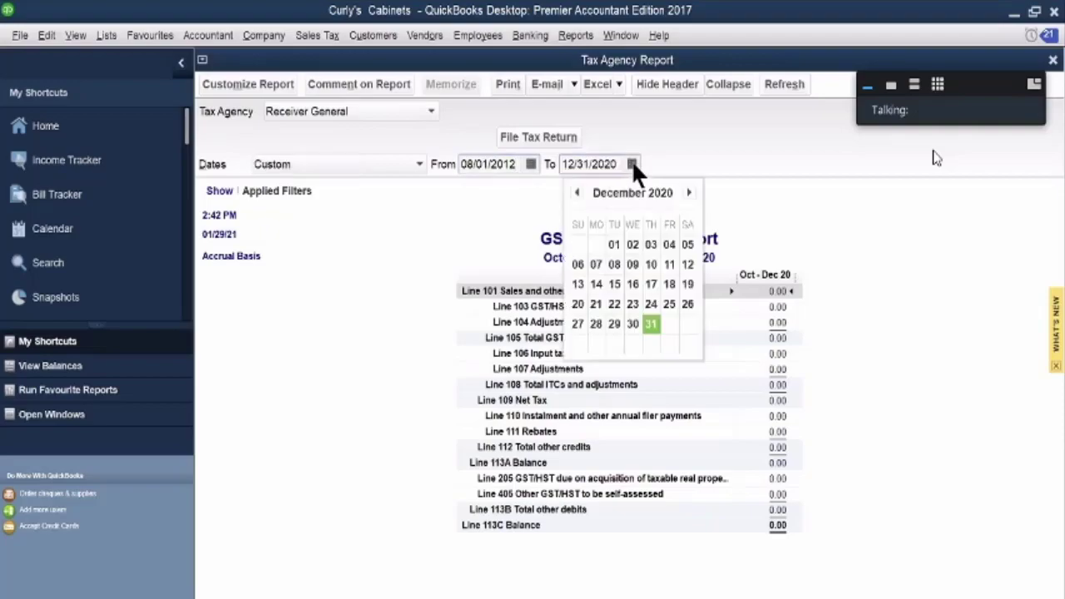
click(575, 193)
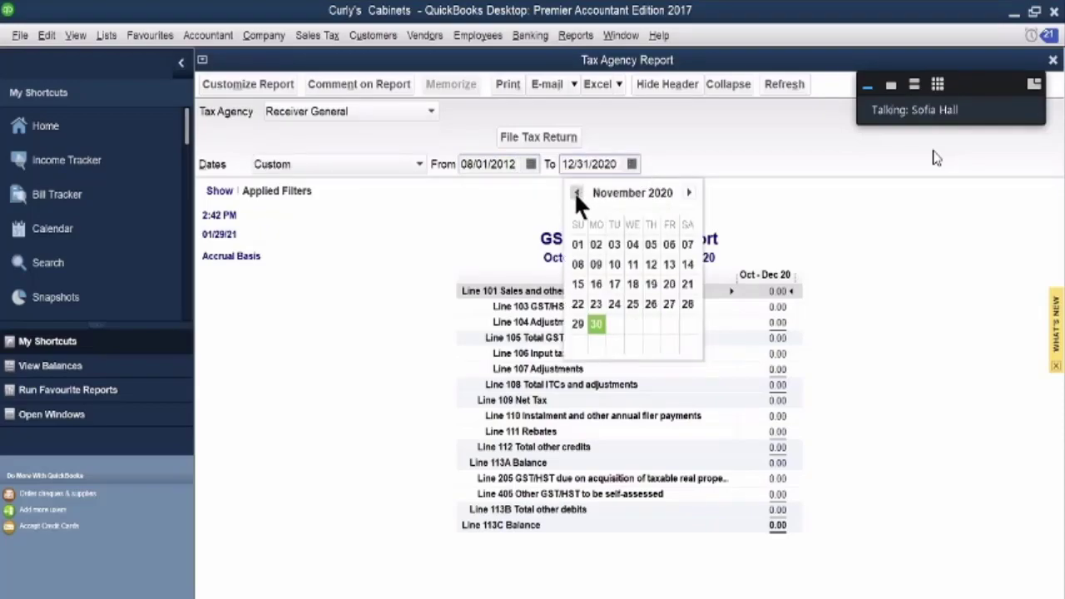
click(575, 193)
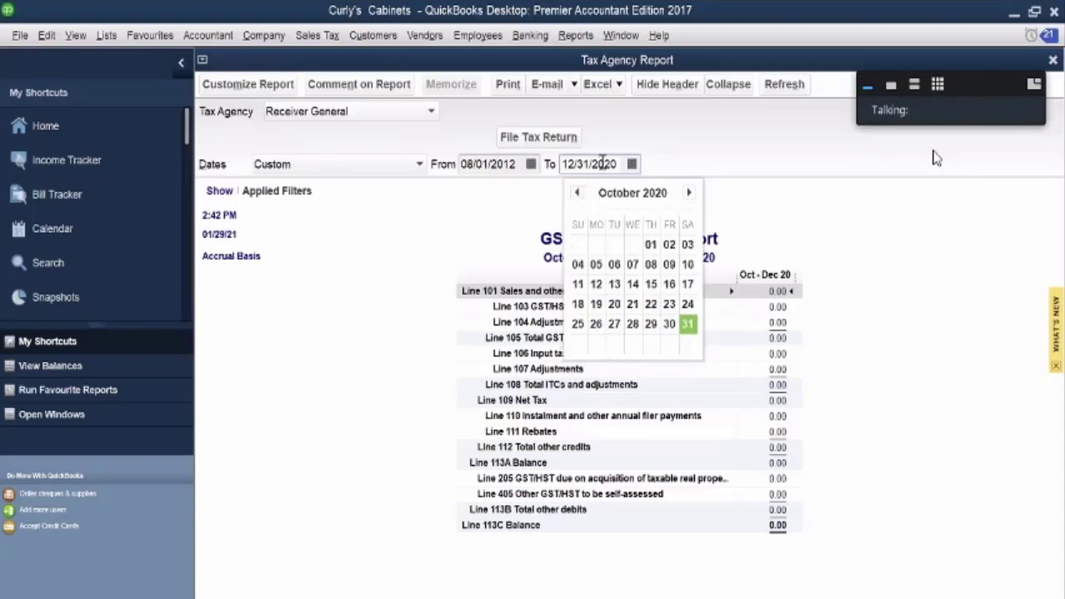
drag(620, 162, 605, 162)
text(12)
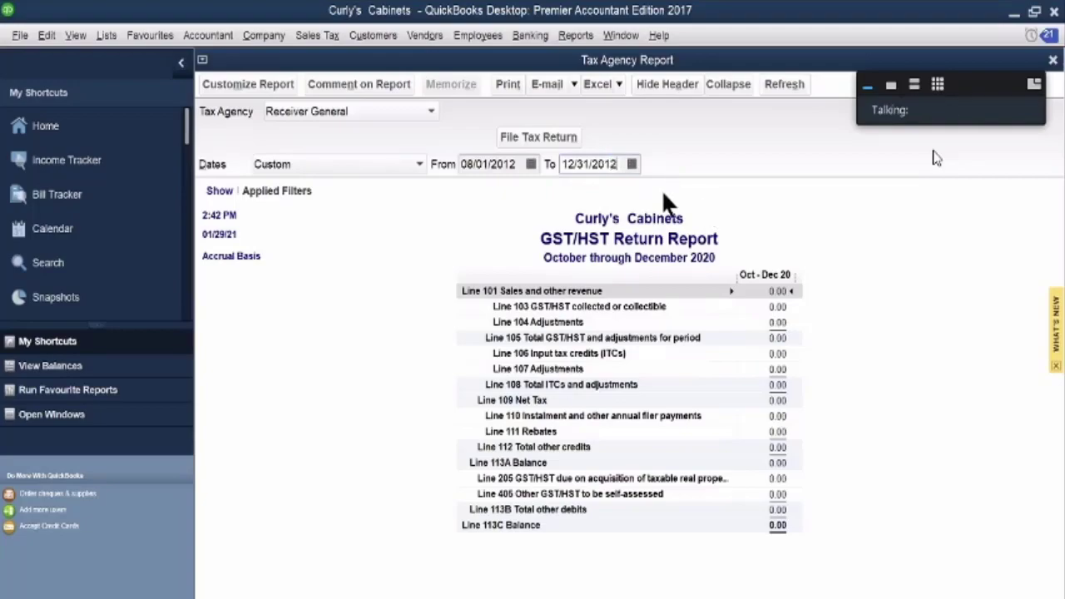
click(632, 164)
click(576, 192)
click(575, 192)
click(633, 322)
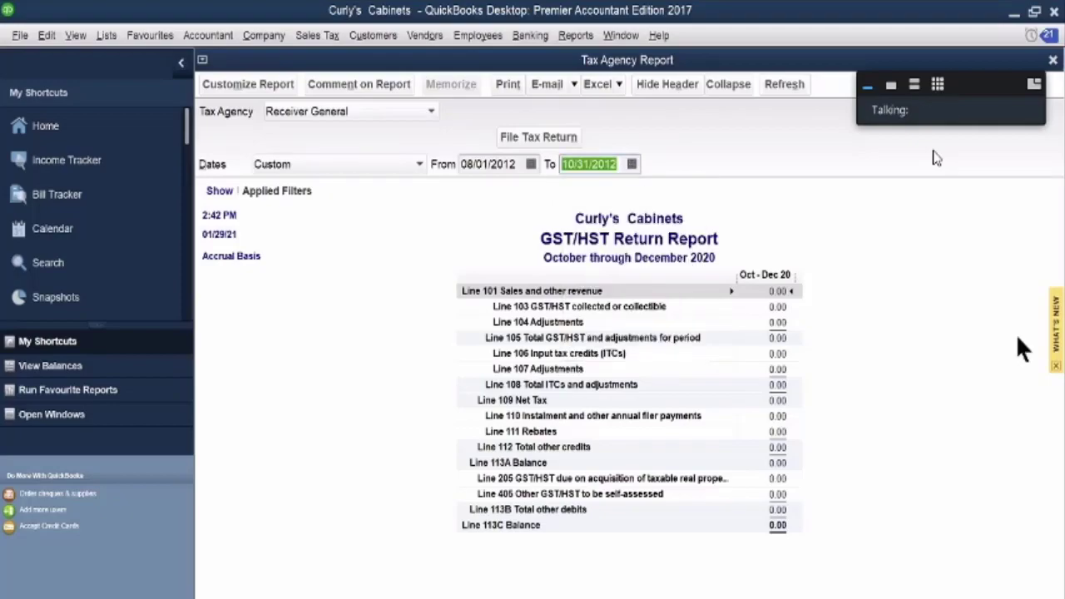
key(Tab)
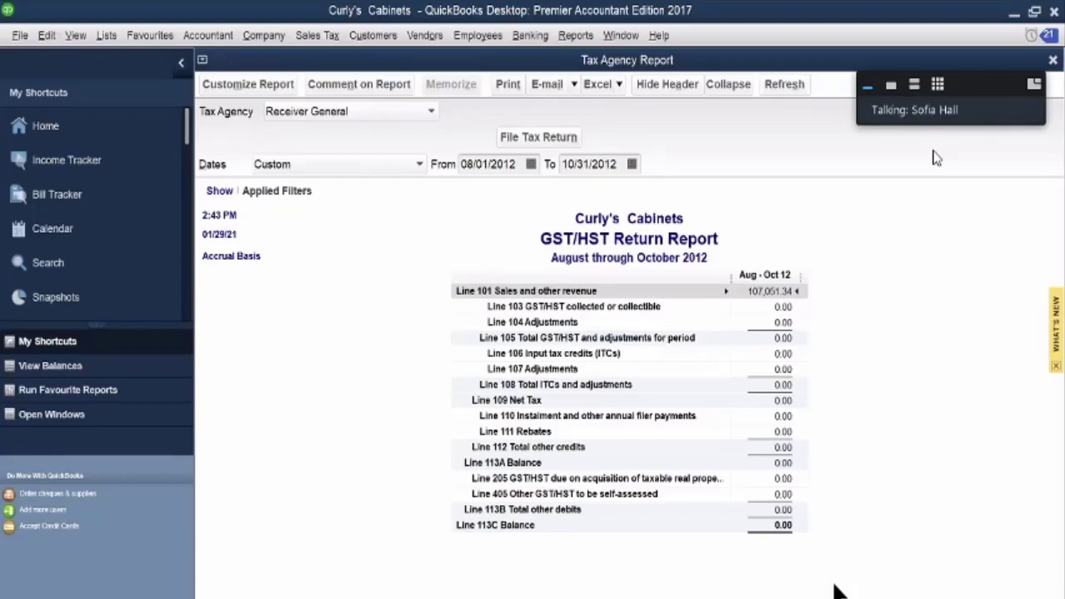
Step: Open the detail report behind the Line 113C balance, review its Line 103 and Line 106 transactions, and close both reports
double_click(779, 528)
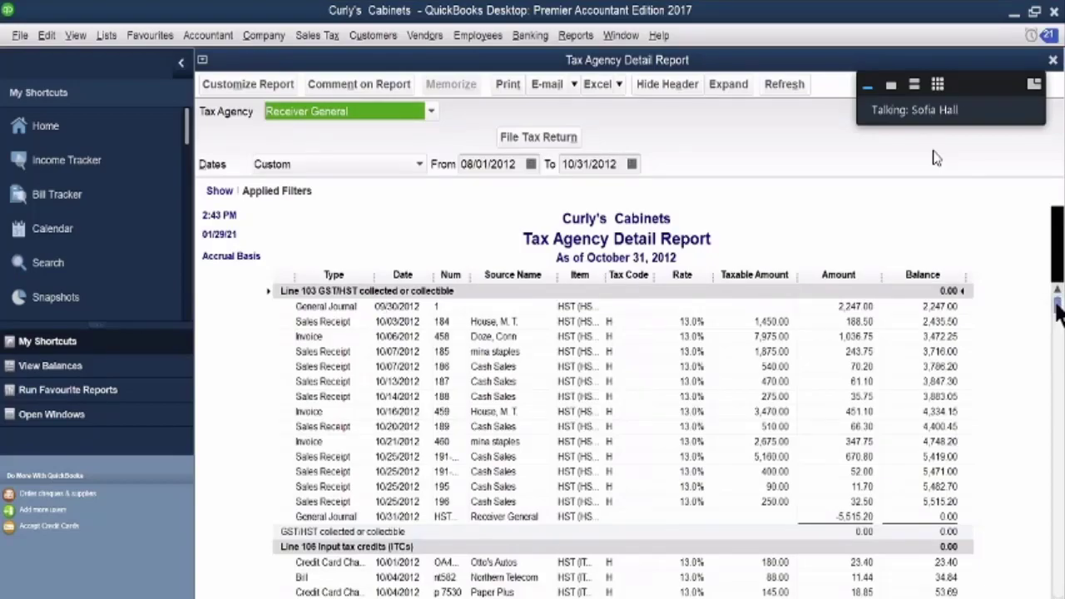
drag(1058, 315, 1058, 402)
scroll(933, 158, down, 10)
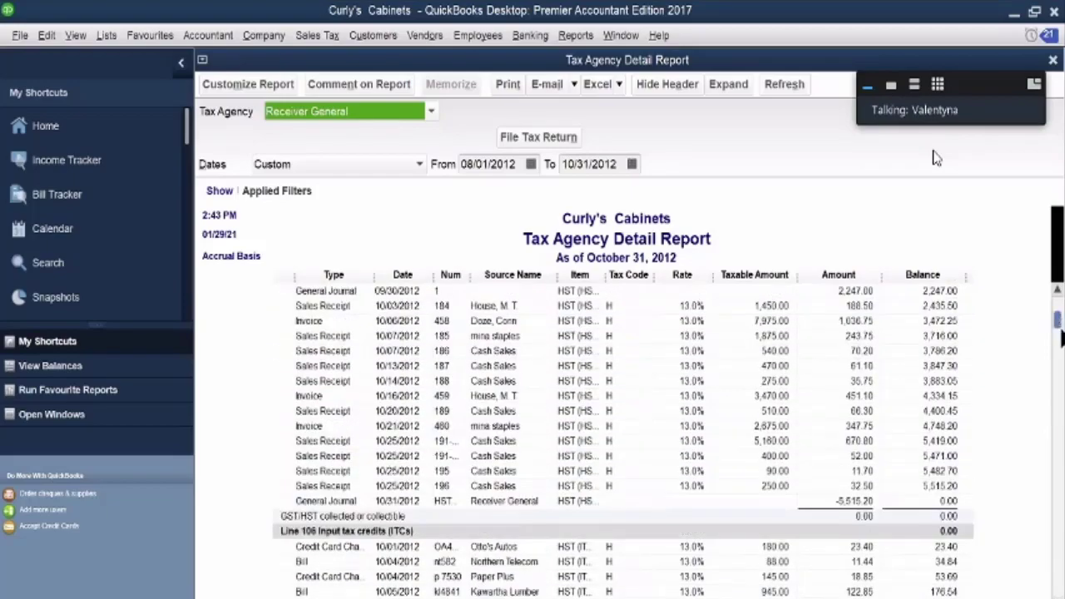
scroll(935, 158, down, 5)
scroll(935, 158, up, 5)
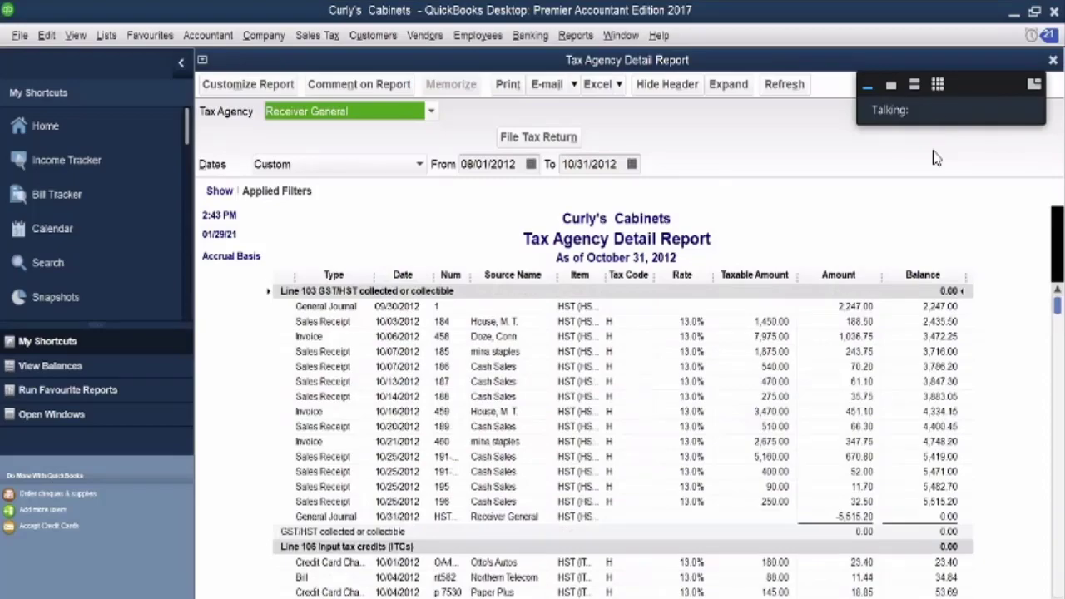
scroll(1053, 499, down, 3)
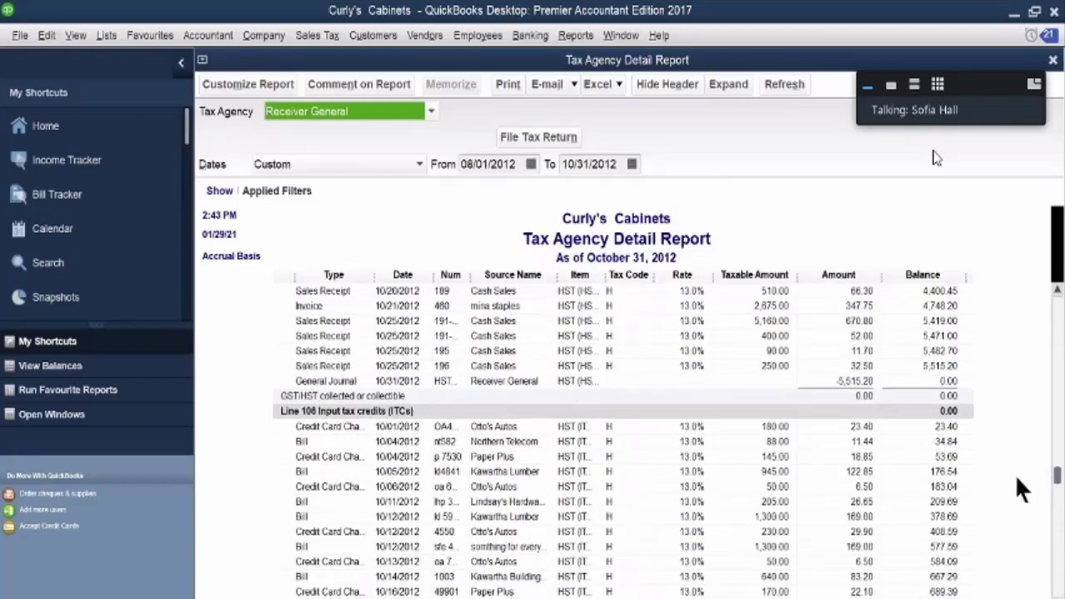
drag(1060, 489, 48, 107)
click(1052, 60)
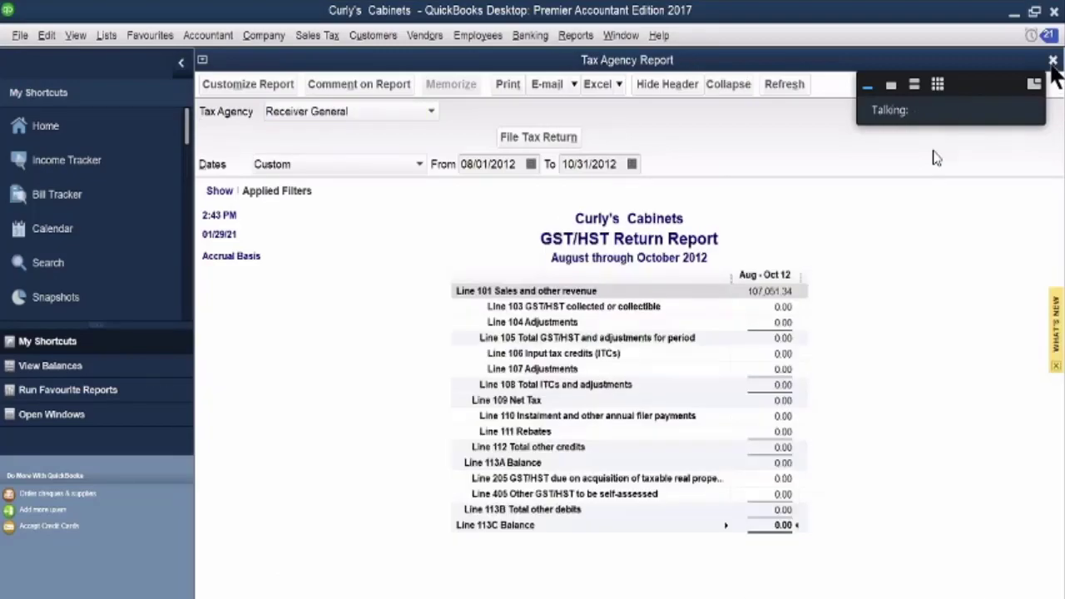
click(1053, 60)
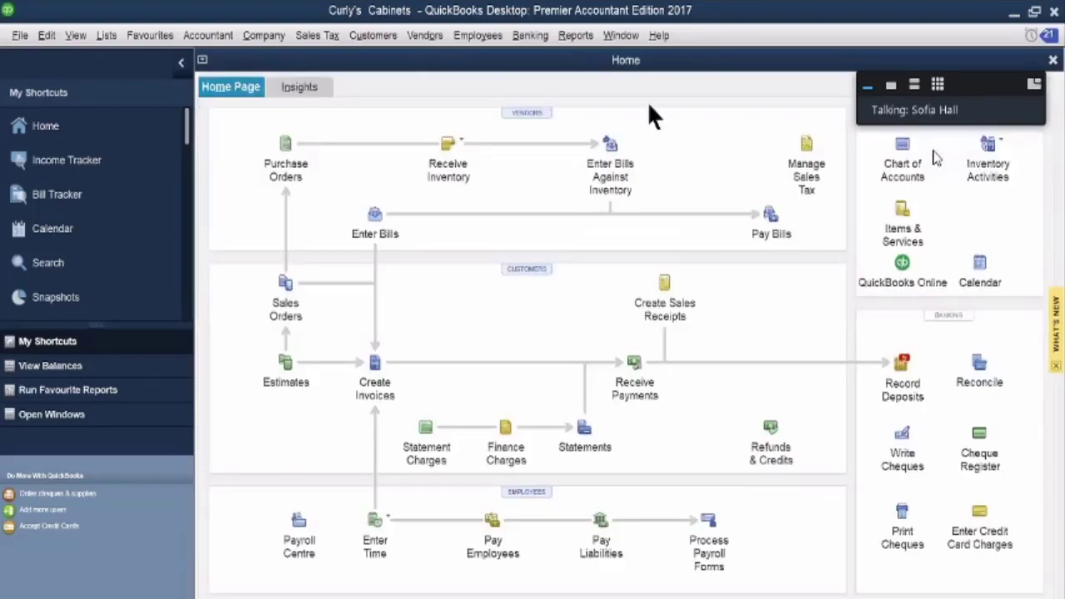
Step: Open the Receiver General's sales tax return through Pay Now in Manage Sales Tax
click(807, 149)
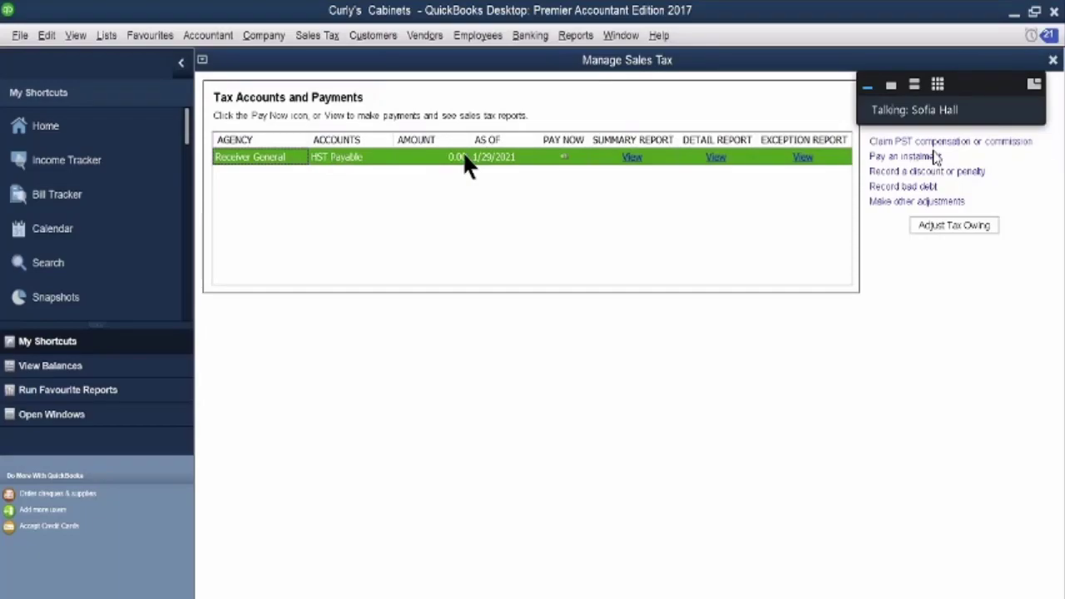
click(502, 158)
click(562, 160)
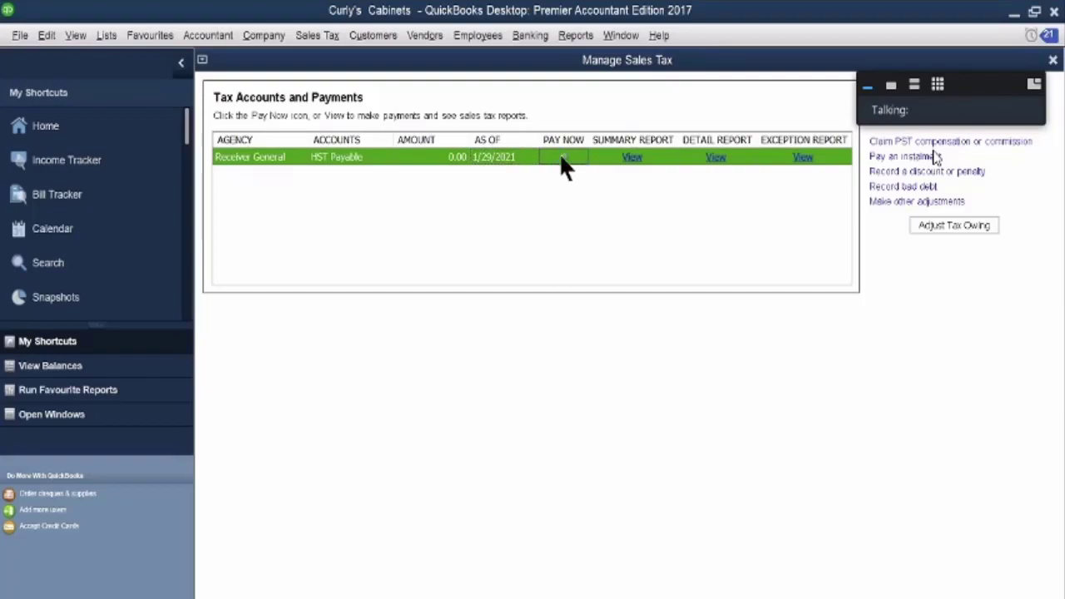
click(561, 158)
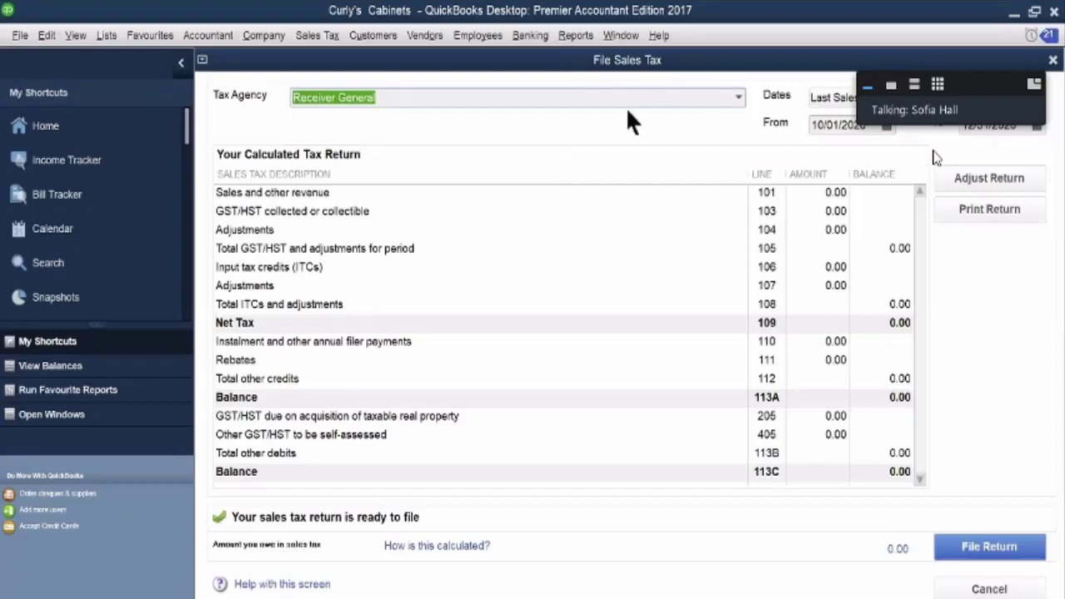
Step: Try to file the return online with the housing rebate or pension plan question answered Yes, and cancel the filing choice
click(1000, 556)
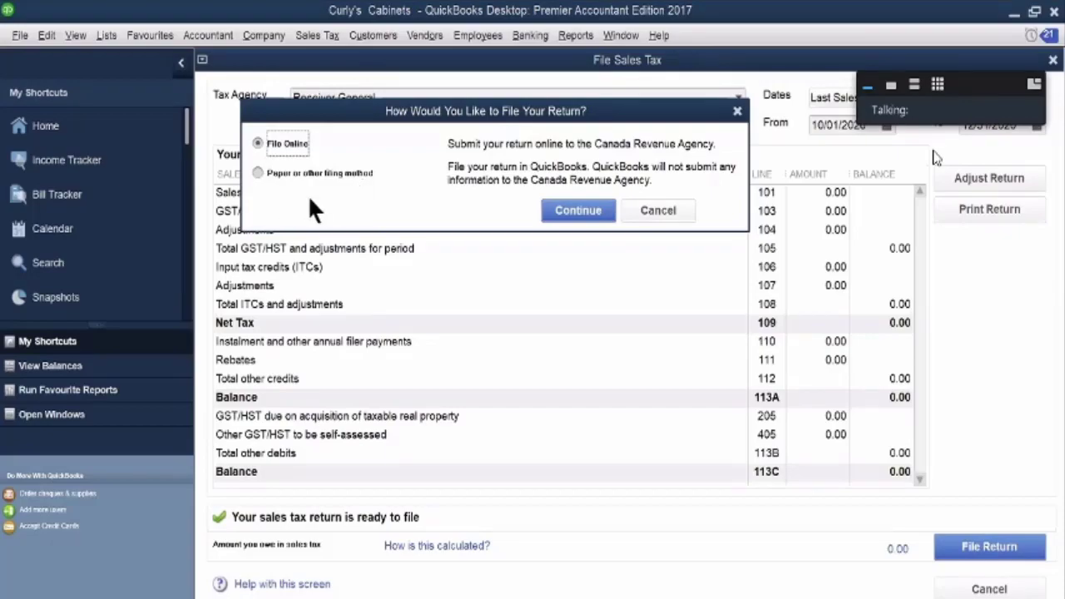
click(574, 213)
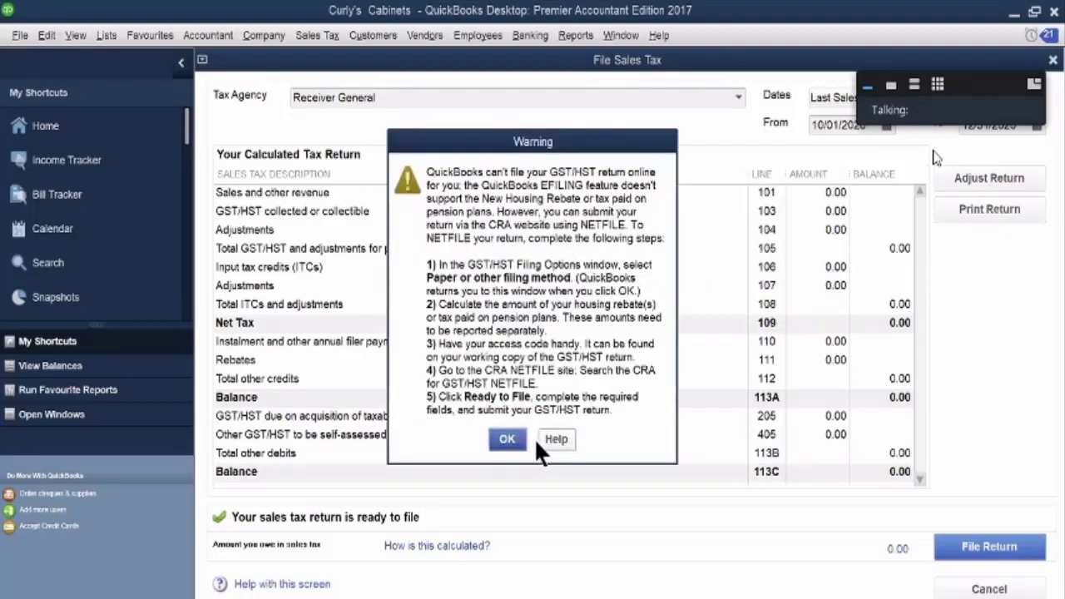
click(654, 211)
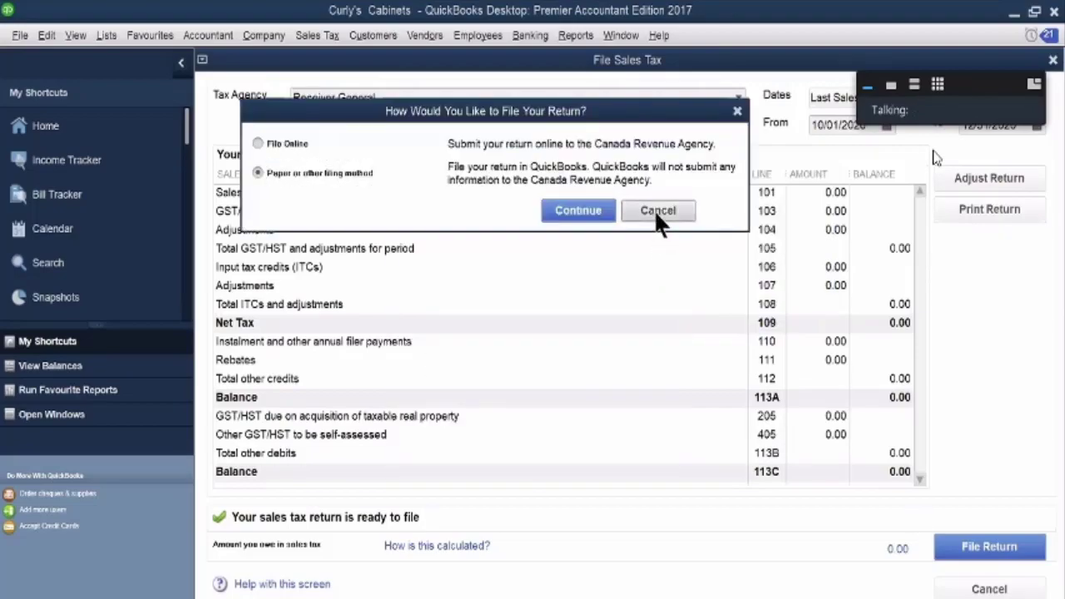
Step: Try to file the return online again, answering No to the housing rebate and pension plan question
click(1004, 553)
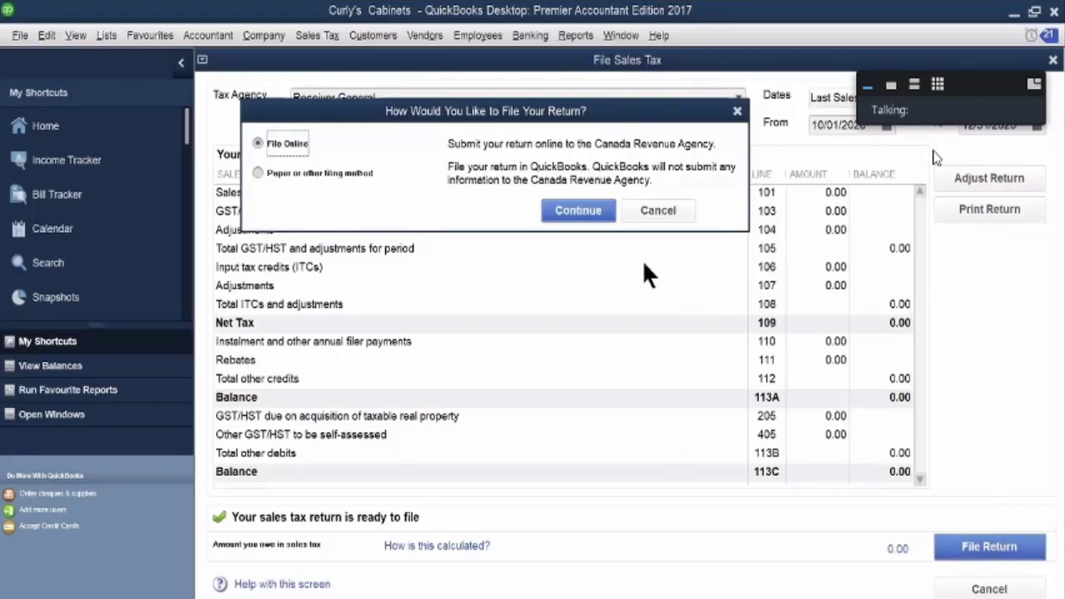
click(580, 213)
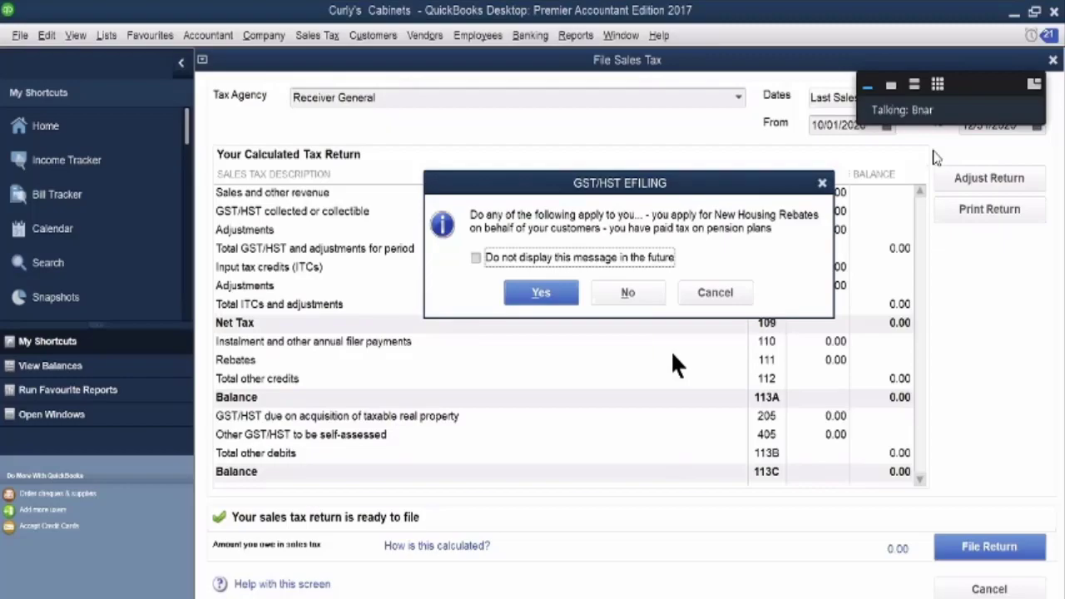
click(626, 293)
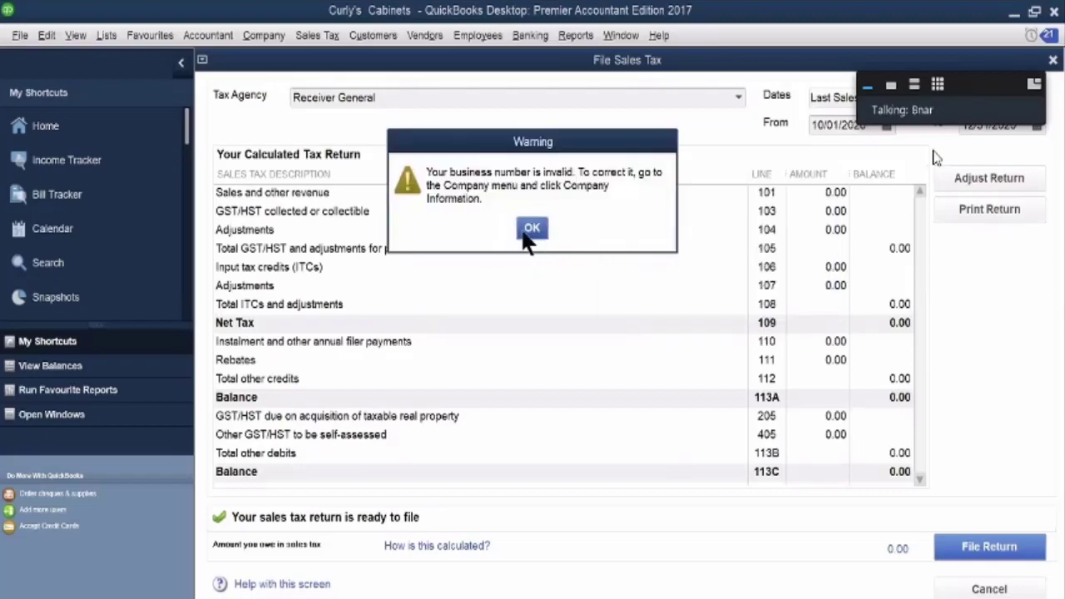
click(532, 230)
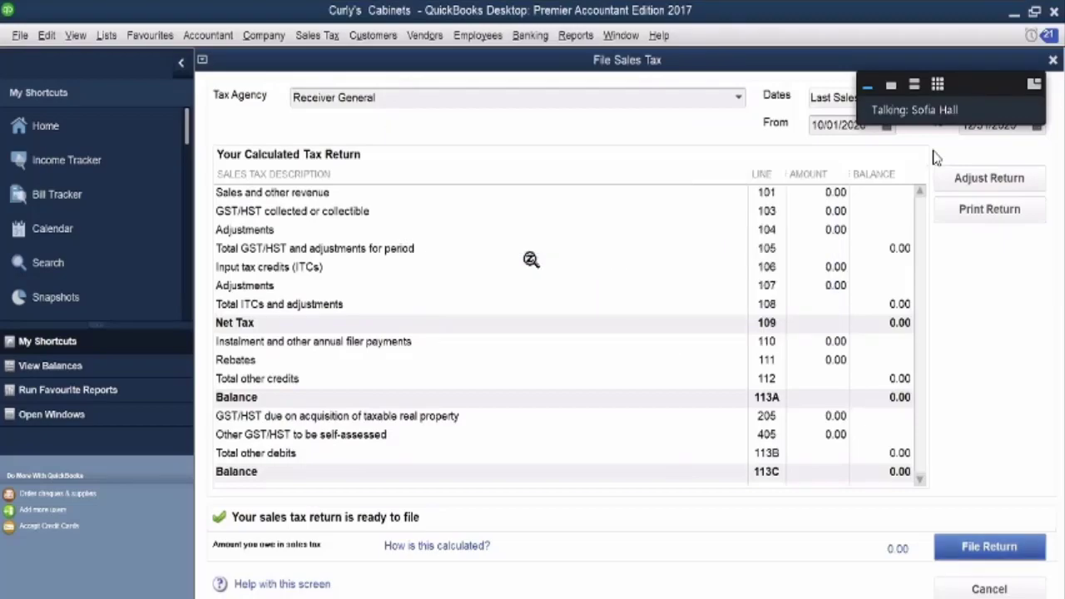
Step: Start filing by paper or other filing method without printing, cancel before filing, and close the return and Manage Sales Tax
click(1031, 555)
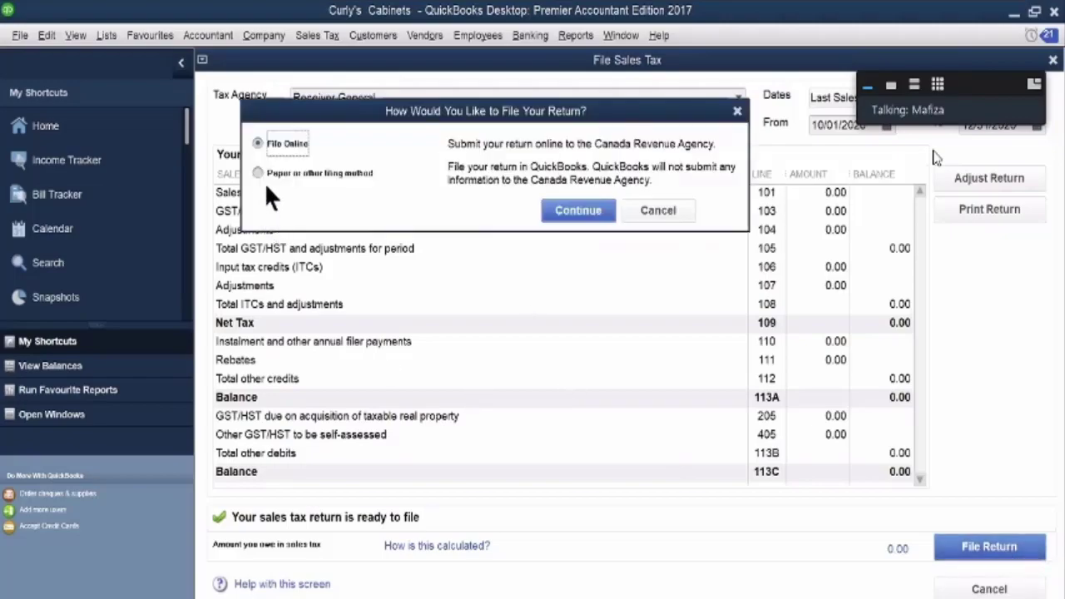
click(259, 174)
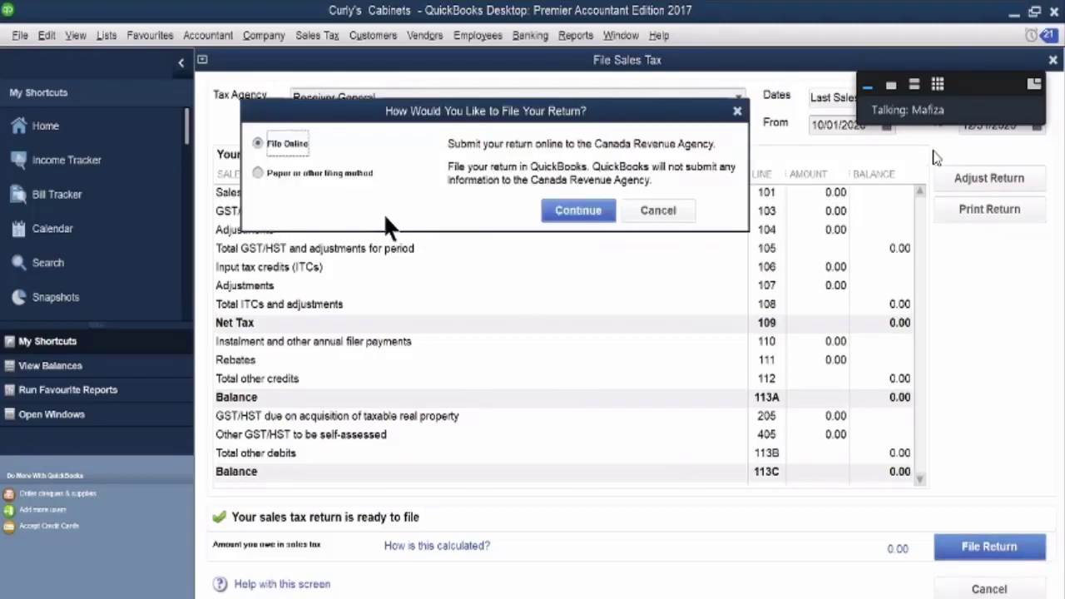
click(568, 218)
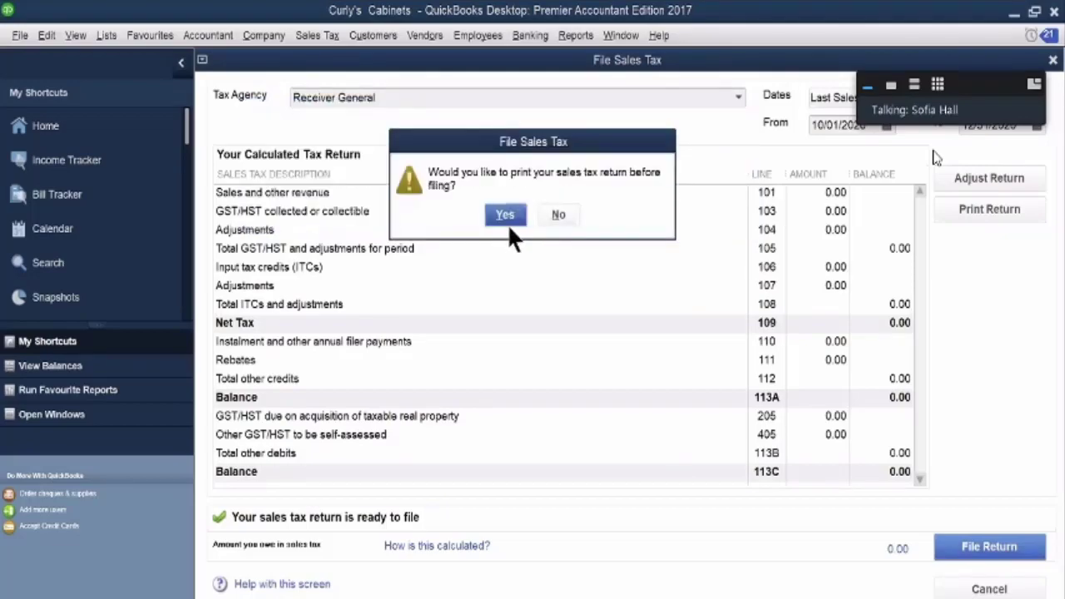
click(556, 218)
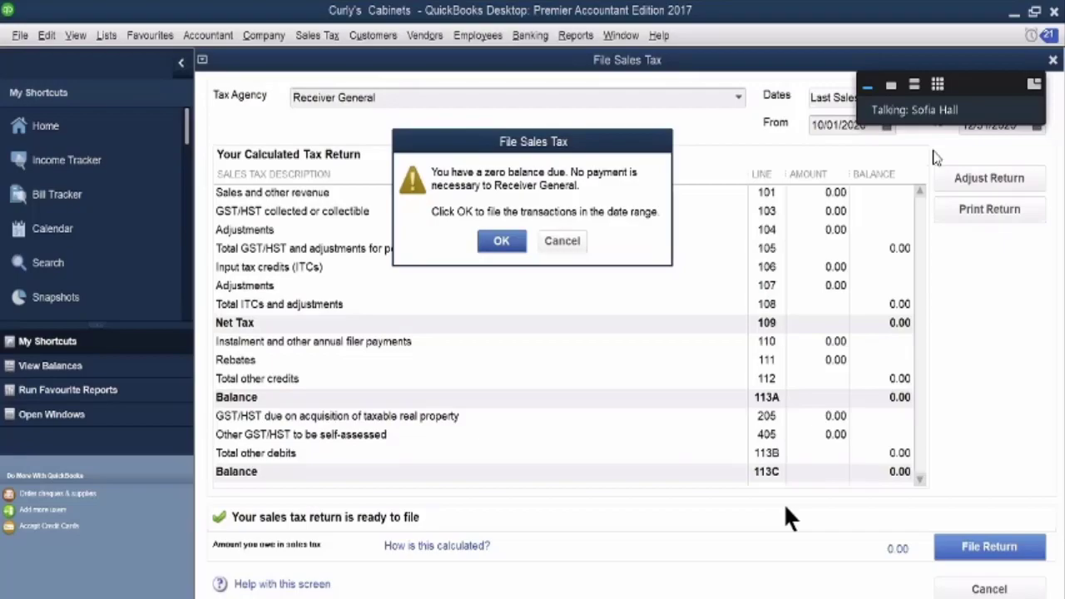
click(565, 243)
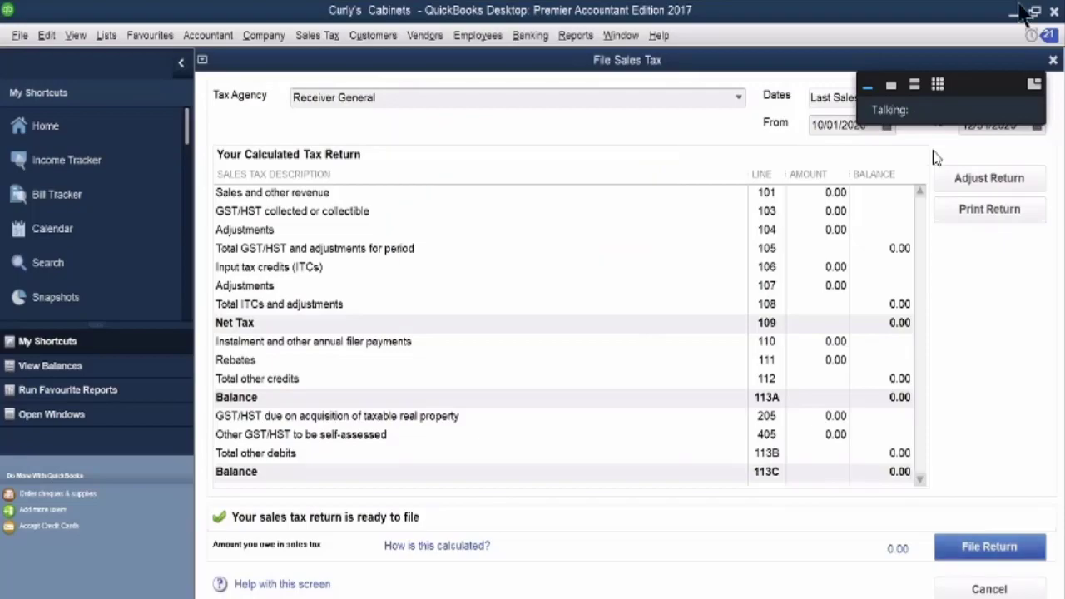
click(1052, 61)
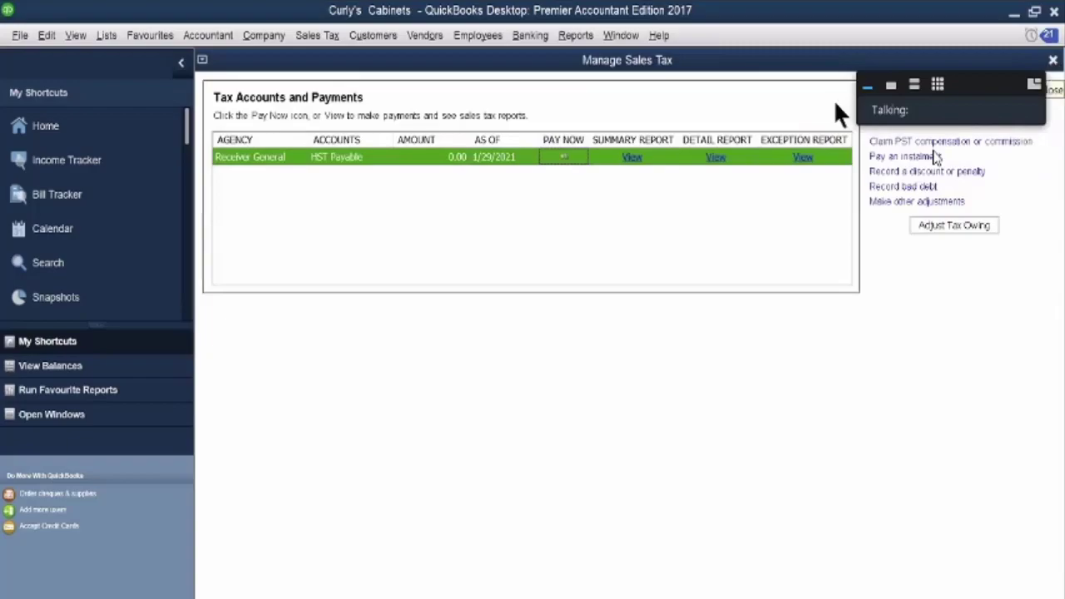
click(1052, 61)
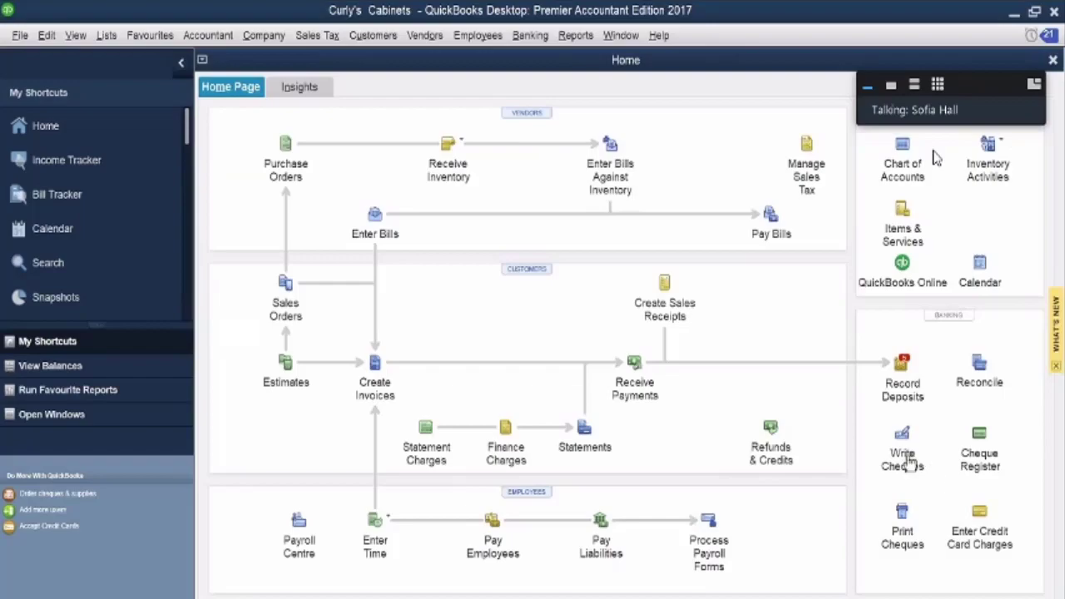
Step: Look at the previous bill payment cheque from Write Cheques, close the cheque window, and open Pay Bills
click(906, 459)
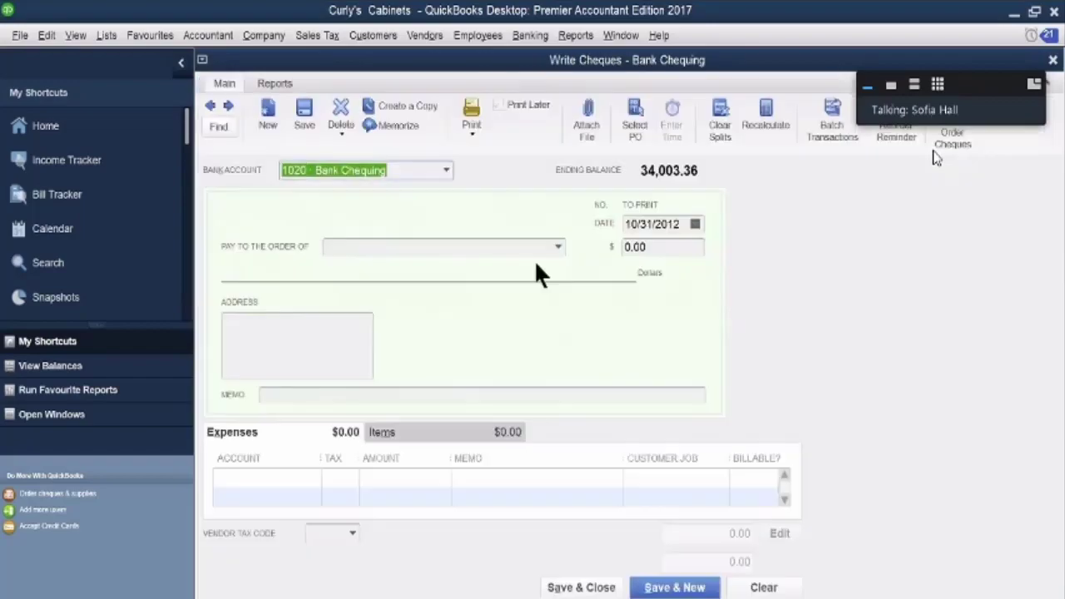
click(209, 106)
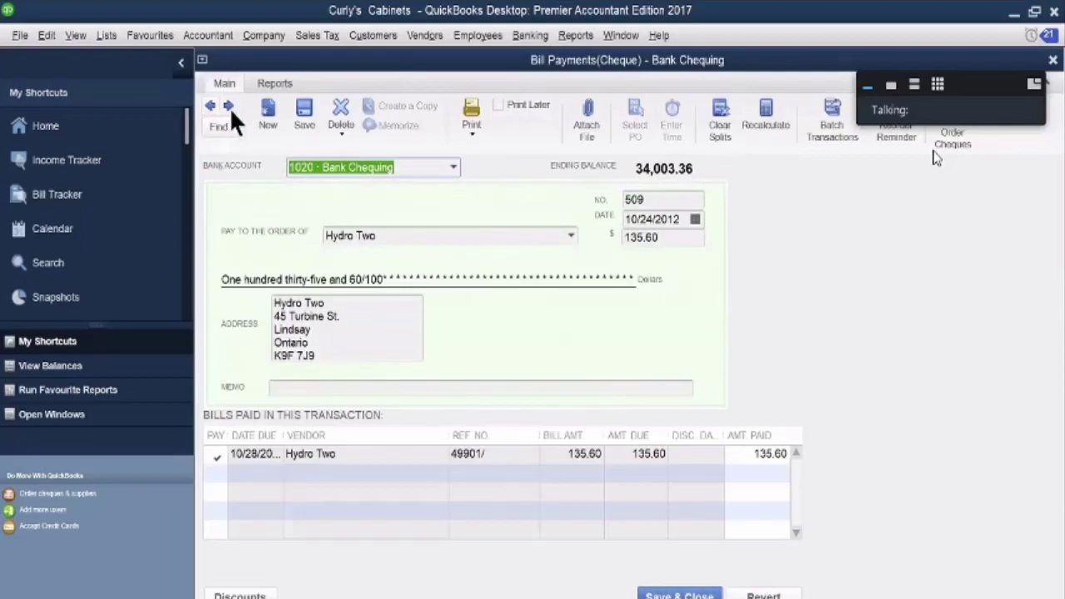
click(229, 108)
click(1052, 60)
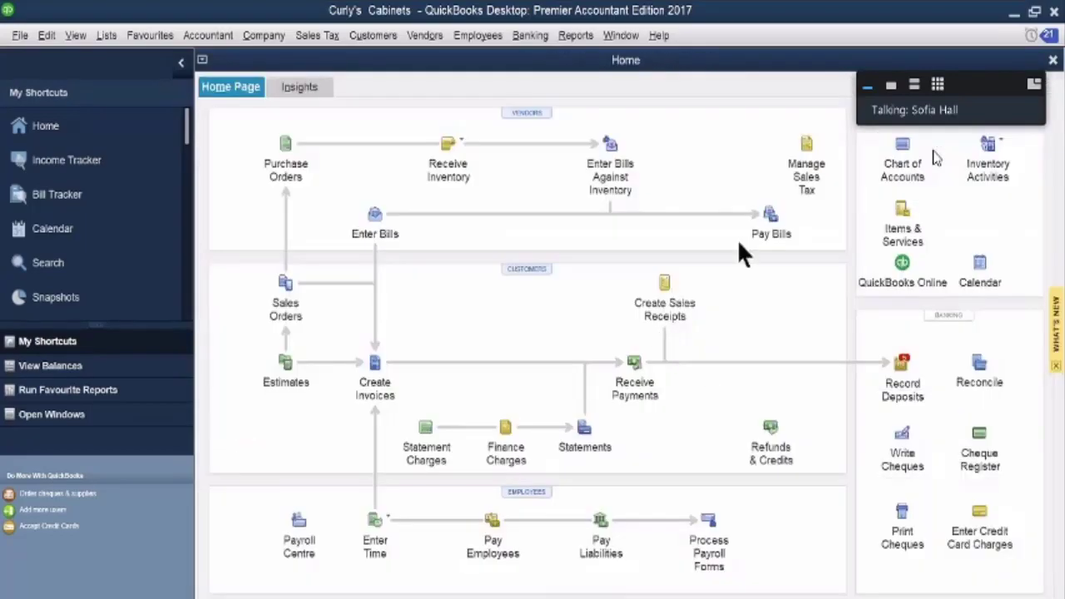
click(767, 218)
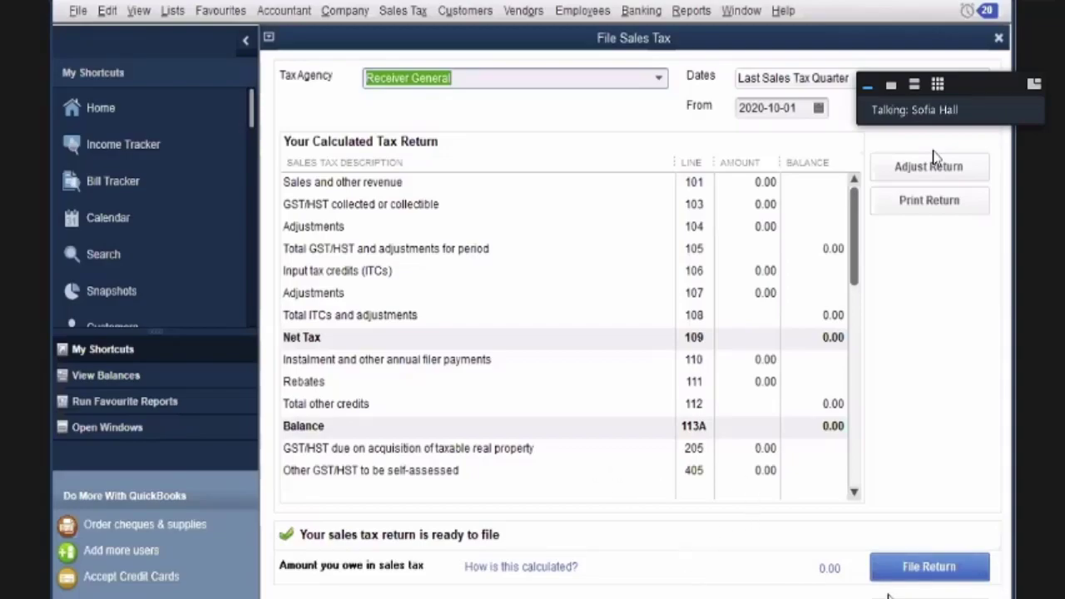
Step: Cancel the open sales tax return, reopen it for the Receiver General with Pay Now, and view its remaining lines
click(929, 598)
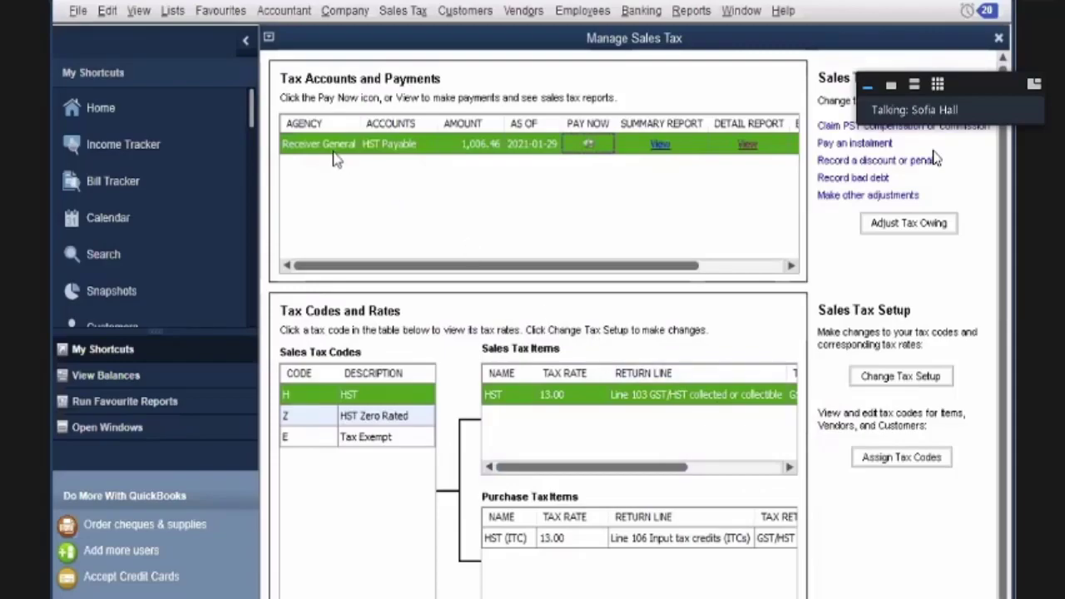
click(589, 145)
scroll(579, 240, down, 1)
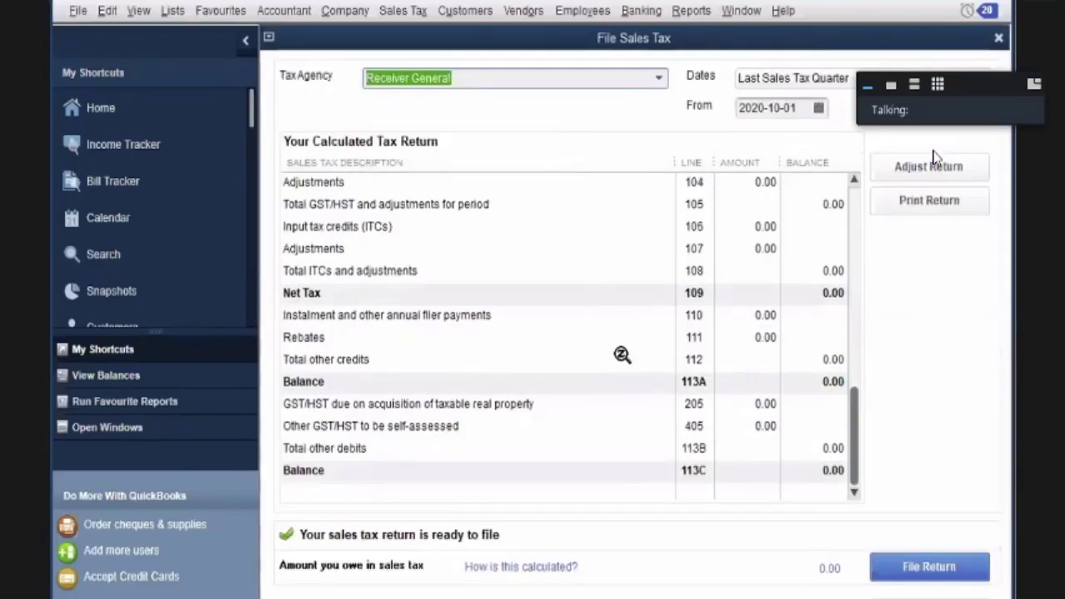
Step: Preview the sales tax return's printout, cancel printing, and close the return and Manage Sales Tax
scroll(640, 391, up, 1)
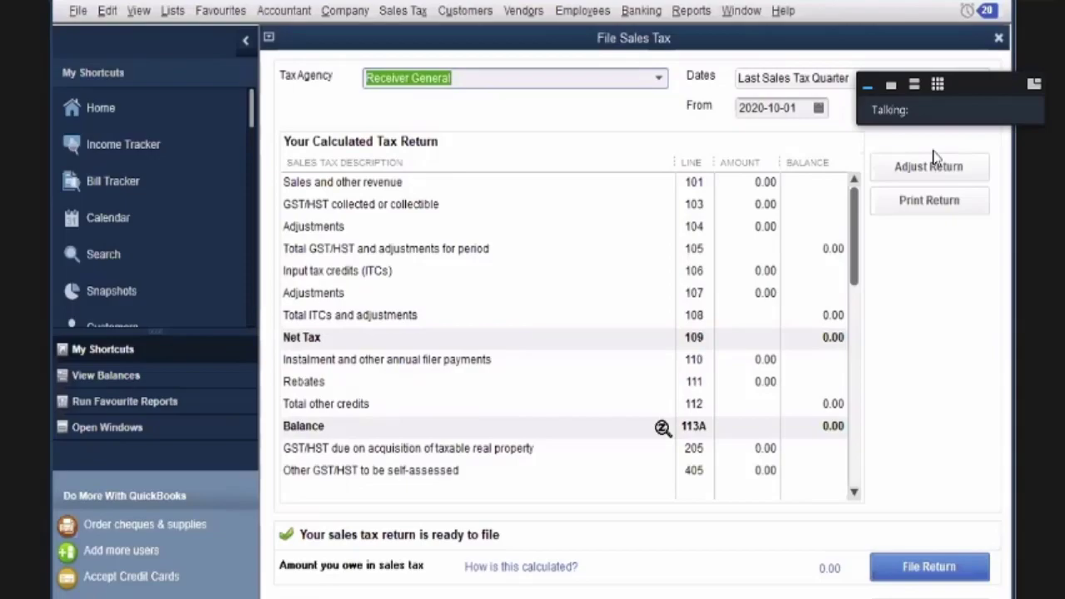
click(931, 212)
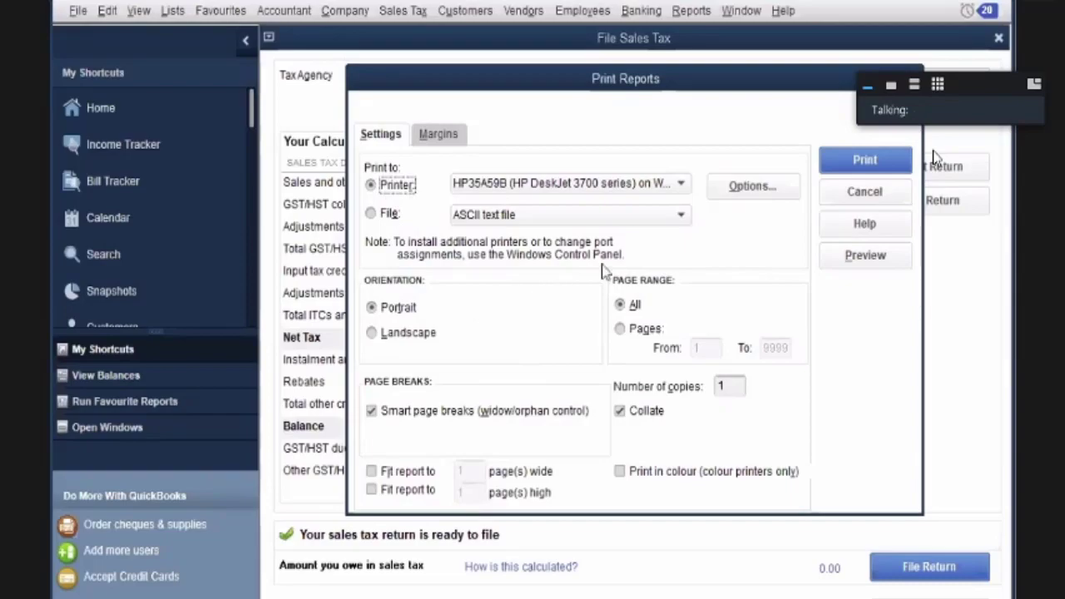
click(866, 259)
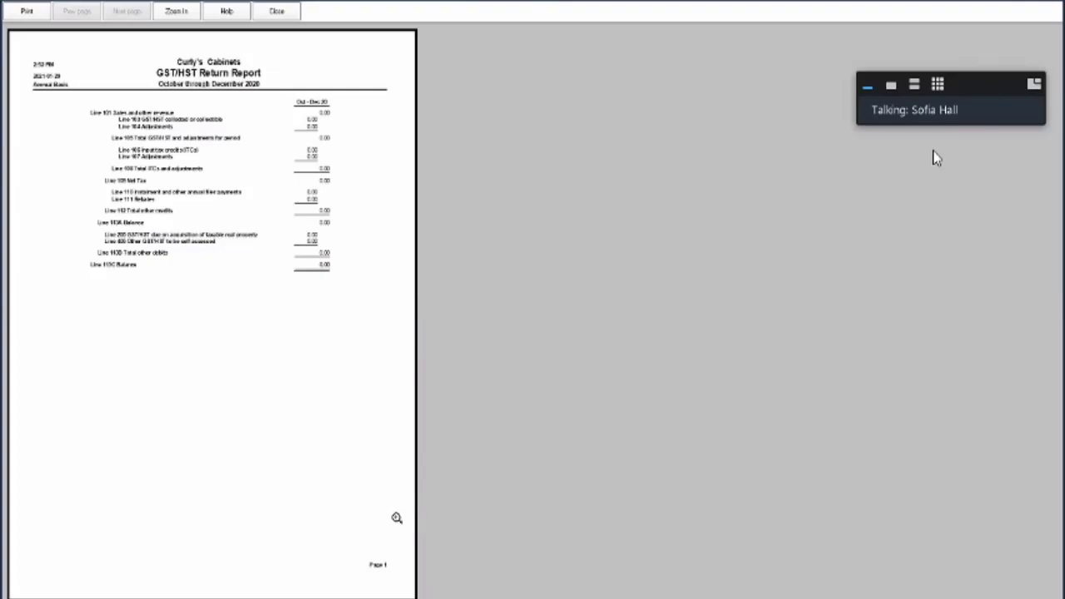
click(287, 13)
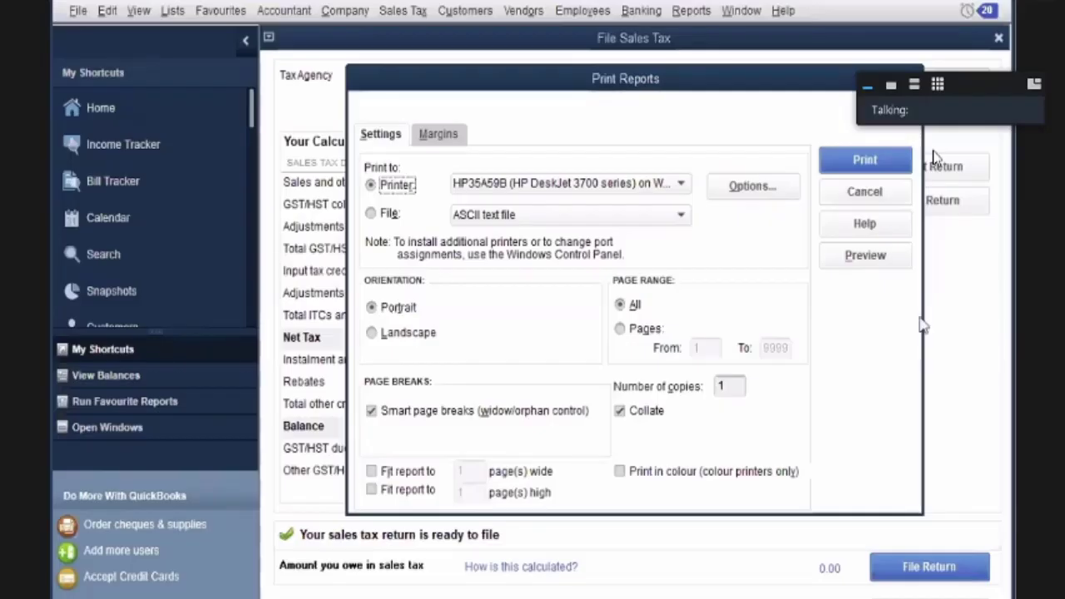
click(885, 200)
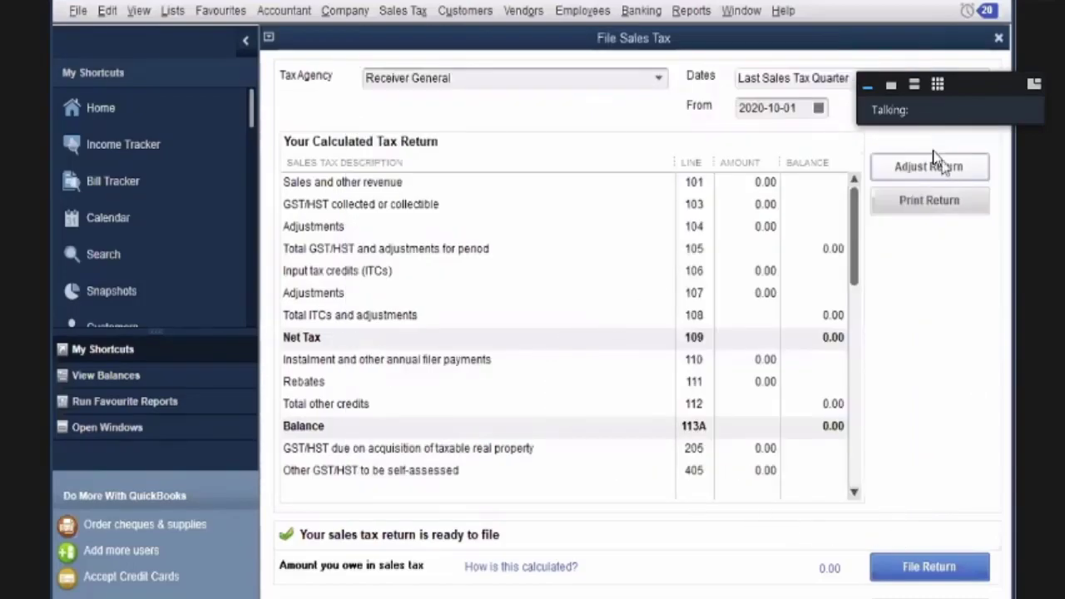
click(998, 38)
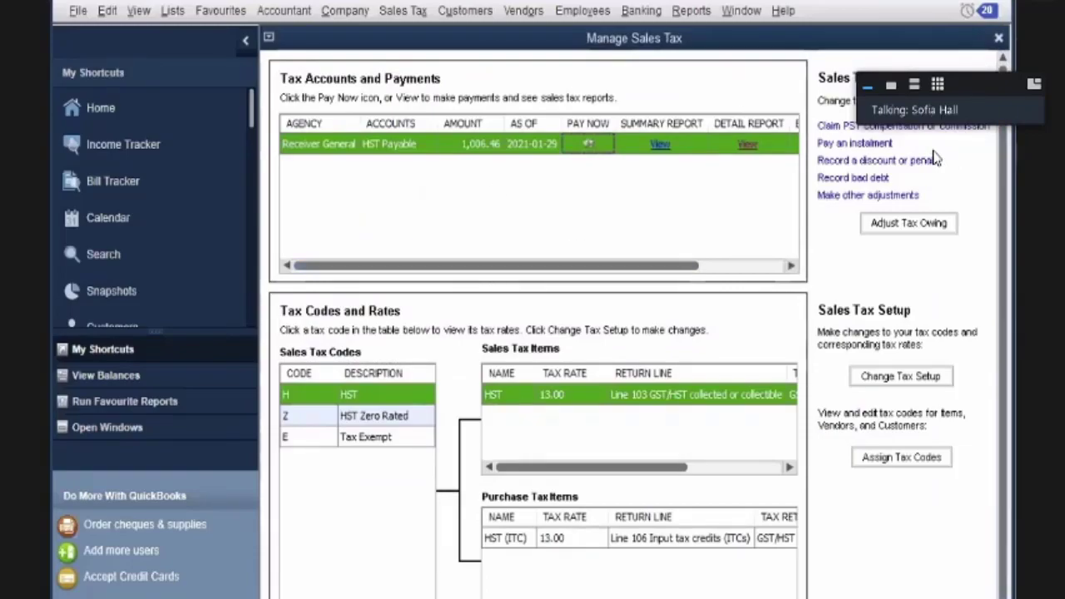
click(998, 38)
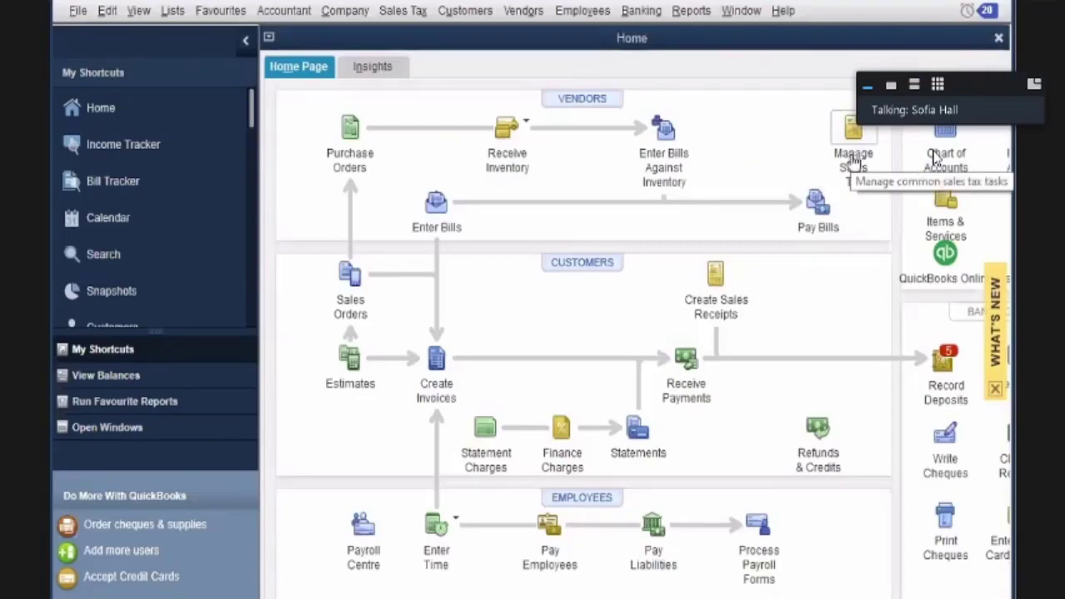
Step: Pay only the Receiver General bill by cheque marked to be printed, dated 2020-12-31, from 1020 Bank Chequing, and finish the payment summary
click(816, 223)
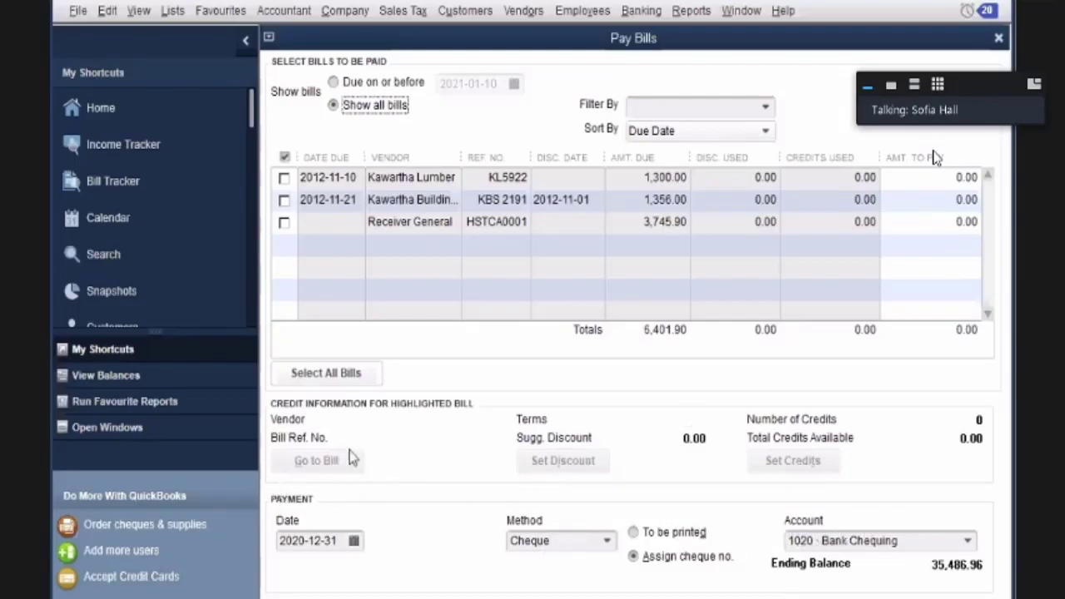
click(634, 533)
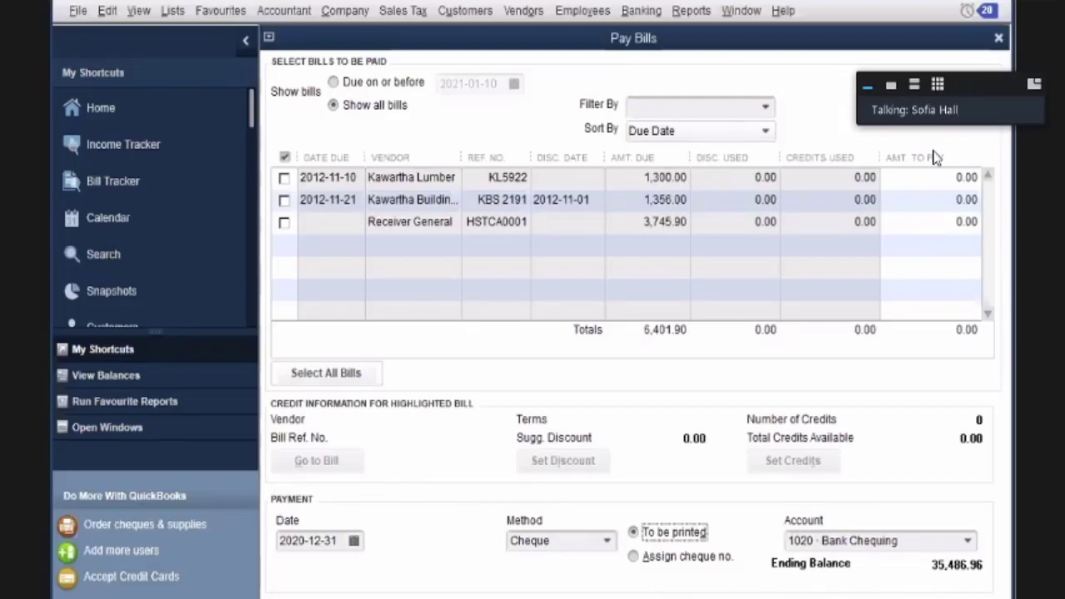
click(283, 177)
click(304, 200)
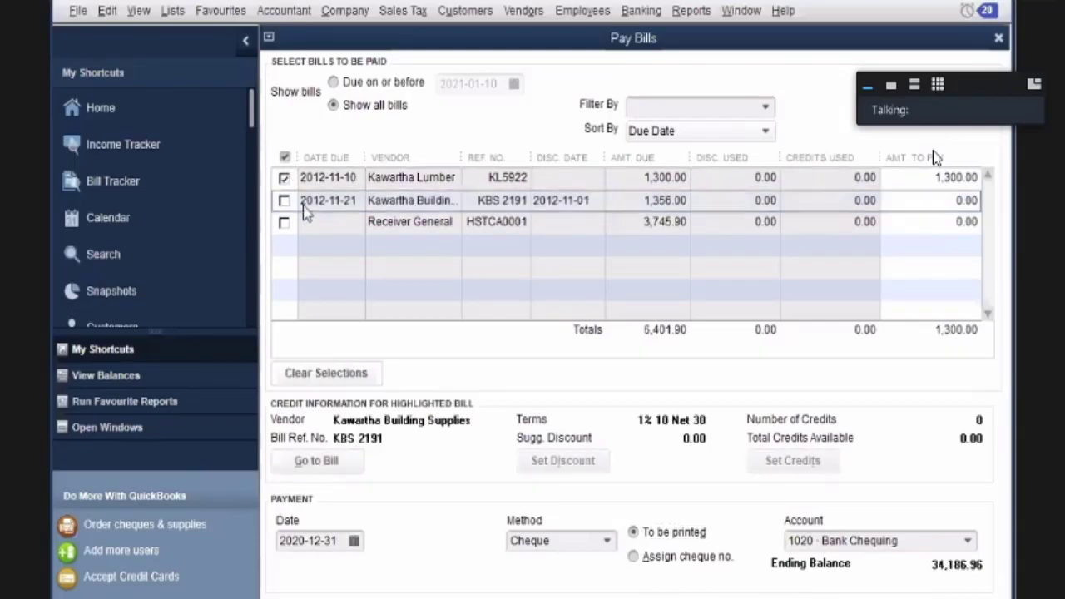
click(284, 201)
click(283, 200)
click(284, 177)
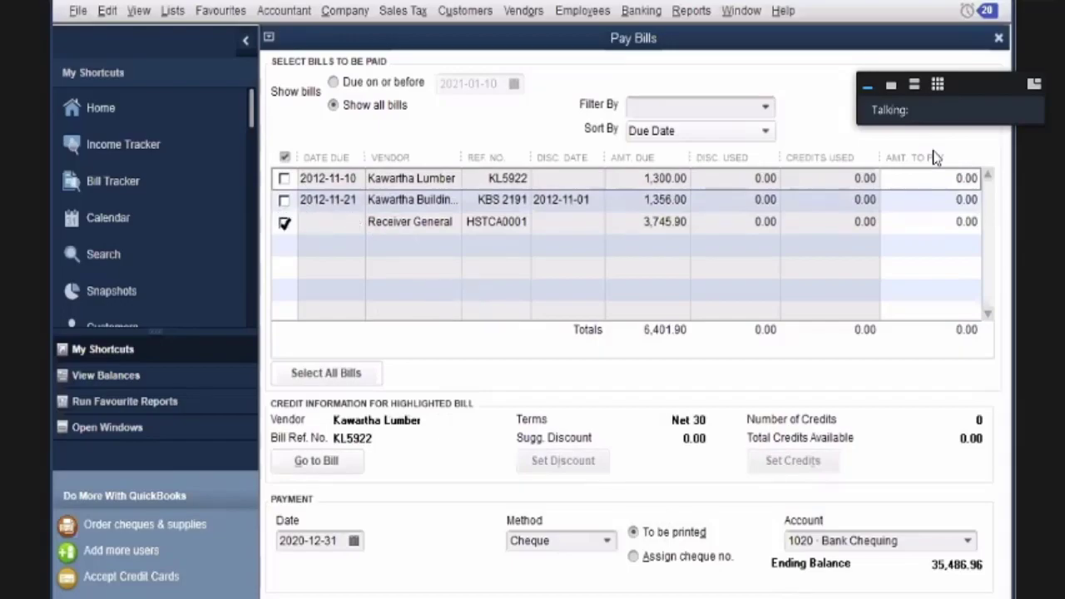
click(283, 222)
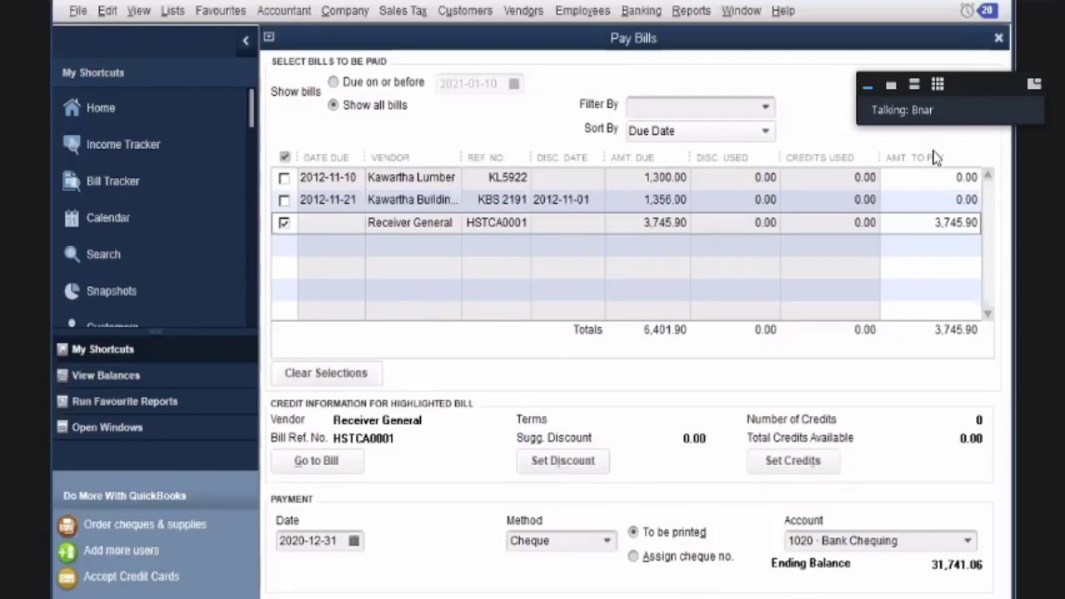
click(865, 597)
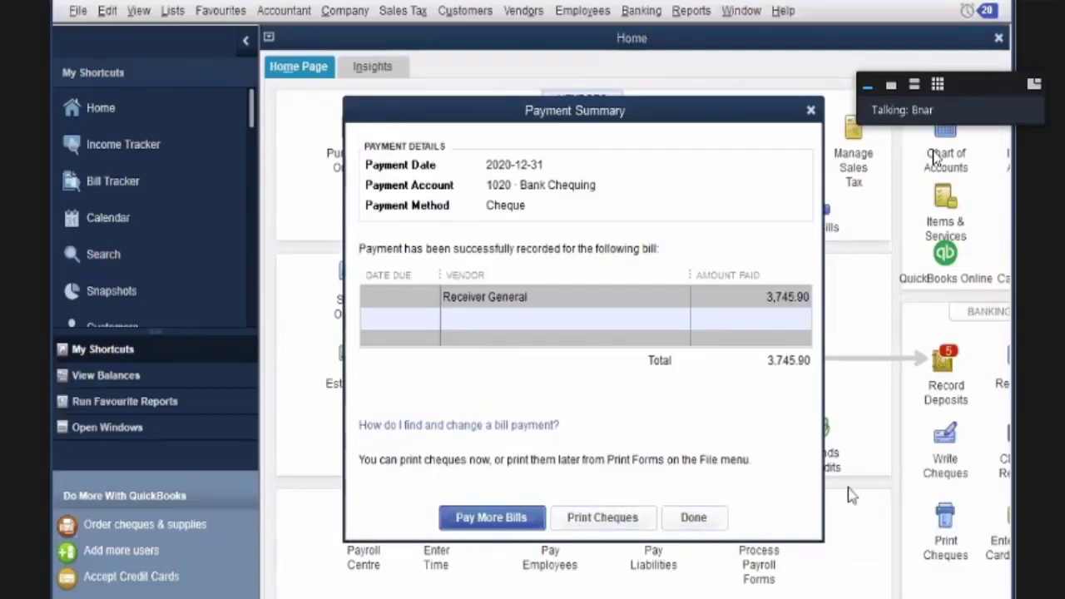
click(693, 522)
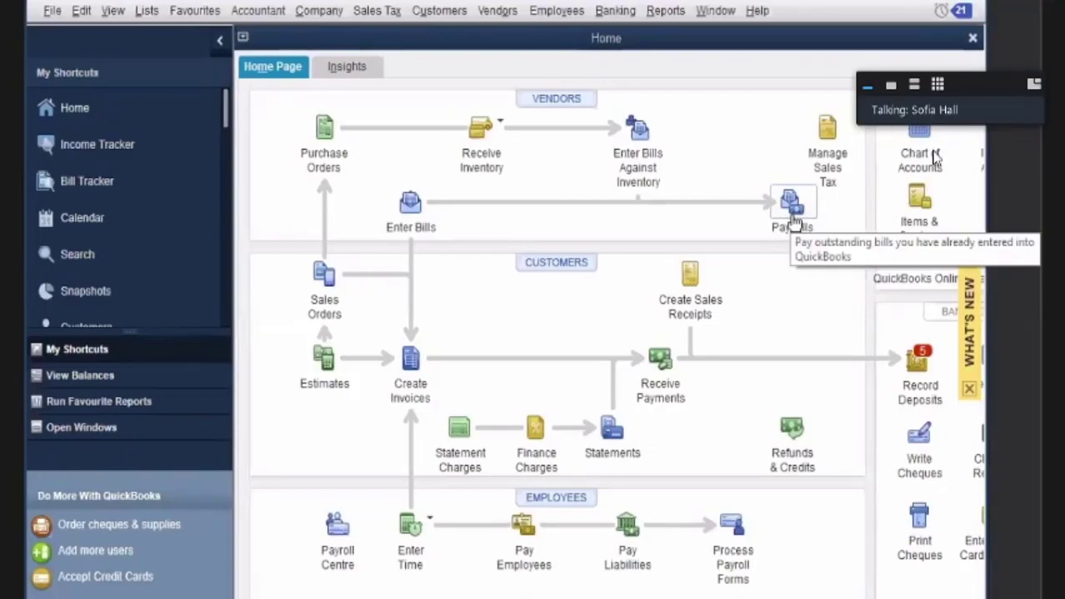
Step: Look at the previous cheque from a blank Write Cheques form and return to the Home page
click(932, 453)
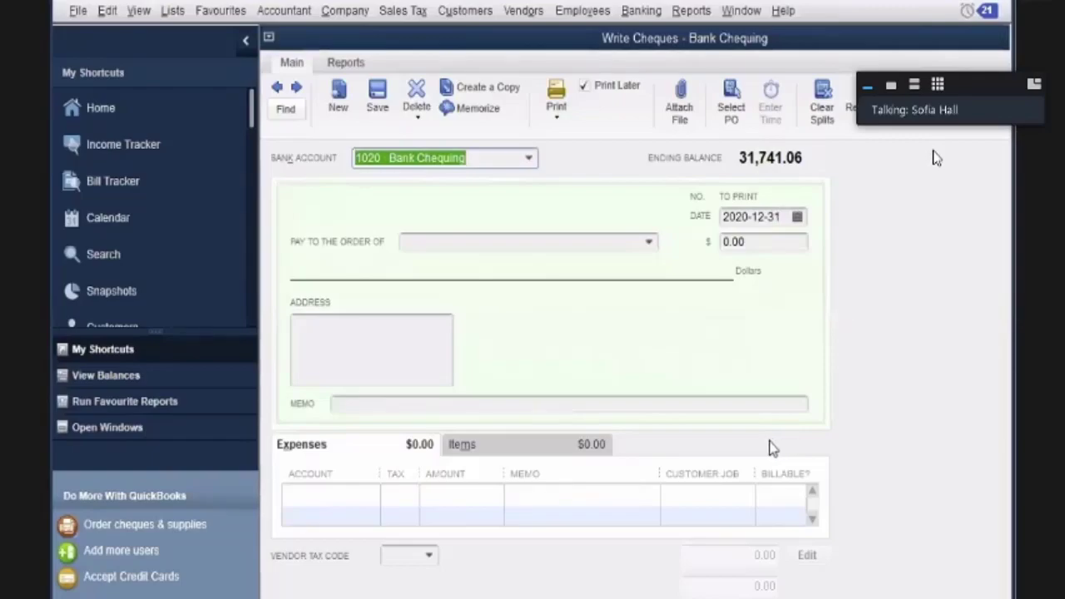
click(277, 90)
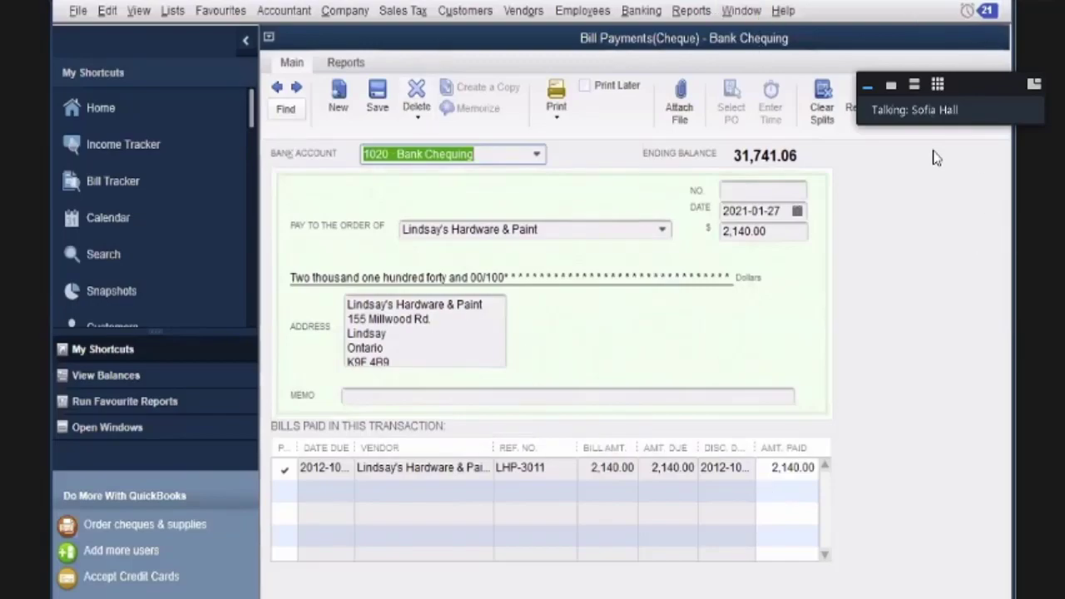
click(177, 112)
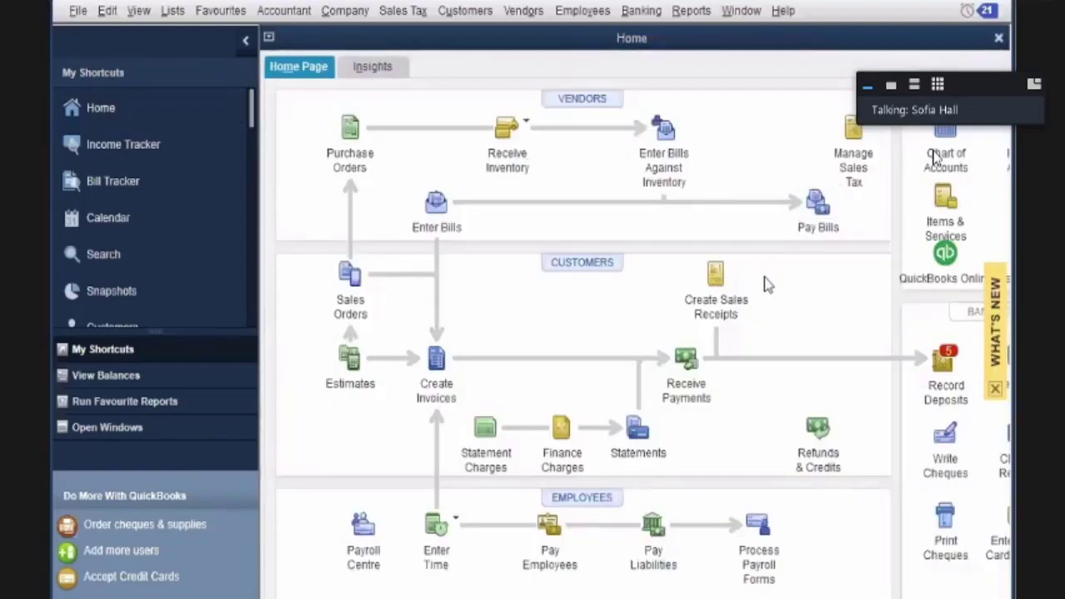
Step: Check the remaining unpaid bills in Pay Bills, reopen the bill payment cheque to Lindsay's Hardware & Paint, and return to the Home page
click(818, 226)
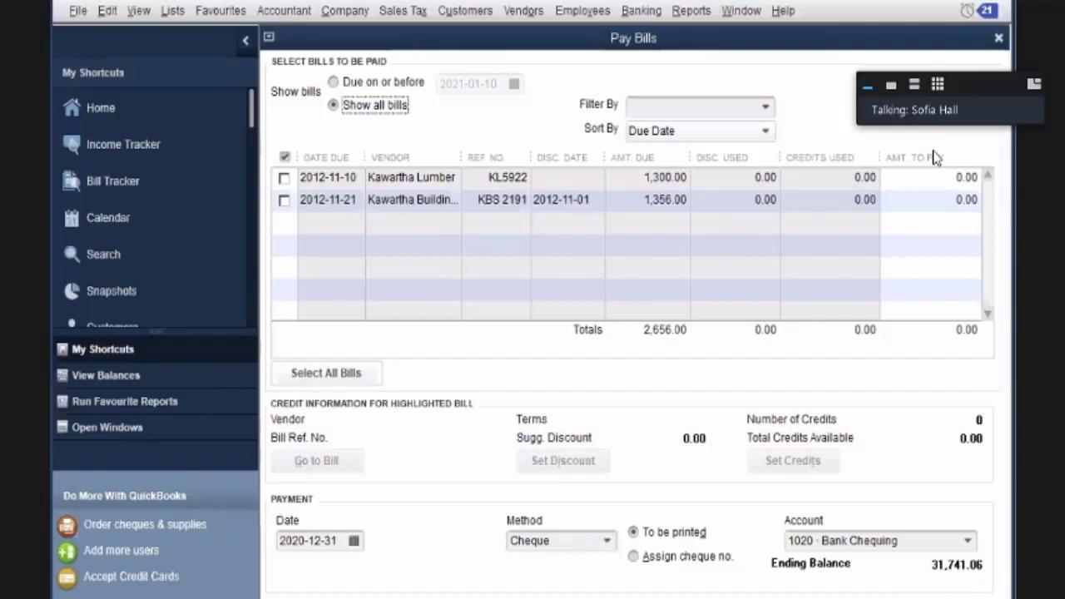
key(Escape)
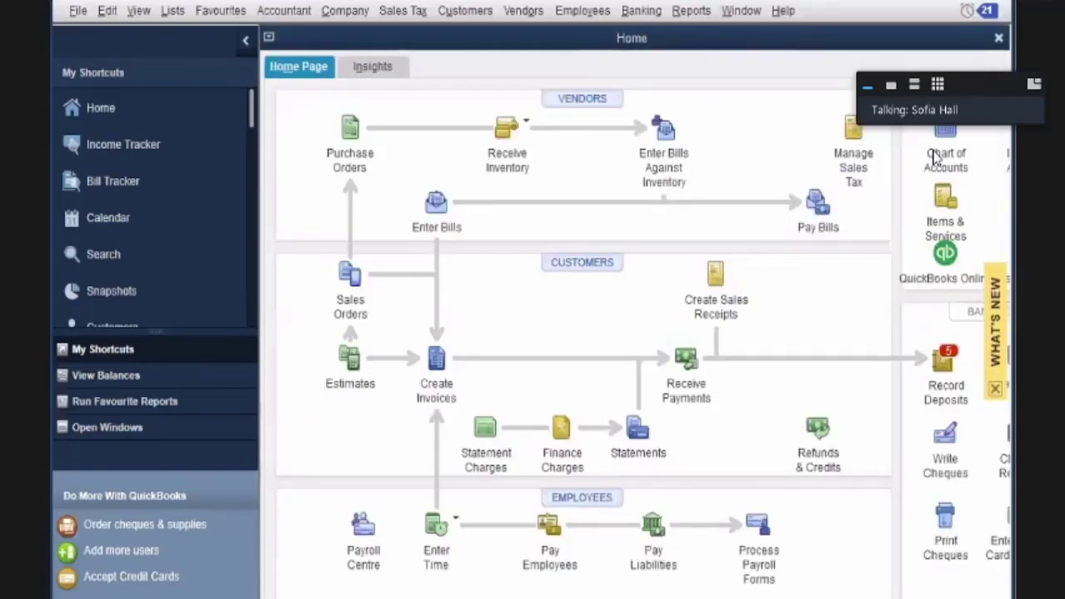
scroll(933, 158, right, 2)
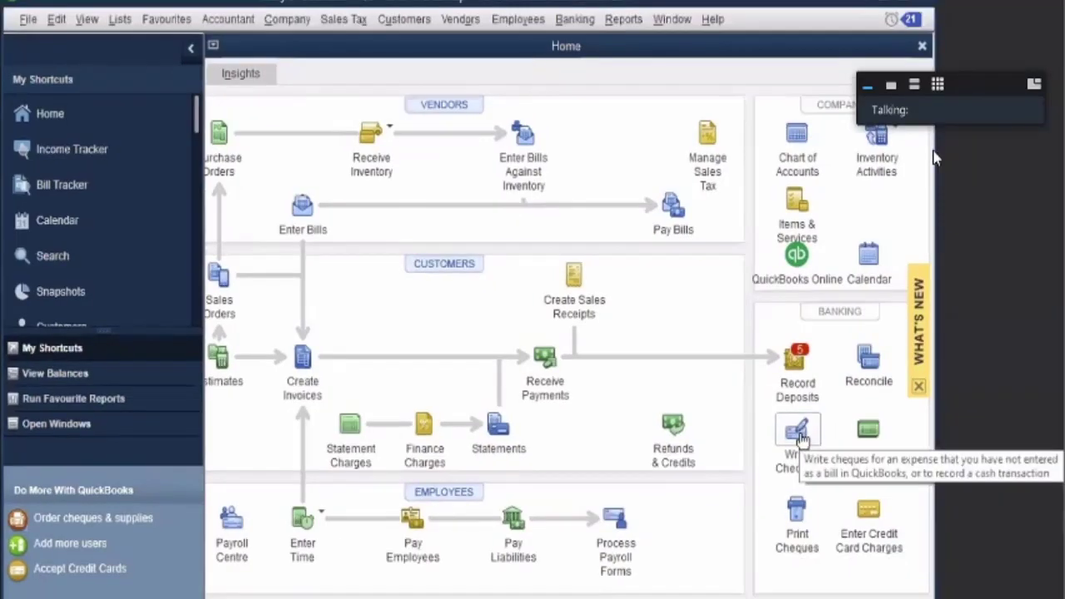
click(798, 433)
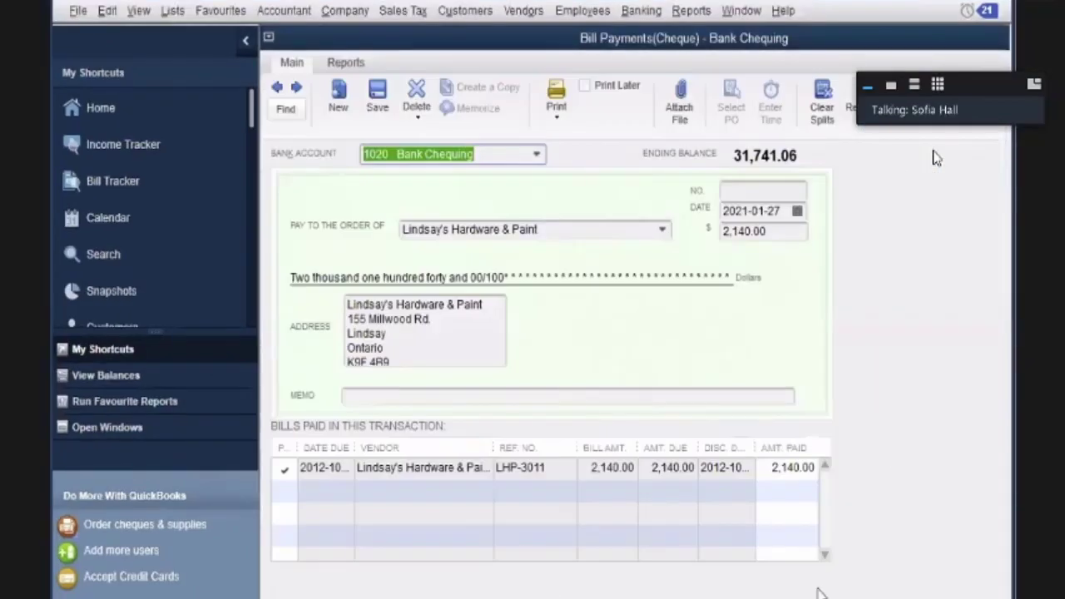
click(125, 107)
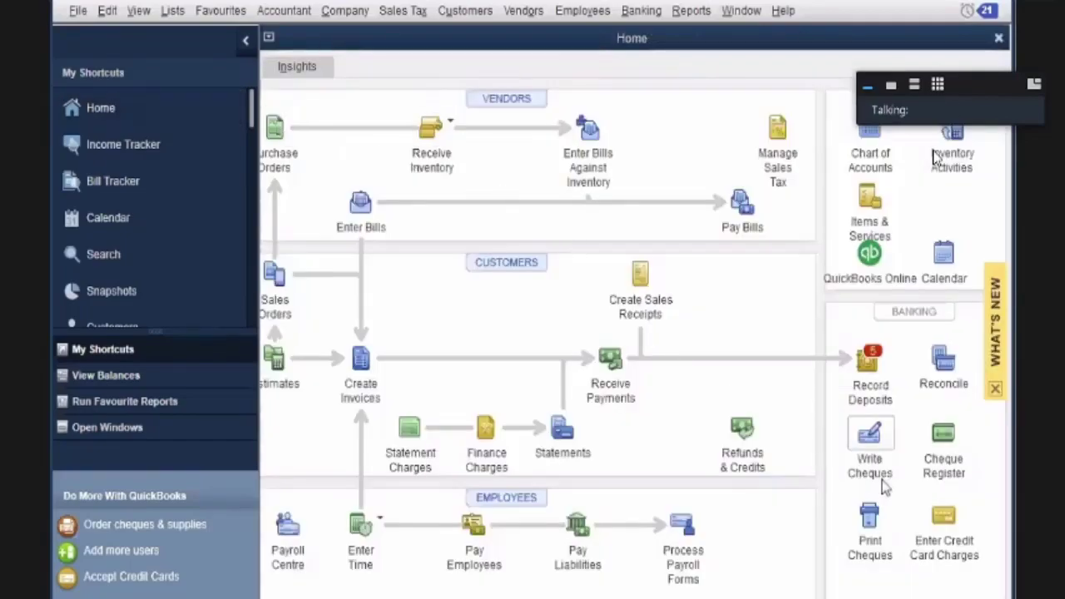
Step: Open the cheque register for 1020 Bank Chequing and review its entries from the earliest to the Receiver General payment
click(965, 468)
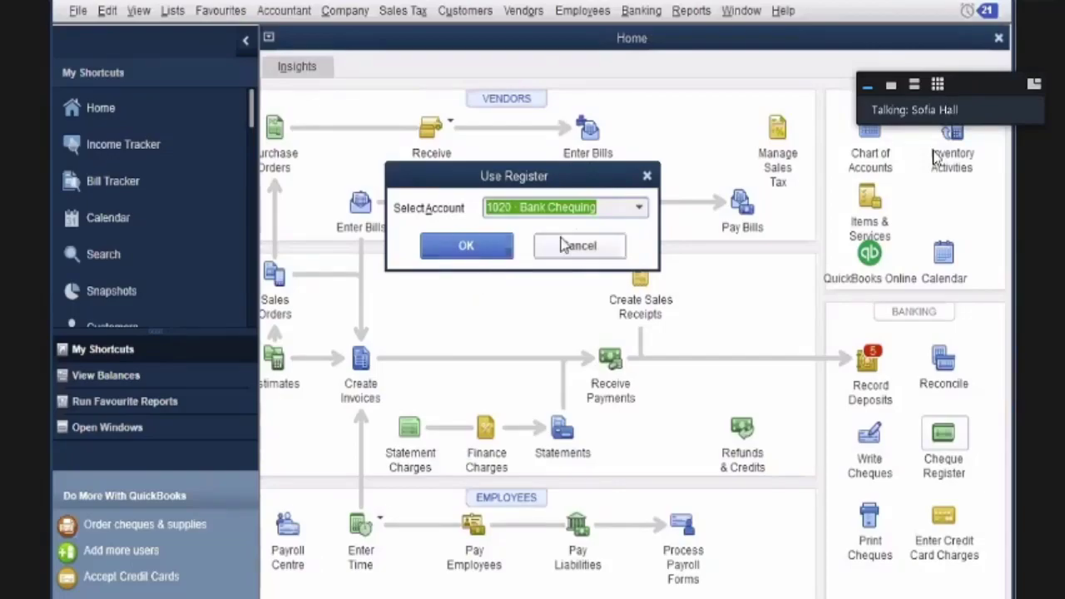
click(466, 246)
scroll(701, 383, up, 5)
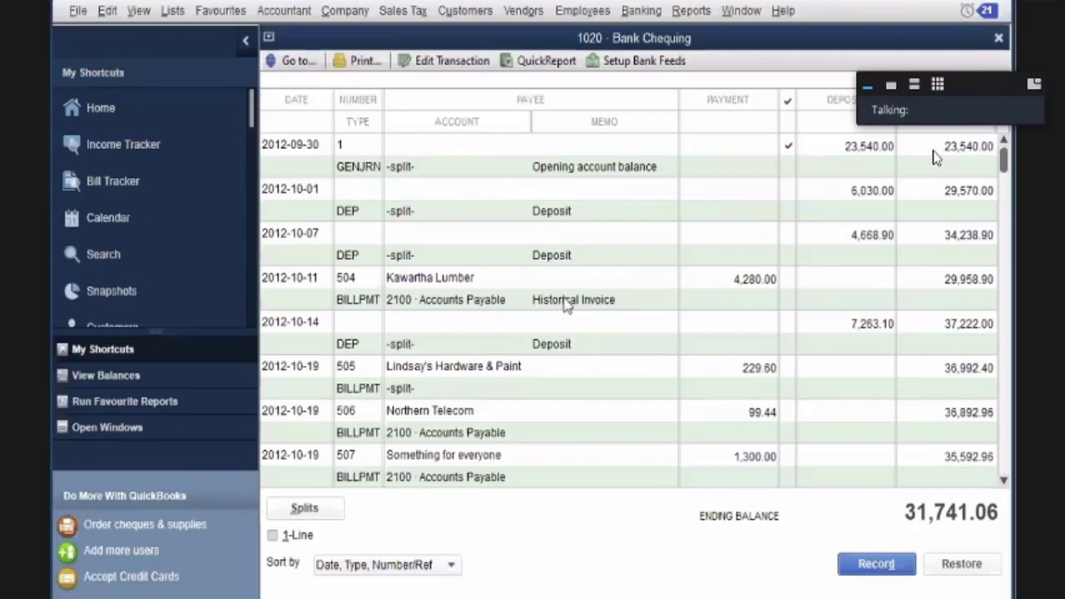
scroll(566, 304, down, 2)
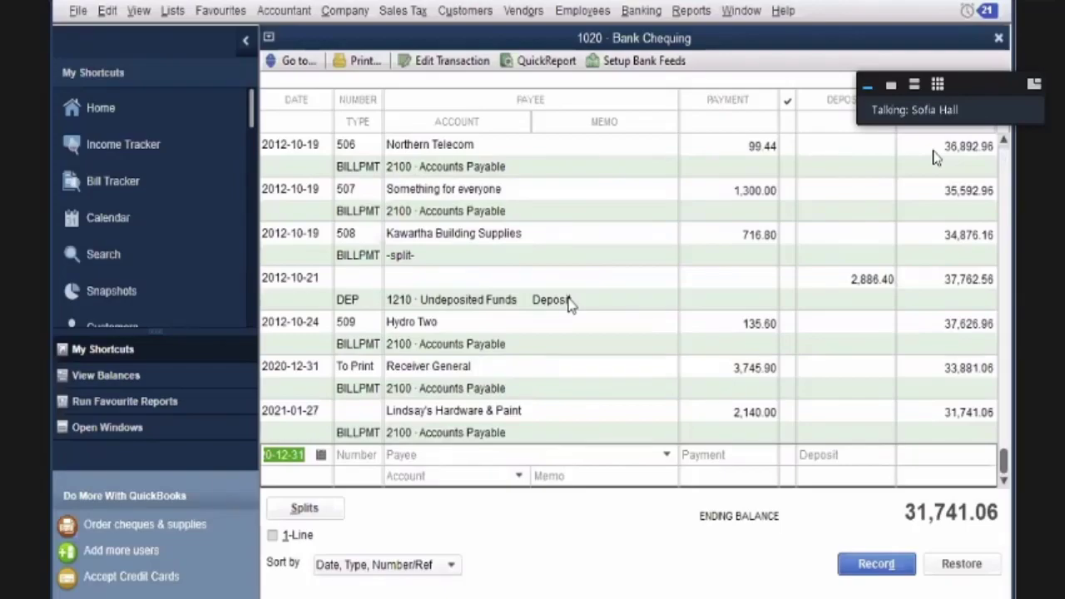
Step: Review the transactions in the 1020 Bank Chequing register from beginning to end and close the register
scroll(568, 303, up, 2)
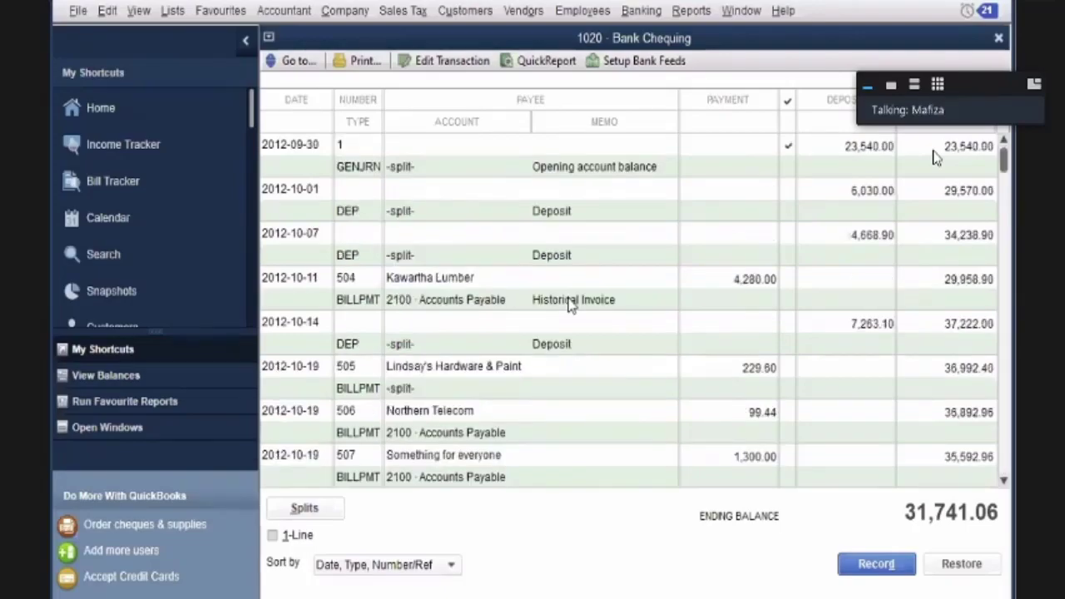
scroll(574, 304, down, 2)
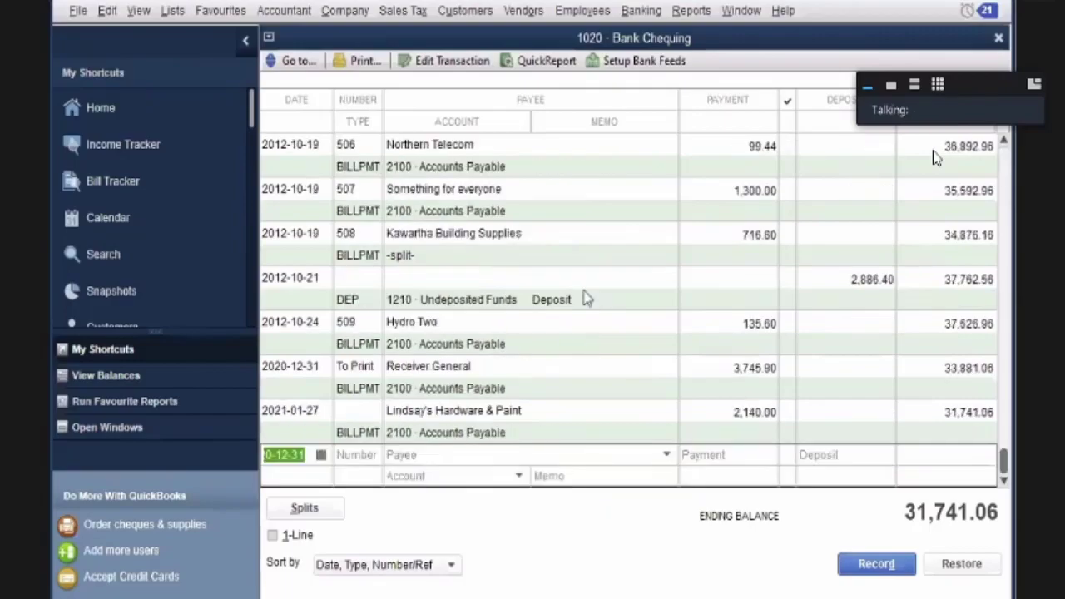
scroll(612, 380, up, 3)
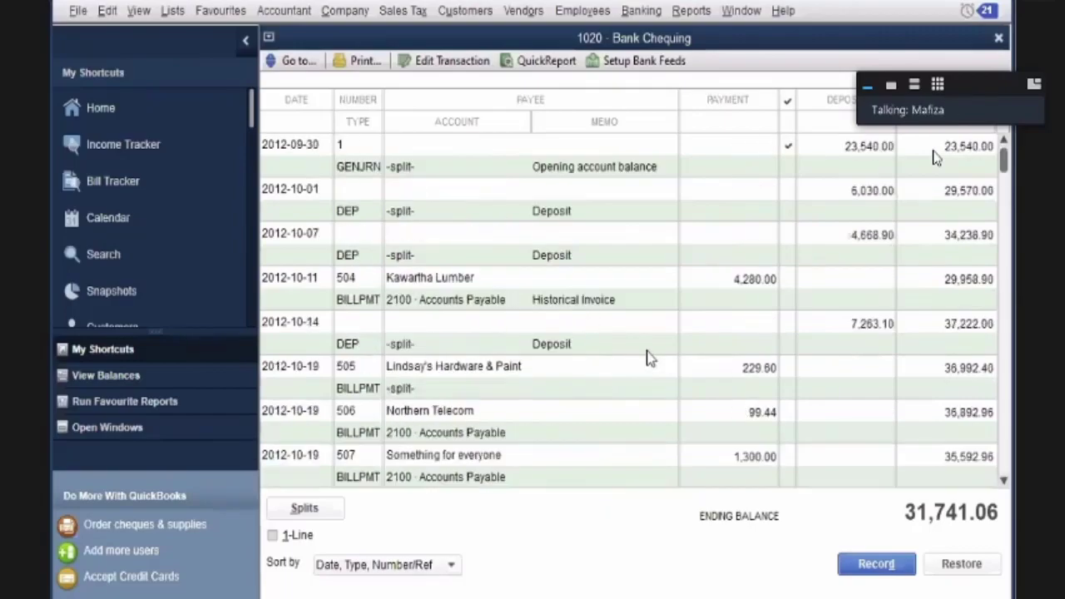
scroll(660, 354, down, 3)
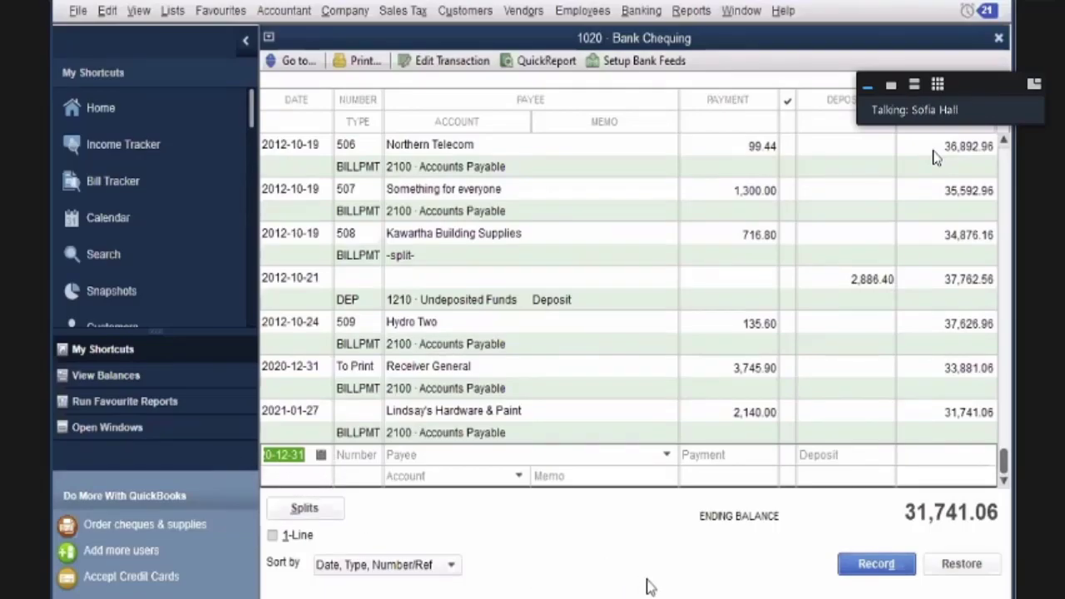
click(999, 38)
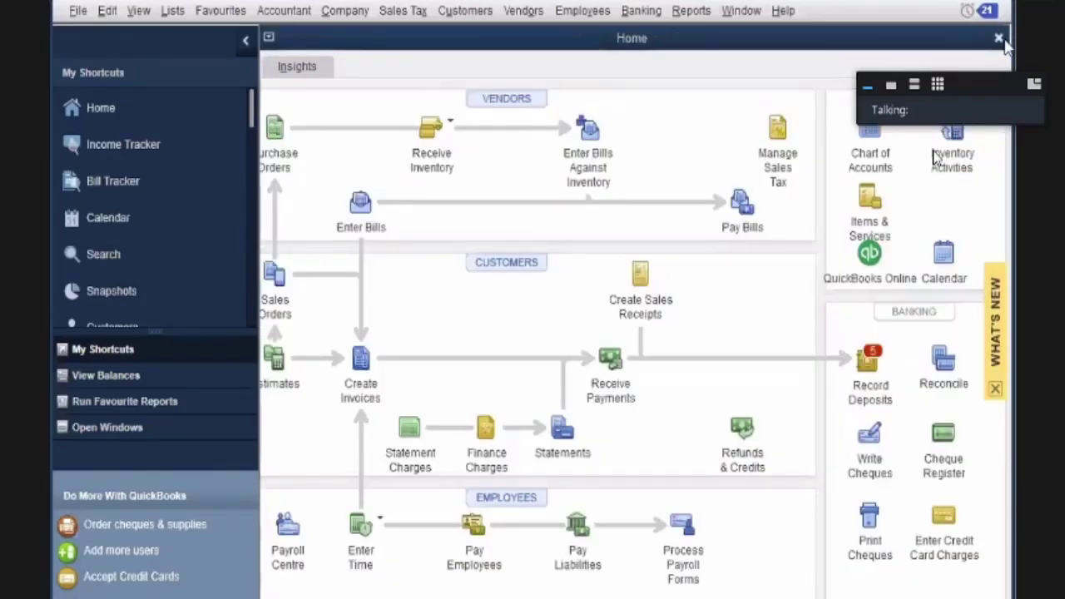
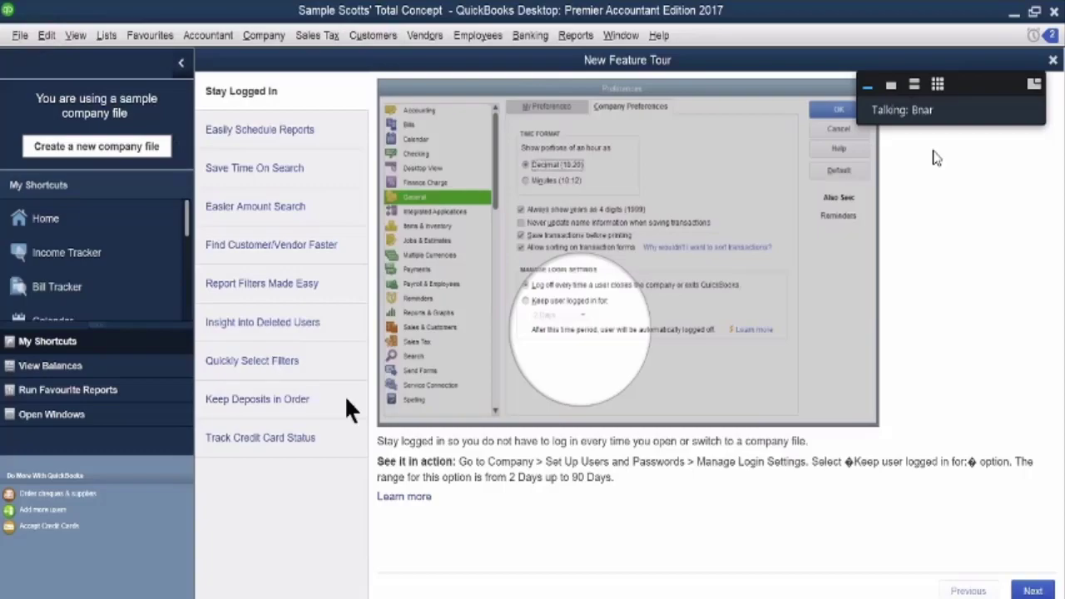
Step: Go from the home page to the Employee Centre and open the first active employee's record
click(51, 223)
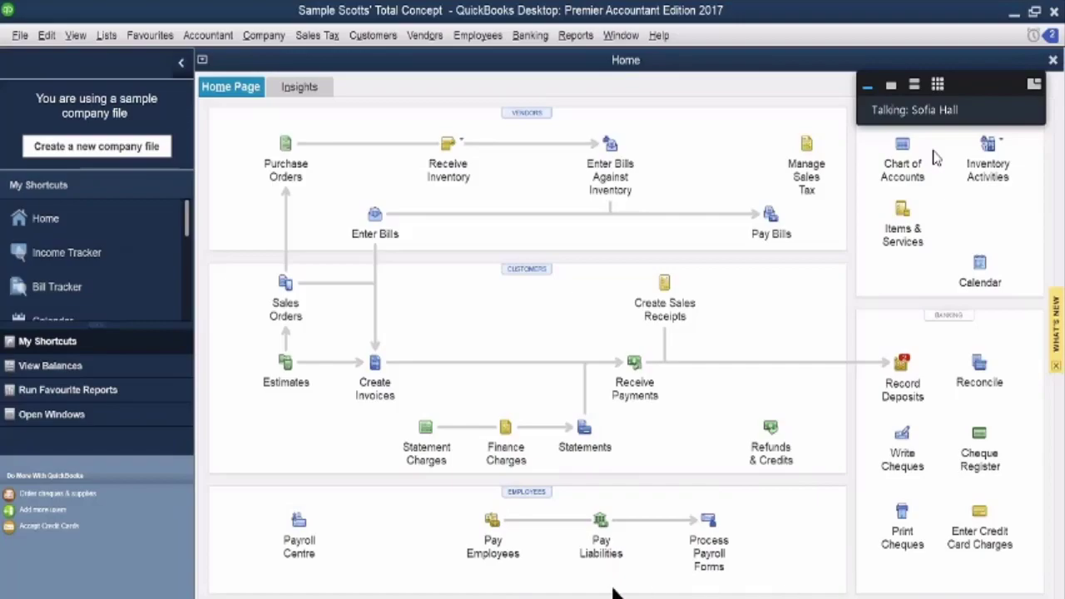
click(523, 492)
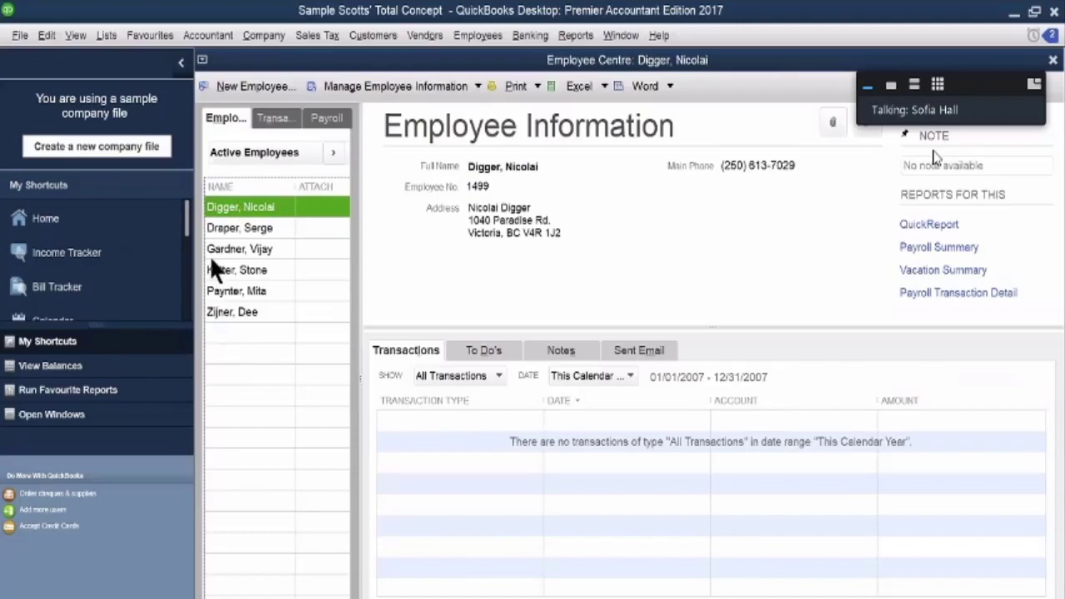
double_click(236, 209)
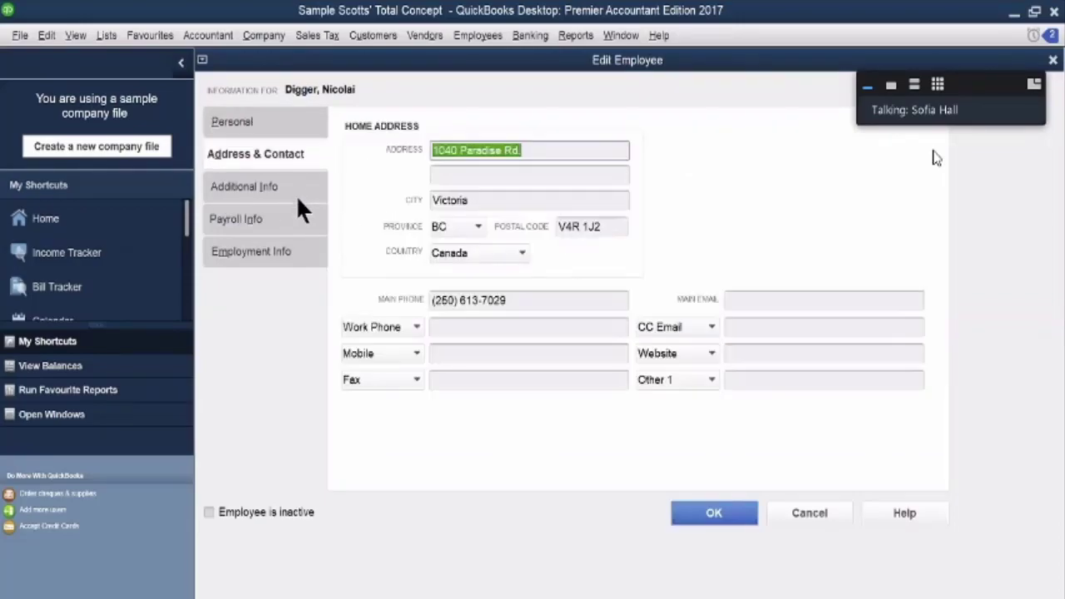
Step: Examine the employee's additional, payroll, employment and personal information, and leave the record and Employee Centre without changes
click(293, 193)
click(284, 221)
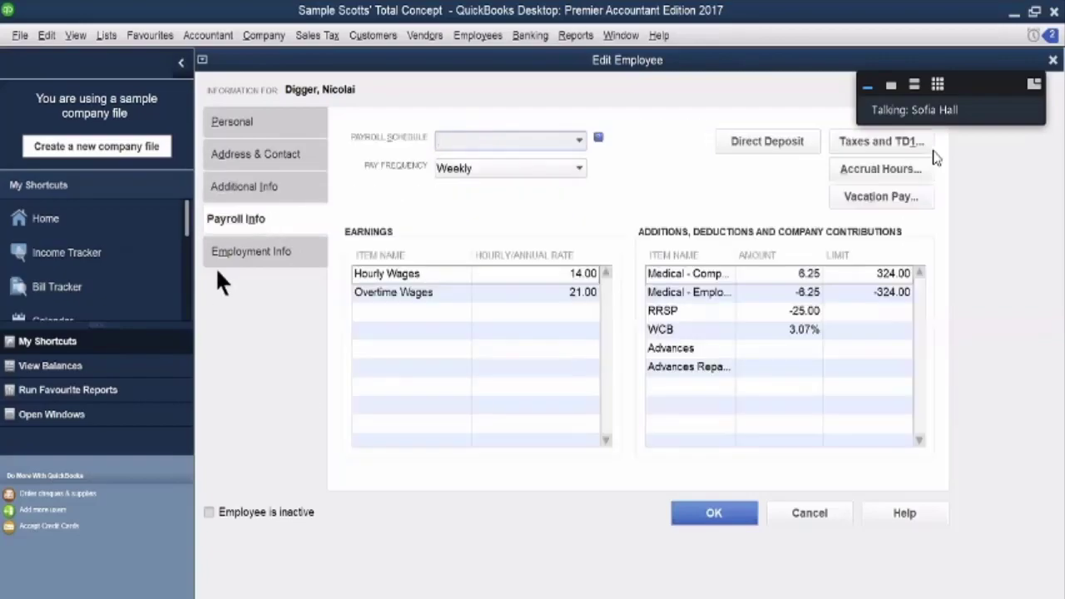
click(225, 252)
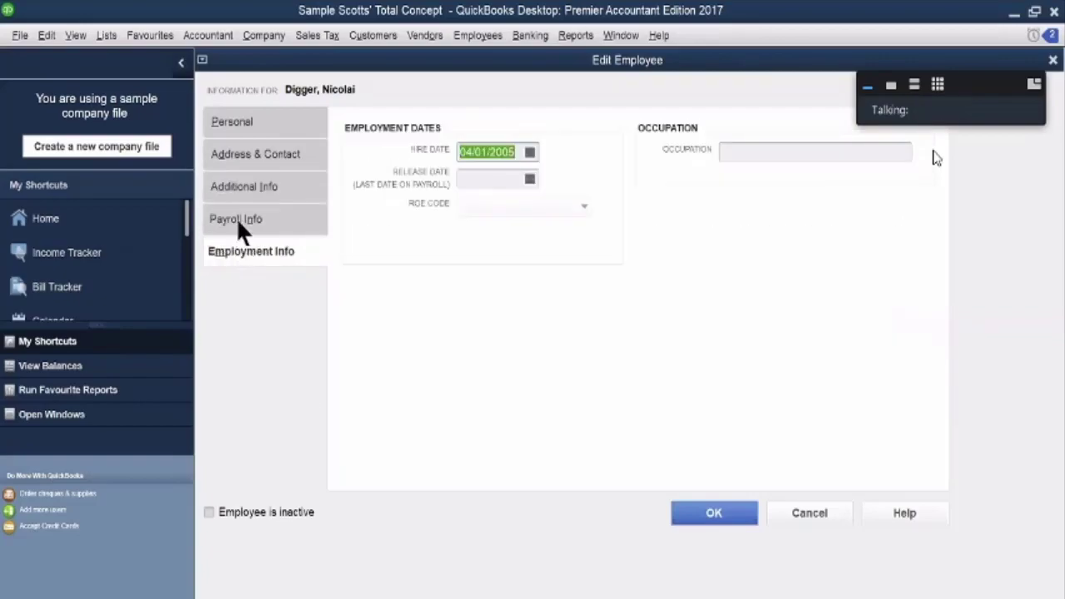
click(236, 218)
click(252, 157)
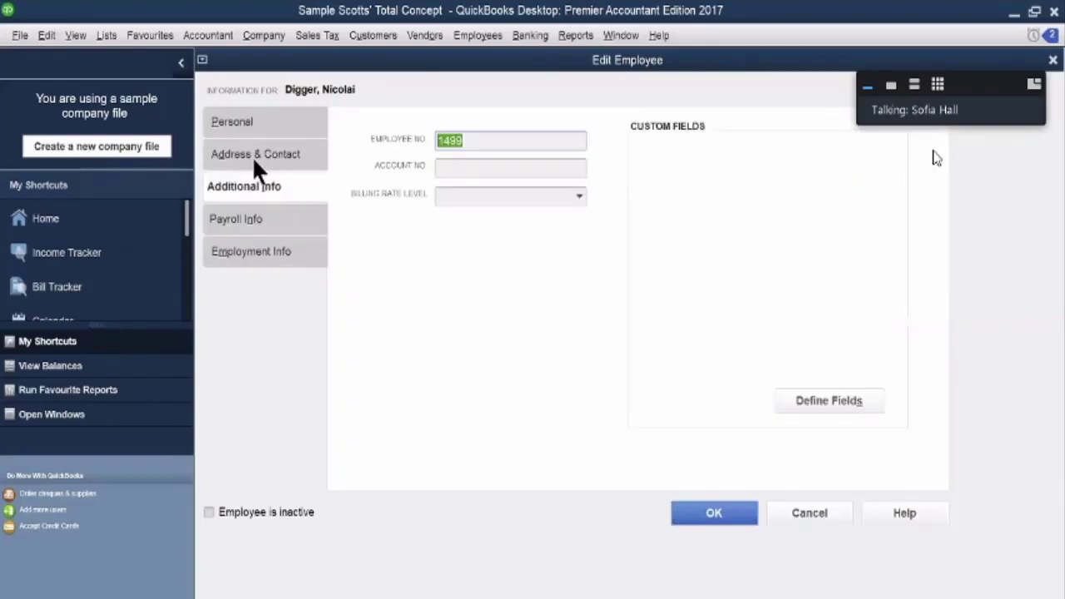
click(248, 132)
click(240, 108)
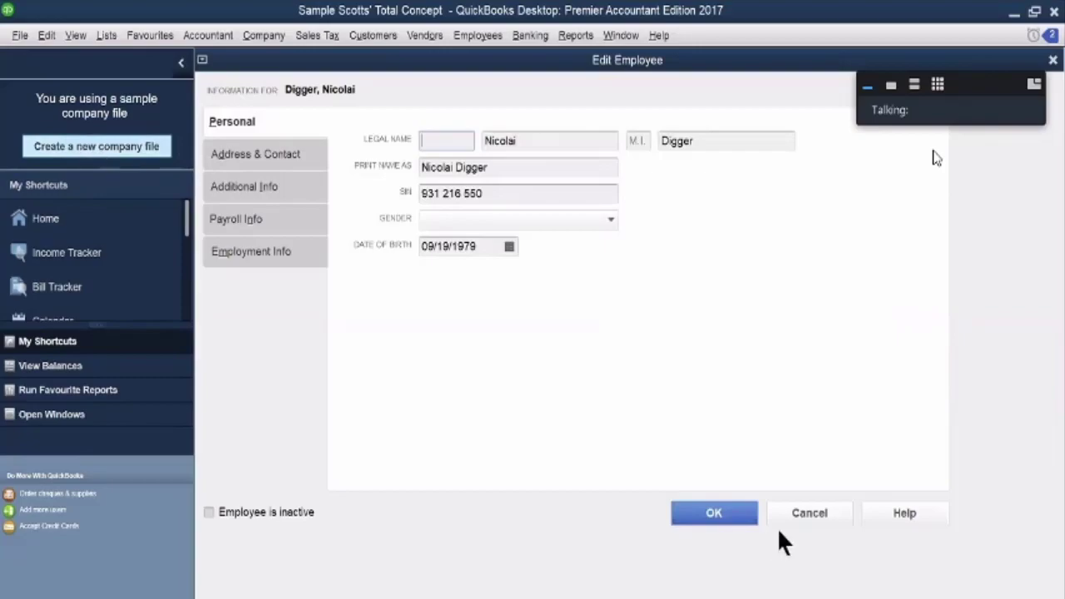
click(802, 512)
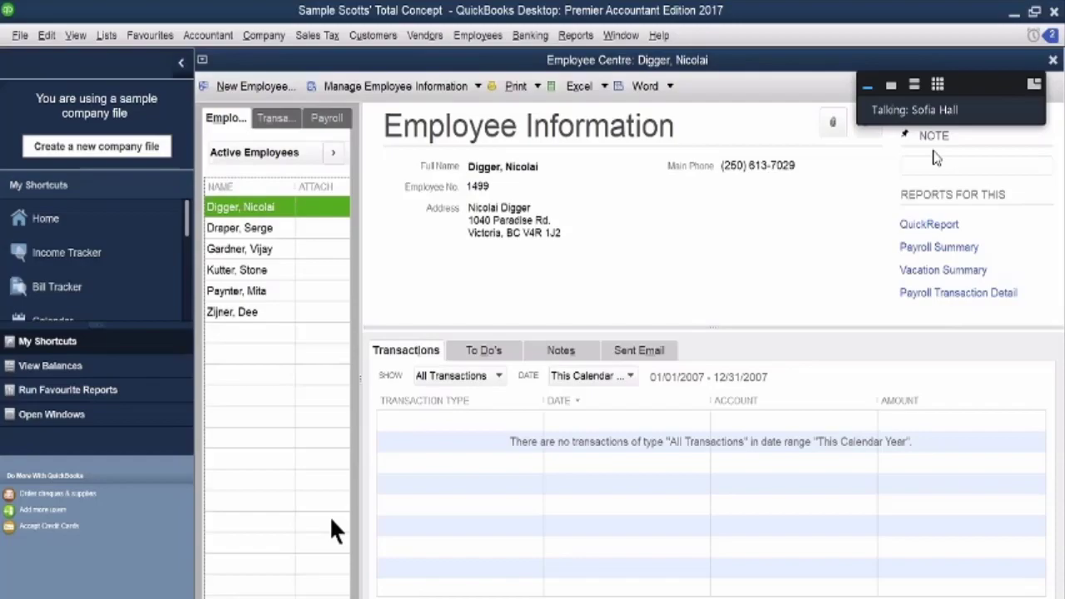
click(1051, 60)
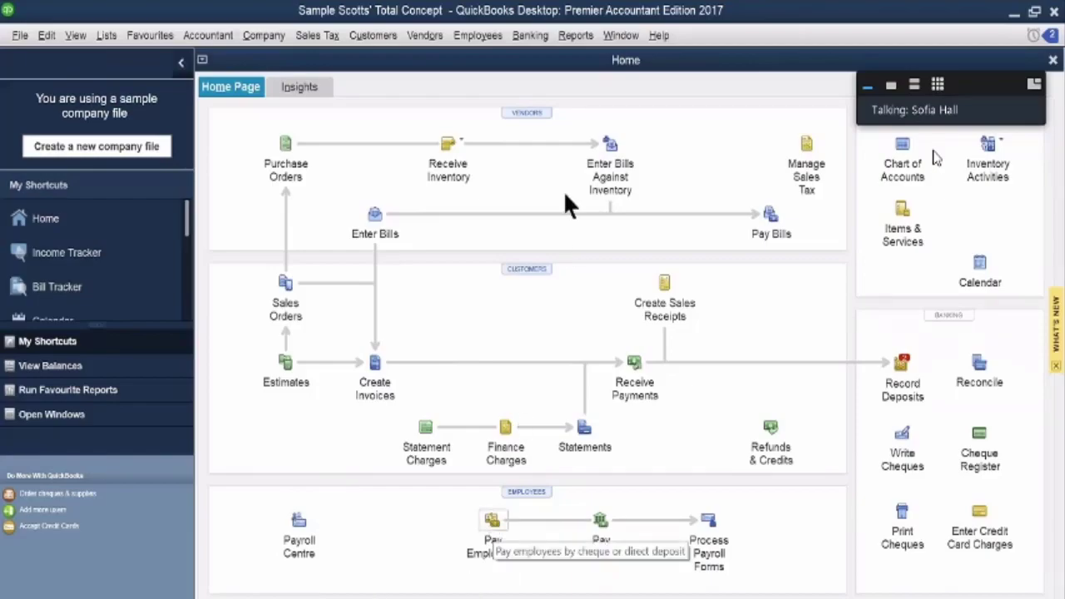
Step: Start an unscheduled Pay Employees run and set the pay period end date to 09/27/2007
click(491, 526)
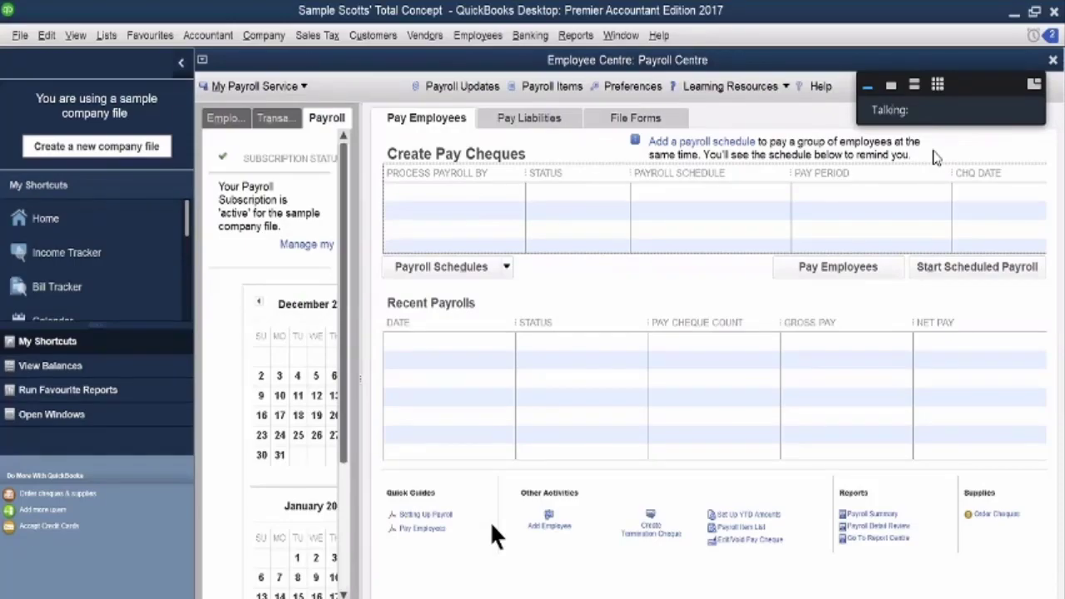
click(837, 268)
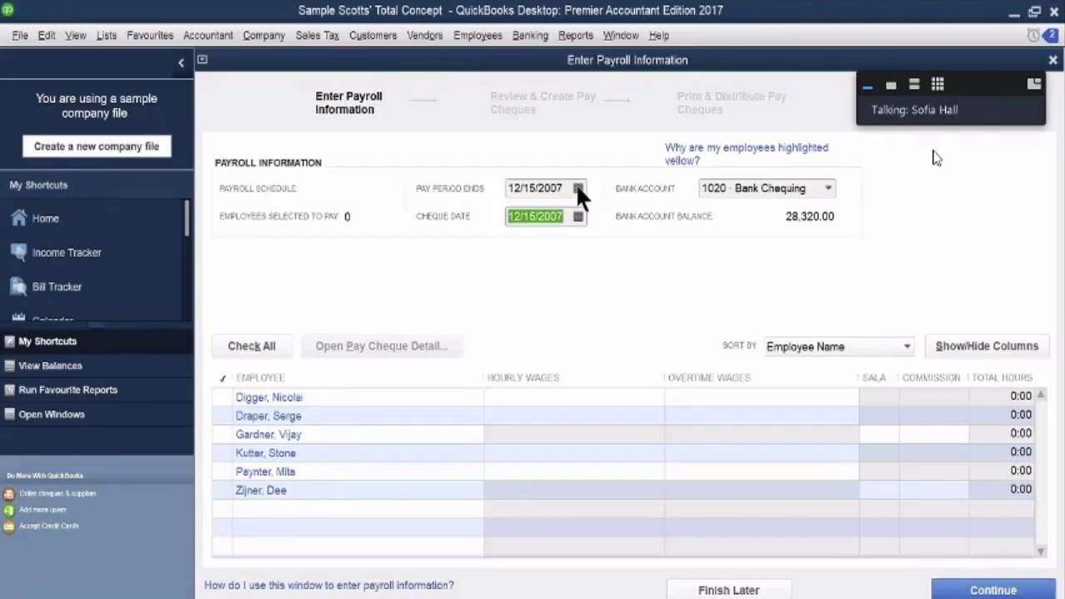
click(577, 187)
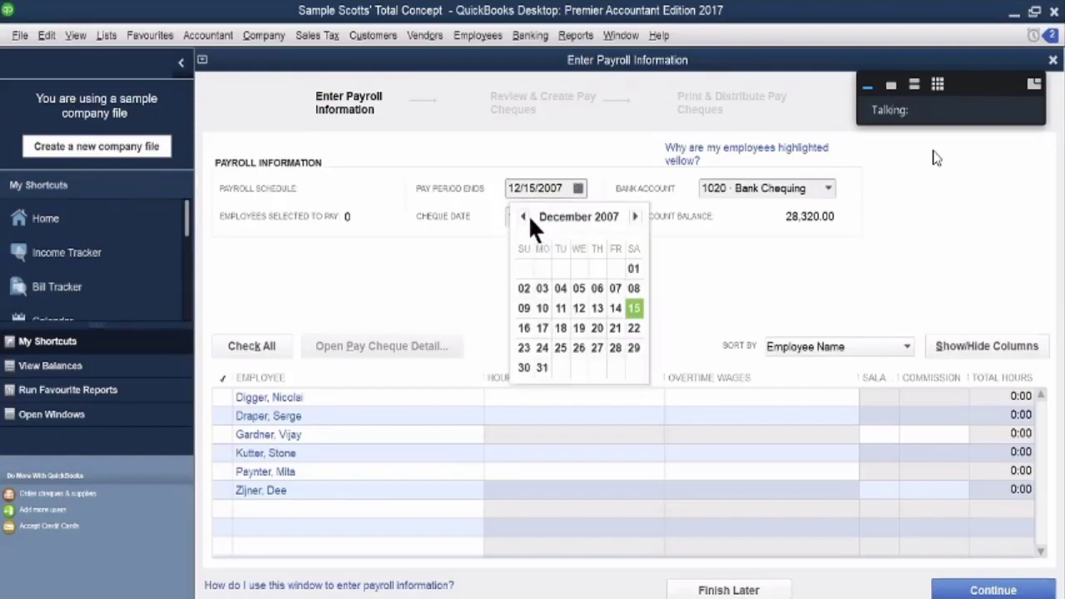
click(522, 216)
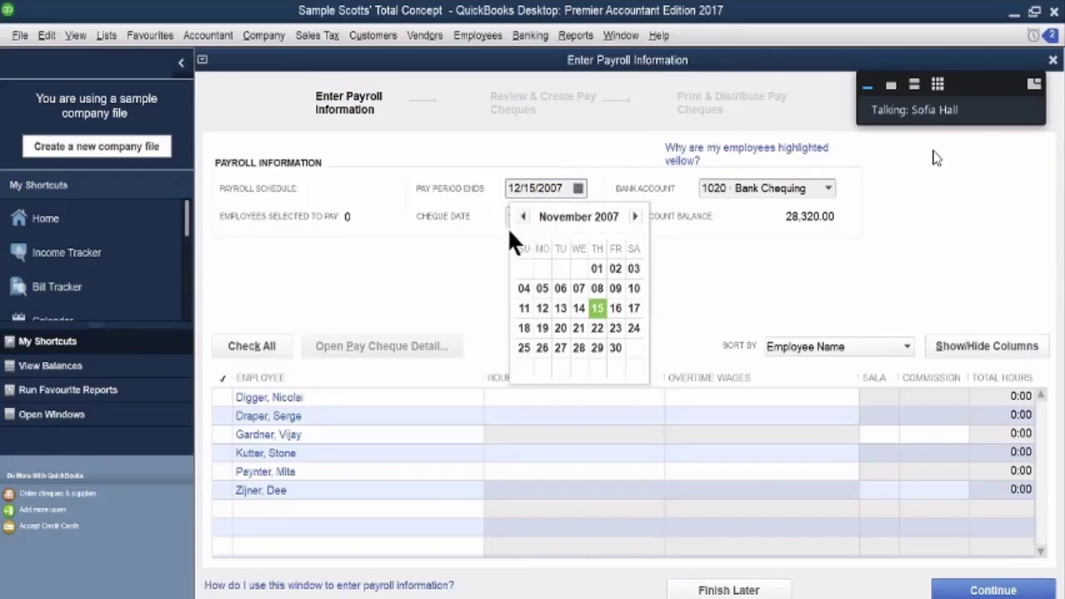
click(523, 215)
click(522, 215)
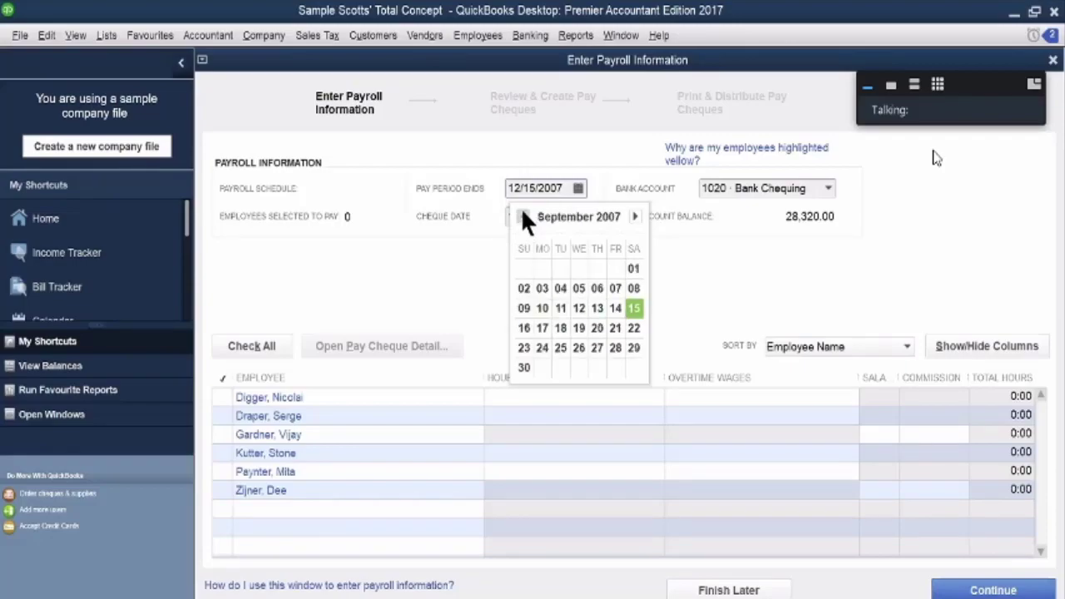
click(597, 348)
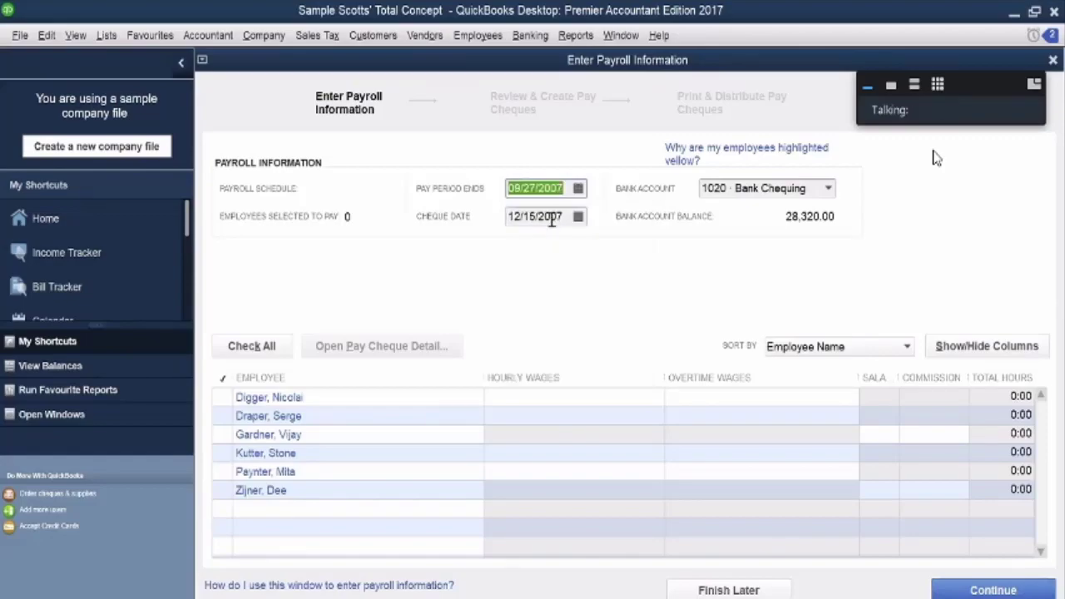
Step: Change the year of the pay period end date to 2012
click(552, 218)
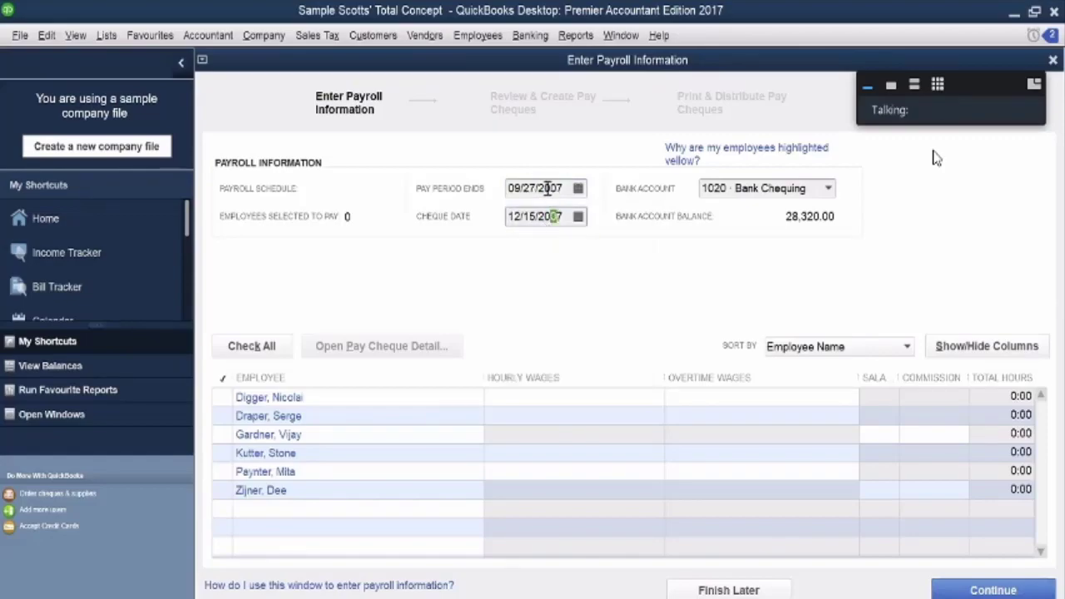
click(567, 188)
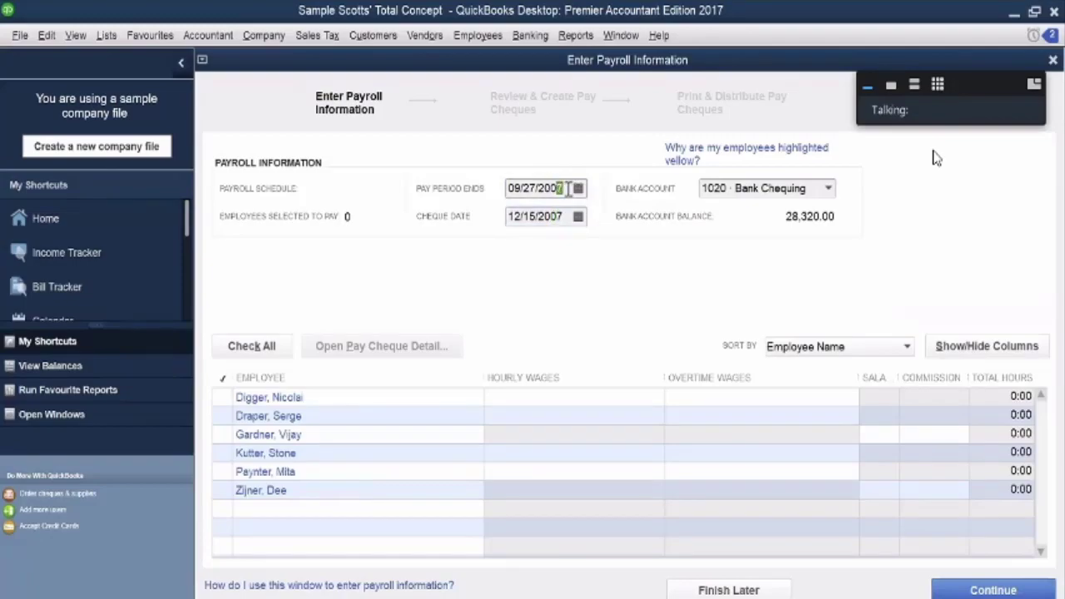
key(BackSpace)
key(BackSpace)
text(12)
Step: Set the payroll cheque date to 10/01/2012
click(578, 218)
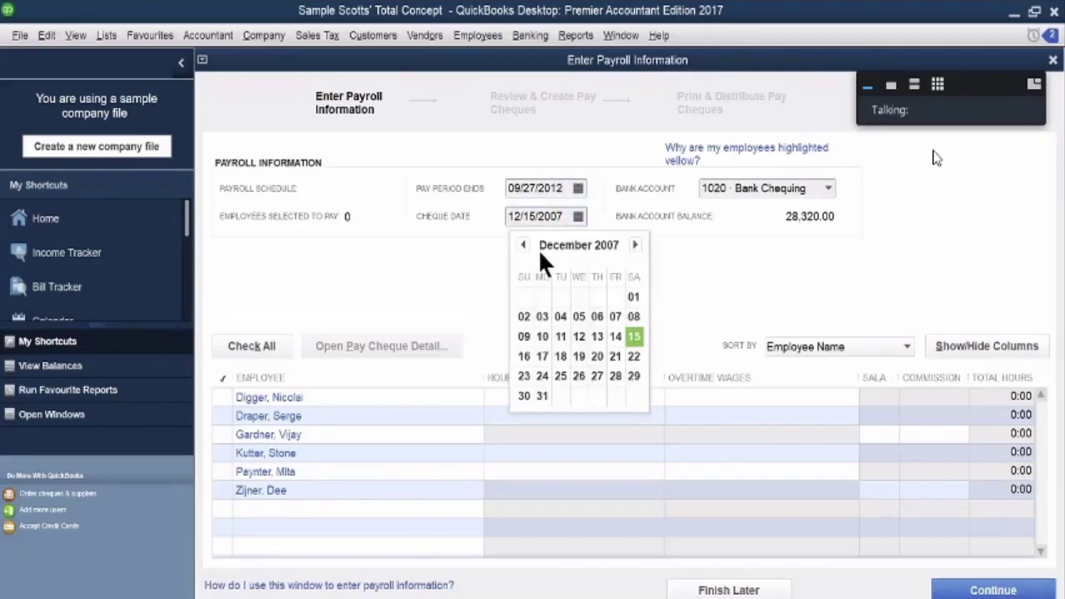
click(522, 244)
click(522, 245)
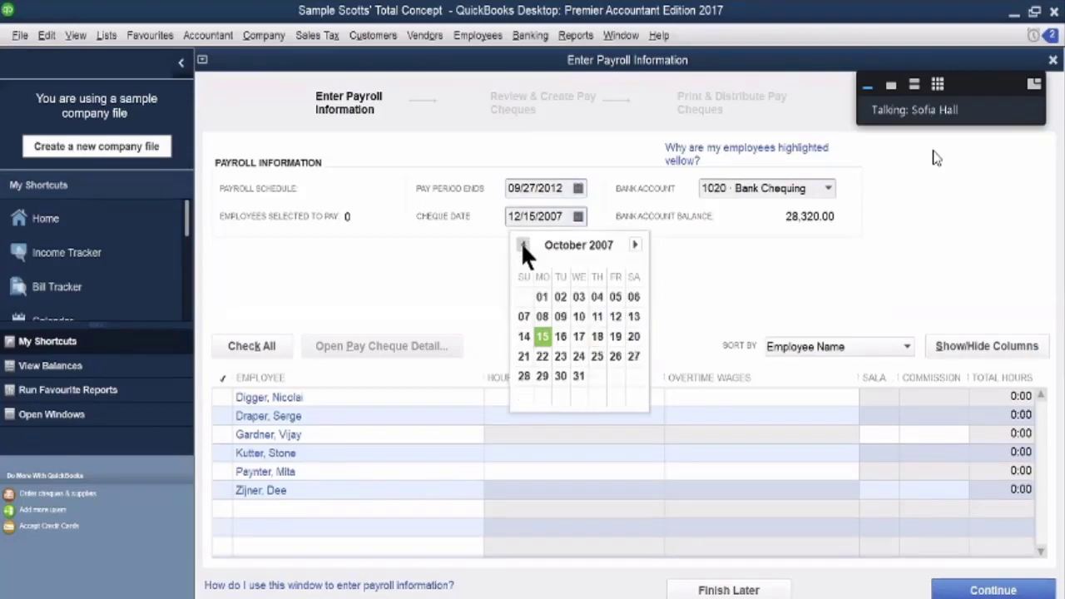
click(542, 296)
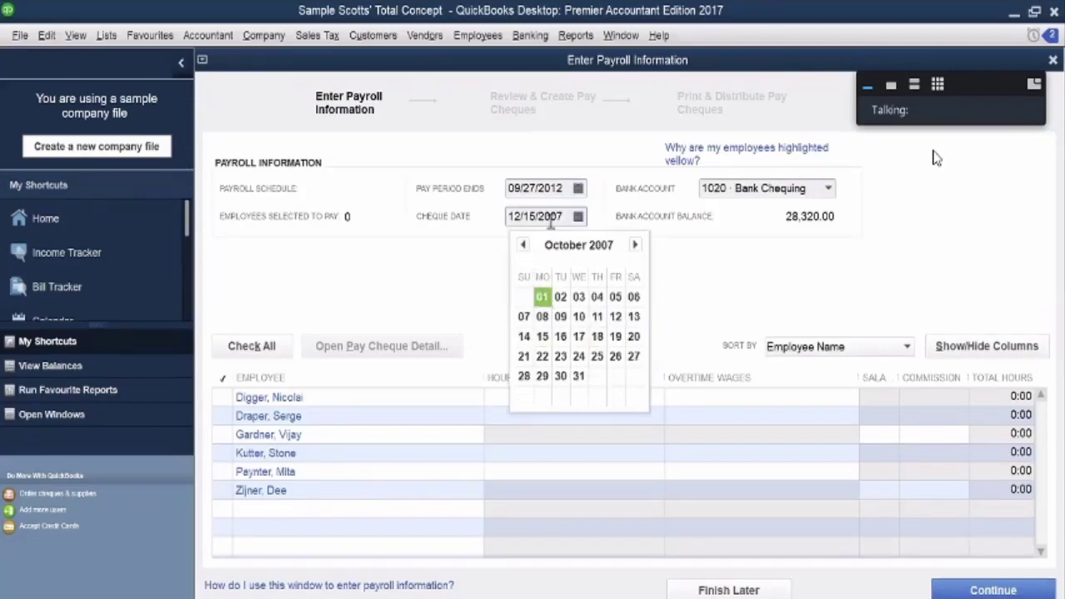
drag(569, 217, 552, 216)
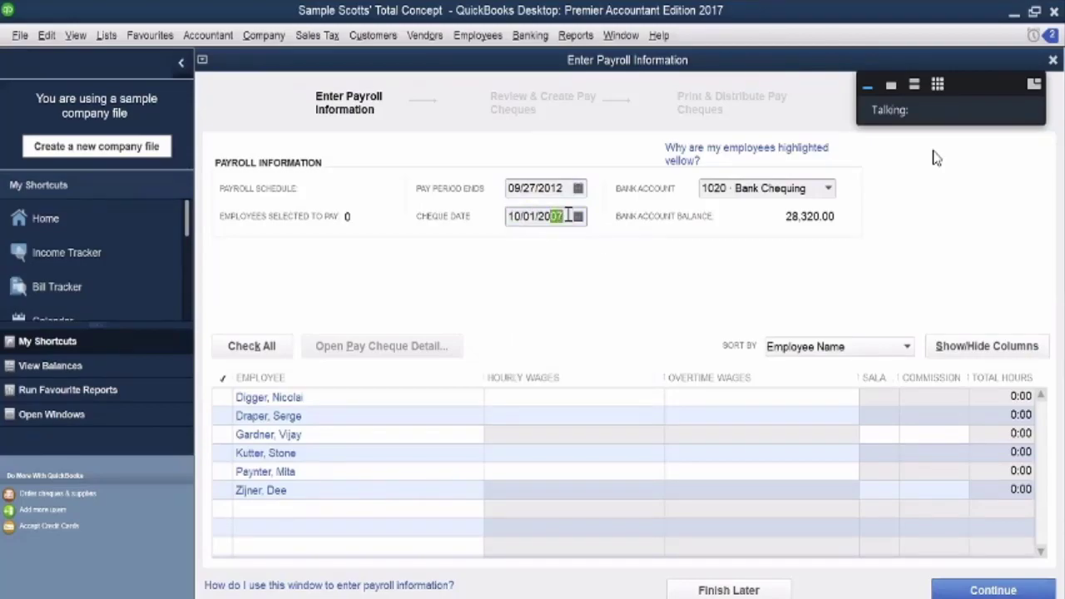
text(12)
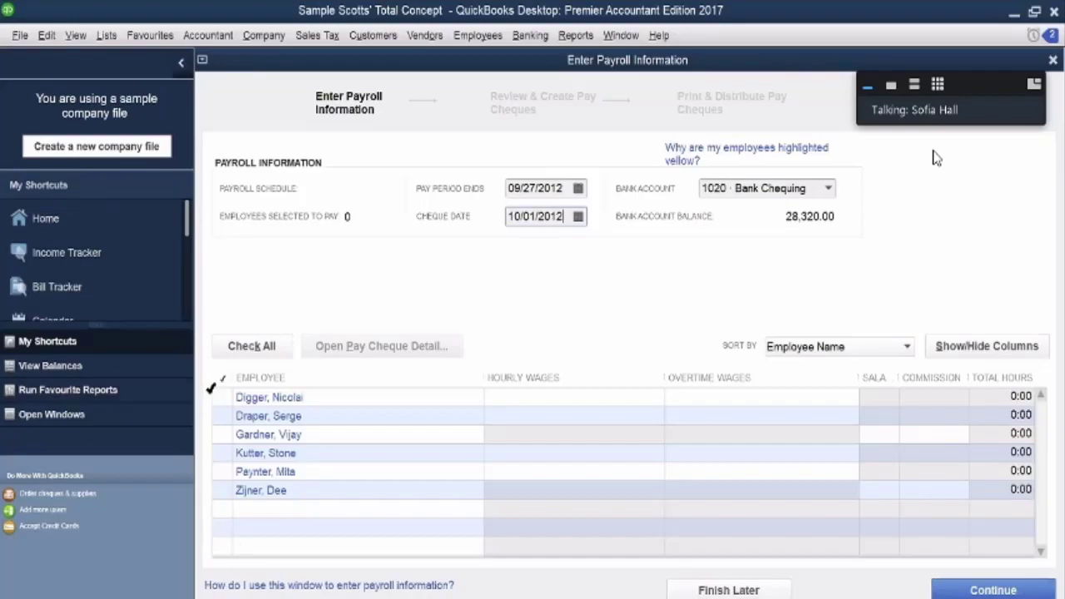
Step: Mark the first two listed employees for payment and leave the pay run for the home page without creating cheques
click(213, 397)
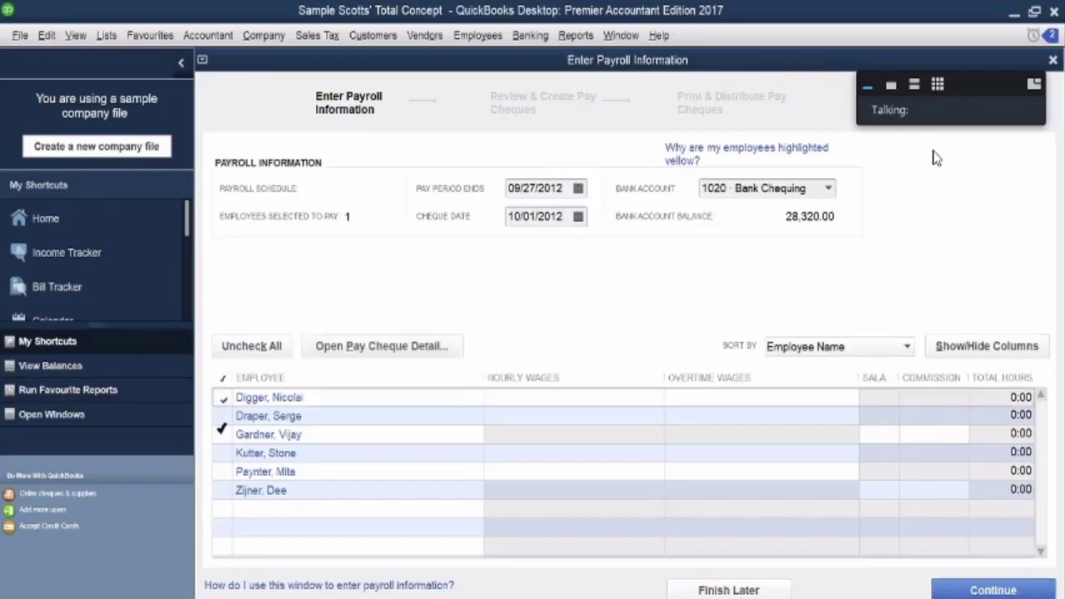
click(222, 416)
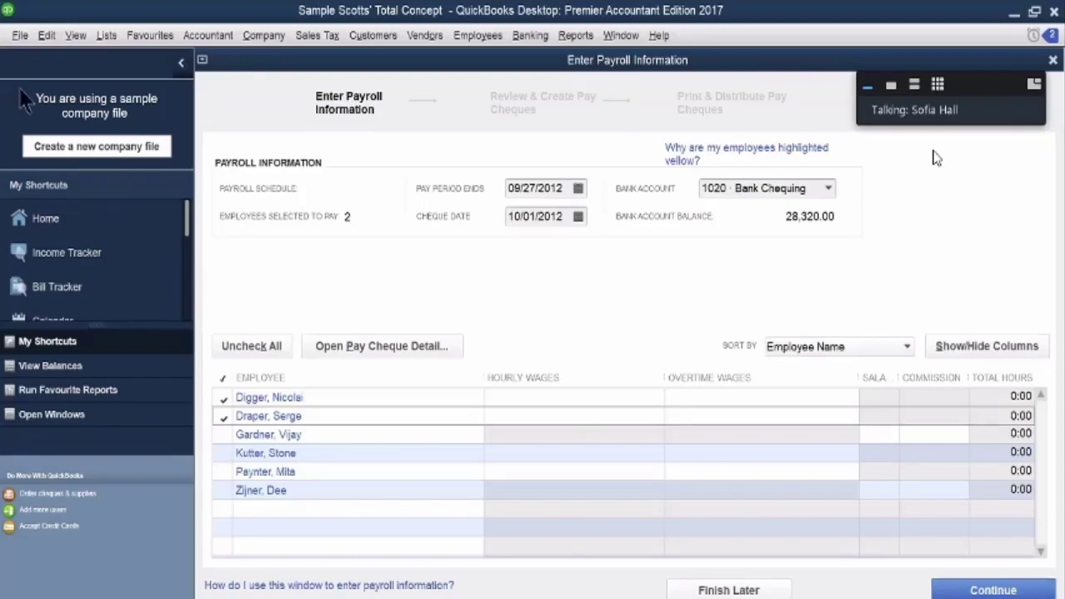
click(1052, 60)
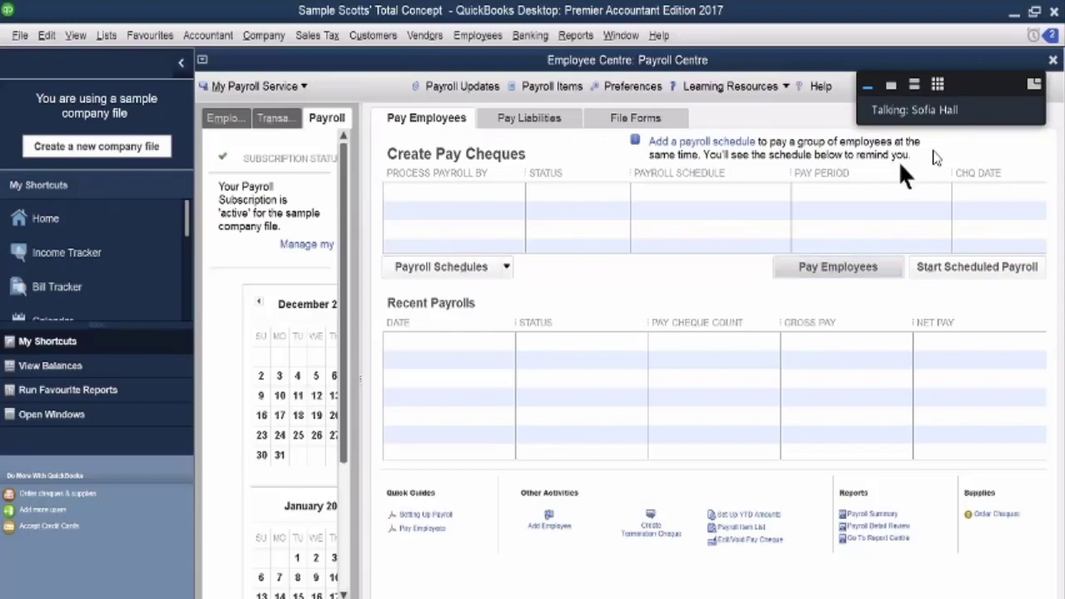
click(1052, 60)
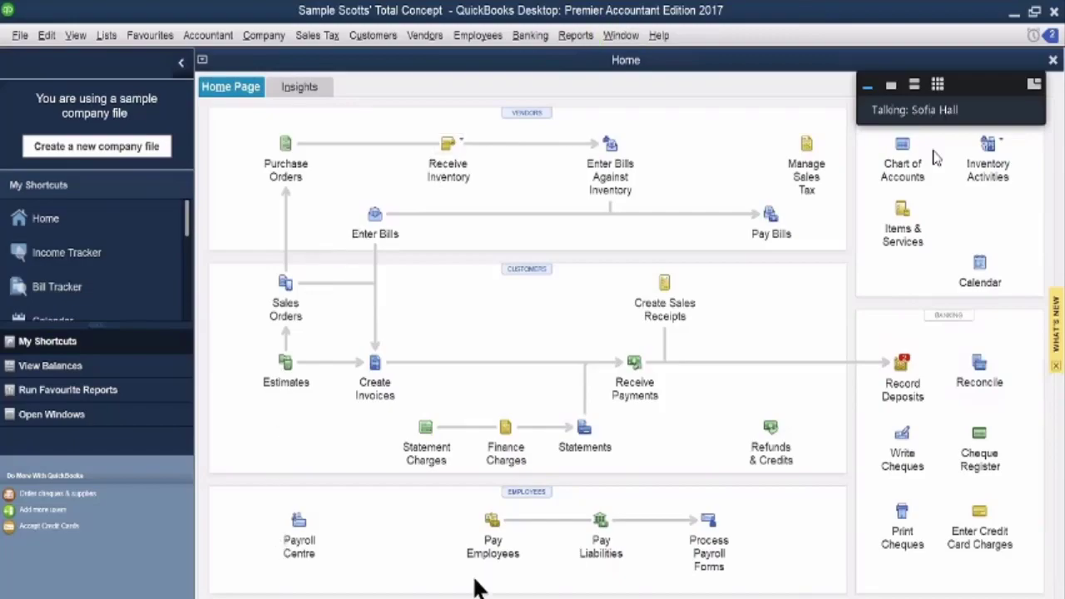
Step: Reopen the Employee Centre through Pay Employees on the home page
click(495, 522)
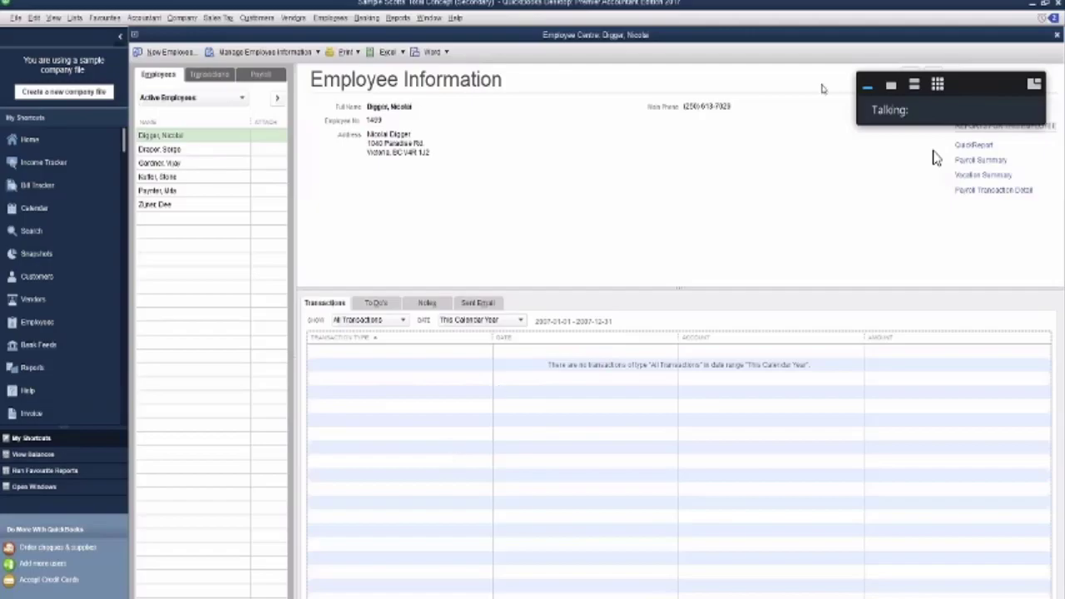
click(1058, 35)
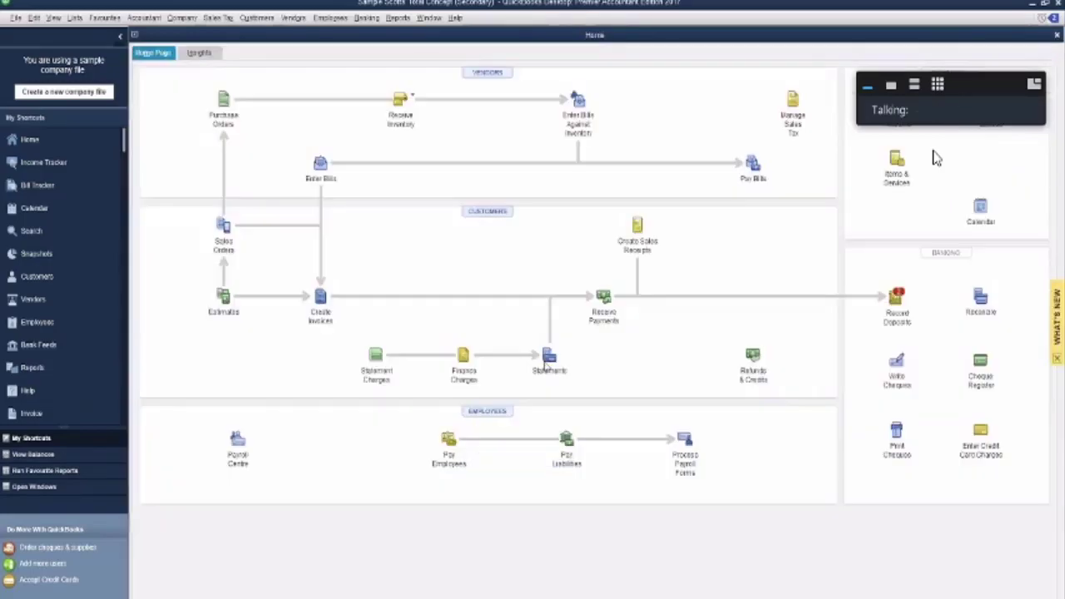
click(450, 463)
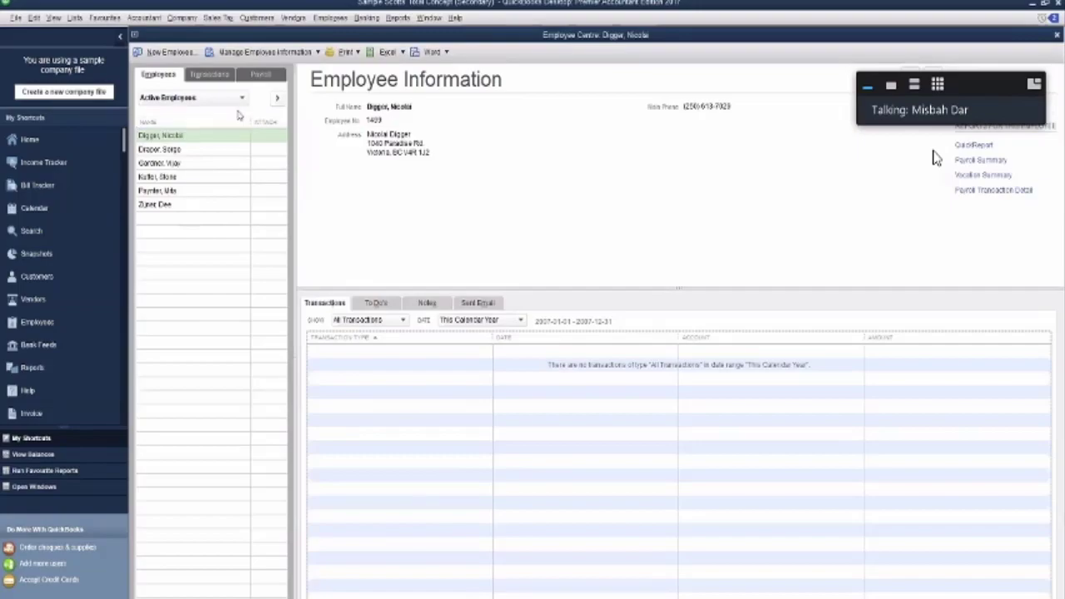
Step: Open a blank new employee form and cancel it, and look through the Employee Centre's payroll calendar and pay cheque transactions
click(164, 53)
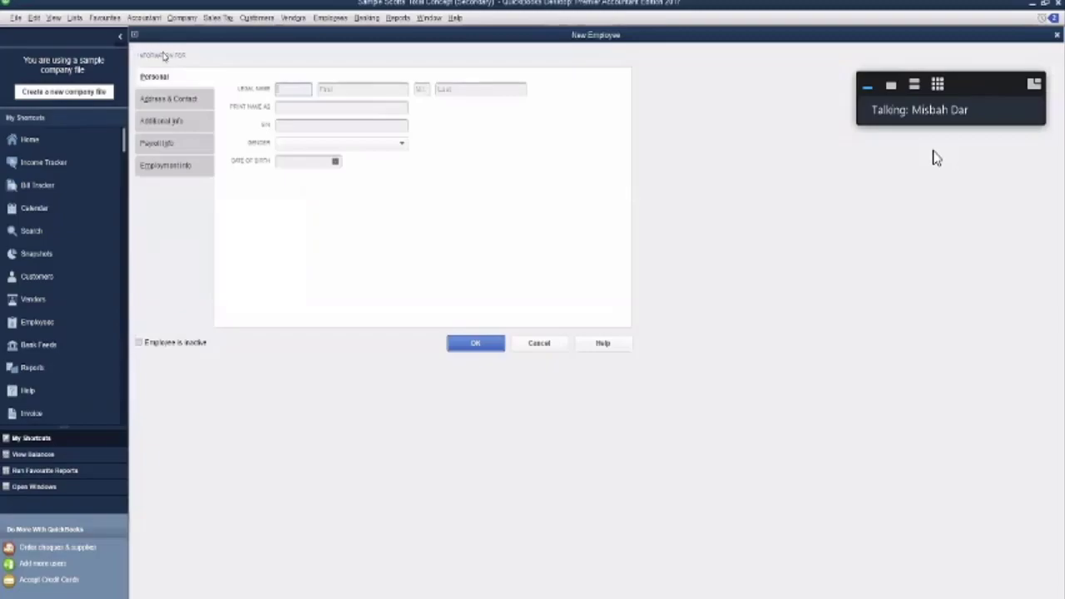
click(548, 346)
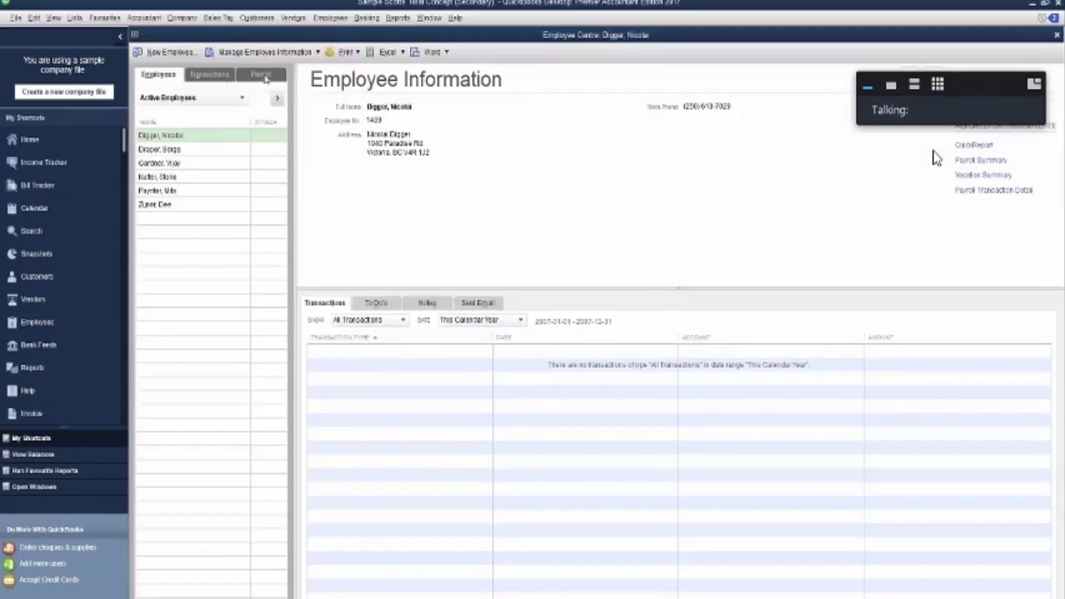
click(262, 77)
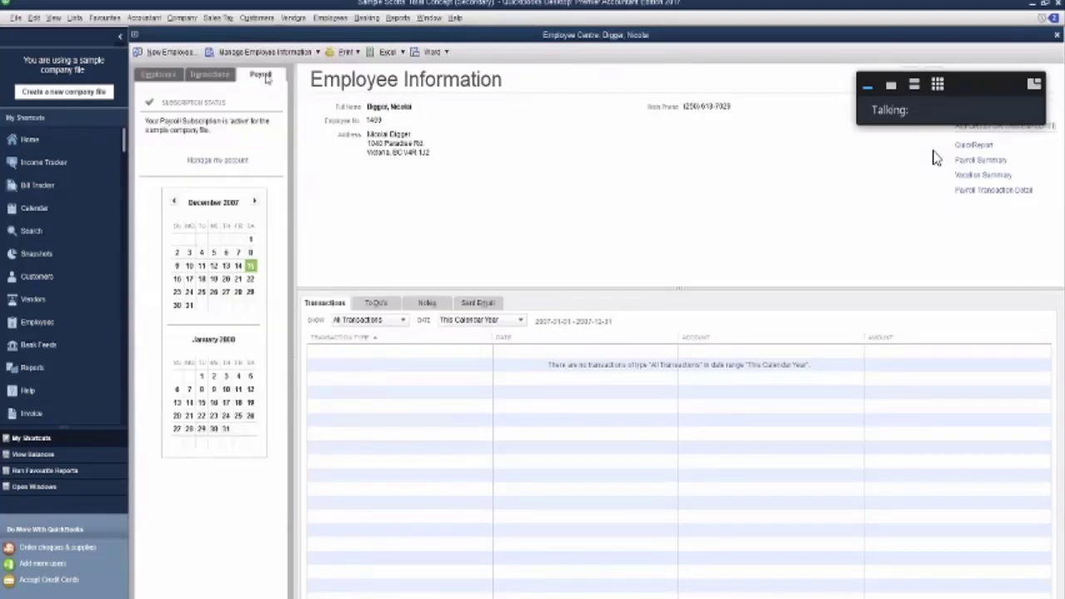
click(209, 75)
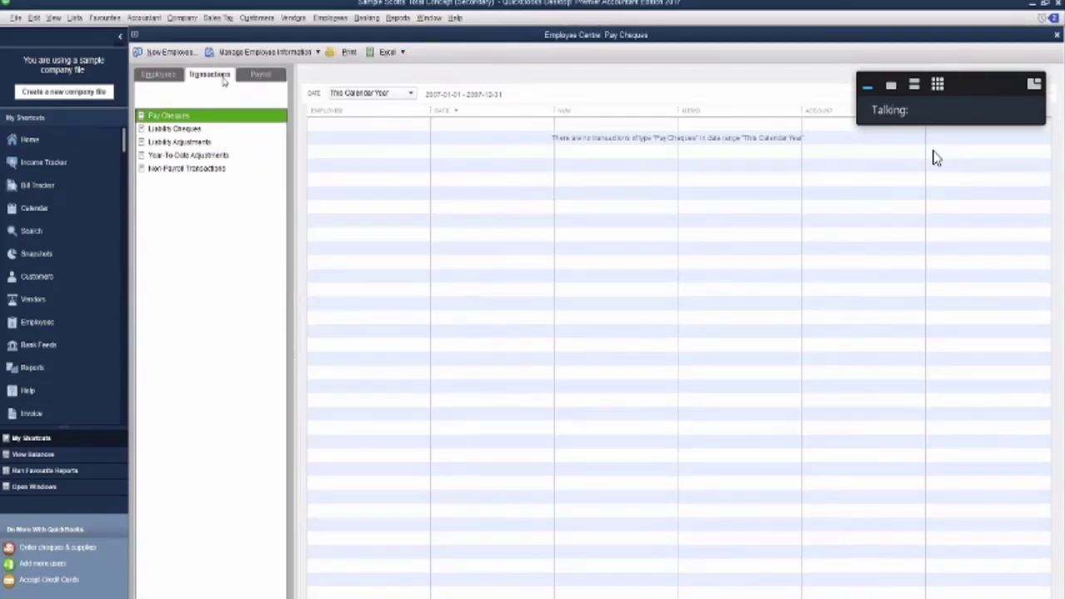
click(173, 76)
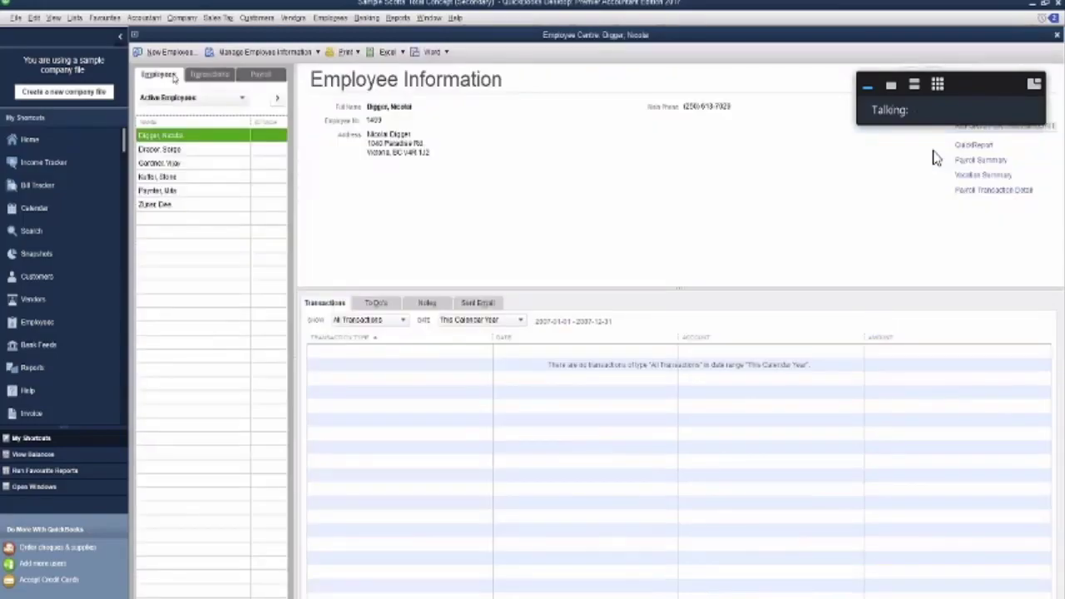
Step: Expand the active employees list to the full-width view, review it and close the Employee Centre
click(276, 99)
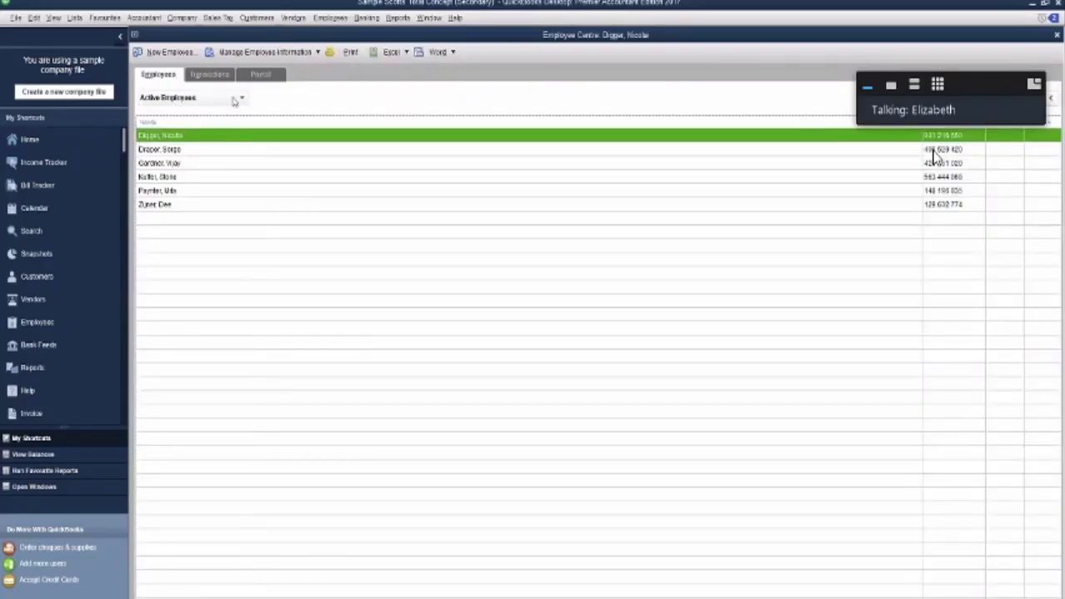
click(209, 101)
click(282, 94)
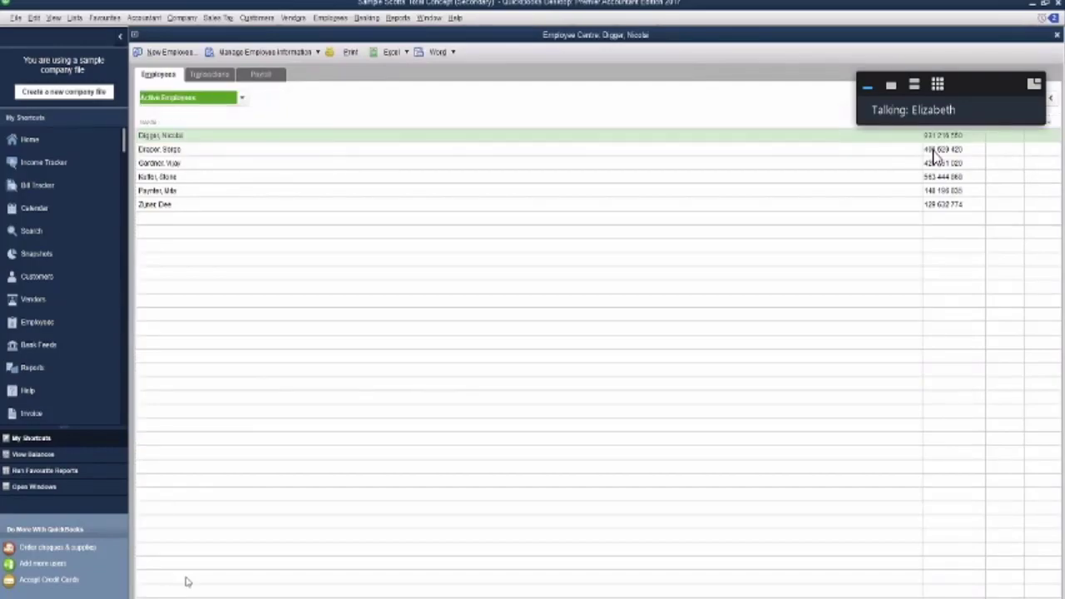
click(1056, 35)
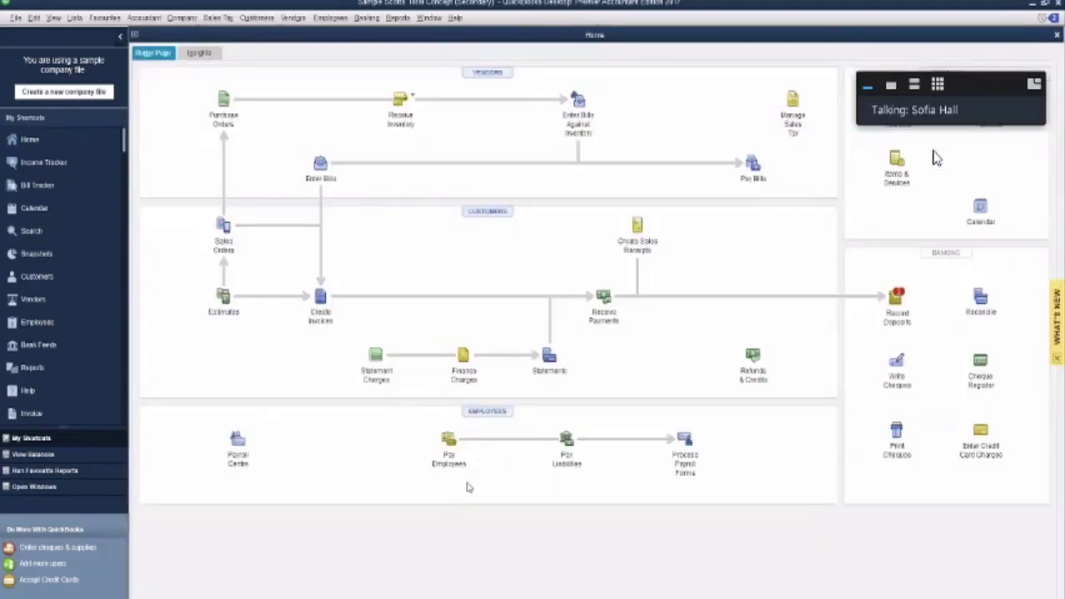
Step: Open the Payroll Centre from the home page, view the payroll subscription status and calendar, and return to the home page
click(238, 449)
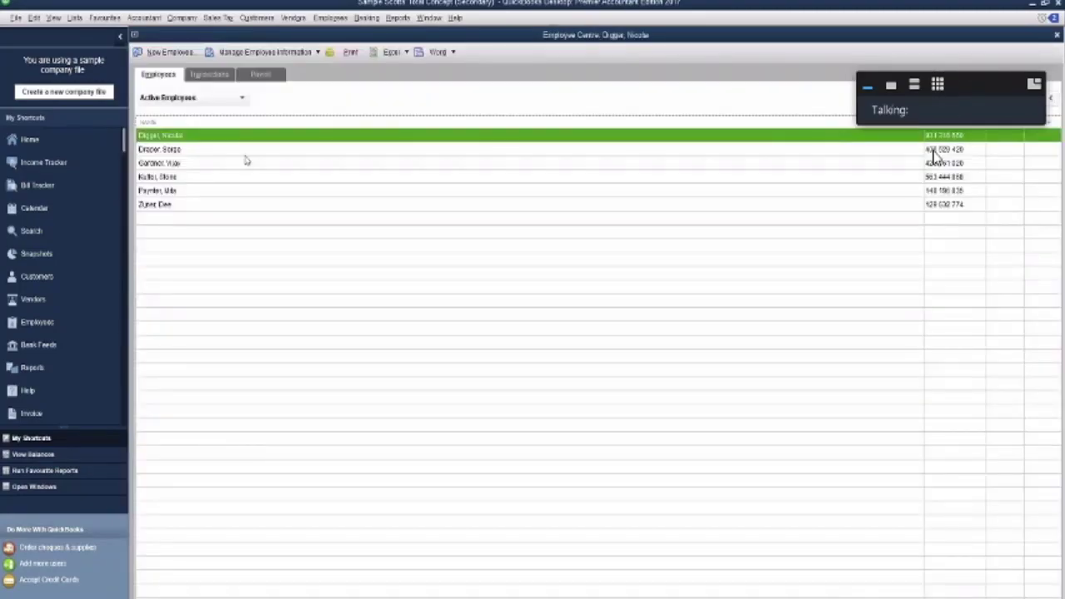
click(268, 75)
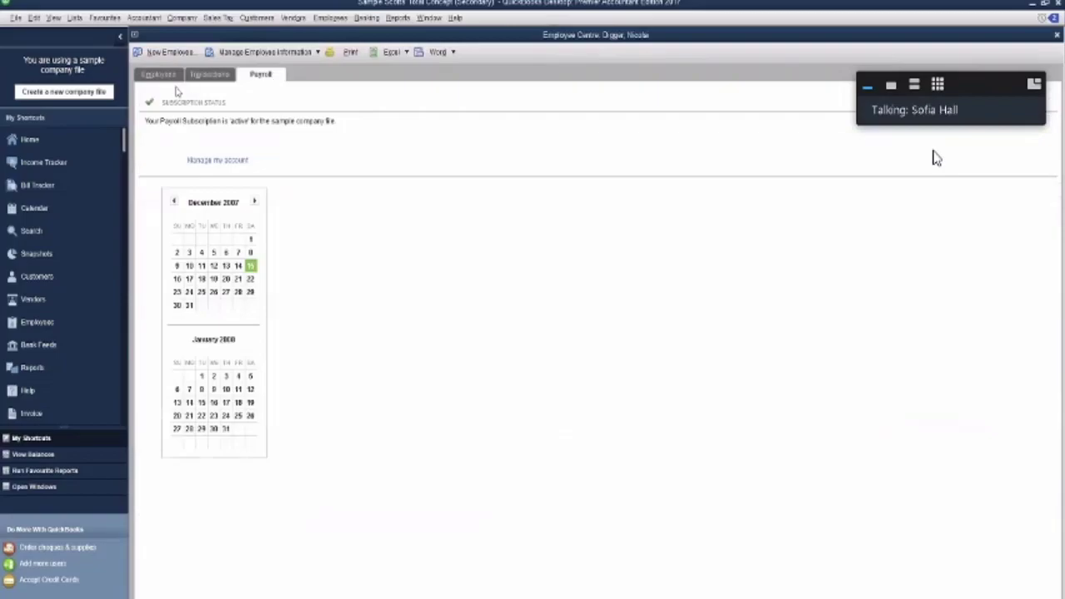
click(1057, 36)
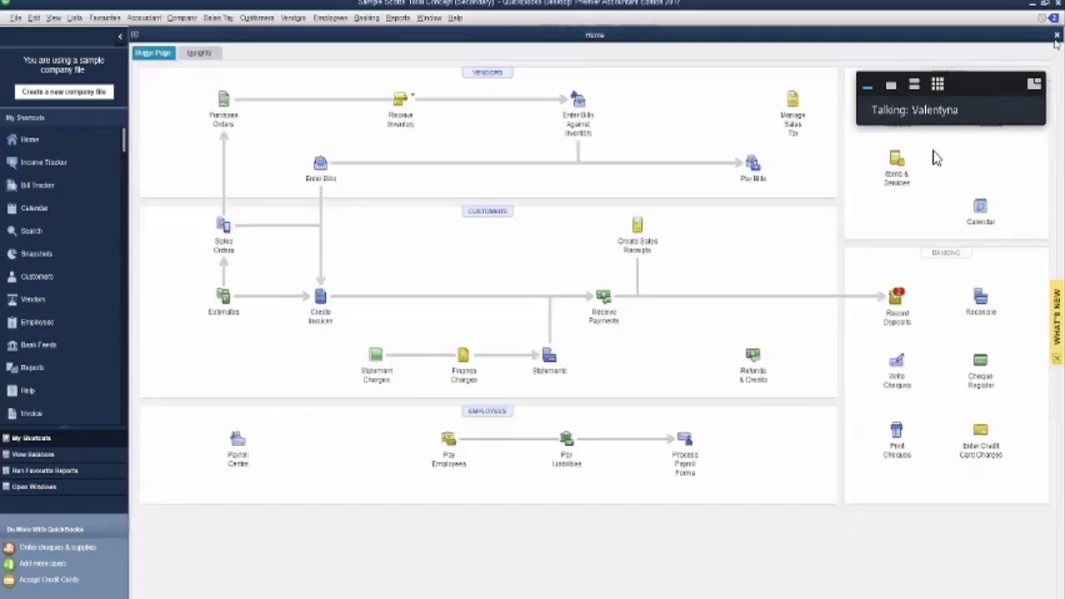
Step: Open Pay Employees from the home page, switch to the active employees list and close the Employee Centre
click(450, 457)
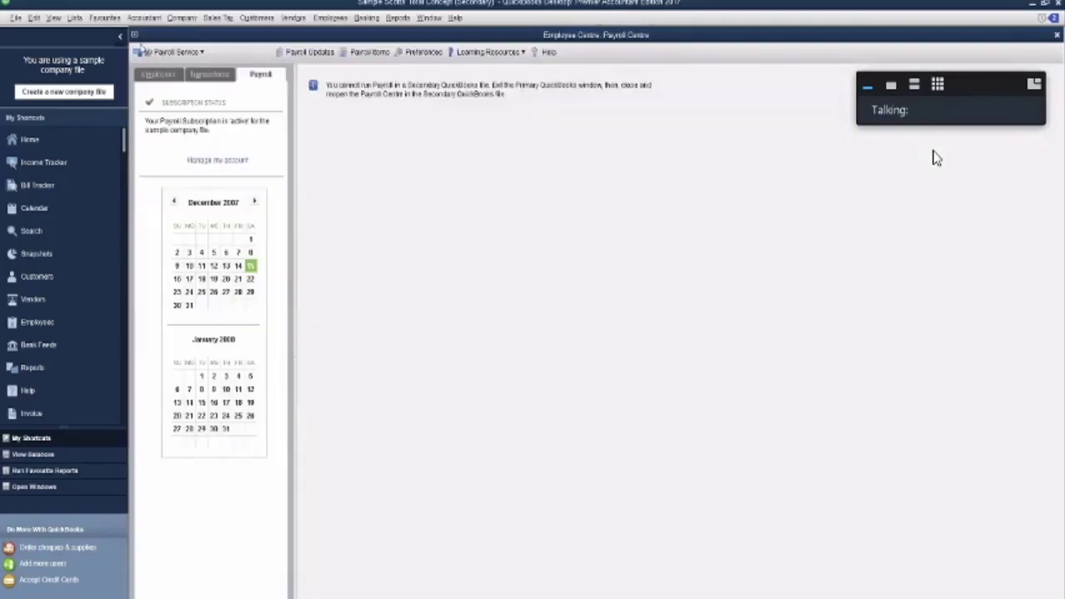
click(153, 76)
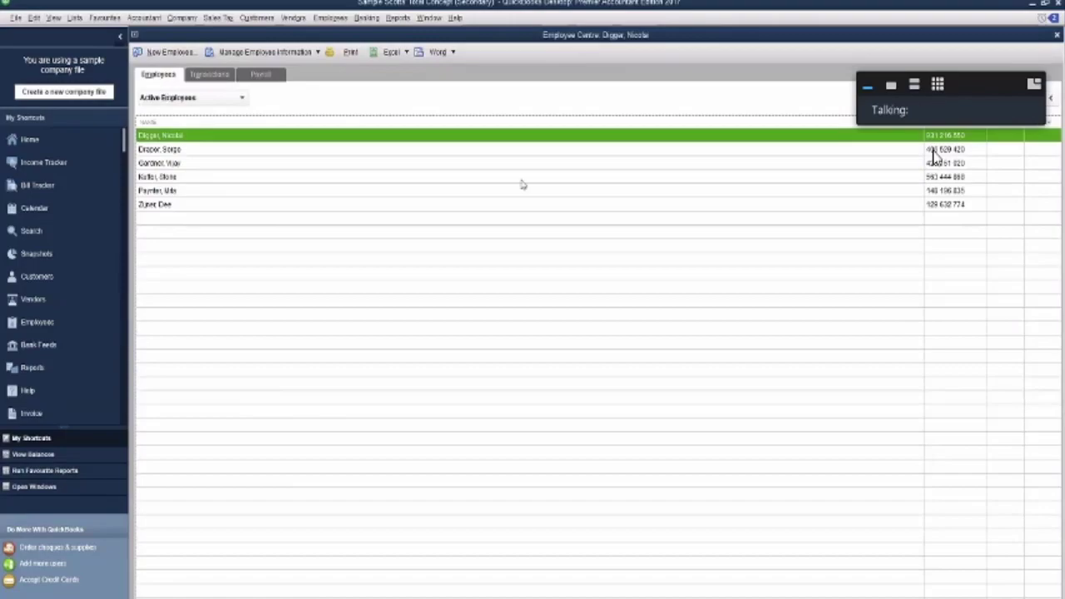
click(1057, 34)
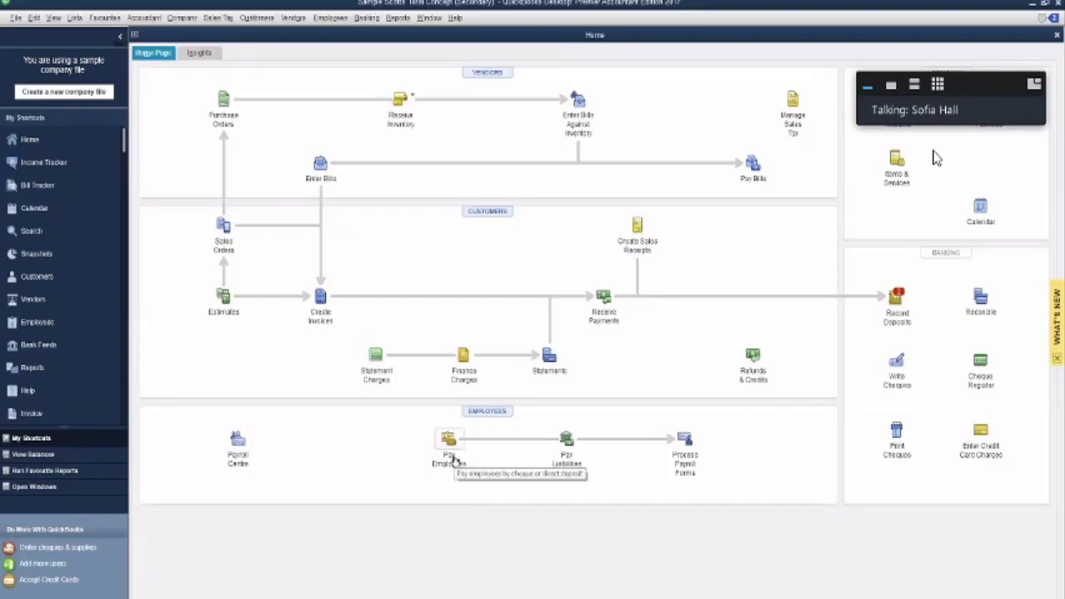
Step: Reopen Pay Employees, collapse the full-width employee list to show the employee details, and return to the home page
click(447, 439)
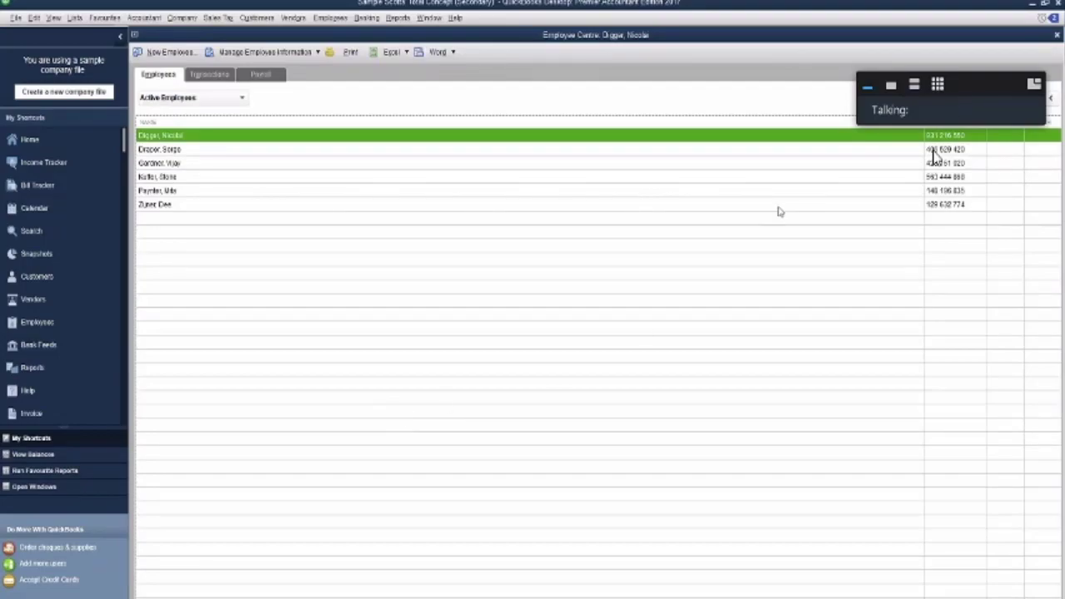
click(1052, 99)
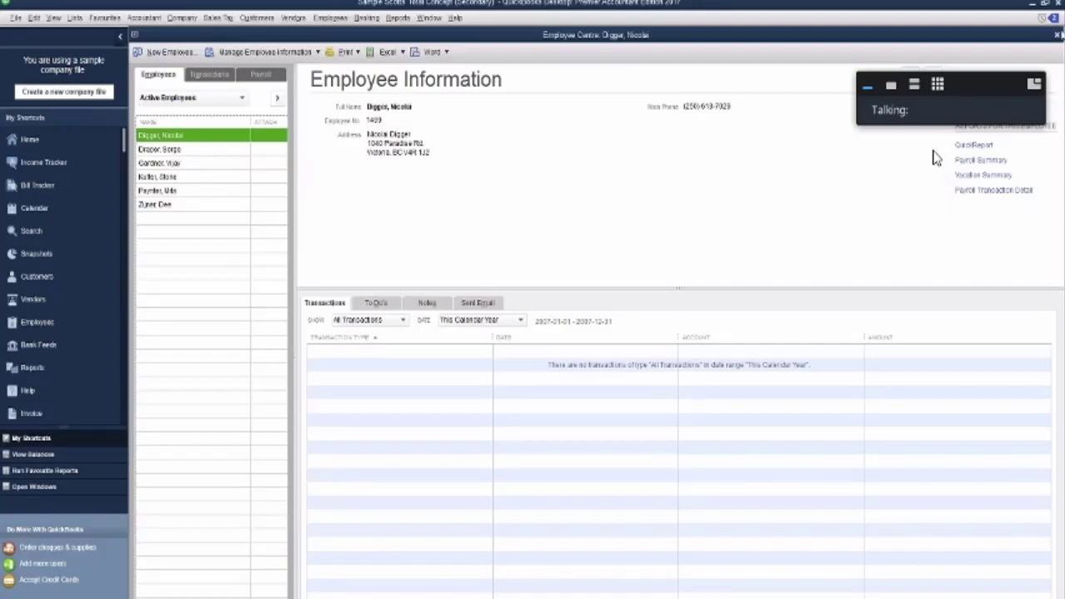
click(1057, 35)
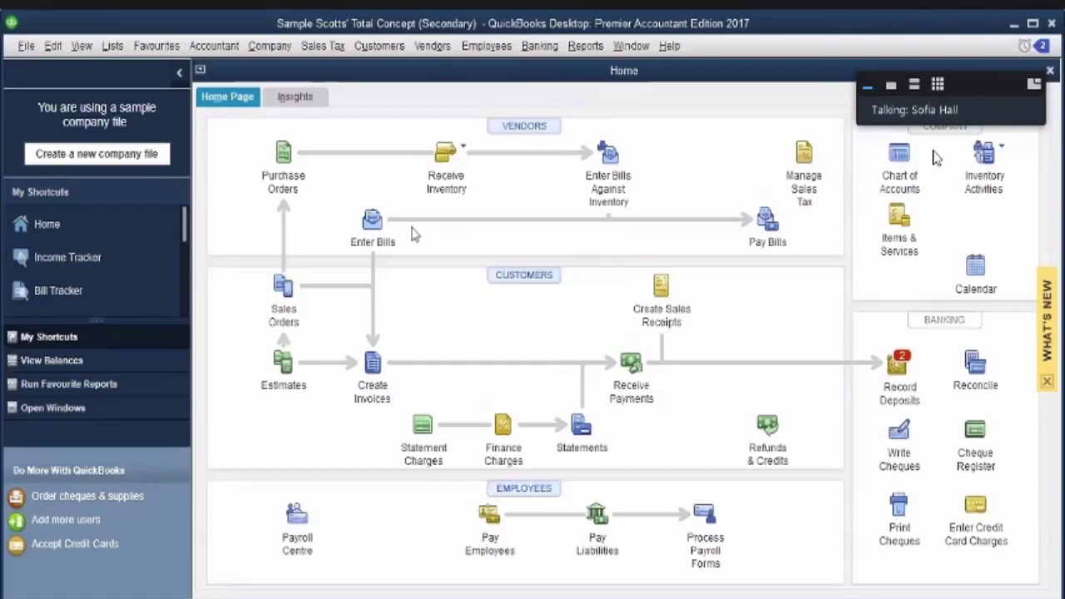
Step: Decline exiting the program, and close the Home and Accountant Centre windows before reopening the home page
click(1052, 25)
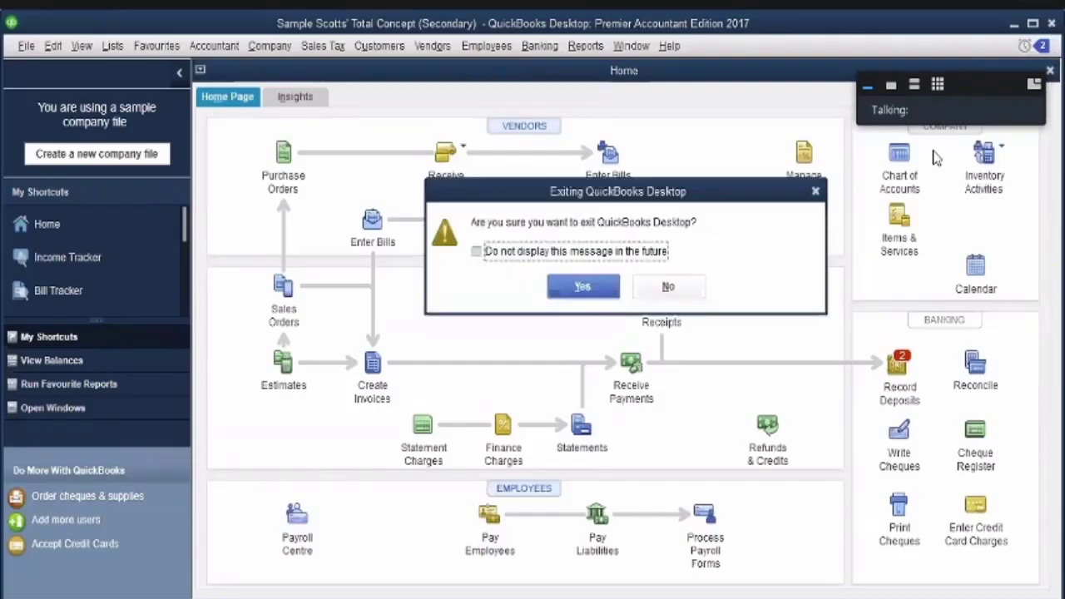
click(668, 286)
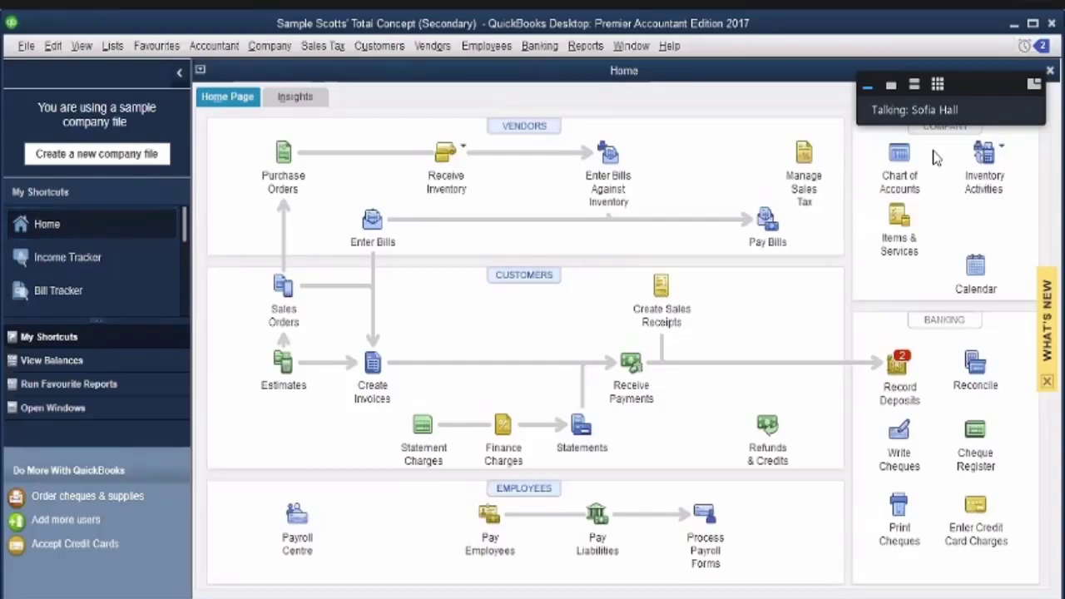
click(1049, 71)
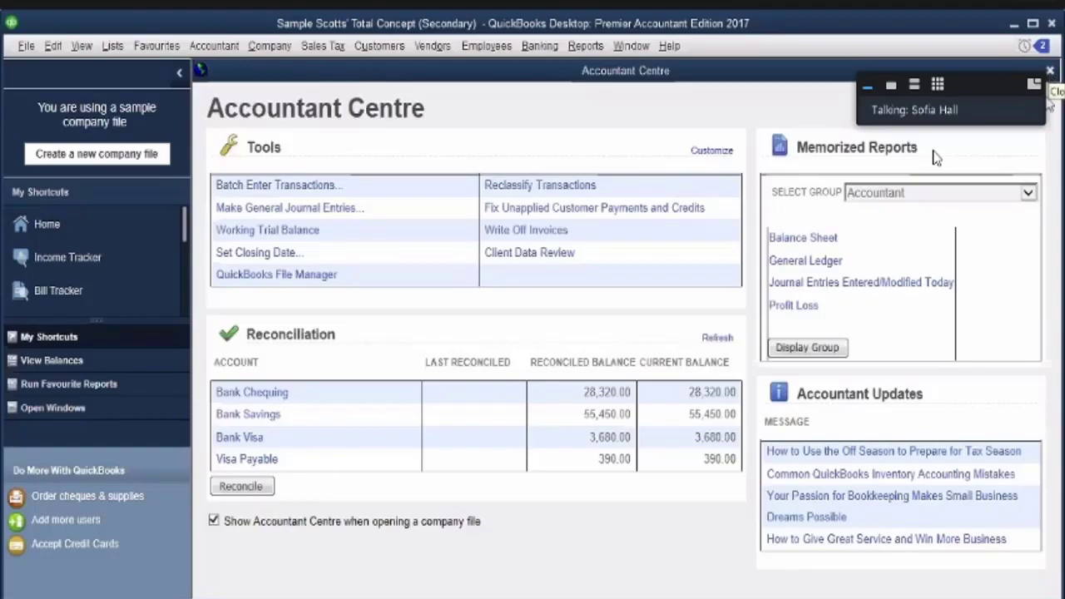
click(1050, 71)
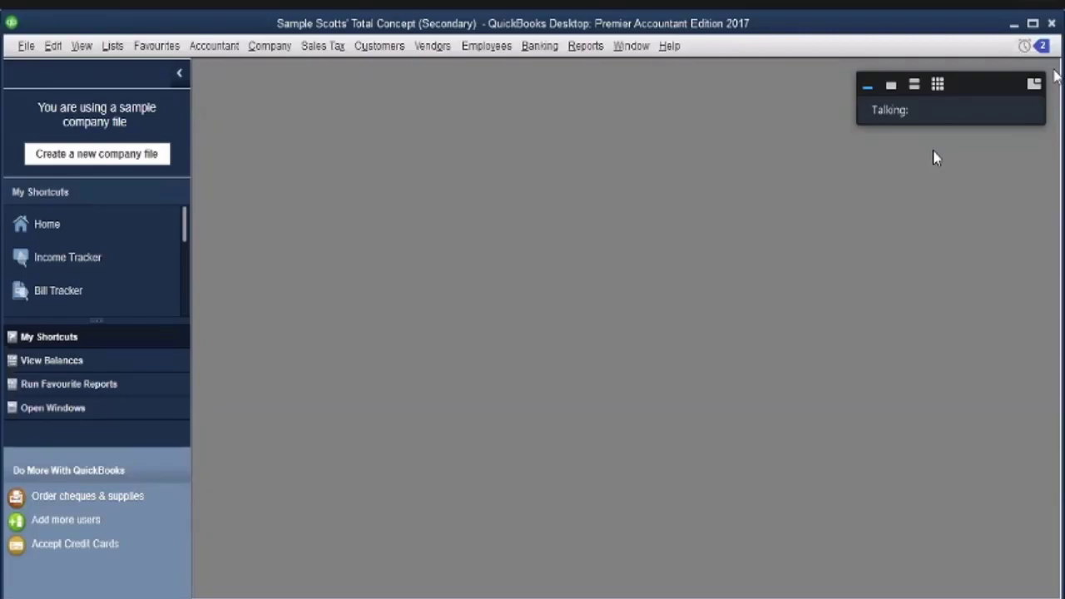
click(52, 229)
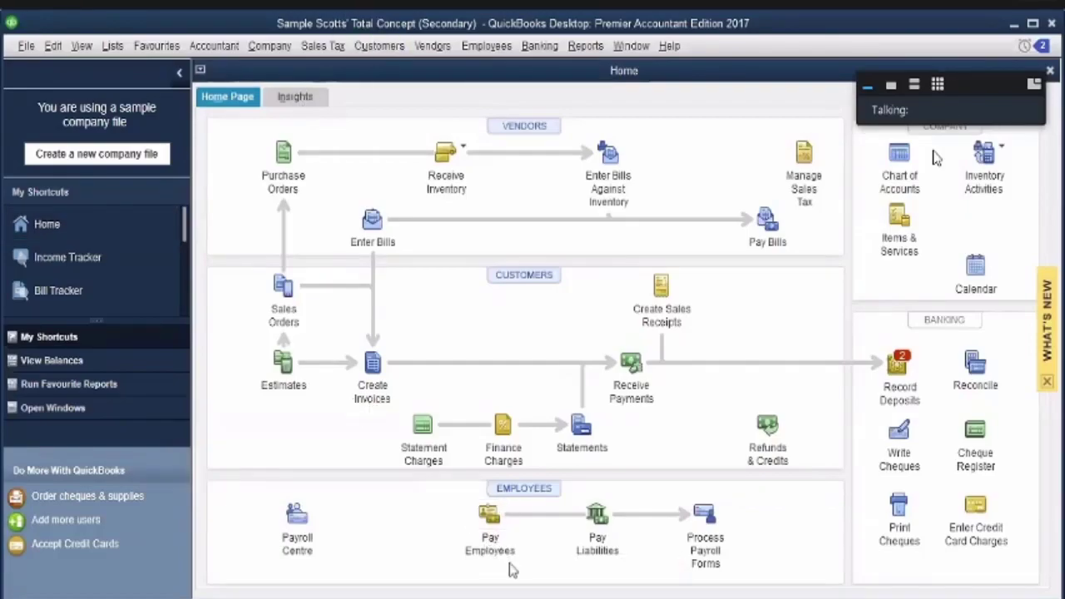
Step: Open Pay Employees and examine the first employee's information and the payroll subscription and calendar view
click(490, 537)
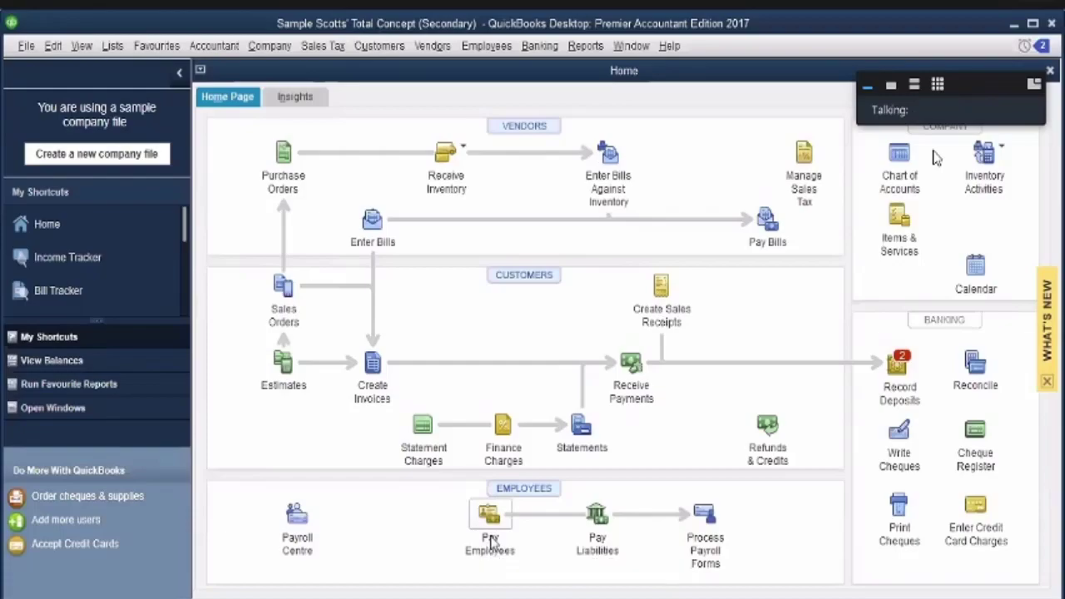
scroll(782, 324, down, 1)
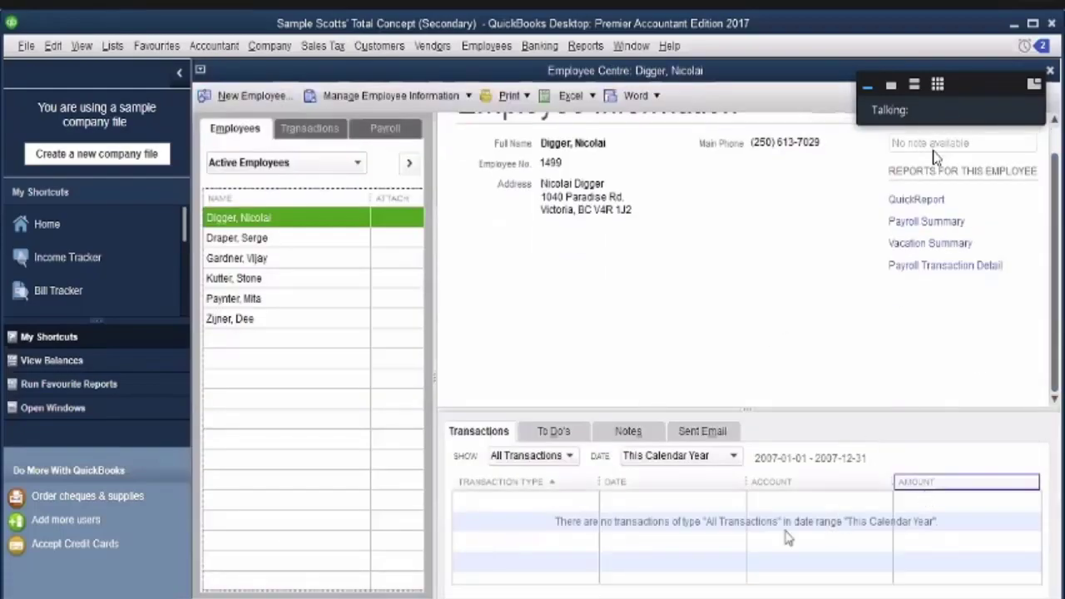
scroll(757, 405, up, 1)
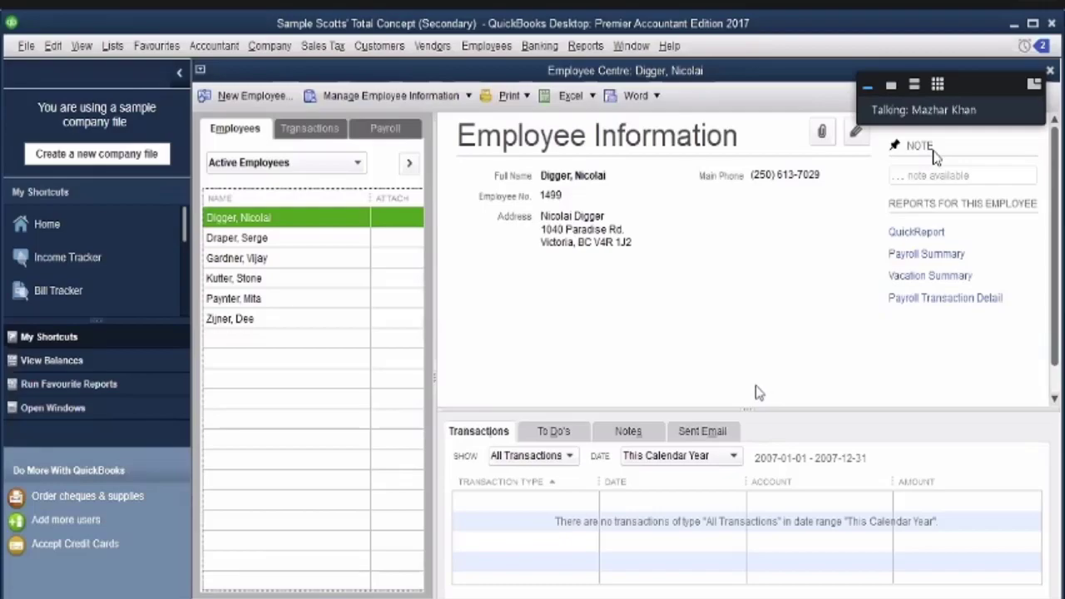
click(386, 132)
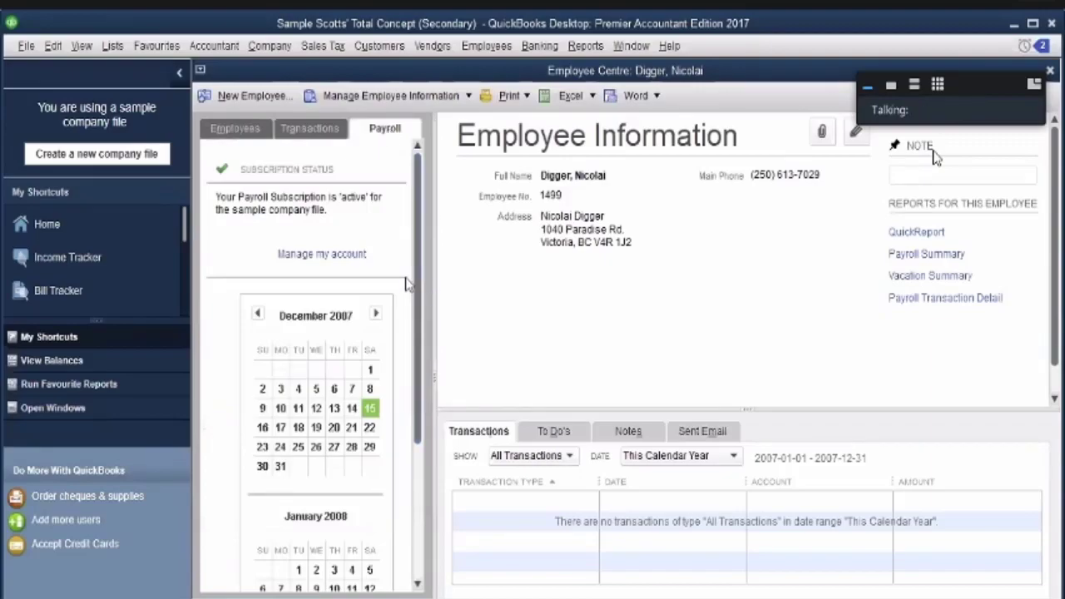
drag(421, 304, 431, 188)
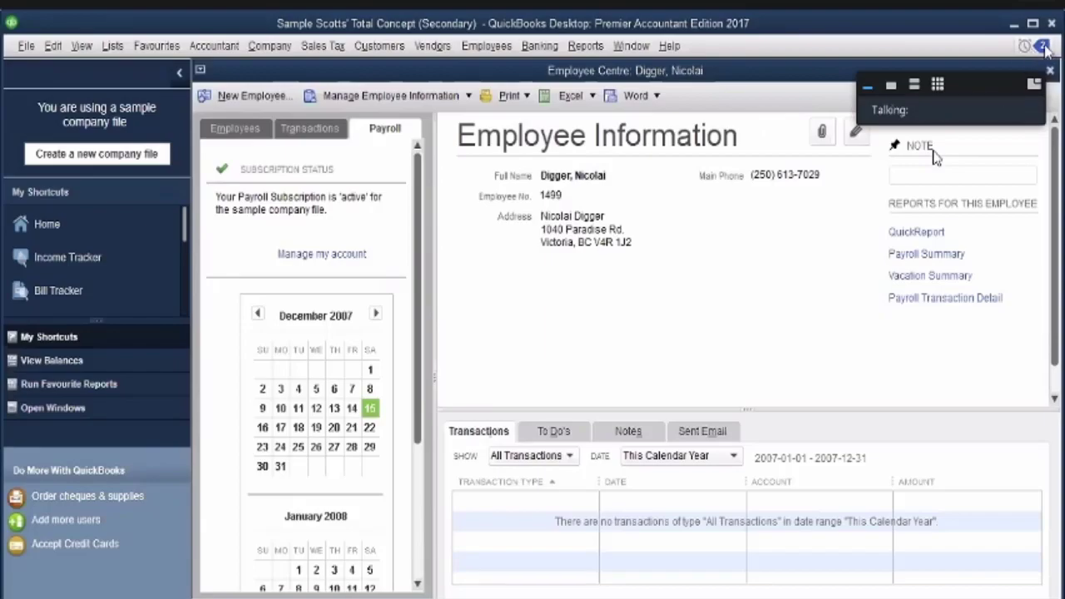
Step: View the Reminders list of deposits and bills to pay, and return to the Employee Centre
click(1049, 71)
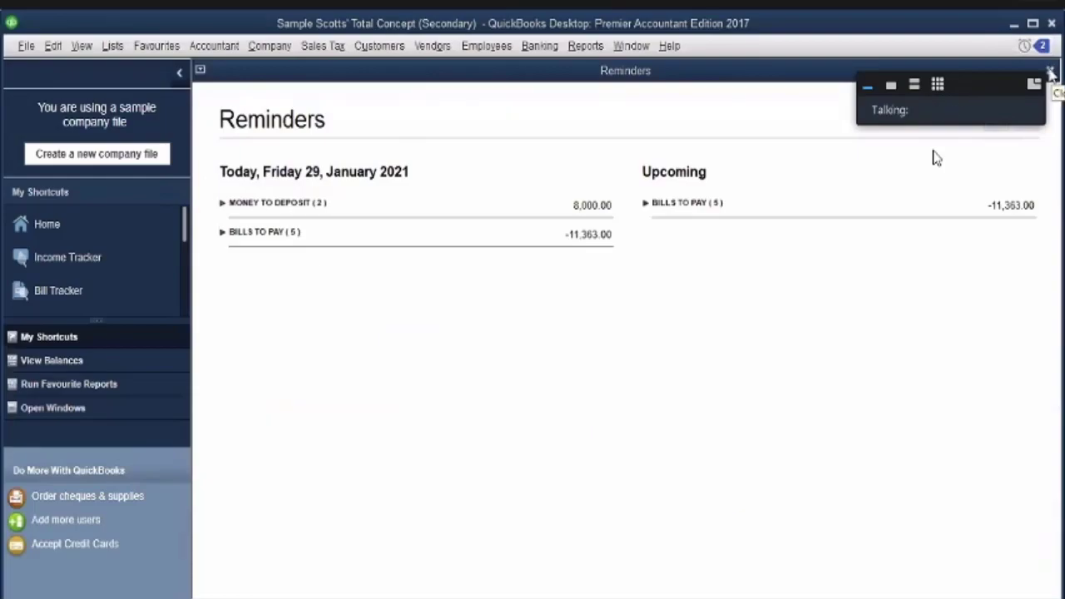
click(1050, 72)
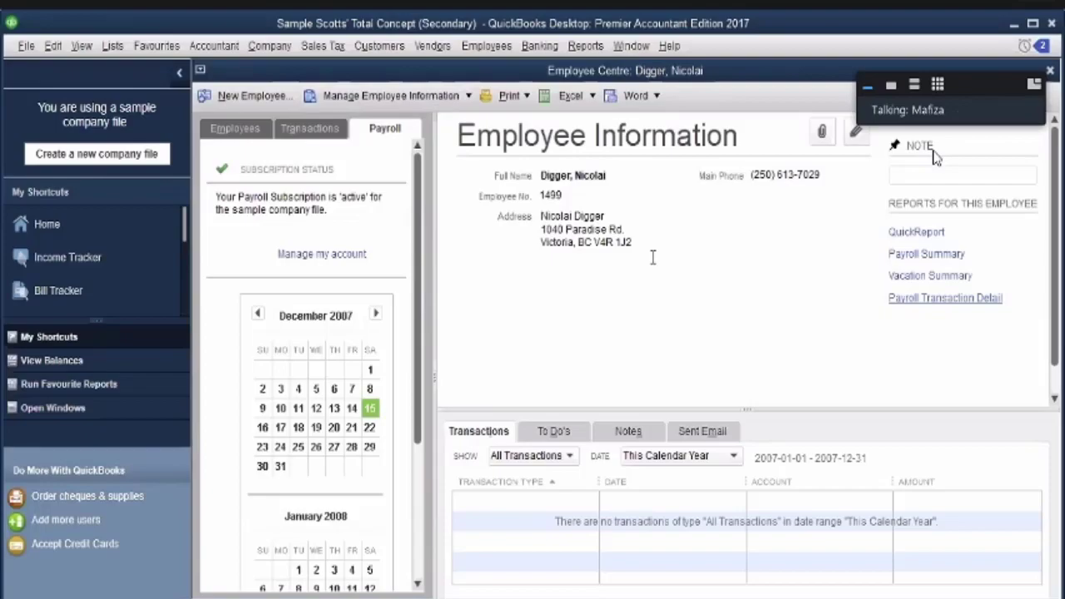
Step: View the Payroll Summary and Payroll Transaction Detail reports for the selected employee, closing each one
click(915, 258)
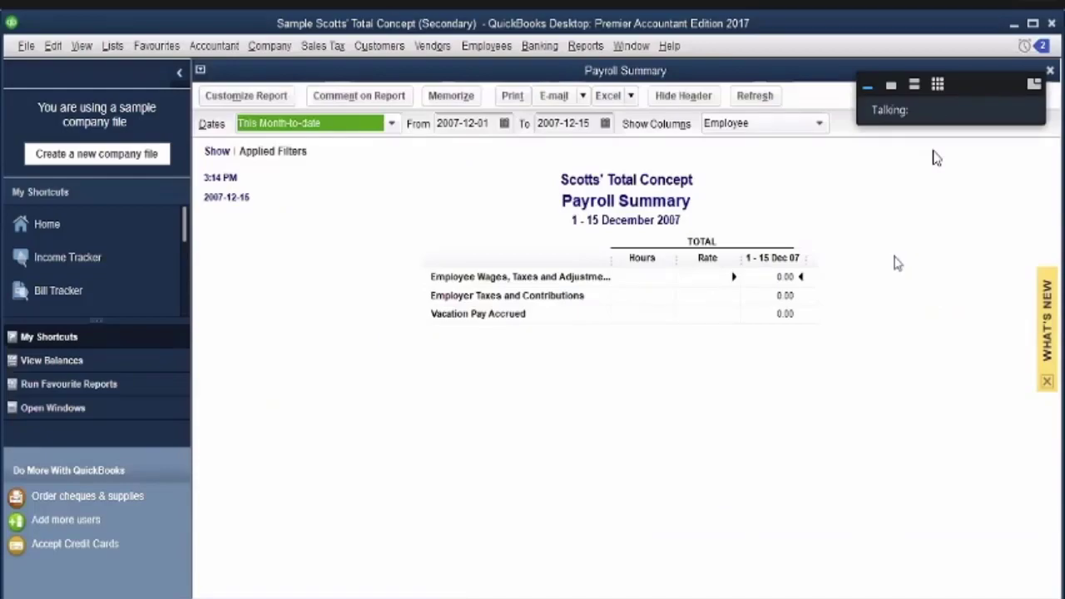
click(1050, 71)
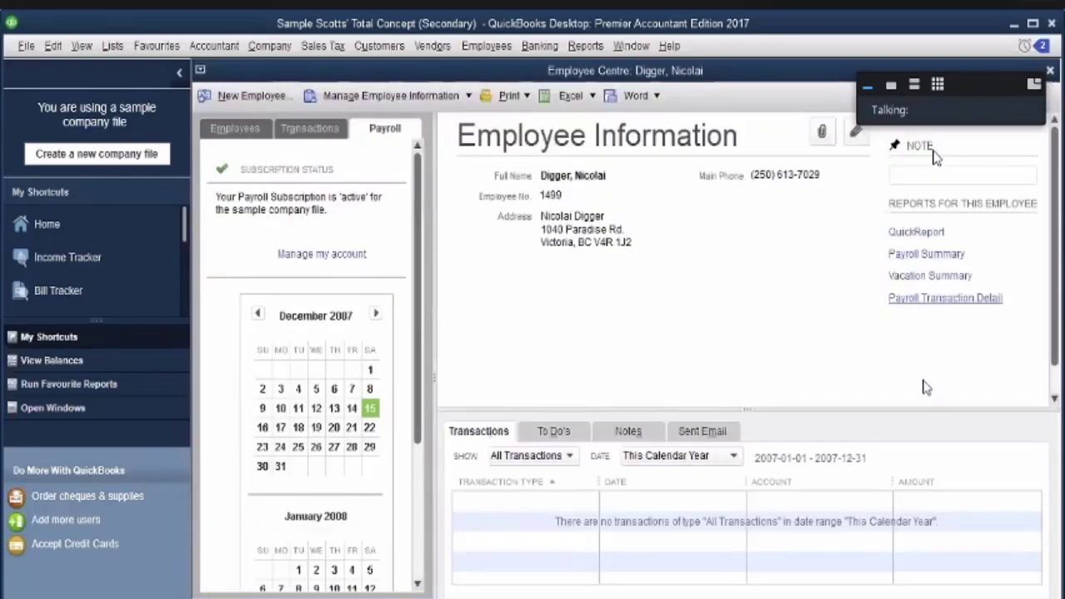
click(969, 298)
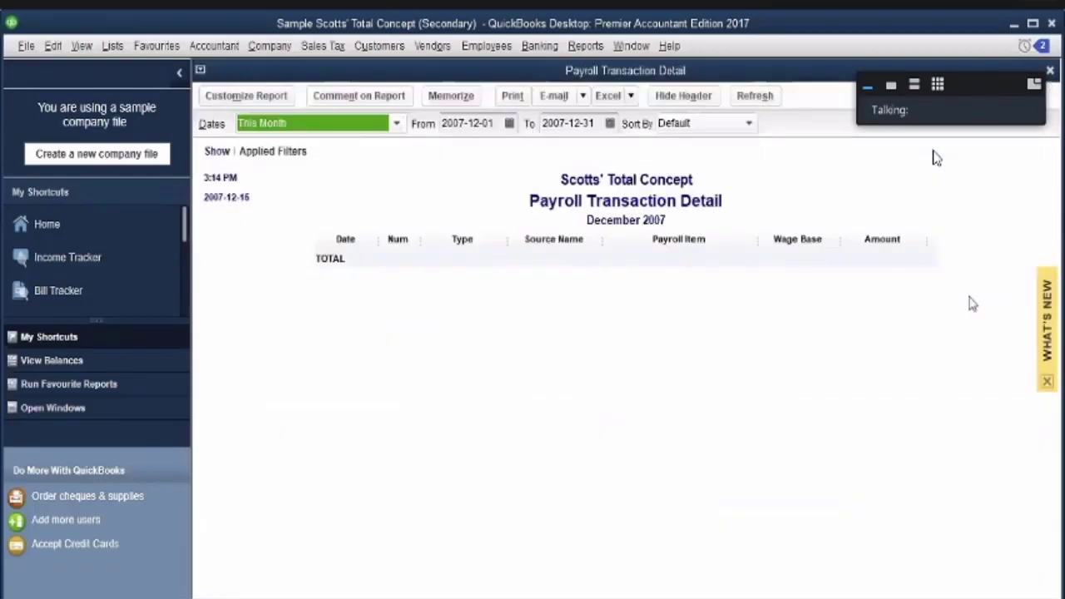
click(1050, 71)
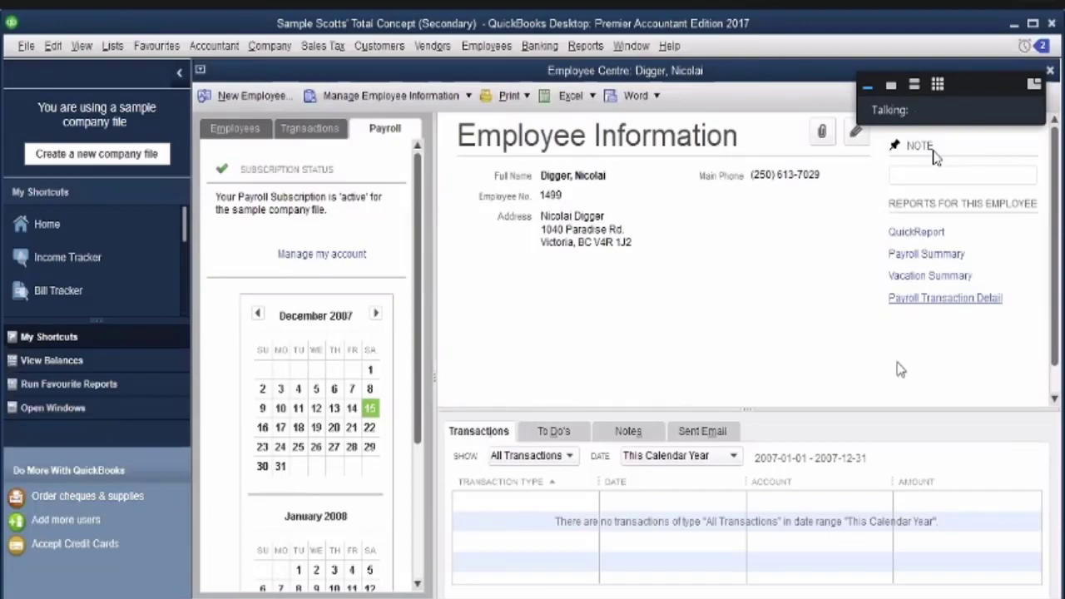
Step: Close the Employee Centre and open the Payroll Centre from the home page
click(1049, 71)
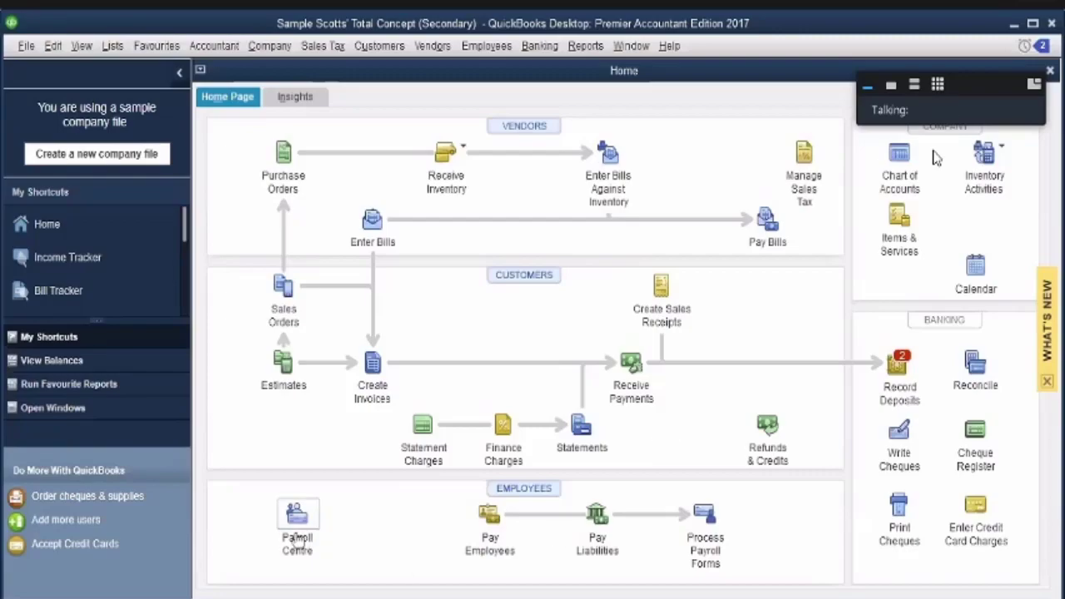
click(296, 524)
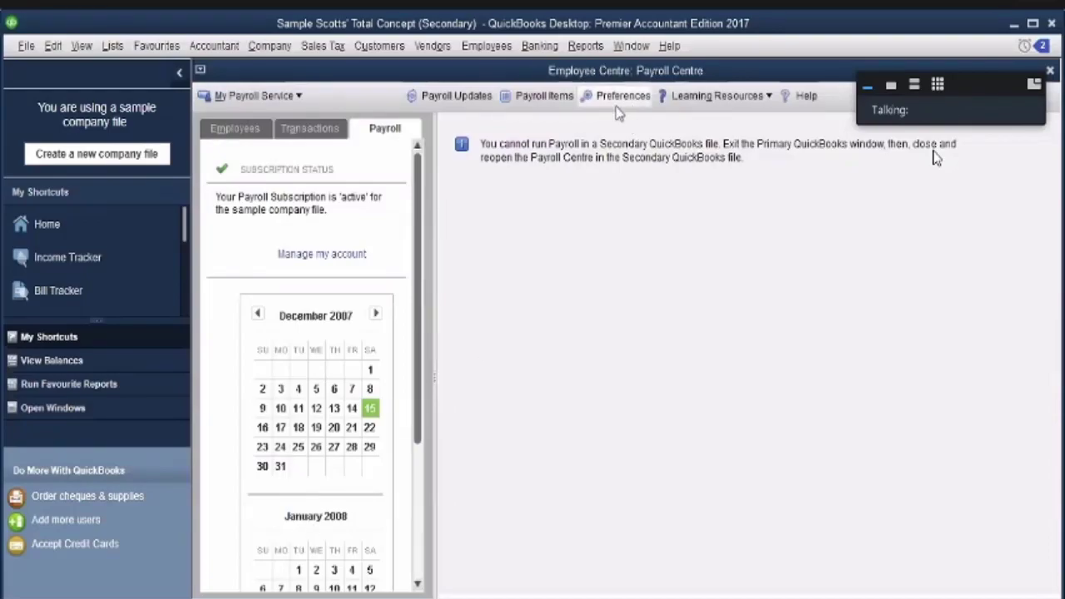
Step: Try to open the payroll items, and close the Payroll Centre
click(543, 98)
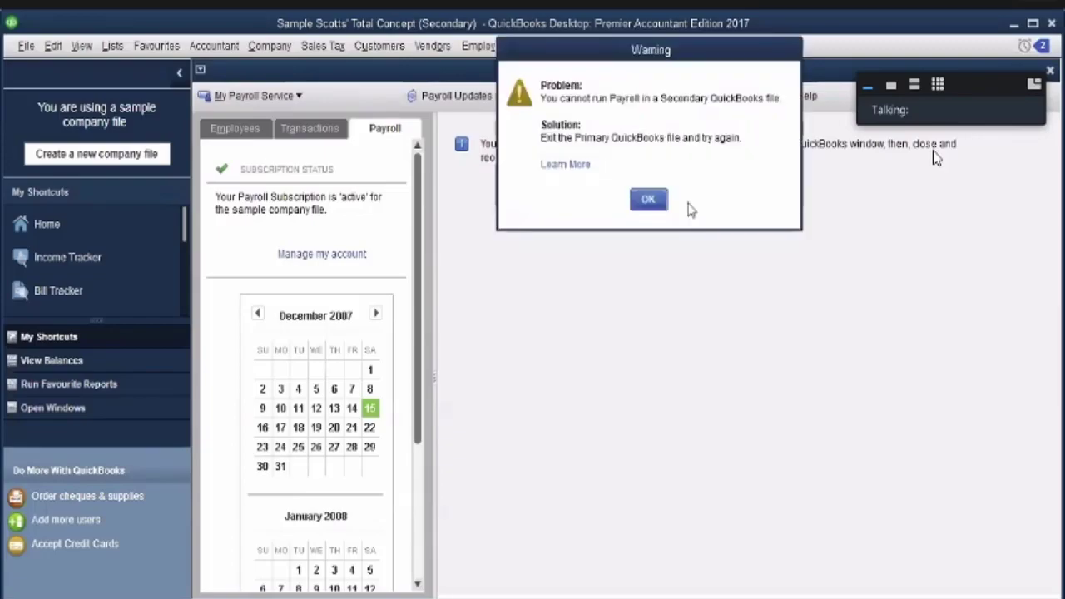
click(645, 200)
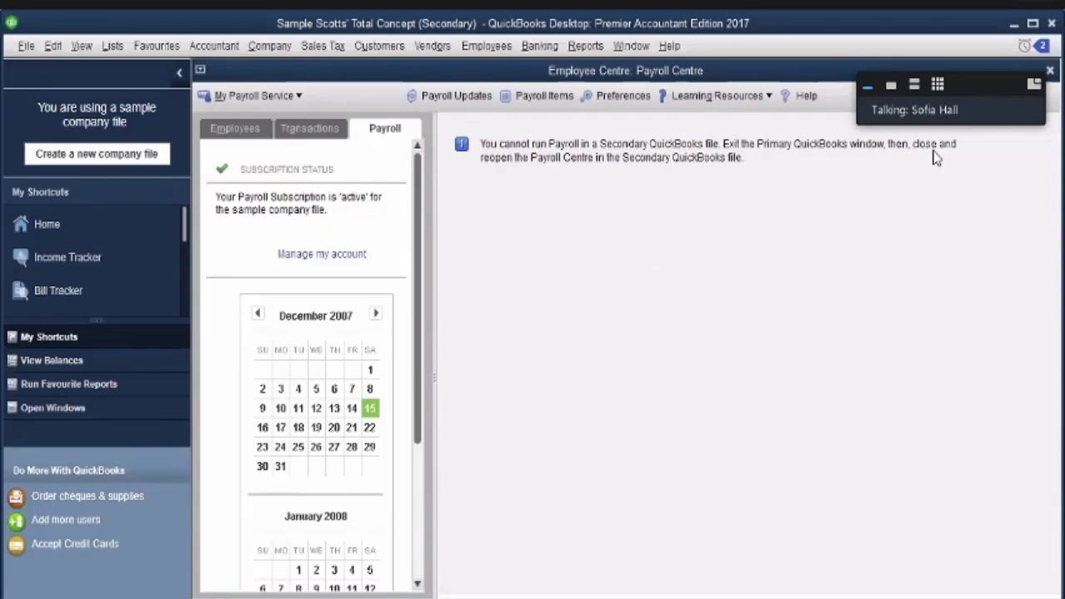
click(1050, 71)
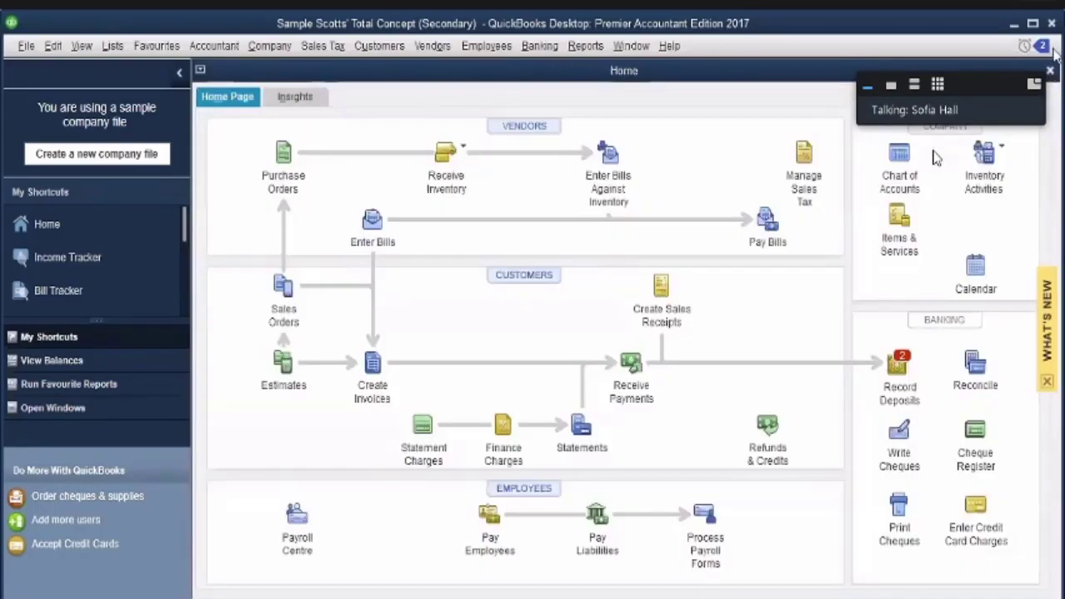
Step: Exit the secondary QuickBooks session and confirm the exit
click(1052, 25)
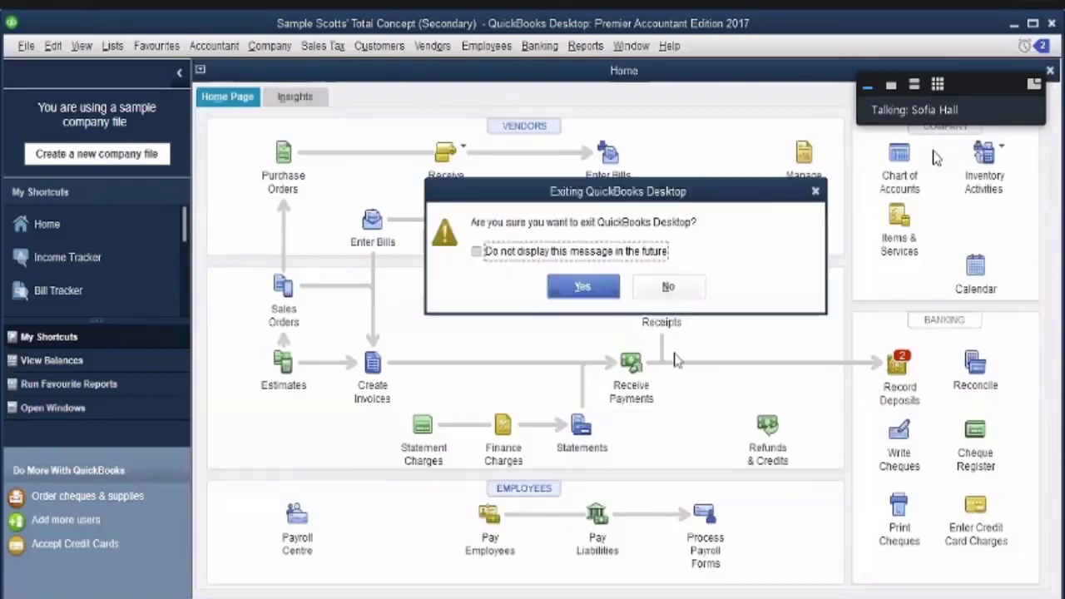
click(815, 193)
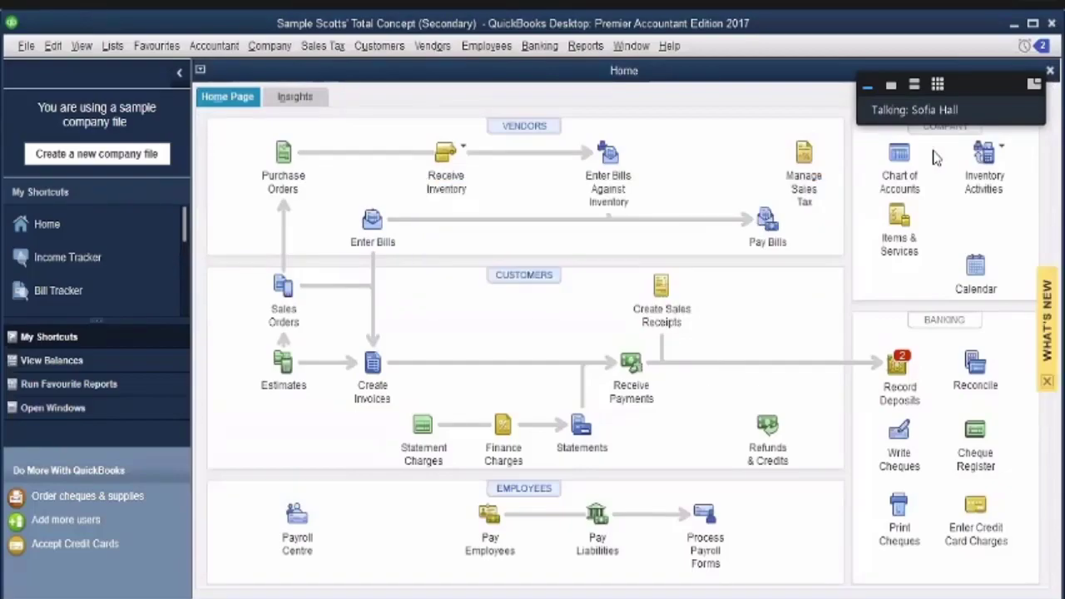
click(1052, 24)
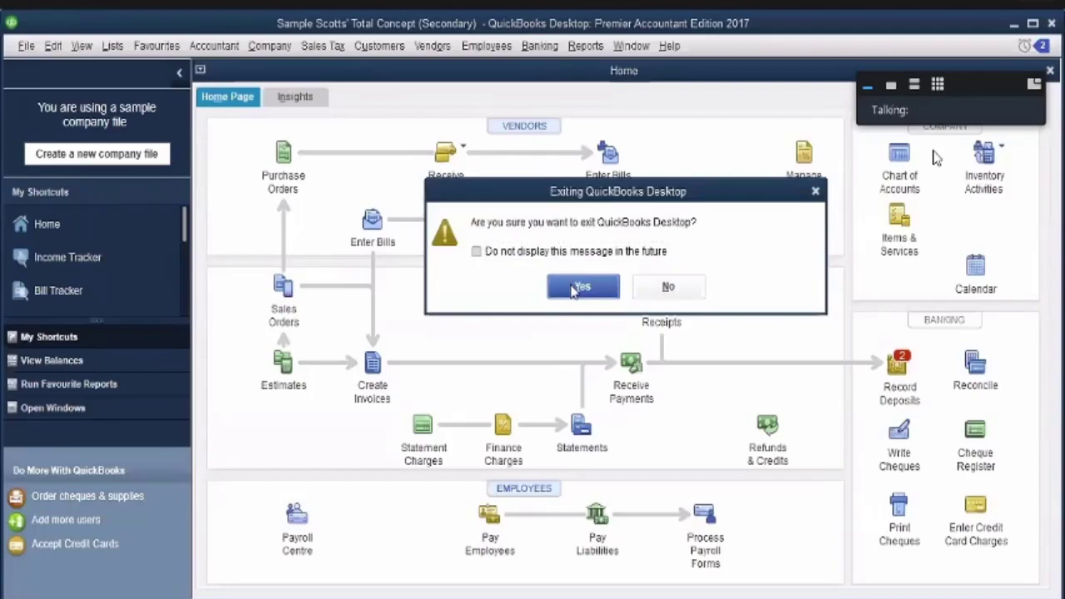
key(Return)
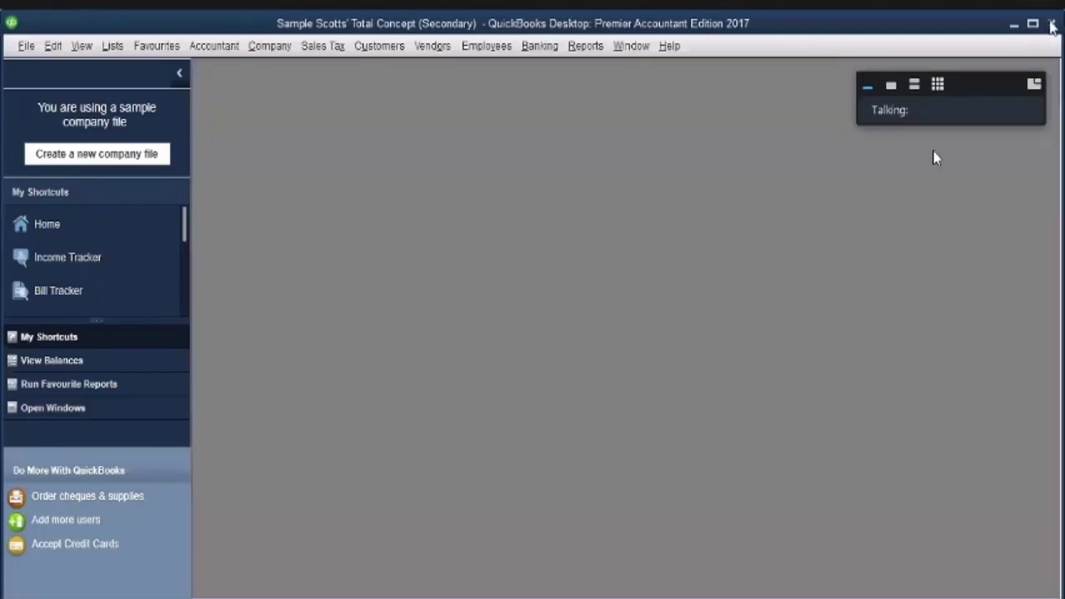
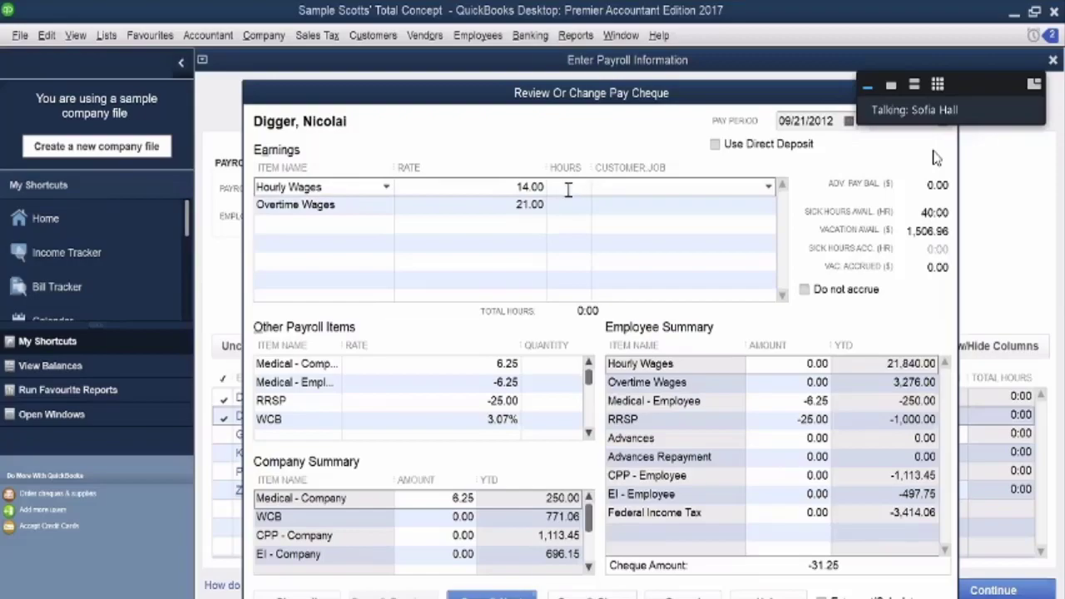
Step: Enter 40 hourly-wage hours and 2 overtime hours on the first employee's pay cheque, and save it to continue to the next one
text(40)
click(573, 204)
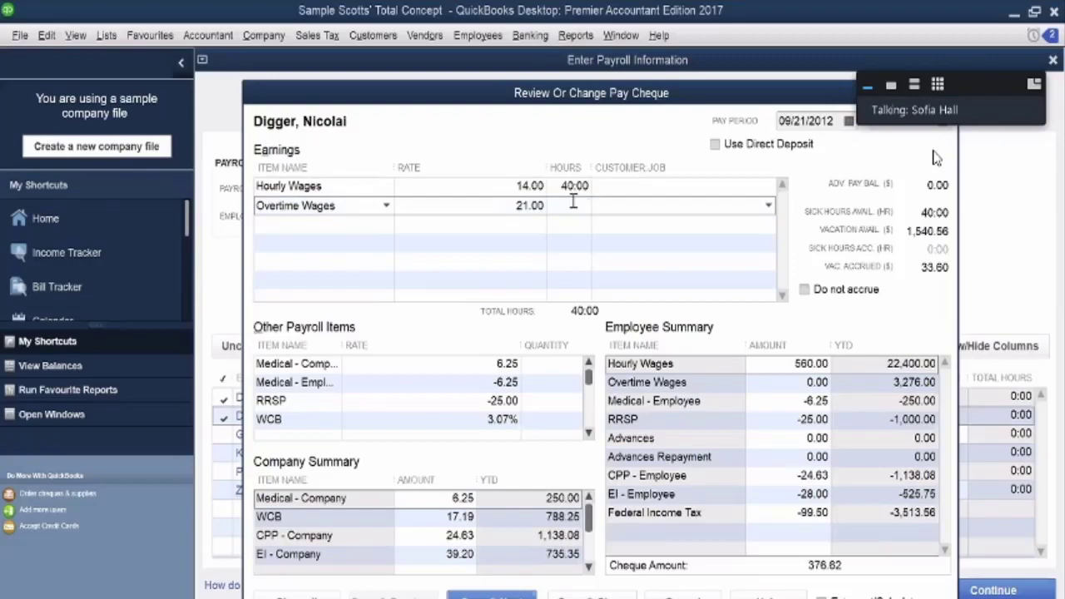
text(2)
key(Return)
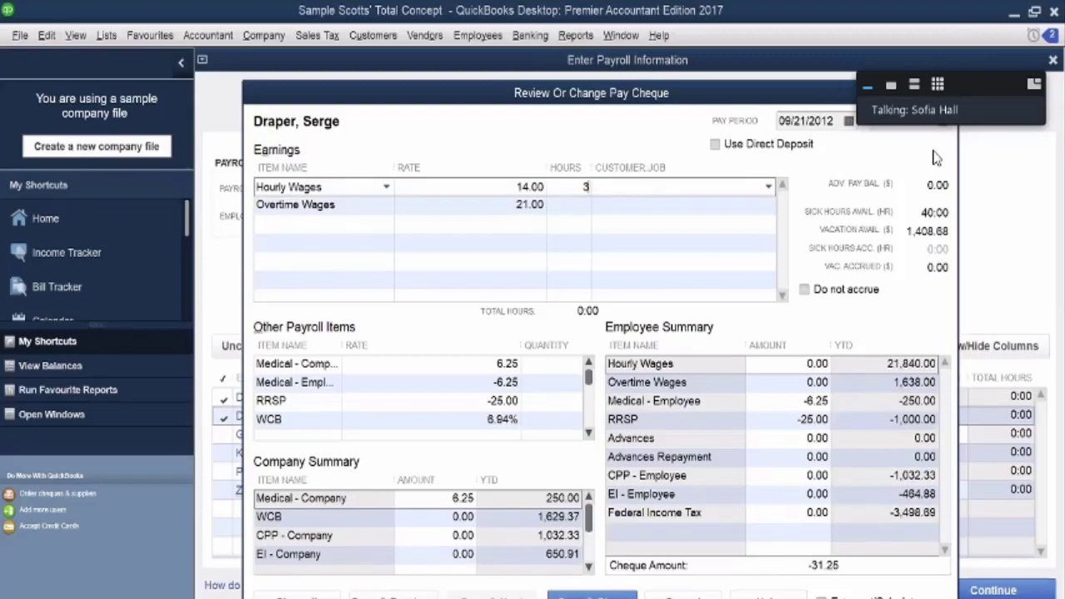
Step: Enter 32 hourly-wage hours and 4 overtime hours on the second employee's pay cheque
text(32)
click(584, 208)
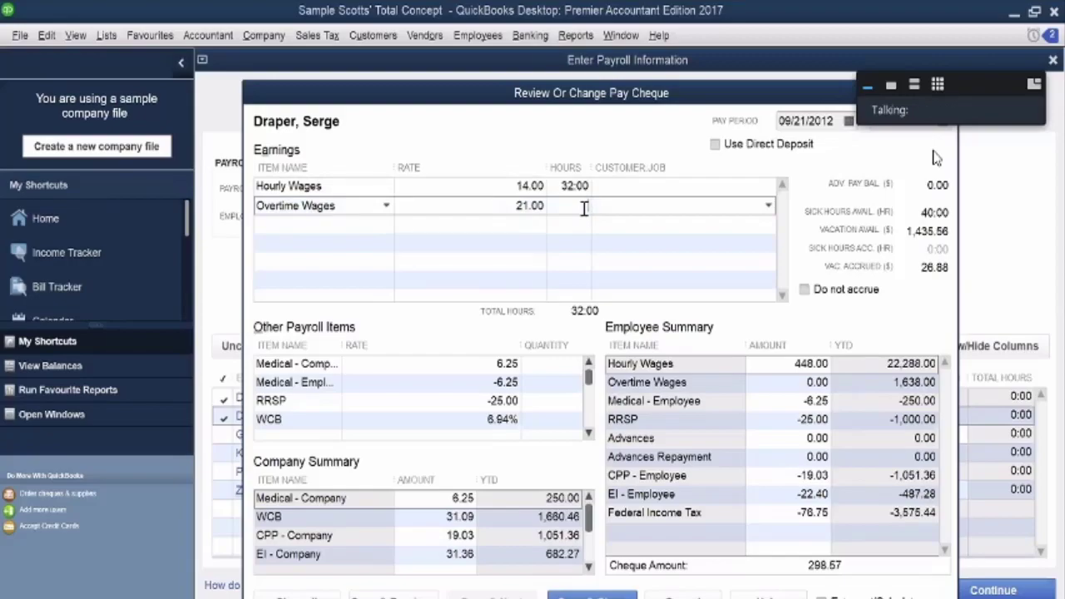
text(4)
Step: Add a Sick Hourly Rate earnings line with 8 hours to the second employee's pay cheque
click(386, 223)
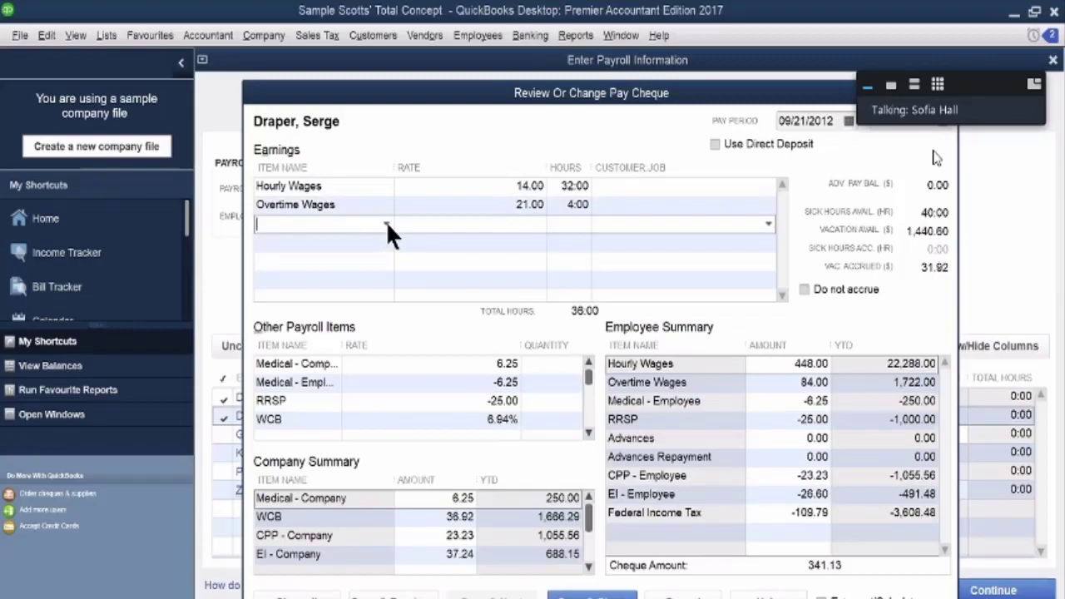
click(386, 223)
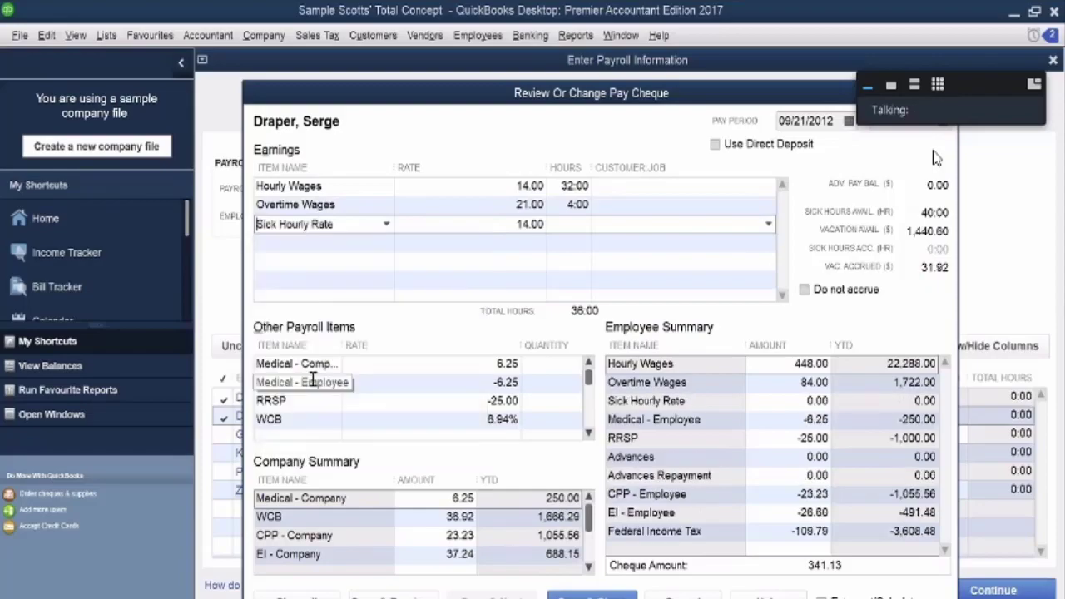
click(313, 376)
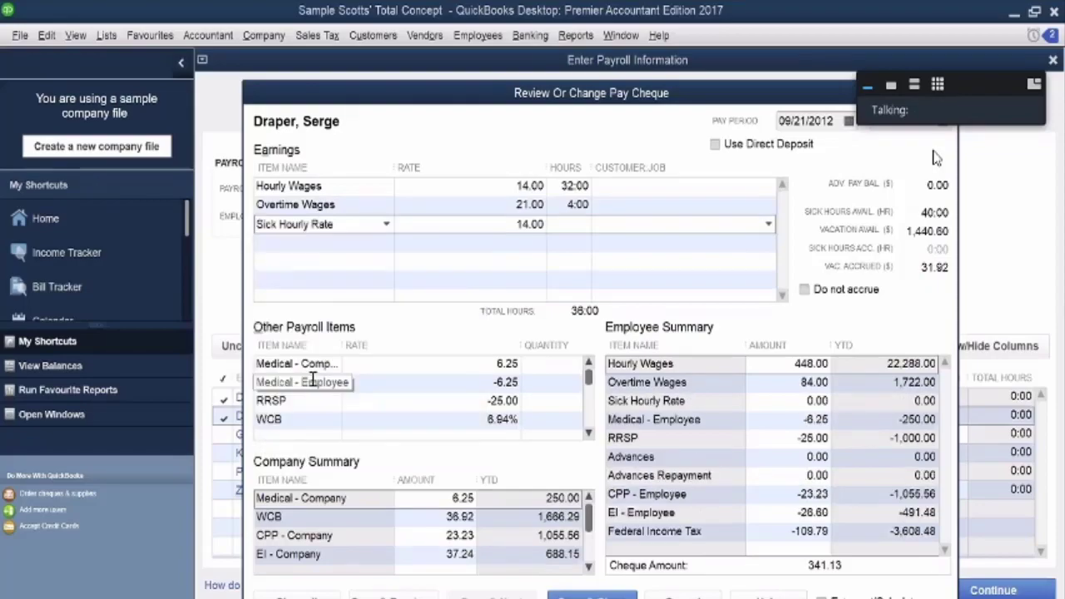
click(566, 225)
text(8)
click(268, 436)
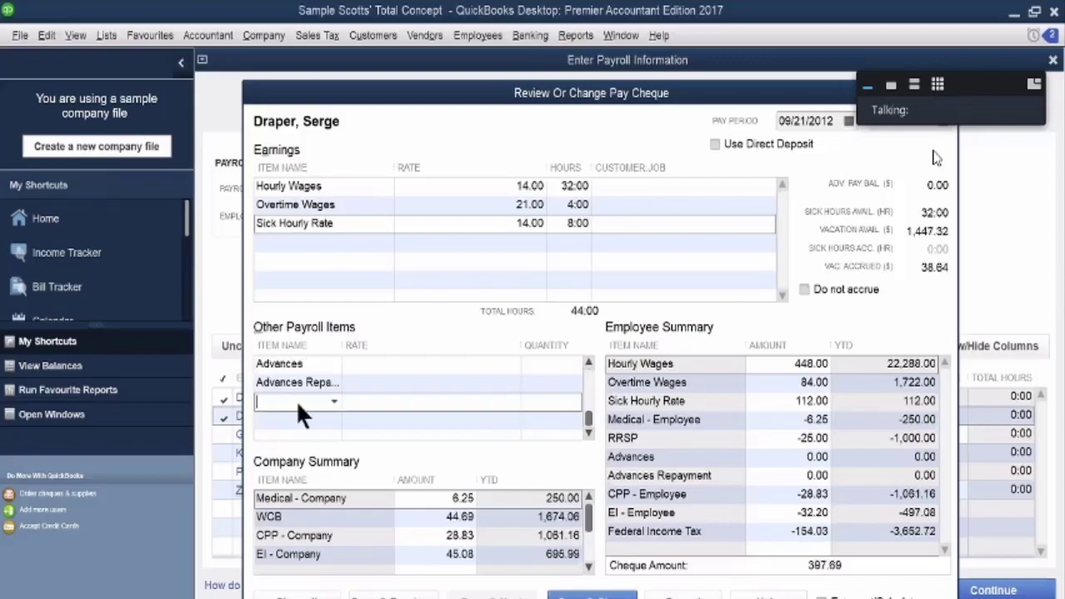
click(334, 401)
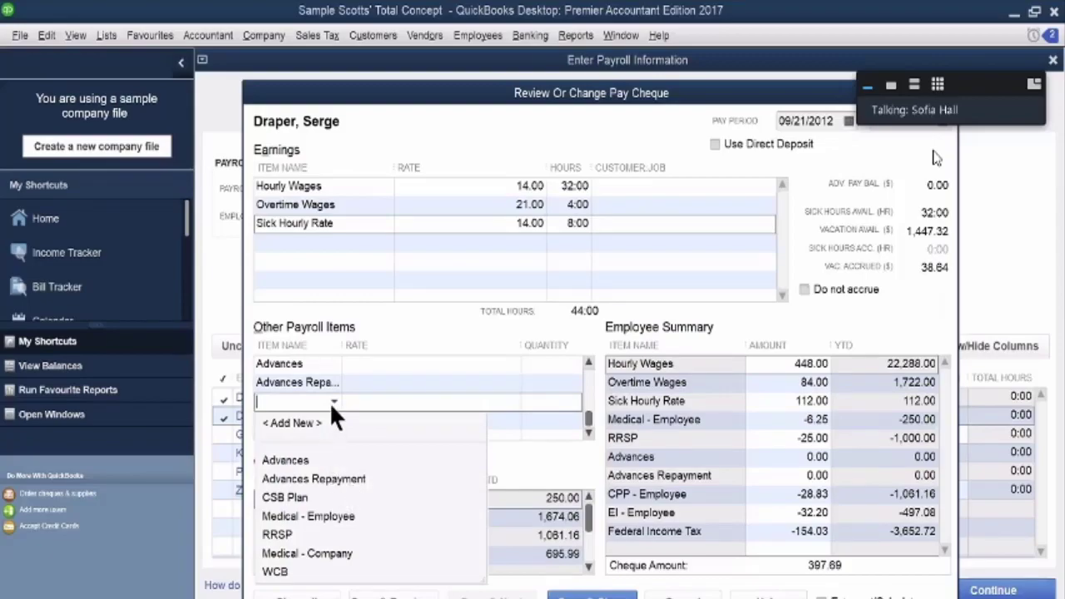
click(292, 460)
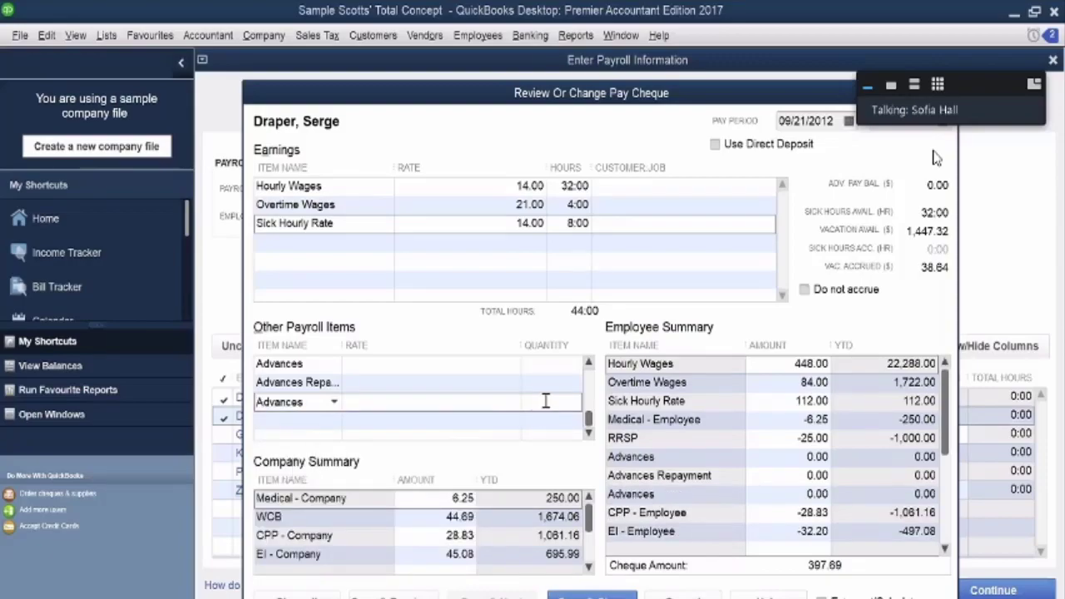
text(200)
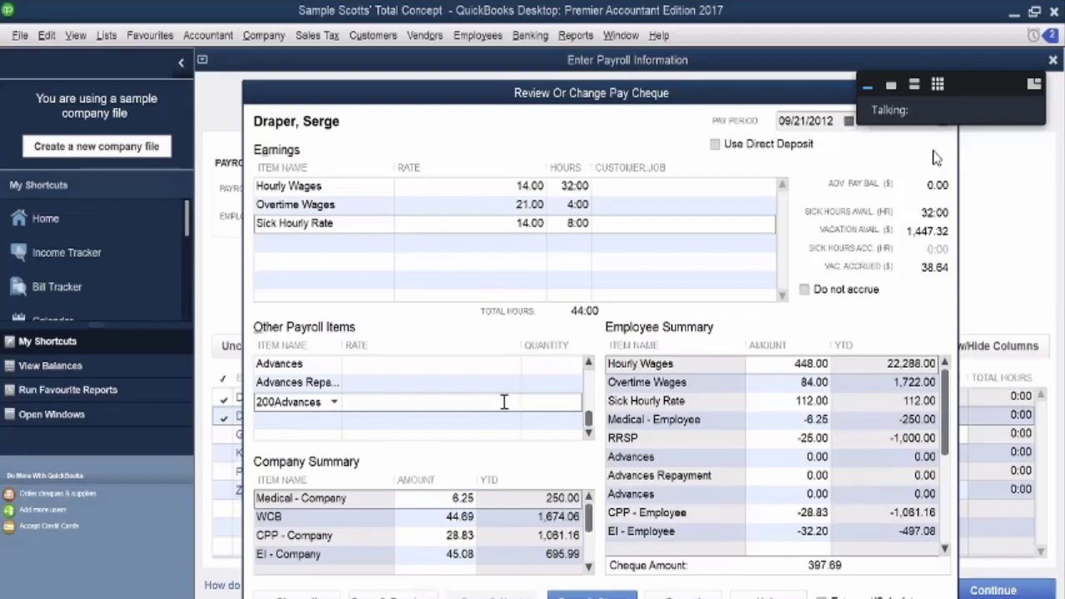
click(549, 267)
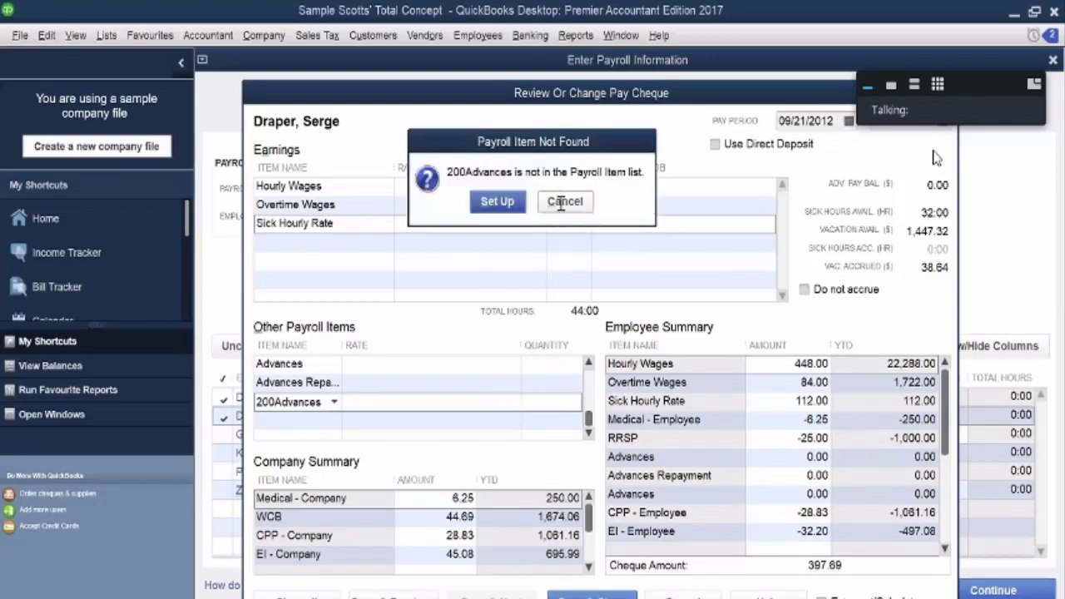
key(Escape)
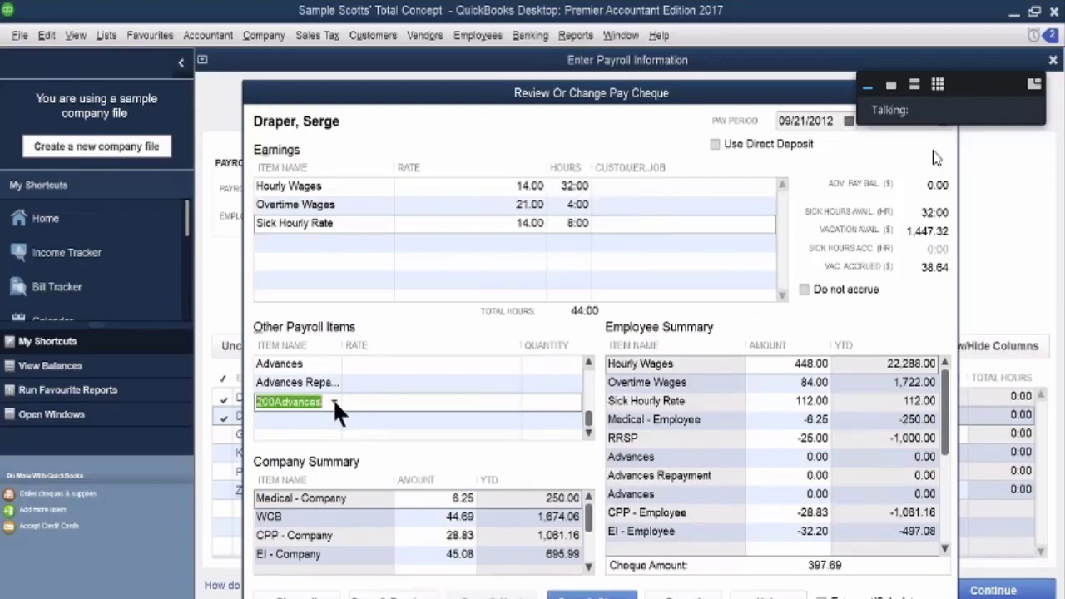
Step: Set the new other payroll item to Advances with a quantity of 200, and save and close the pay cheque
click(334, 402)
click(286, 460)
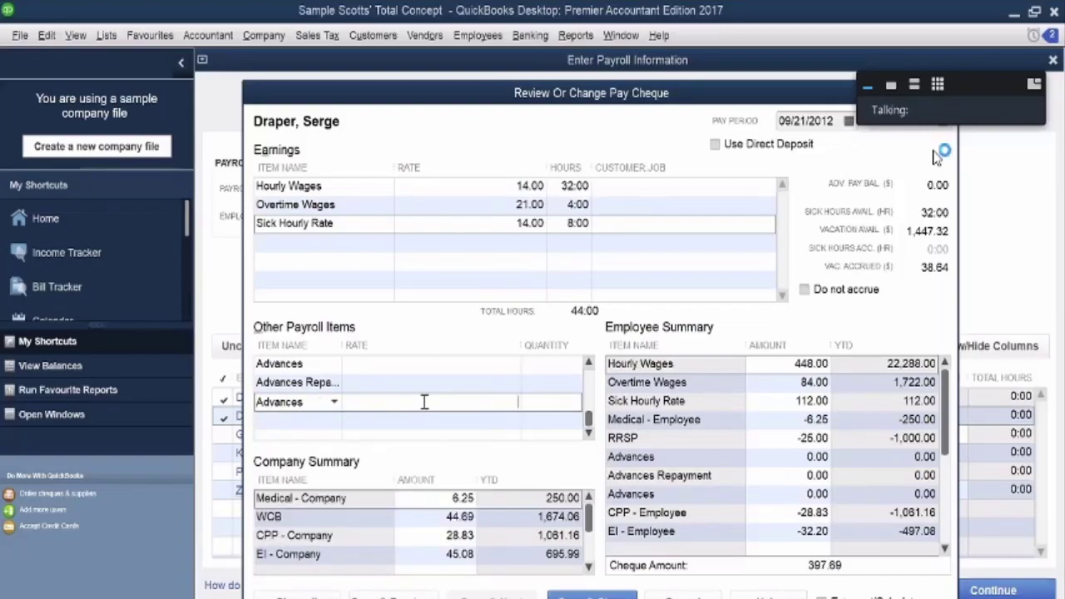
text(200)
key(Tab)
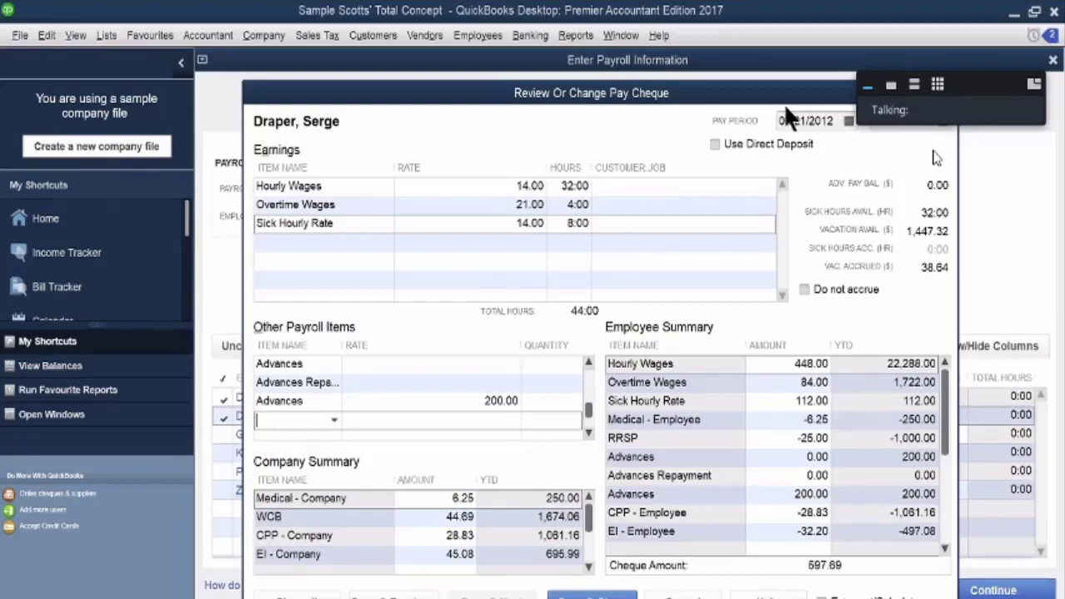
drag(788, 95, 789, 75)
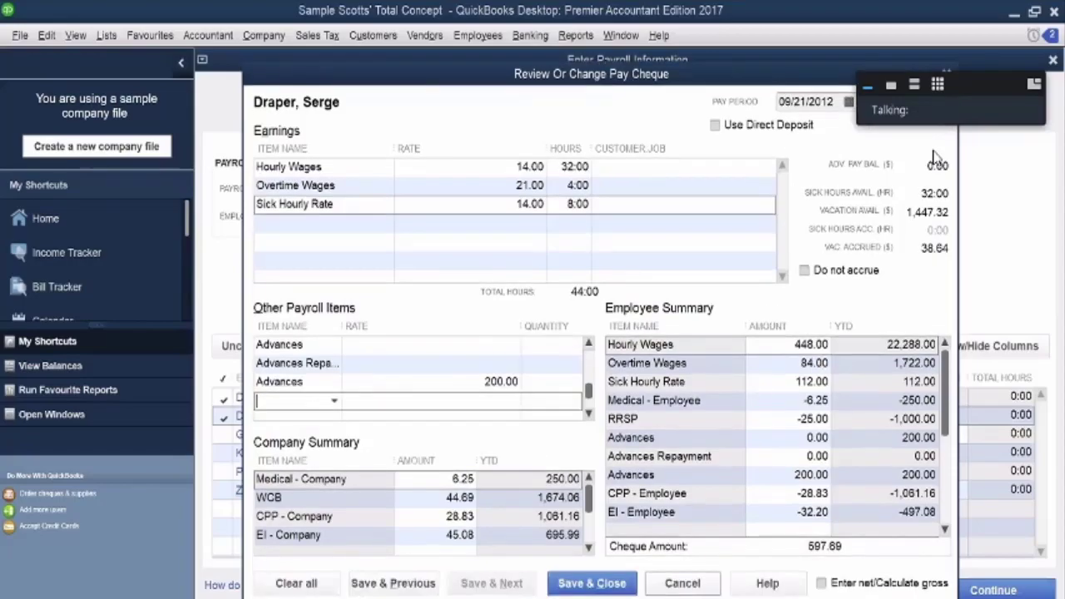
click(591, 583)
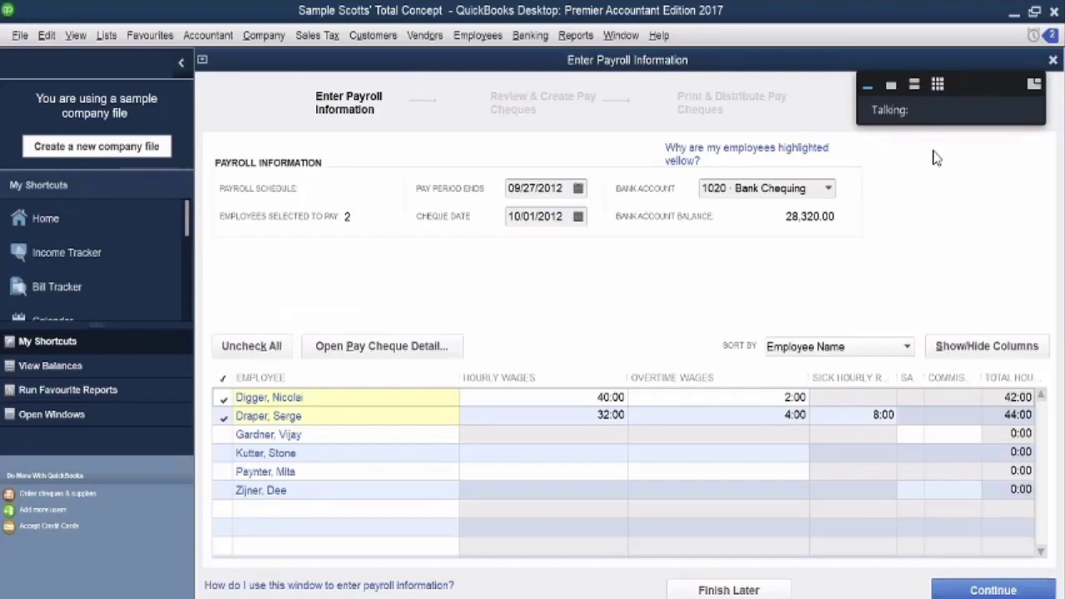
Step: Continue the pay run and create both pay cheques, suppressing the sample-file warning for future use, and close the confirmation
click(1003, 589)
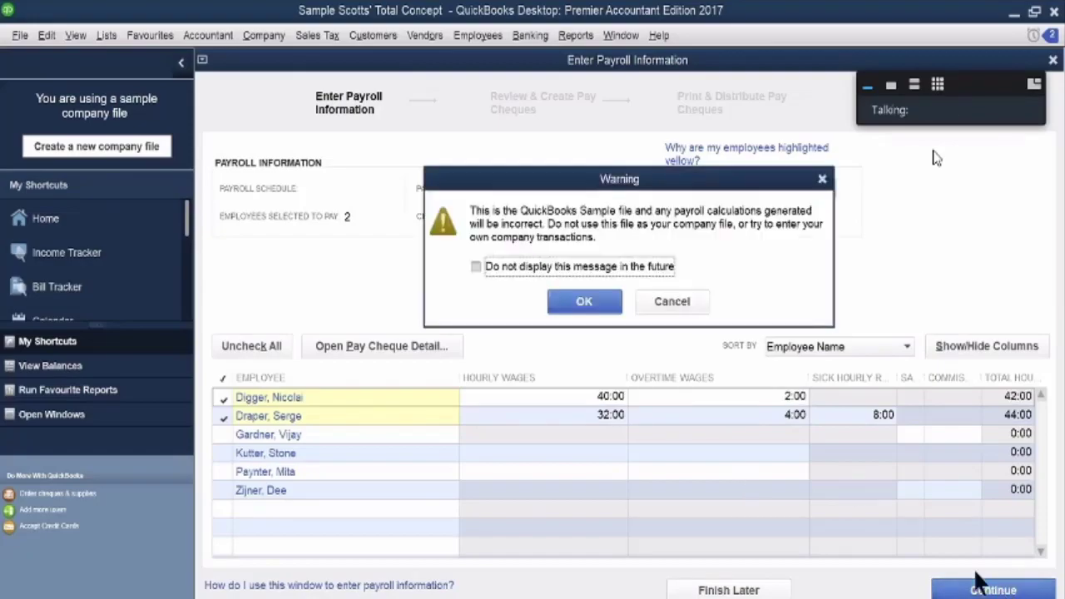
click(598, 301)
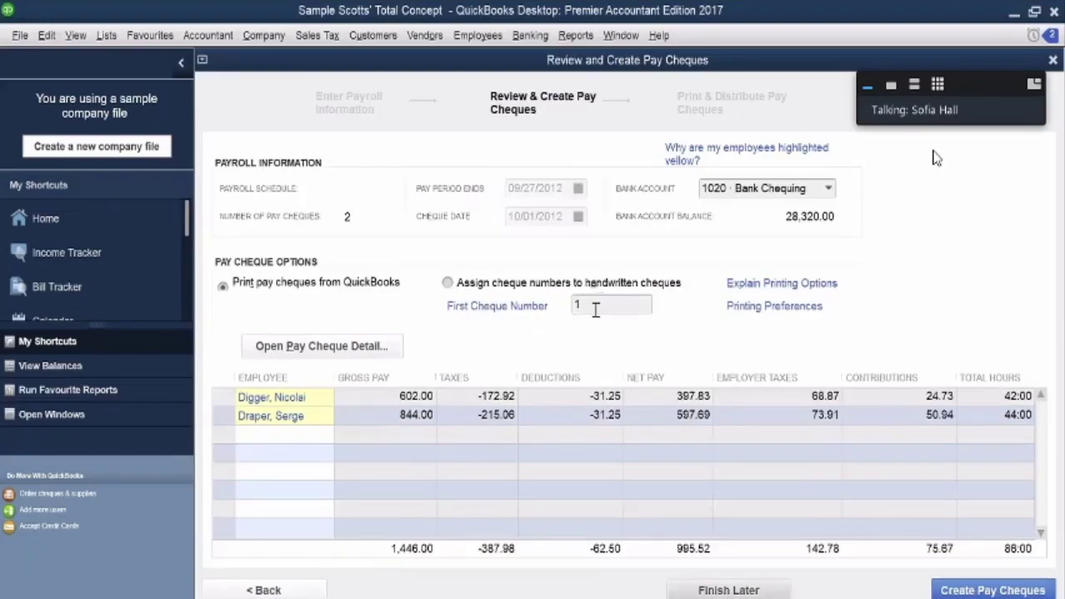
click(969, 592)
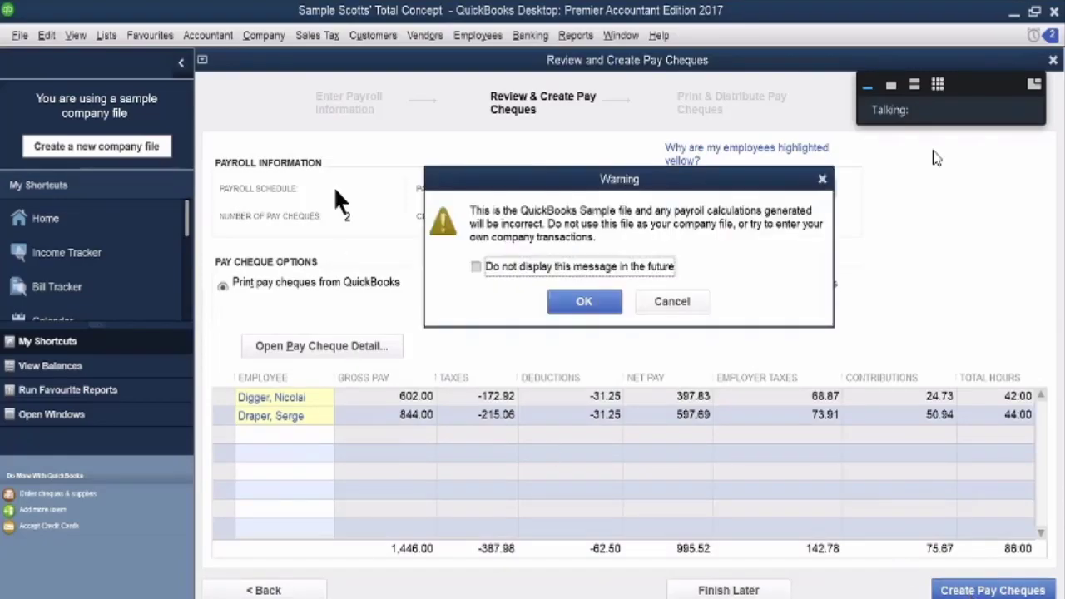
click(499, 267)
click(572, 301)
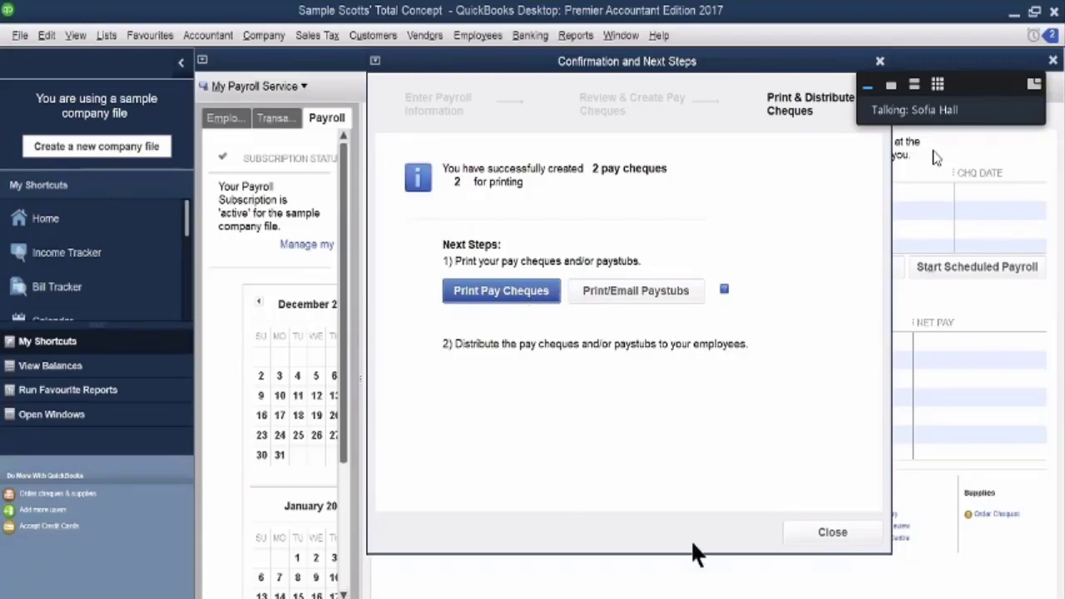
click(823, 532)
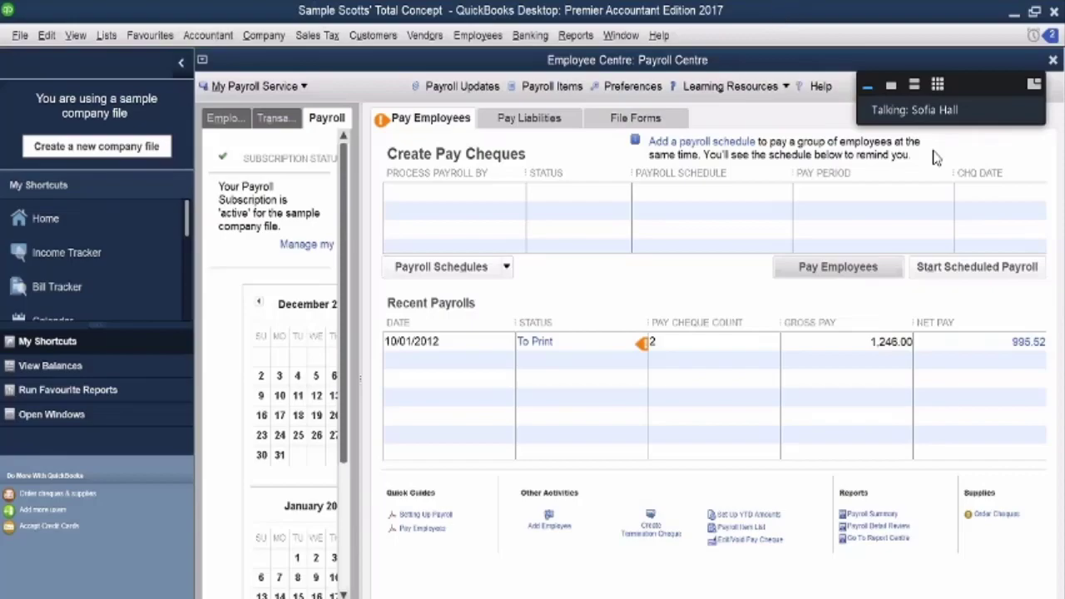
Step: Close the Payroll Centre and open the Journal report, dismissing the notice about collapsed transactions
click(1053, 60)
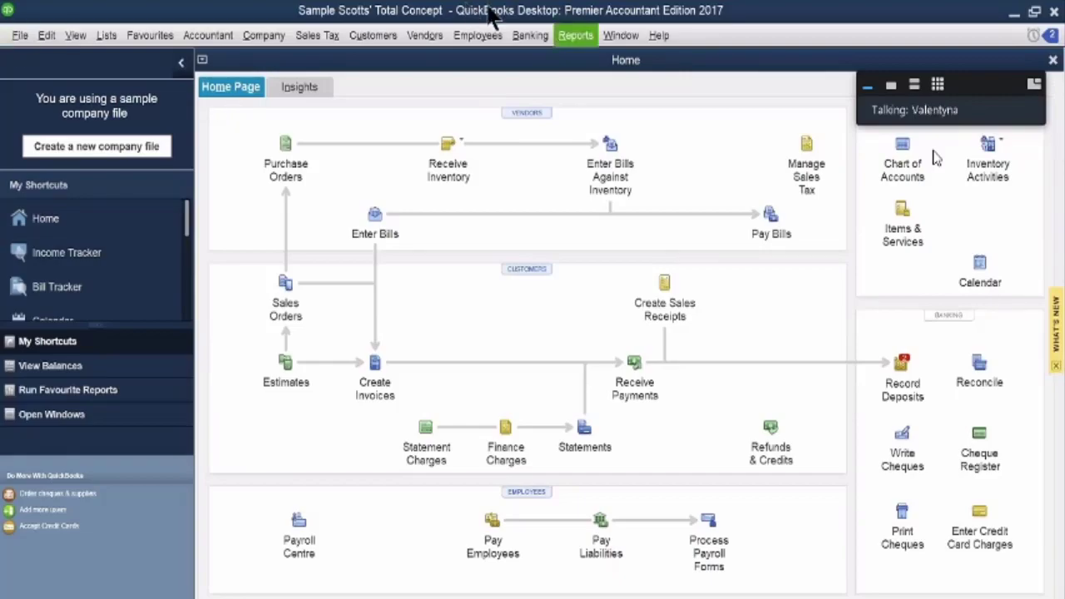
click(576, 35)
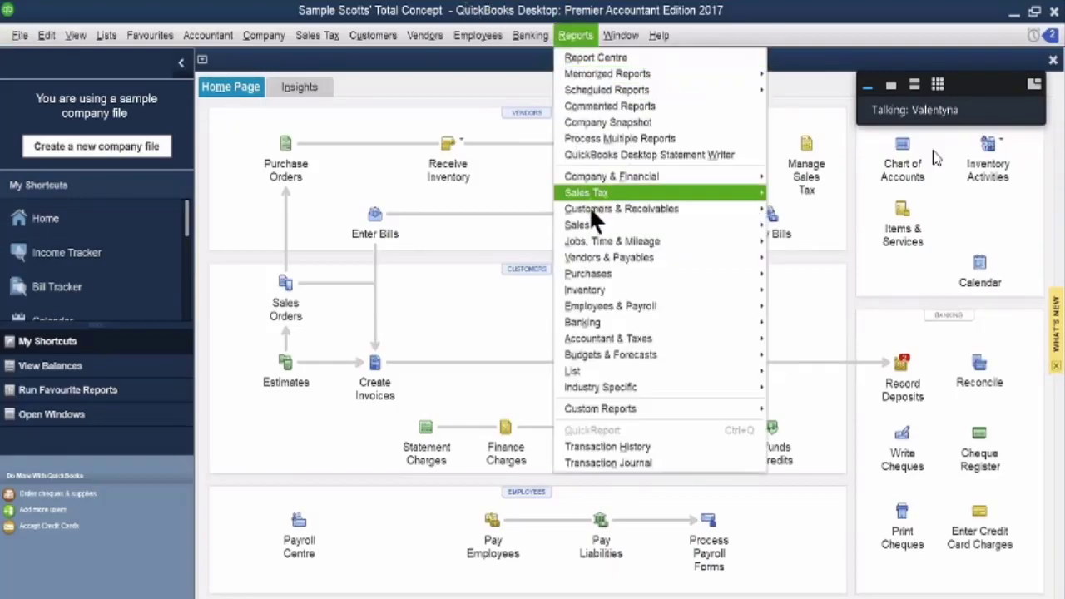
mouse_move(594, 307)
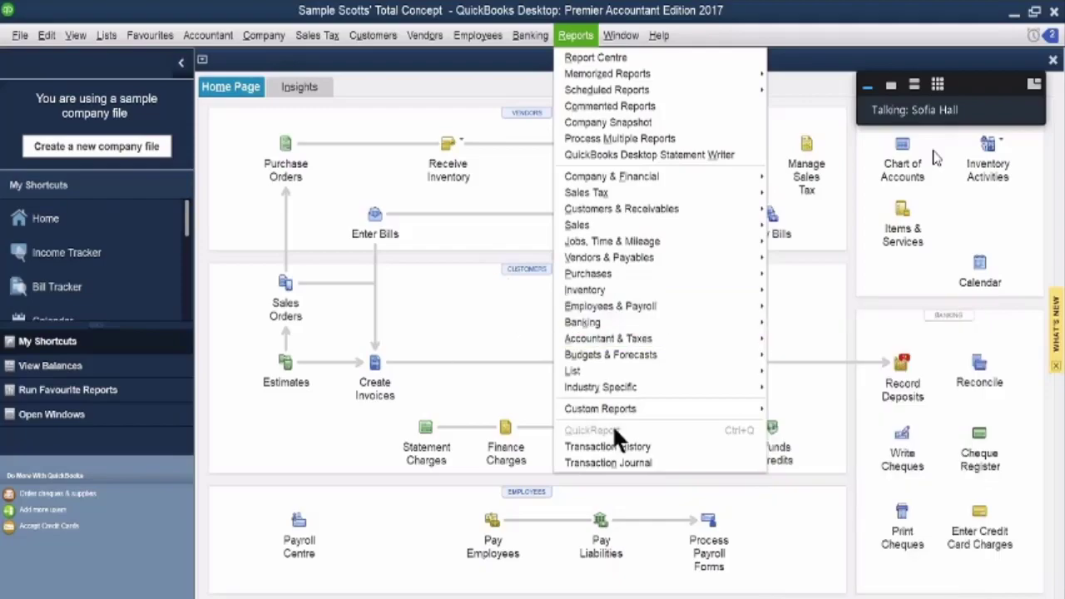
mouse_move(606, 366)
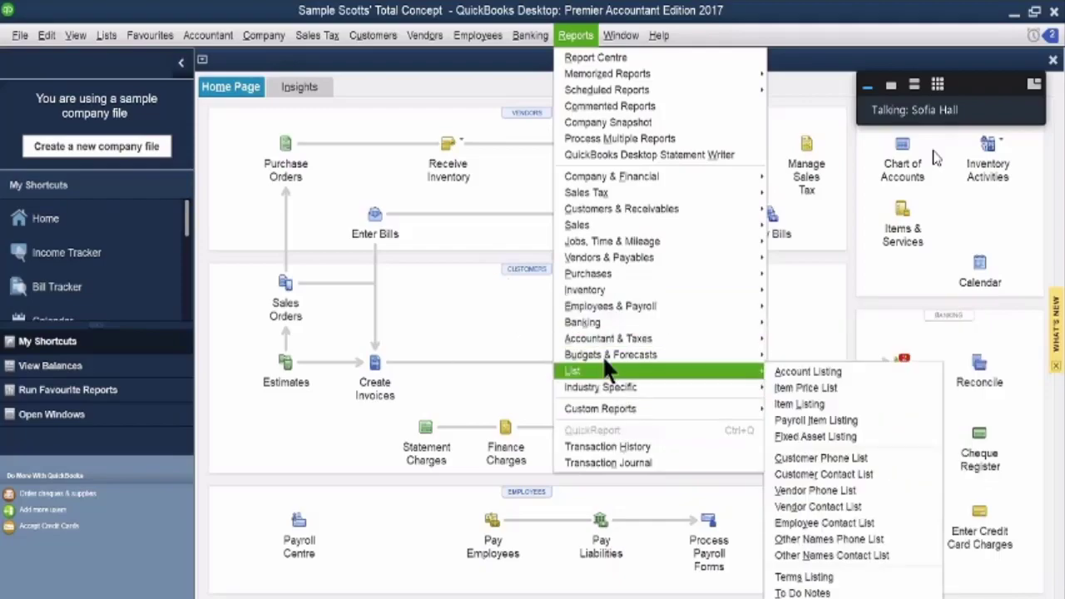
mouse_move(754, 341)
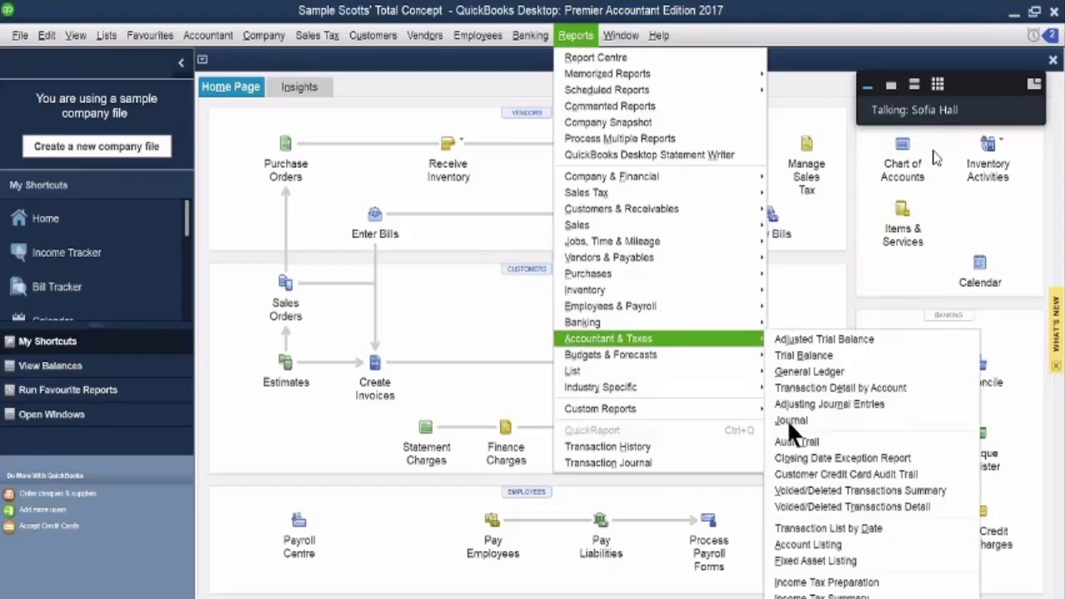
click(788, 420)
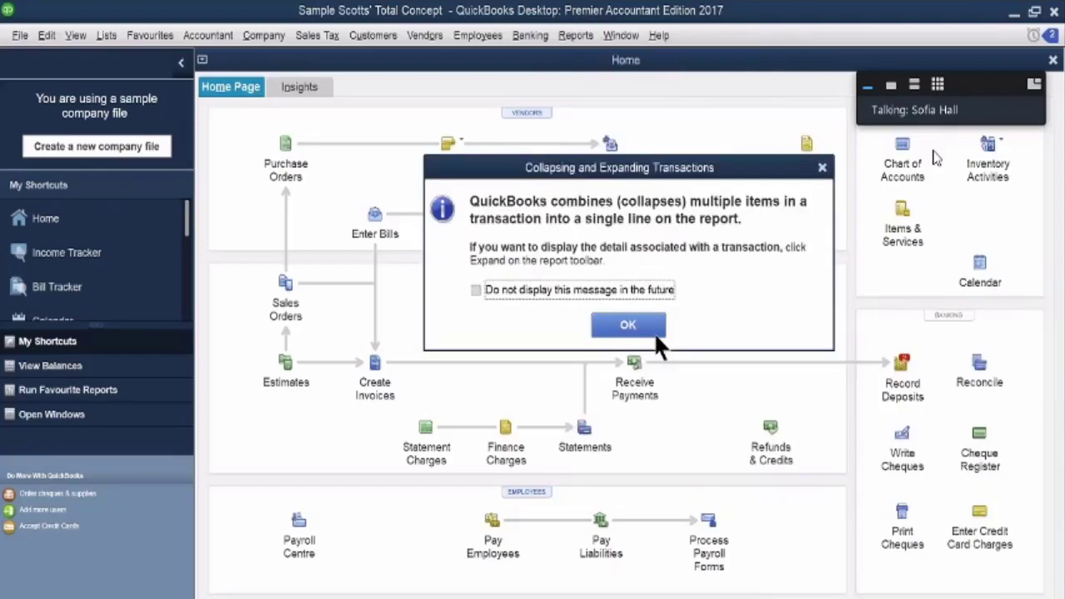
click(637, 331)
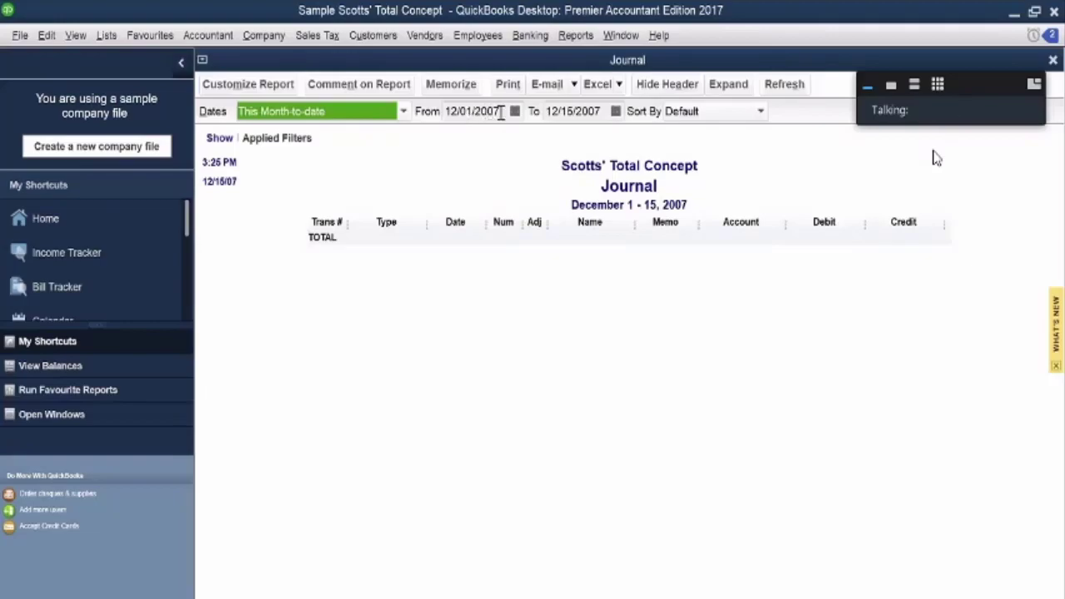
Step: Set the end date of the Journal report to 10/01/2012
drag(500, 112, 489, 112)
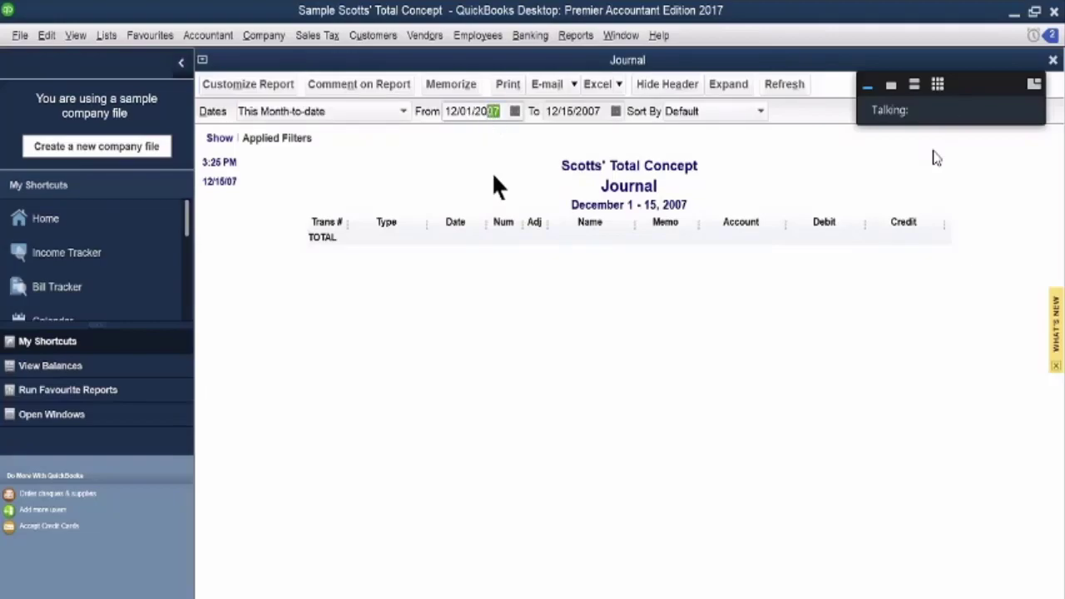
text(12)
click(460, 140)
click(459, 140)
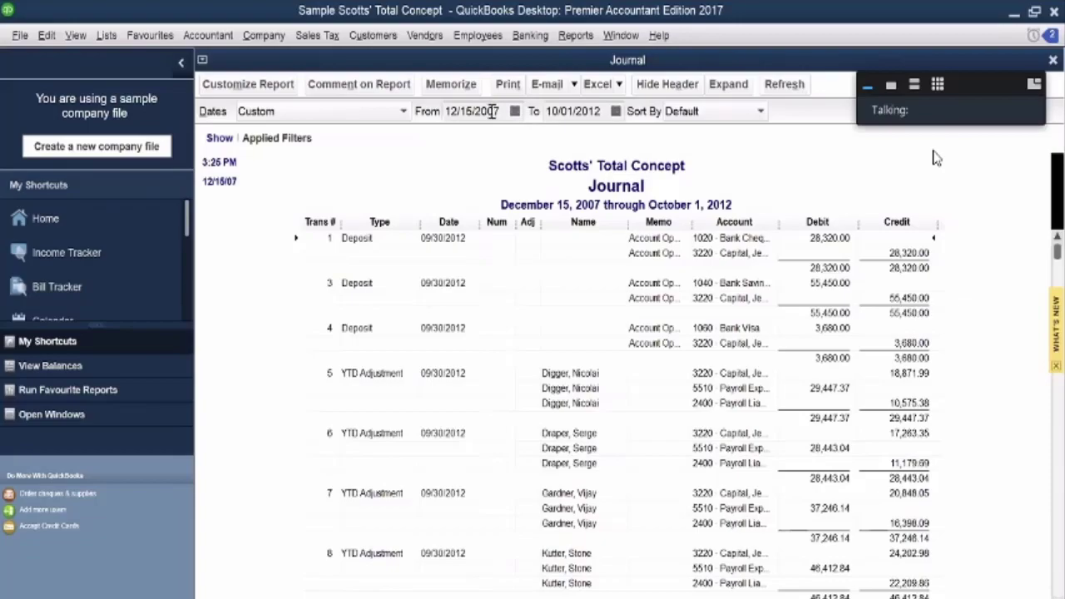
Step: Set the Journal report's start date to 10/01/2012 so that it covers only that day
drag(498, 111, 486, 117)
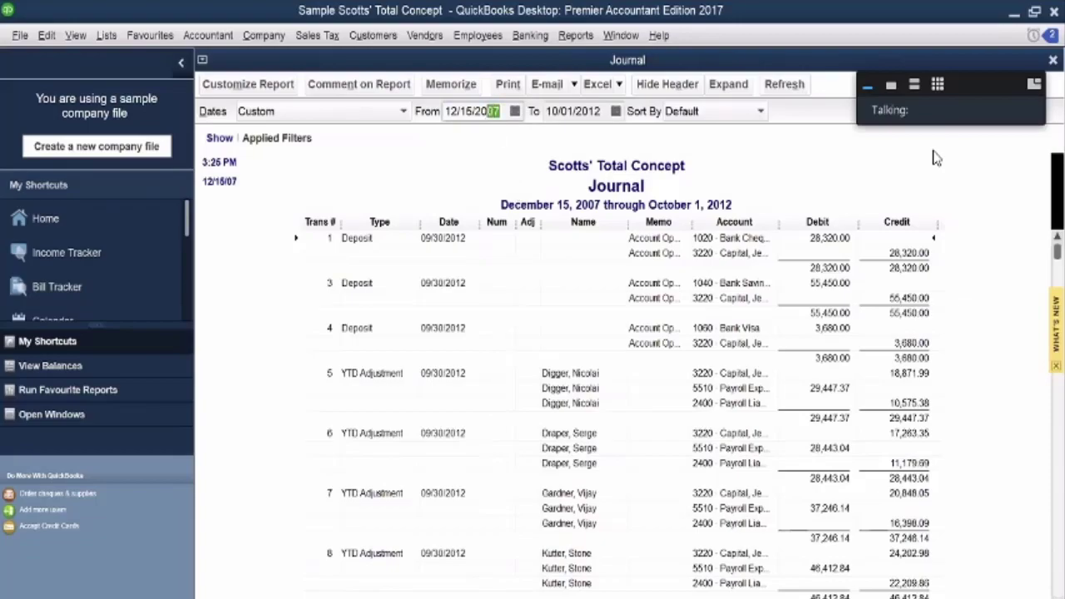
text(12)
click(514, 110)
click(460, 140)
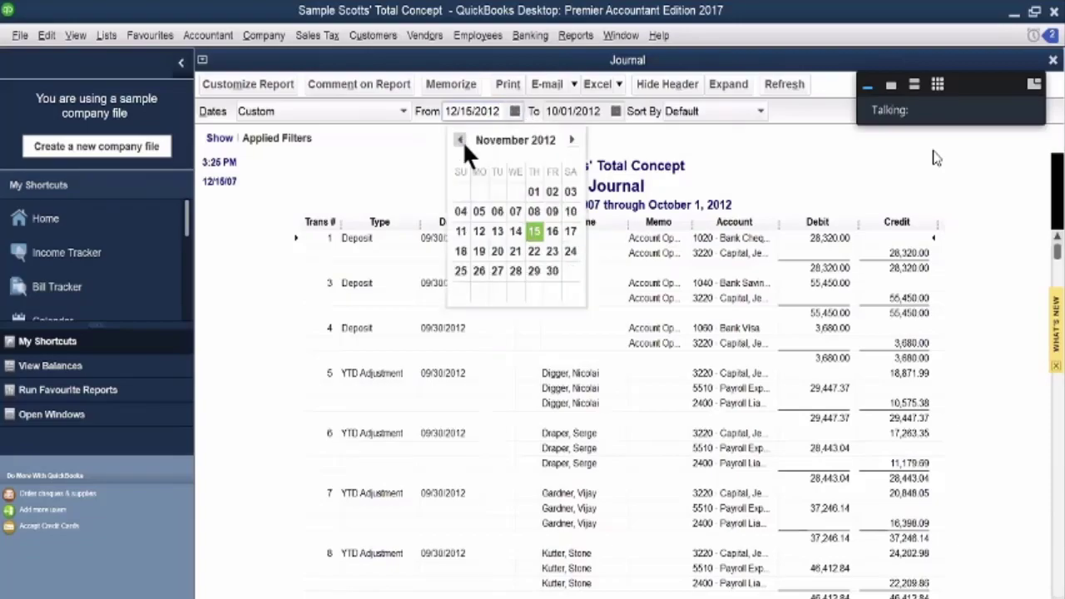
click(460, 140)
click(480, 187)
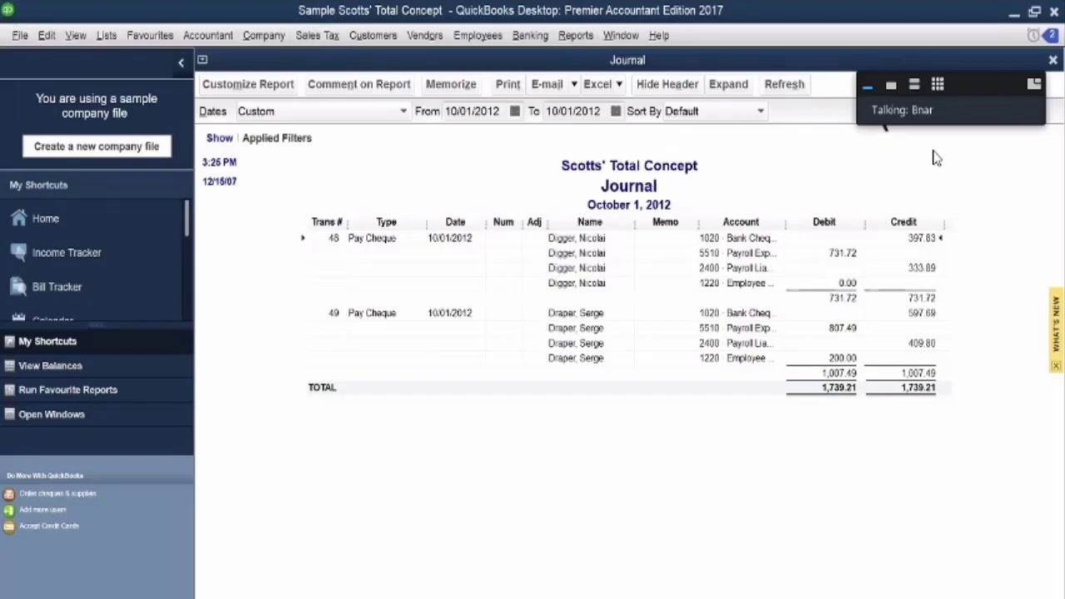
Step: Close the Journal report without memorizing it, and briefly view the Payroll Centre's page for paying taxes and other liabilities
click(1053, 60)
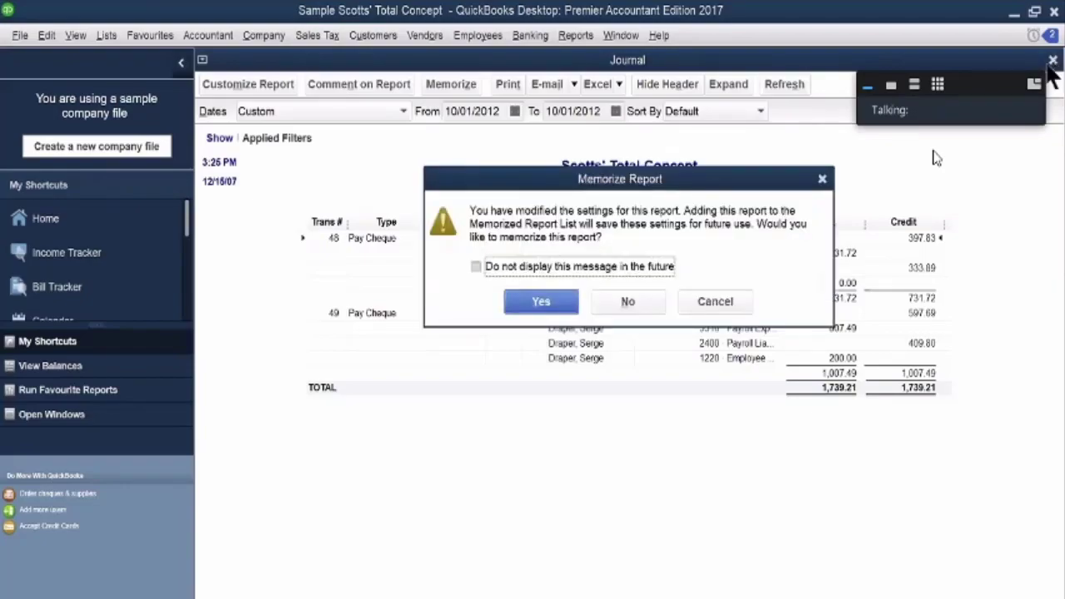
click(626, 304)
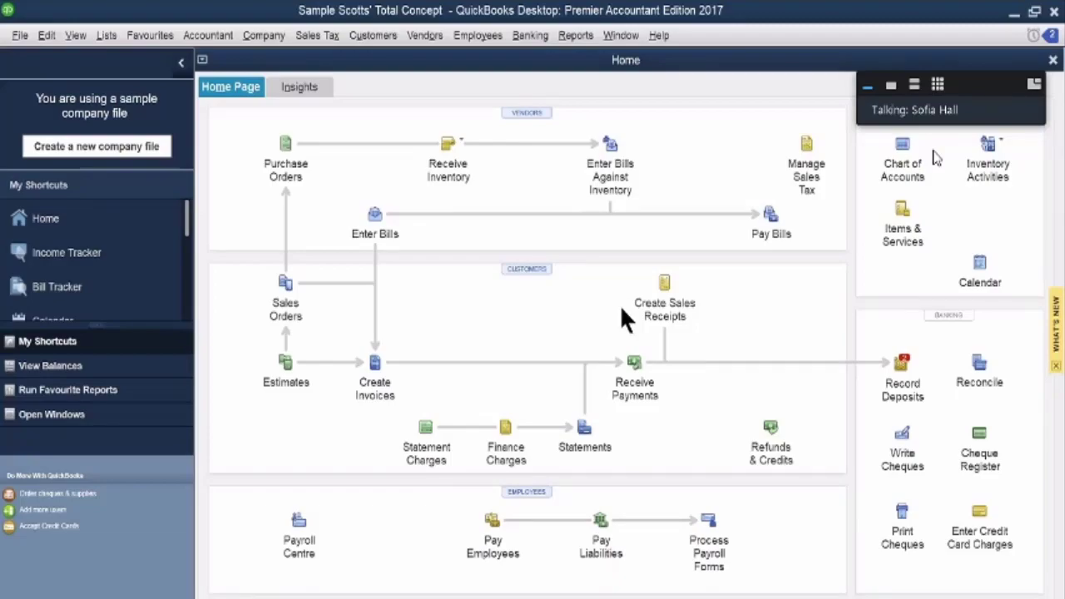
click(602, 519)
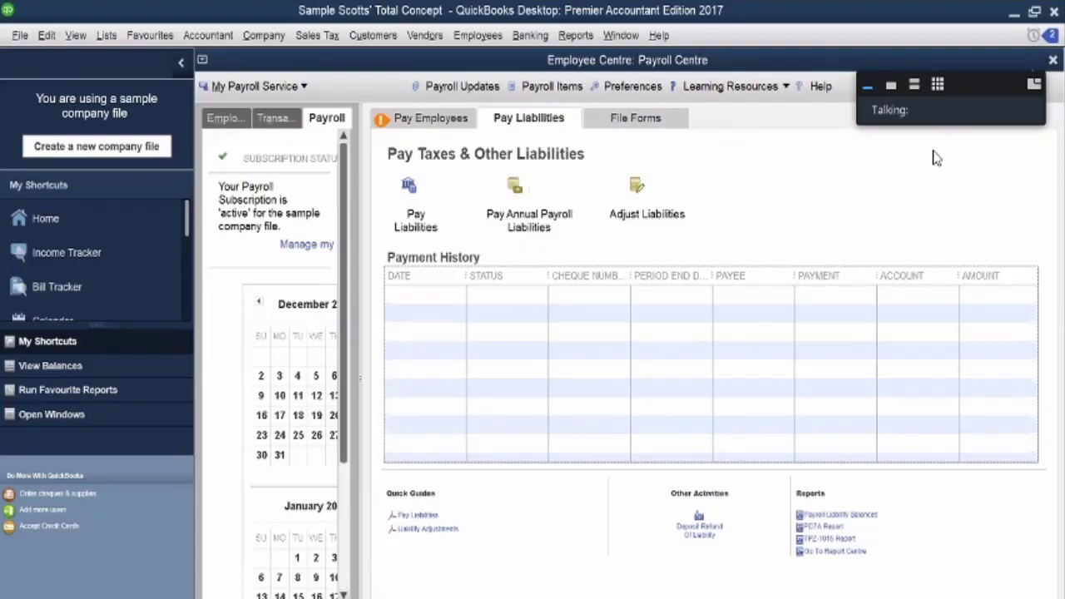
click(1052, 61)
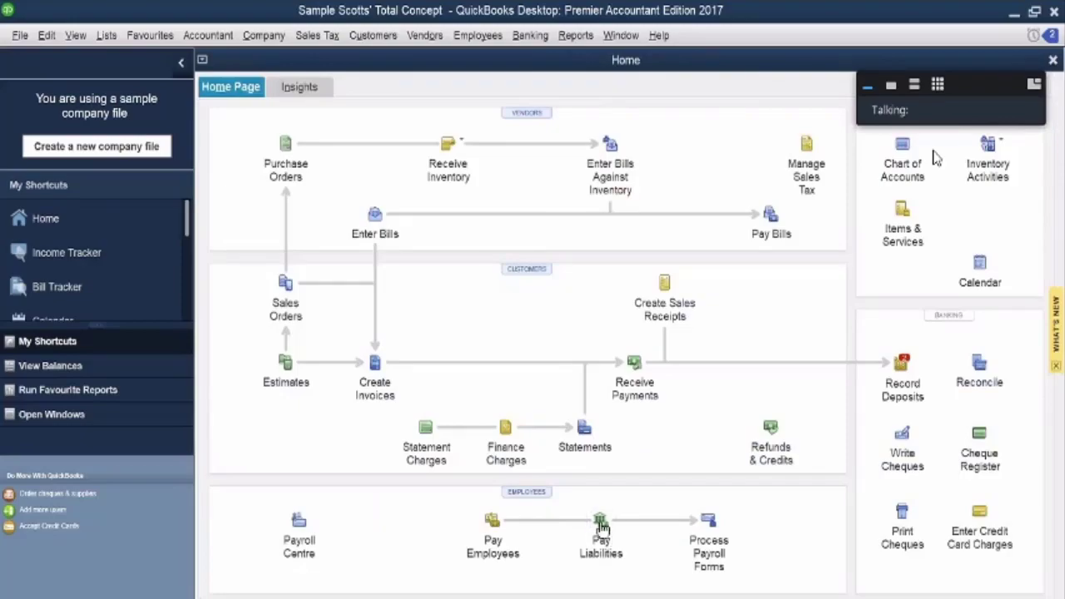
Step: Start paying payroll liabilities from the Payroll Centre and set the liability date range to begin on 01/01/2012
click(300, 523)
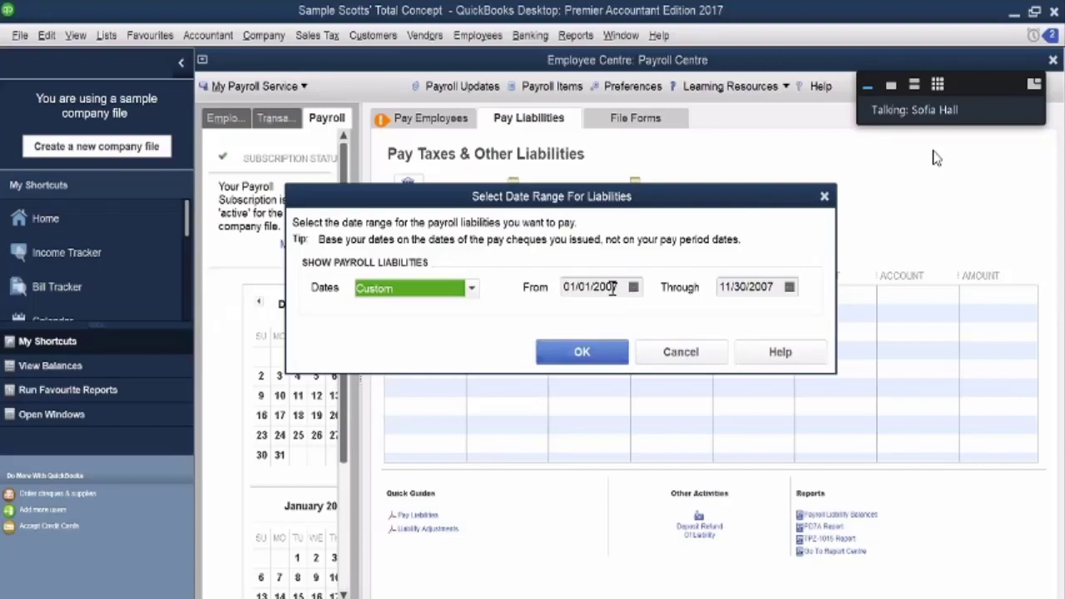
mouse_move(608, 288)
mouse_down()
mouse_move(619, 288)
mouse_move(608, 289)
mouse_up()
text(12)
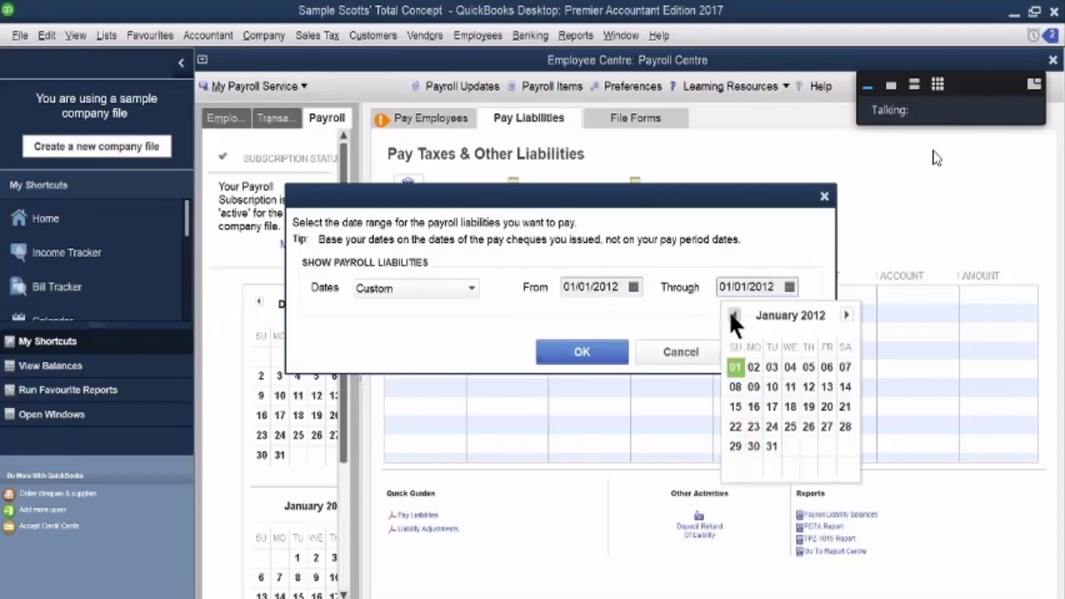
Step: Set the through date of the liability date range to 09/30/2012 and confirm the range
click(732, 316)
click(733, 316)
click(733, 316)
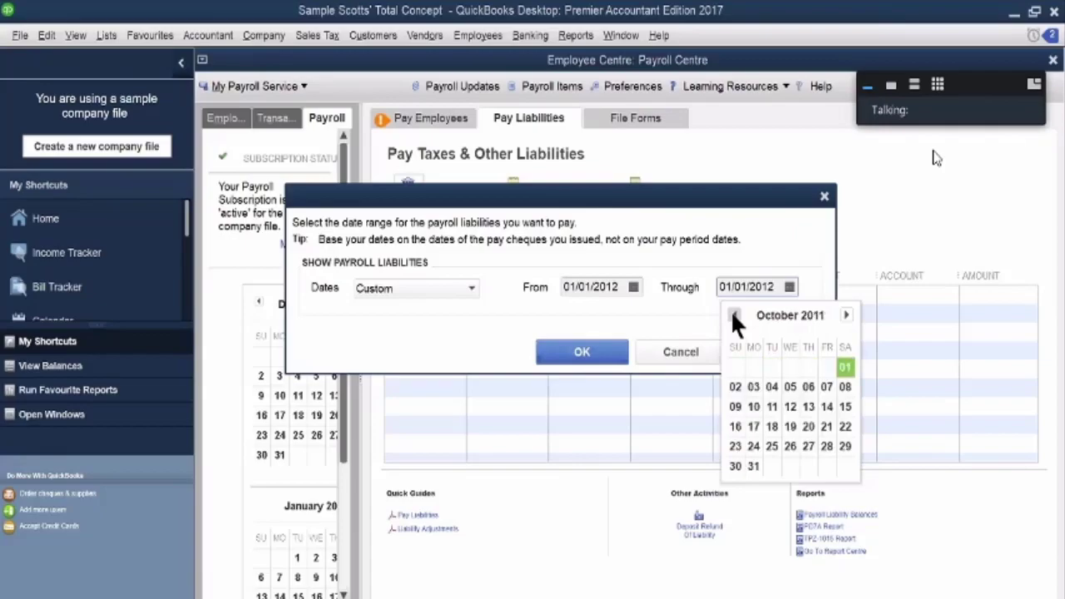
click(733, 316)
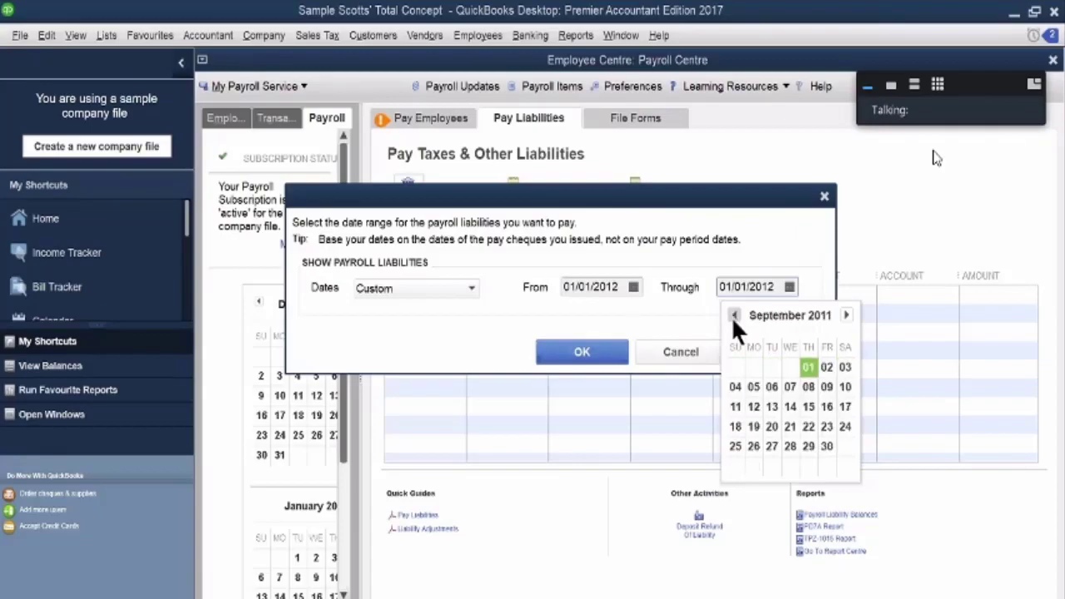
click(826, 446)
drag(759, 288, 776, 289)
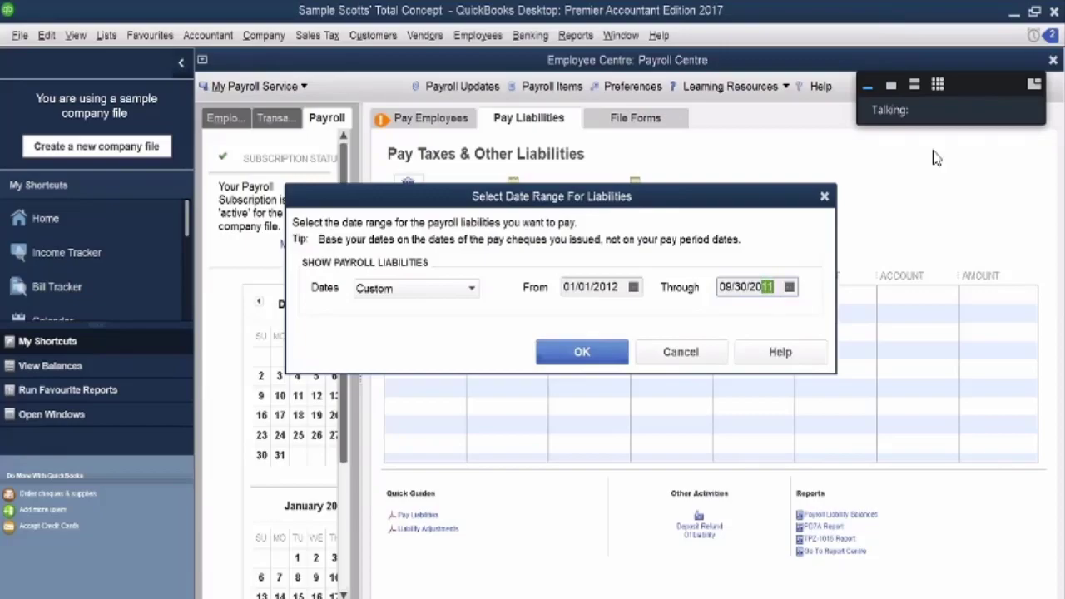
text(12)
click(585, 367)
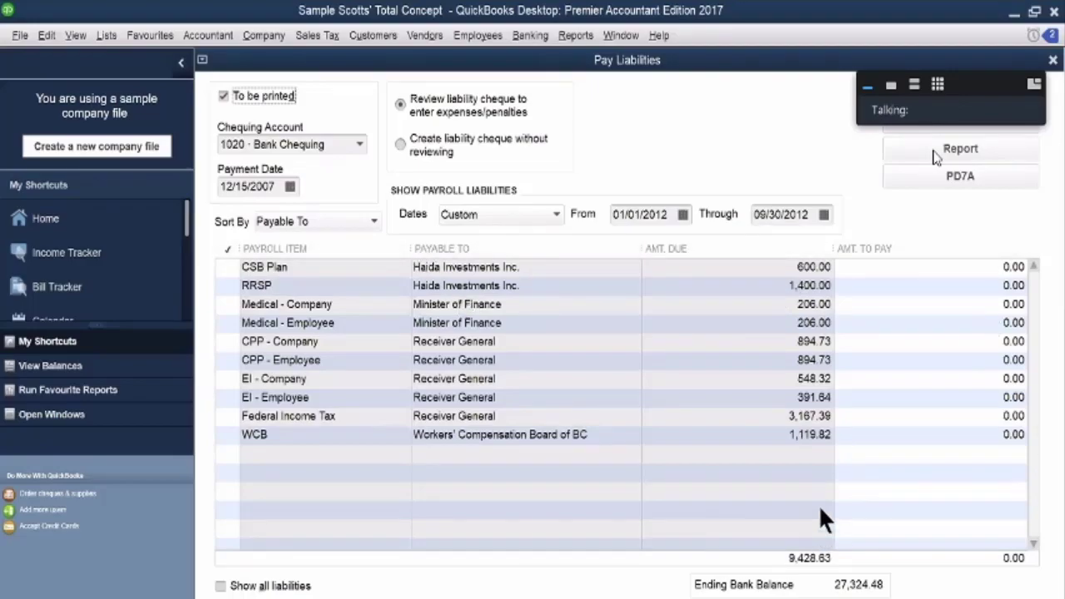
Step: Mark all listed payroll liabilities for payment, from CSB Plan and RRSP through Medical, CPP, EI, Federal Income Tax and WCB
click(229, 267)
click(229, 267)
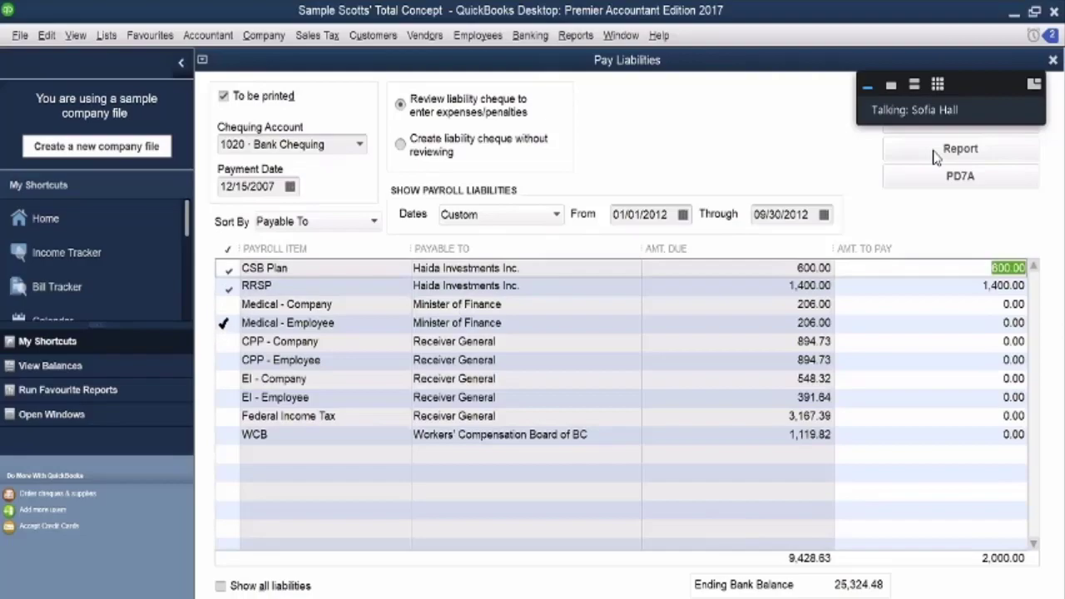
click(226, 323)
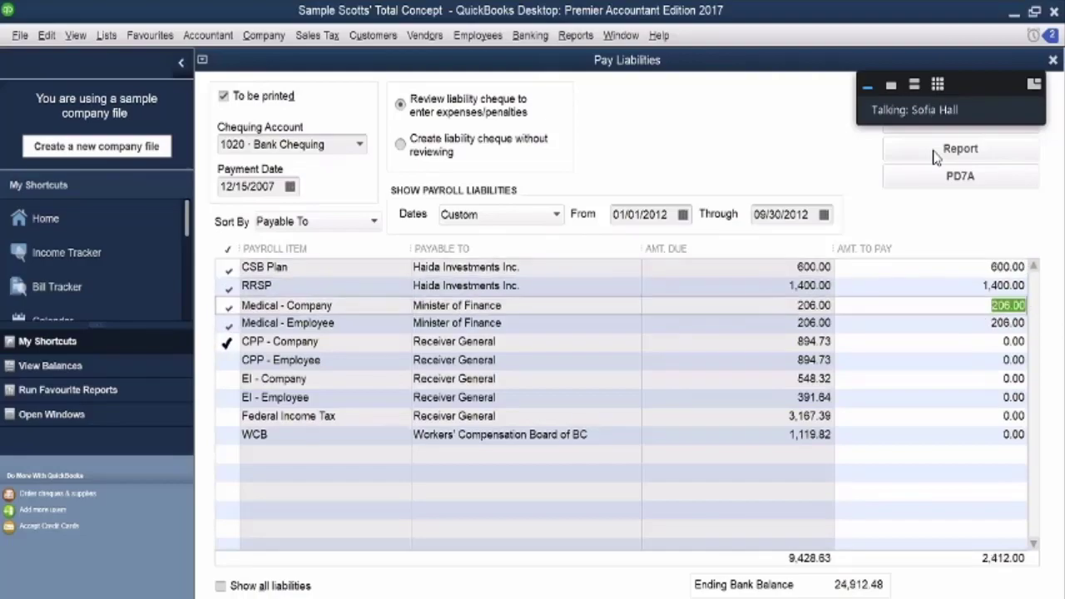
click(227, 343)
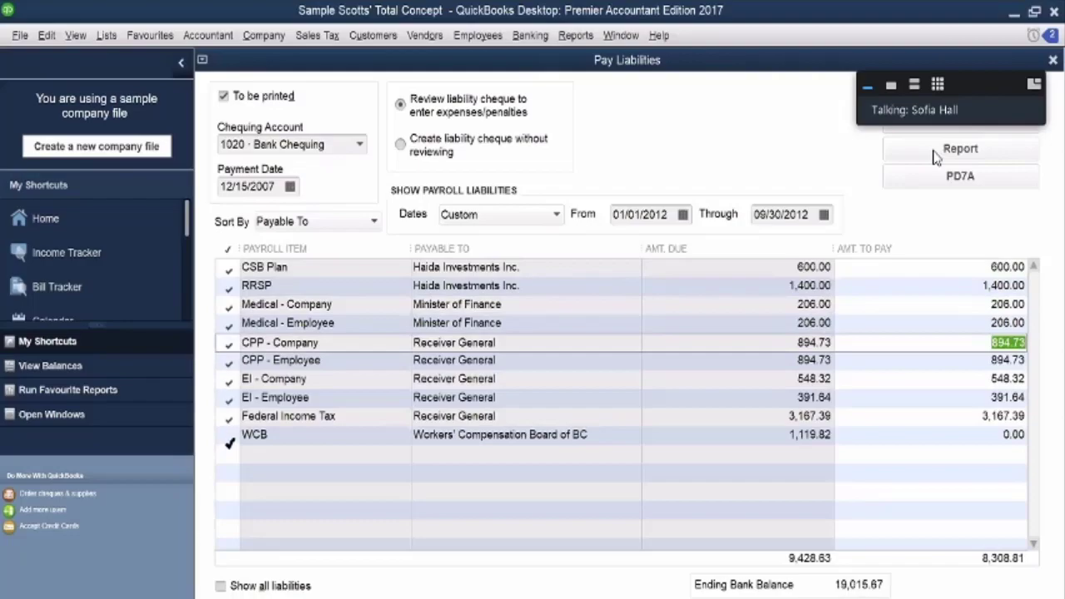
click(228, 438)
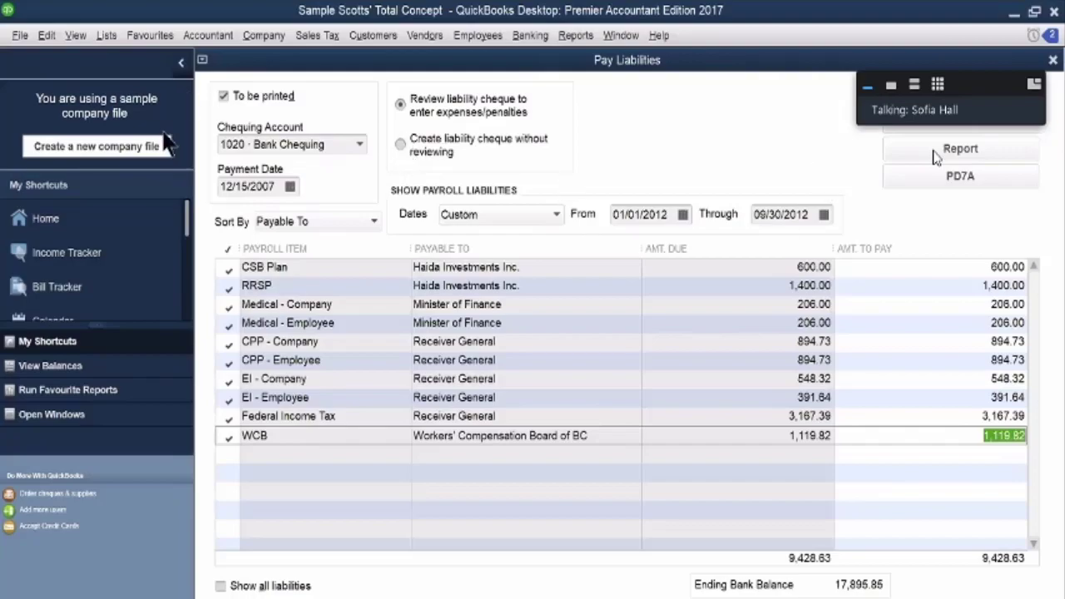
Step: Set the payment date for the payroll liabilities to 10/02/2012
click(263, 185)
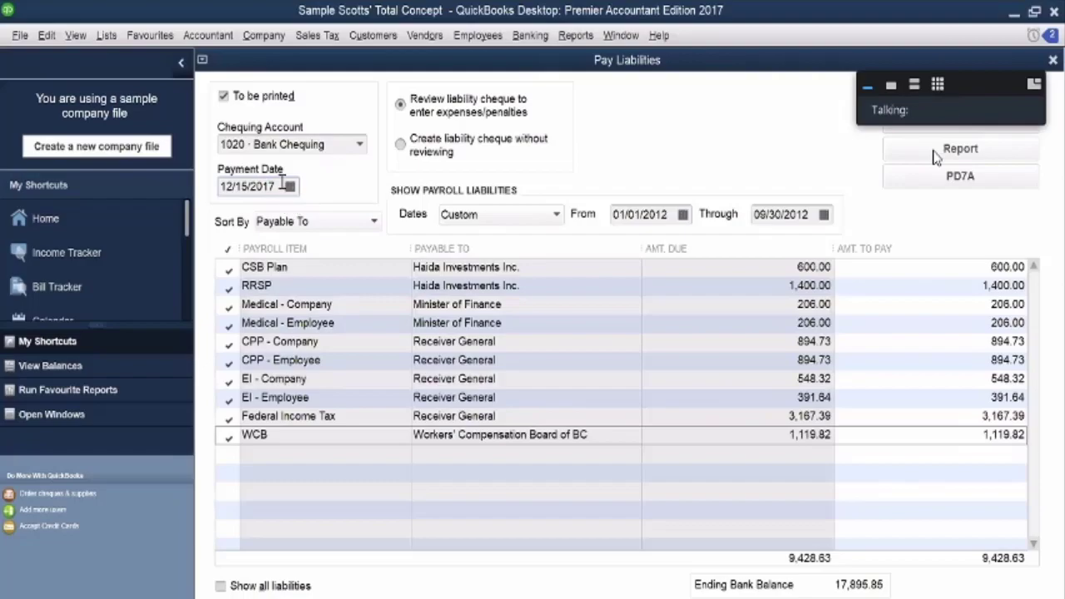
drag(274, 188, 268, 188)
text(2)
click(289, 187)
double_click(237, 214)
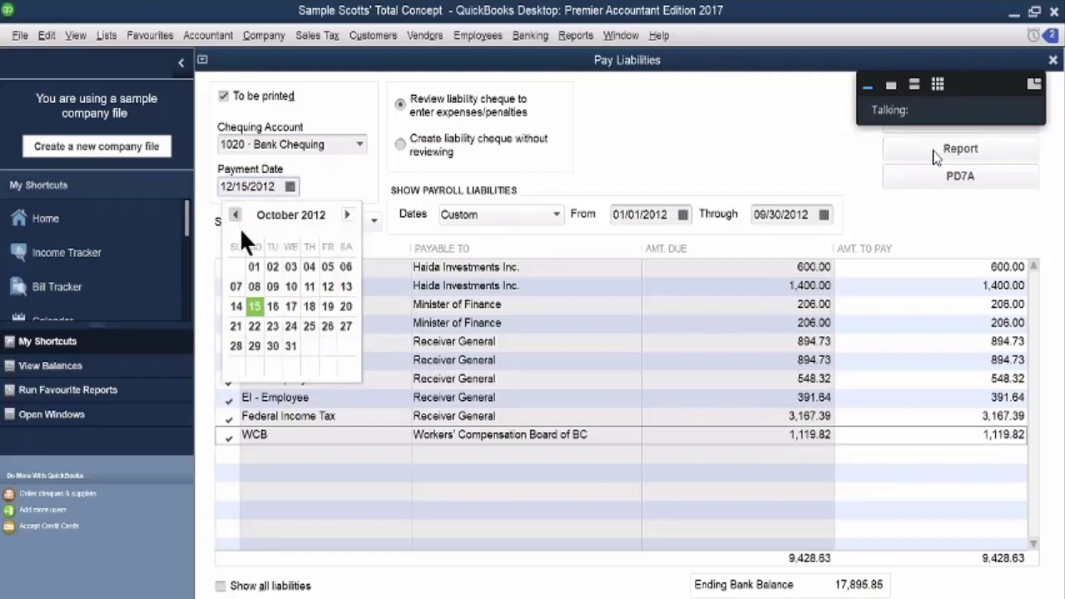
click(272, 267)
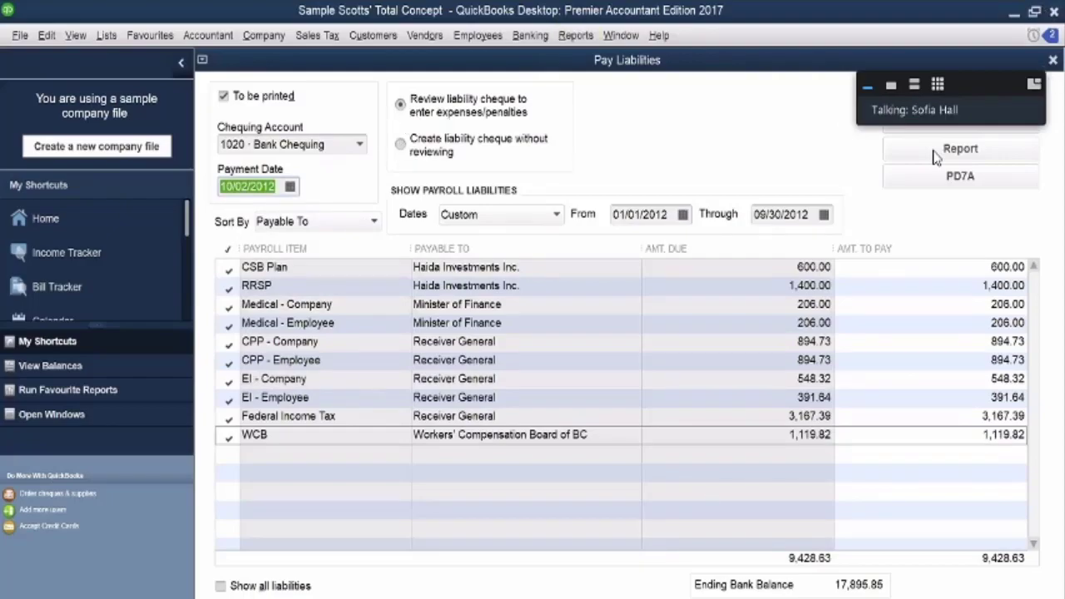
Step: Create the liability cheques for review, save and close them, and return to the home page
click(936, 156)
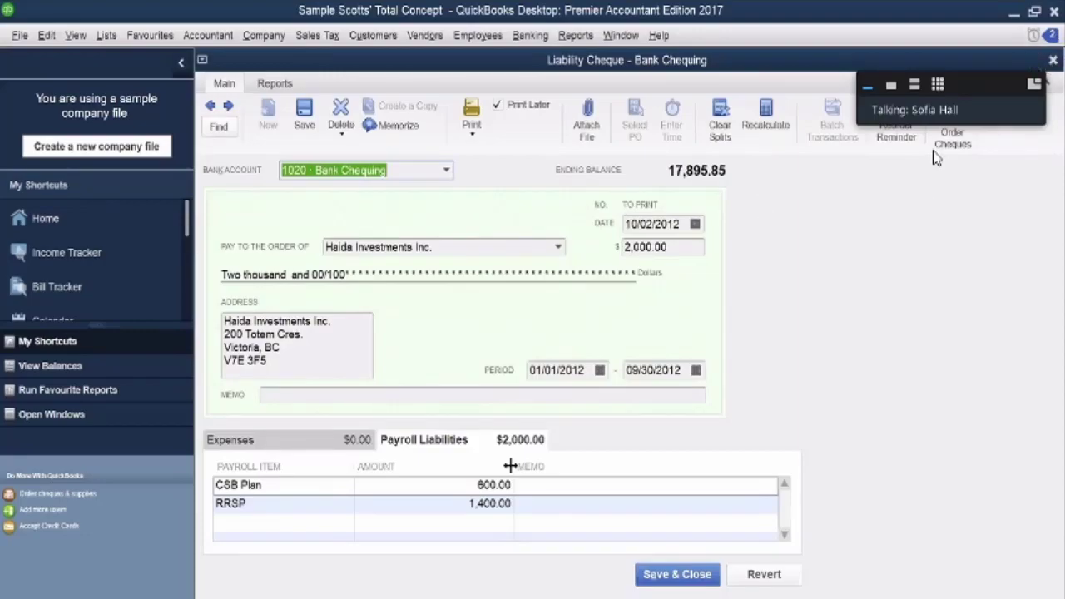
click(676, 576)
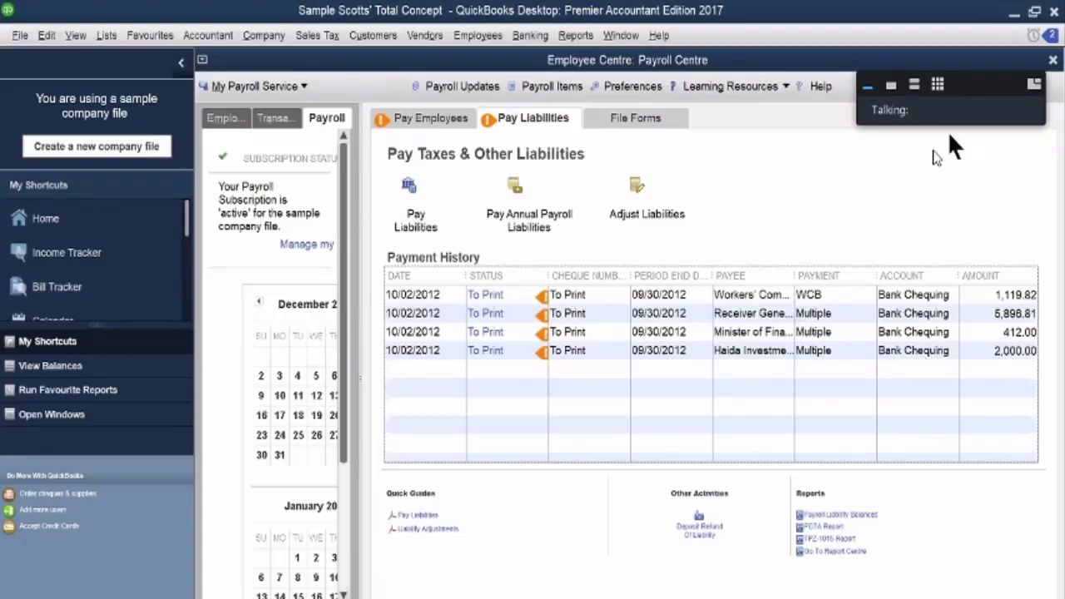
click(1052, 61)
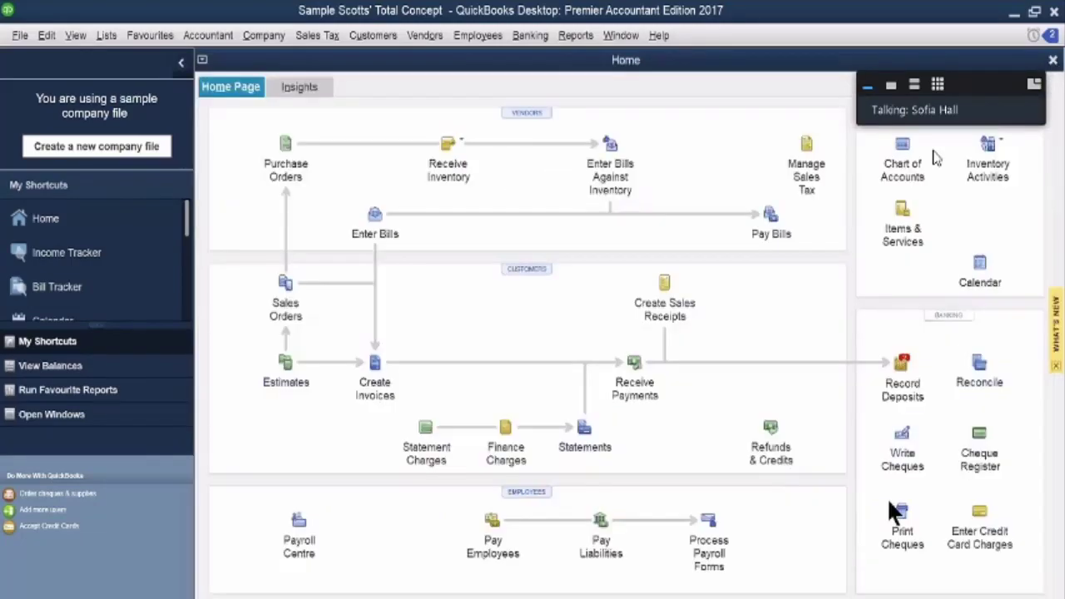
Step: Open the cheque-writing window and go back through the saved liability cheques to the one for the Receiver General
click(896, 441)
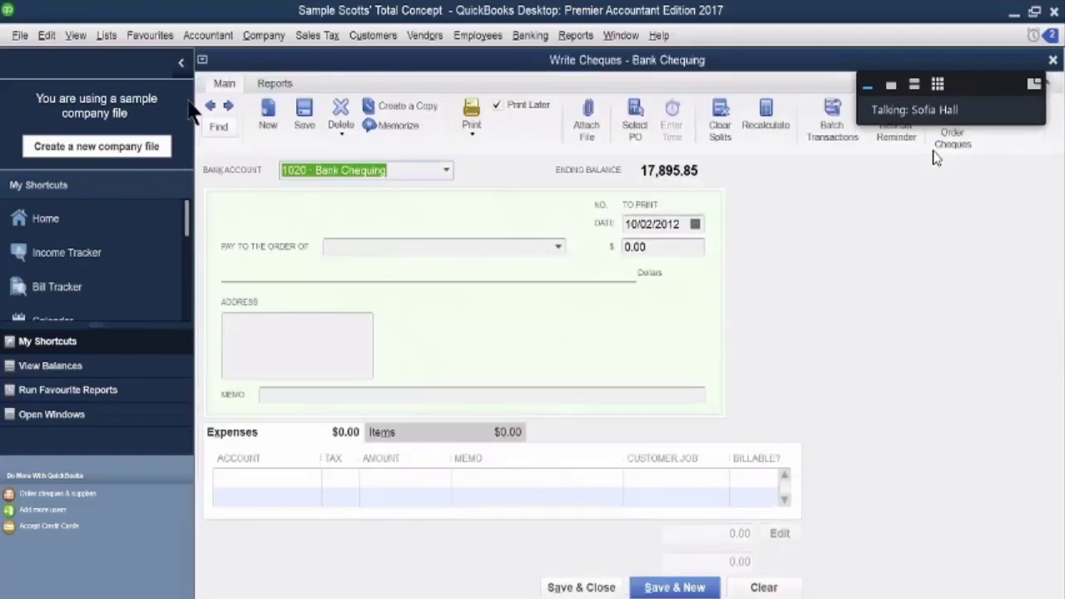
click(208, 107)
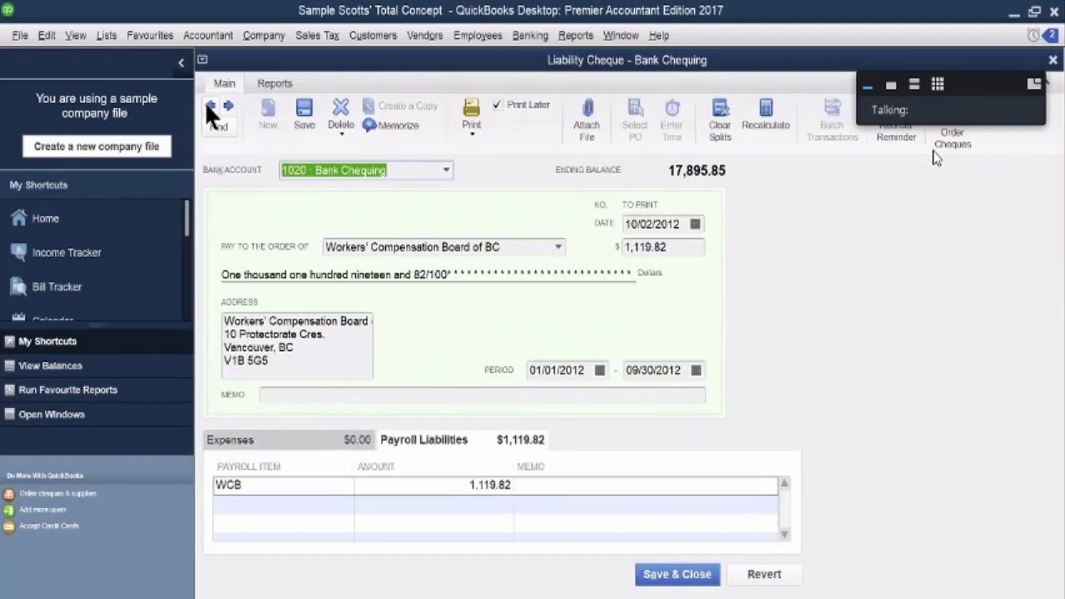
click(210, 110)
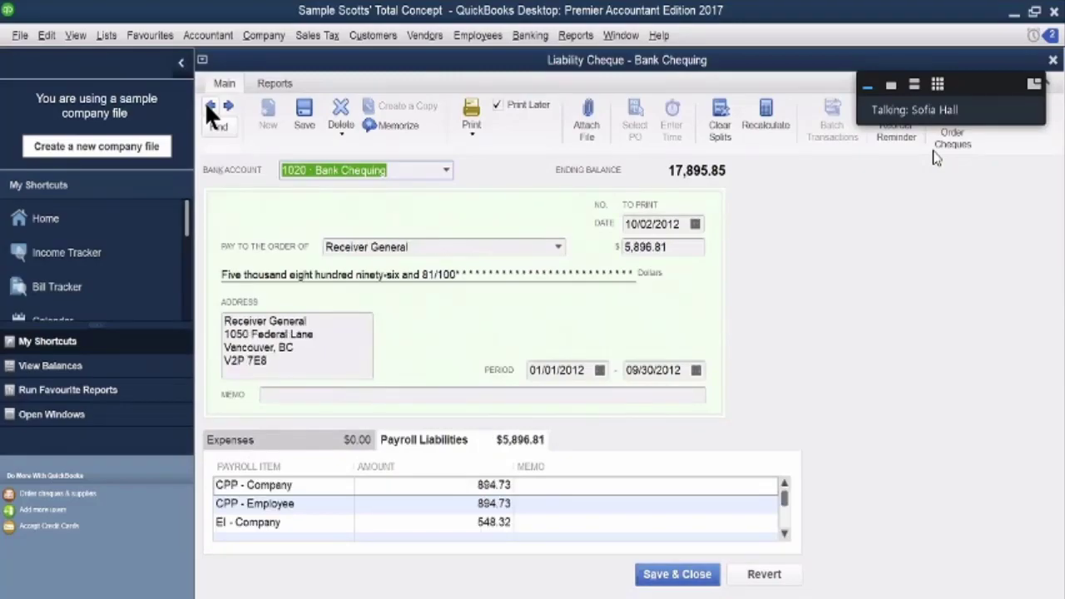
Step: Page back through the liability cheques for the Minister of Finance and Haida Investments Inc., and close the cheque window
click(211, 108)
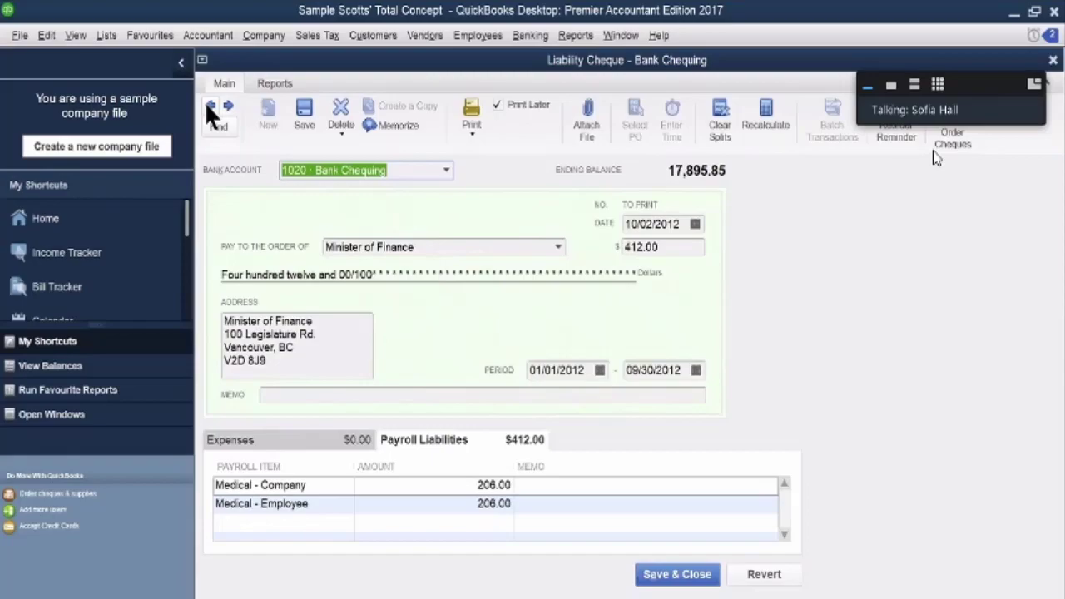
click(210, 110)
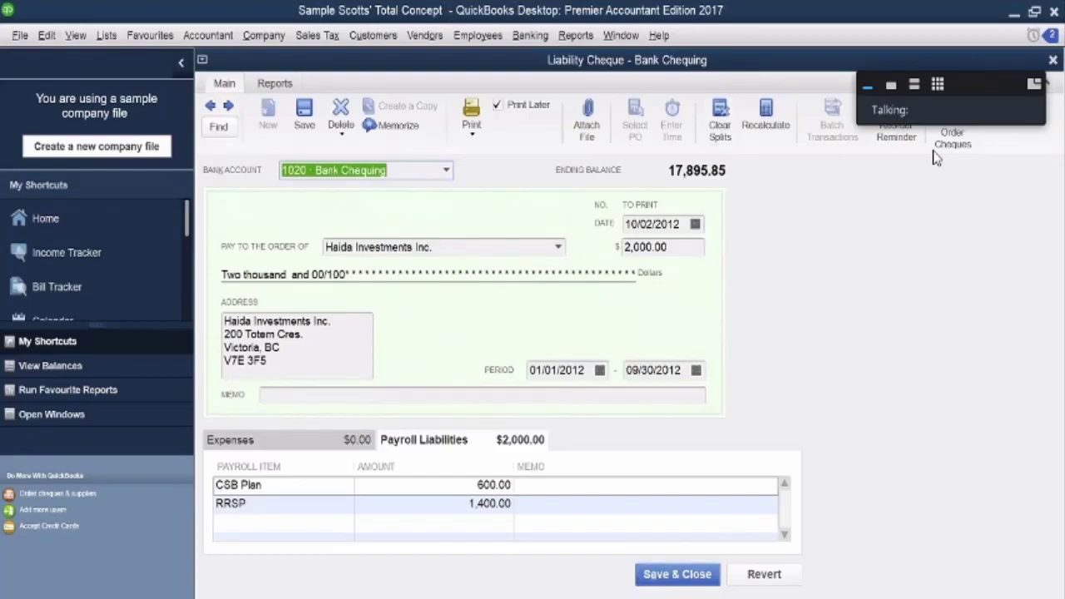
click(1052, 60)
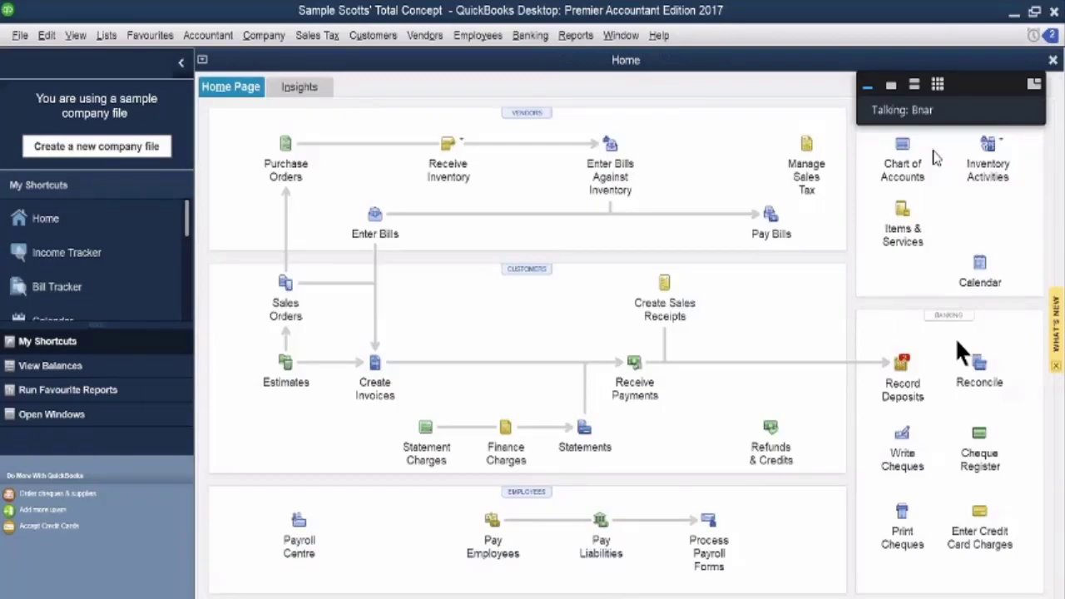
Step: Record a Bank Chequing deposit containing both customer cheque payments, numbers 1888 and 128, and save and close it
click(907, 371)
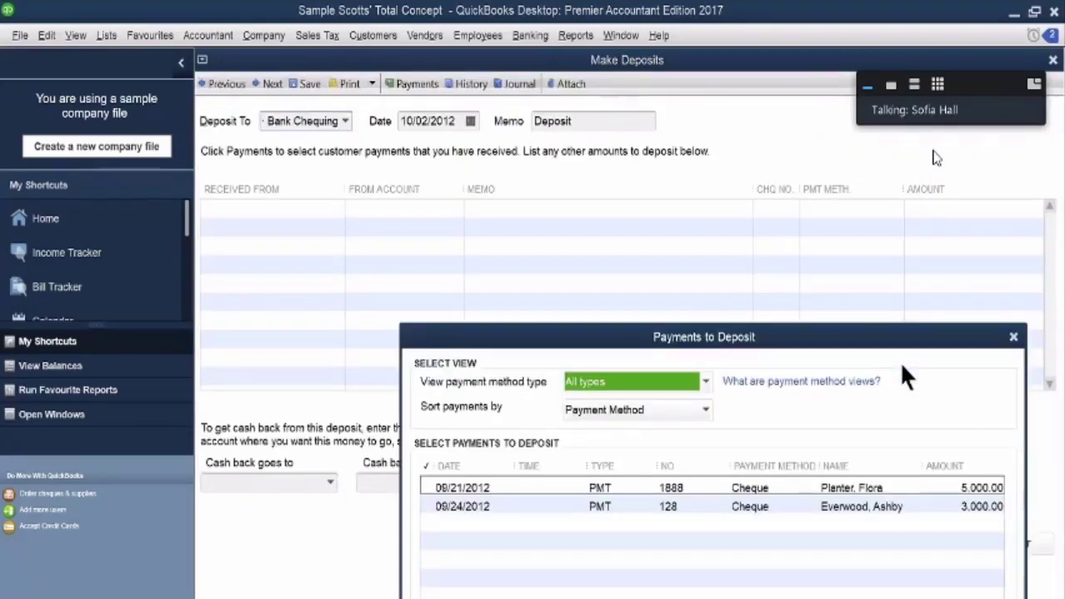
drag(882, 350, 767, 130)
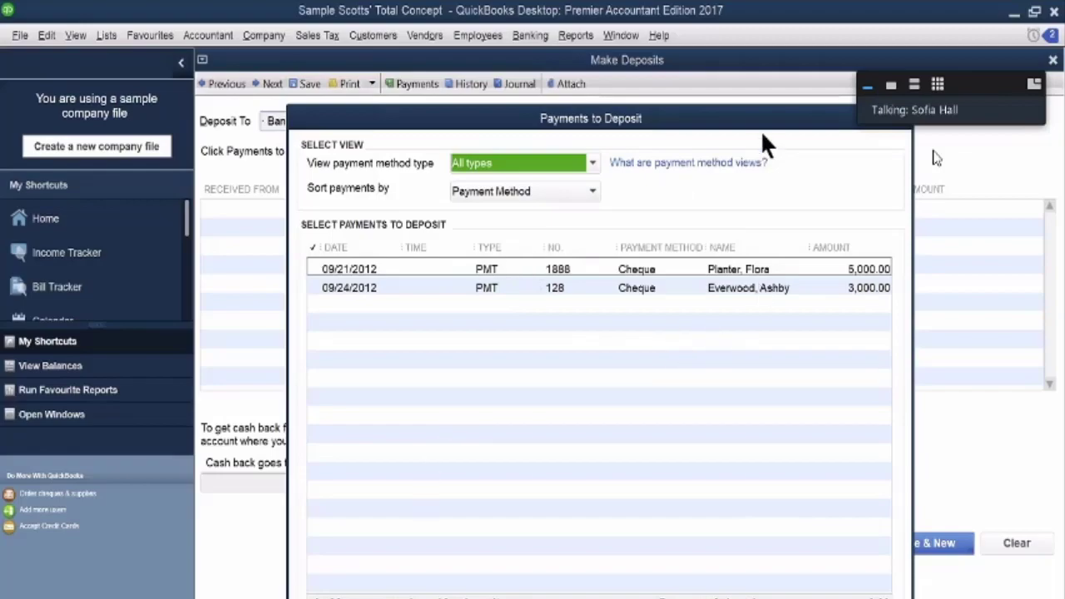
drag(761, 117, 758, 87)
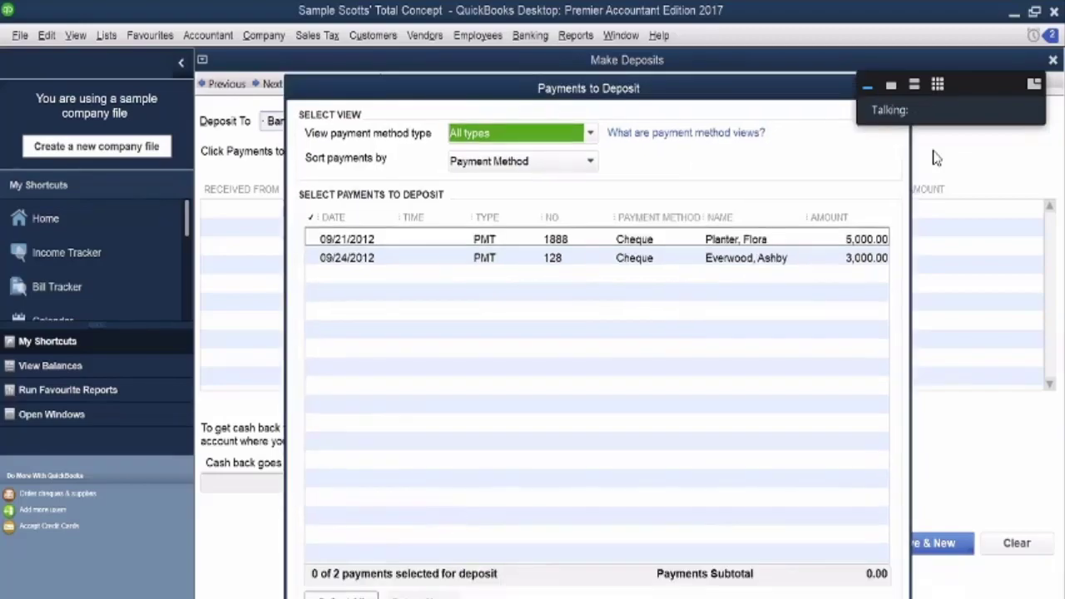
key(alt+l)
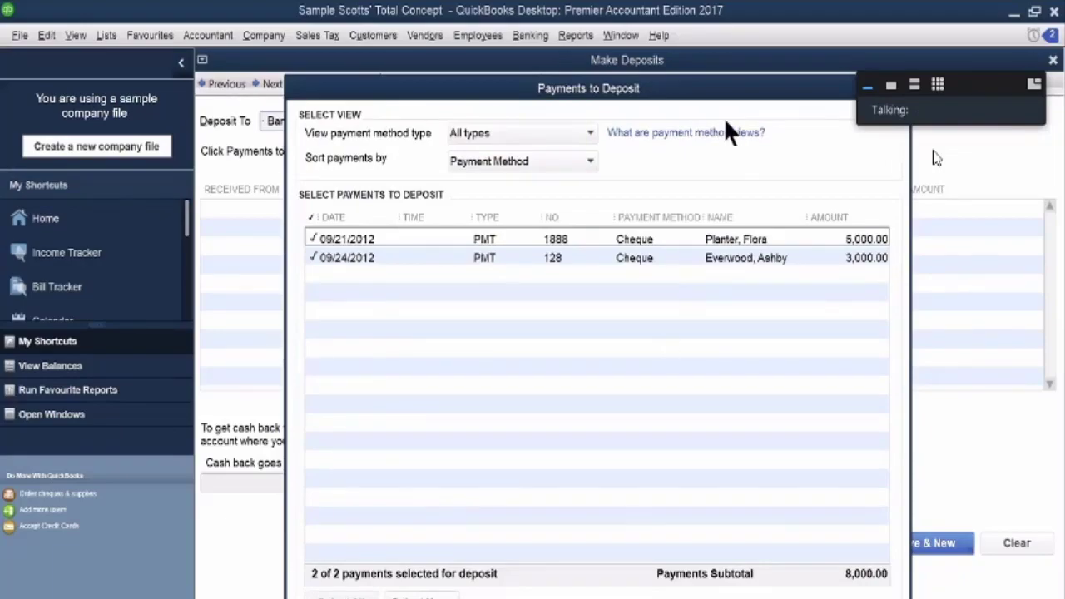
drag(835, 88, 829, 44)
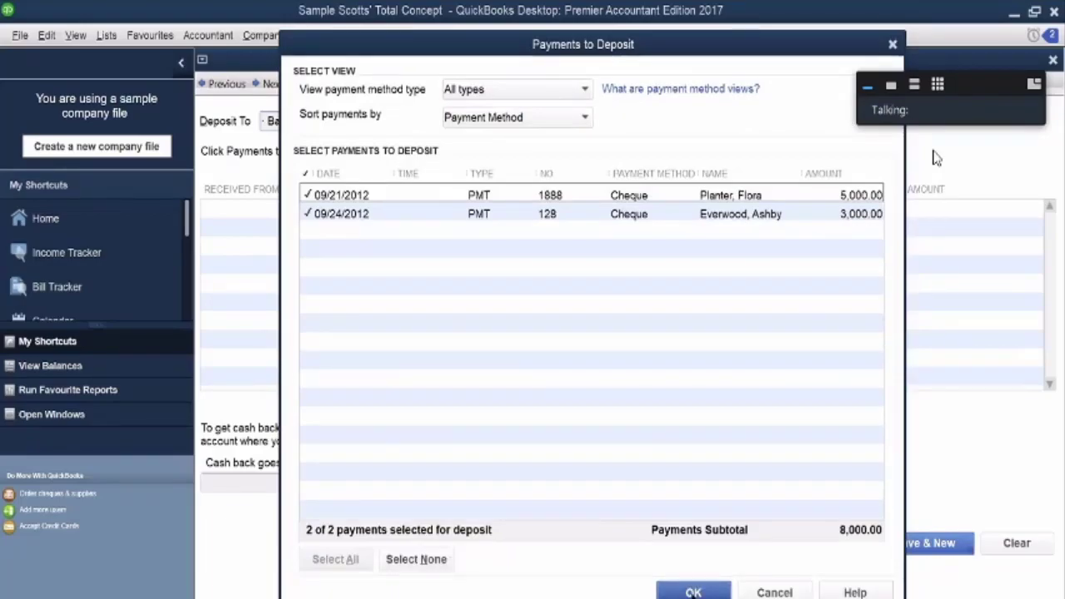
click(692, 593)
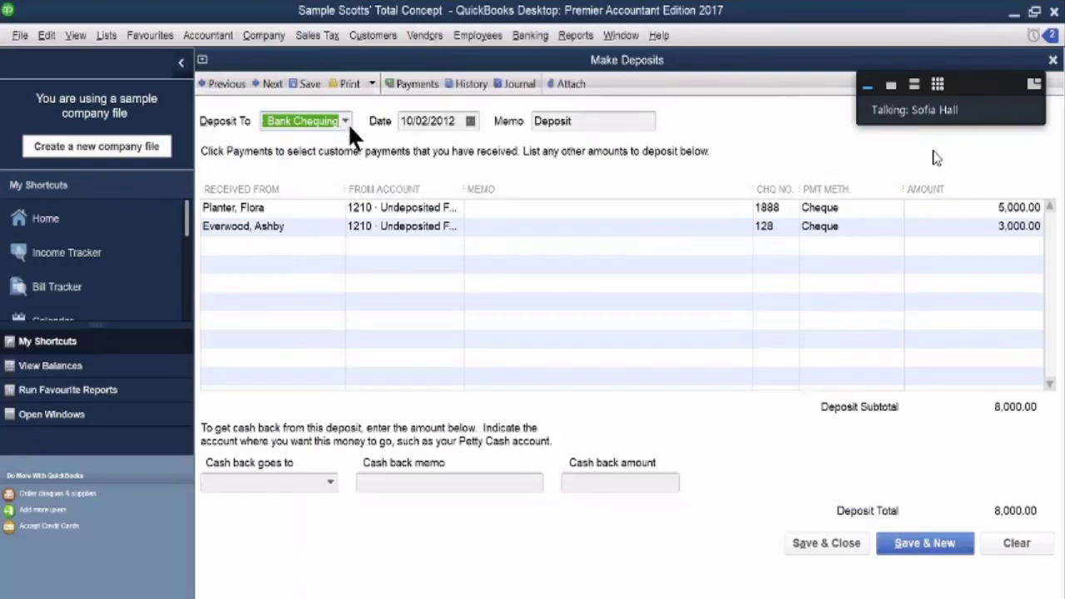
click(835, 543)
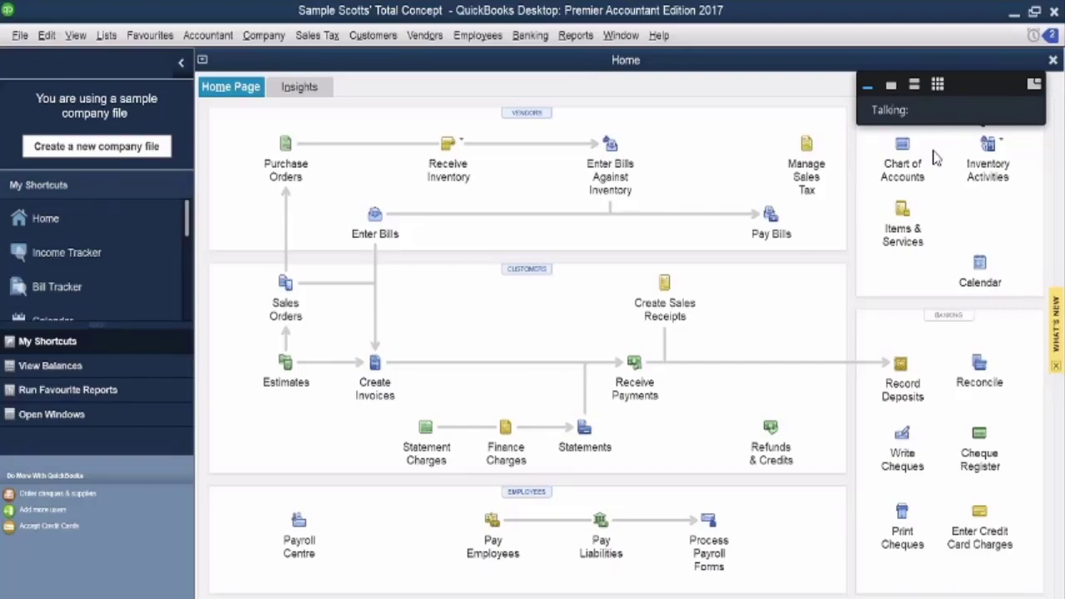
Step: Start a new estimate and choose the second customer whose name matches "N"
click(286, 360)
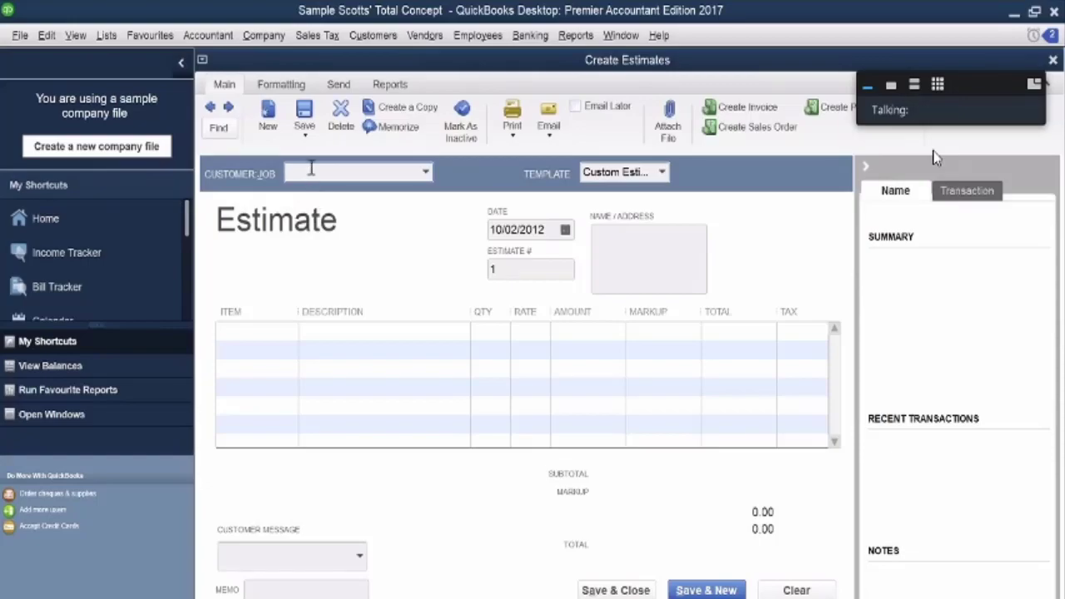
text(N)
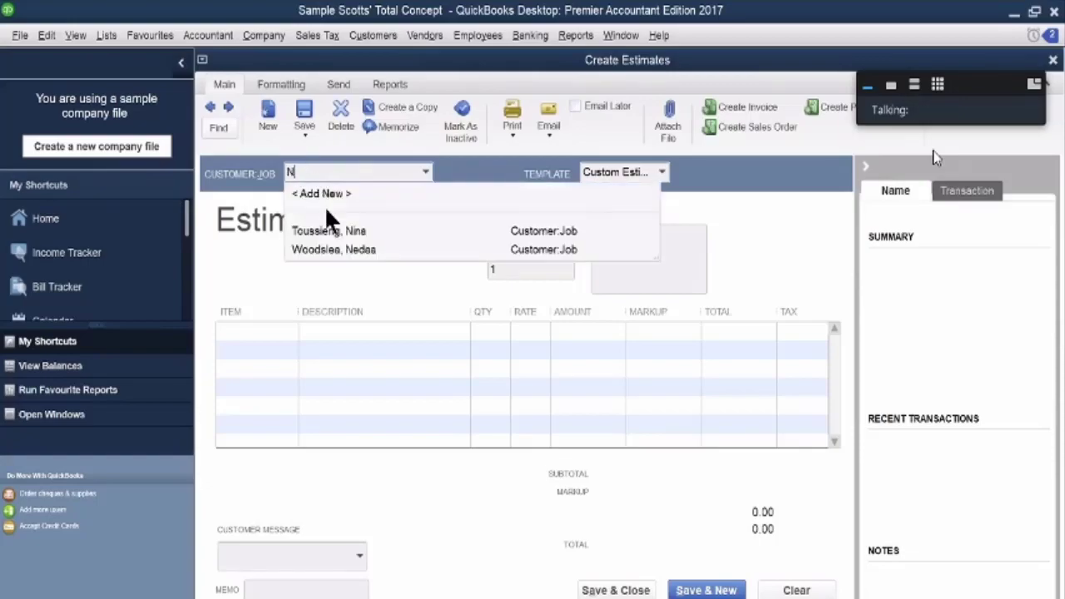
click(335, 247)
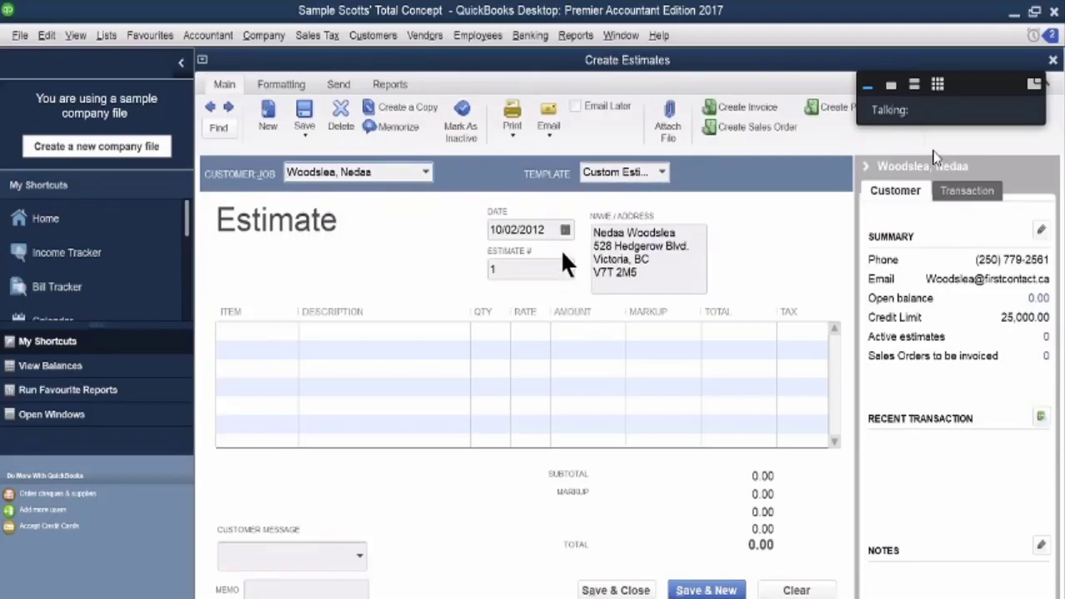
Step: Add the Design service item to the estimate's first line with a total of 6,900.00
click(250, 329)
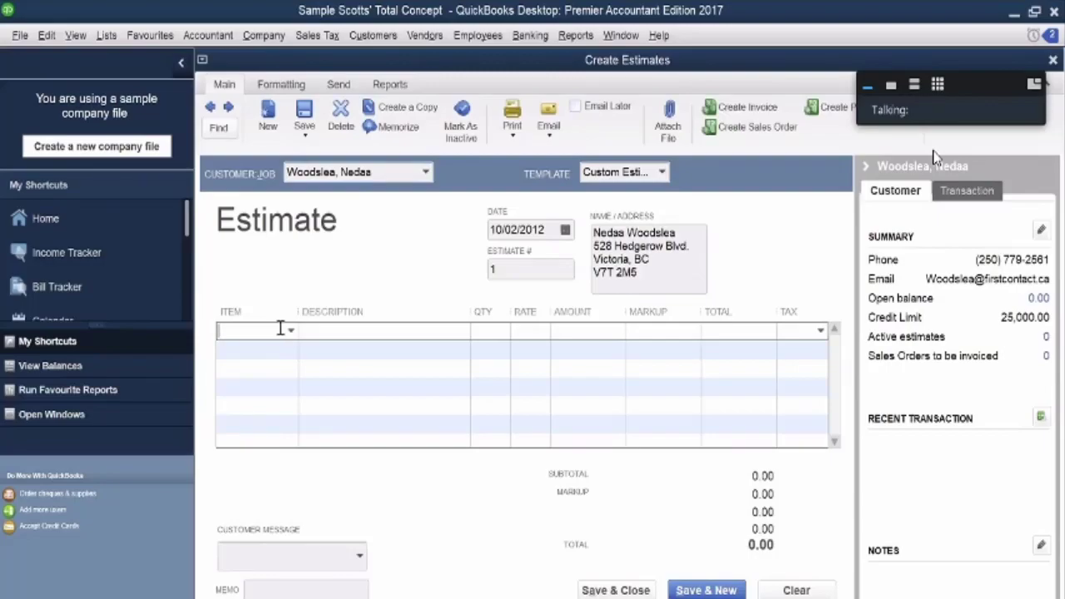
click(290, 329)
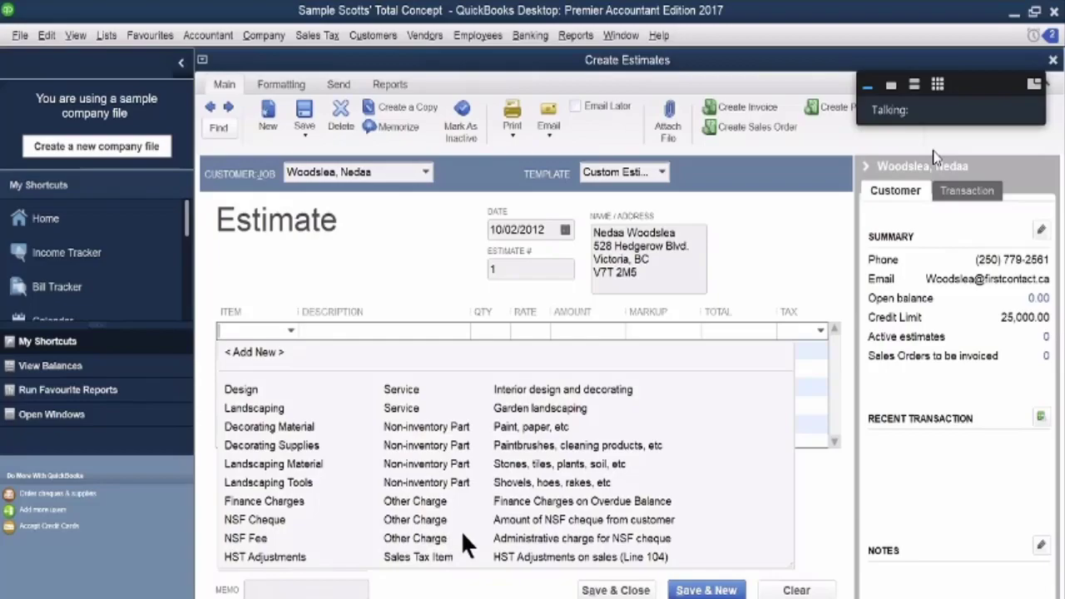
click(393, 385)
click(392, 385)
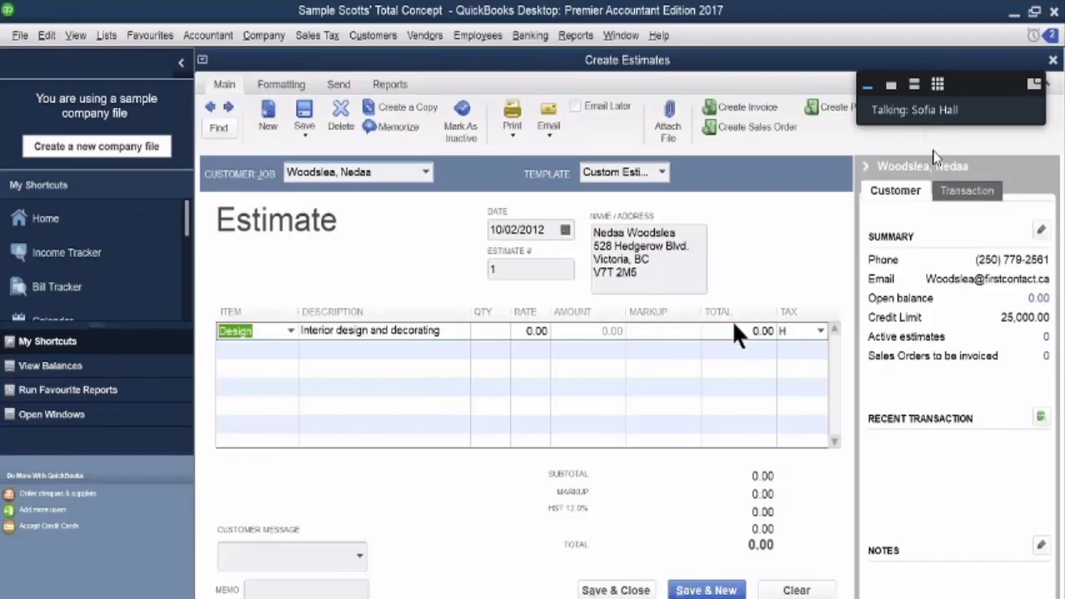
click(775, 328)
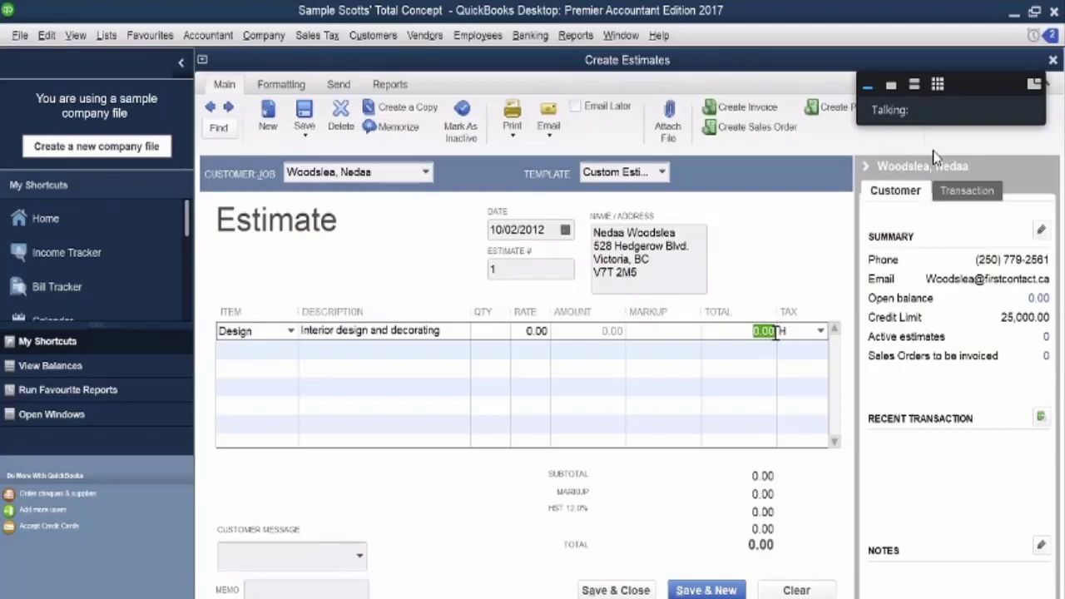
text(6900)
click(532, 347)
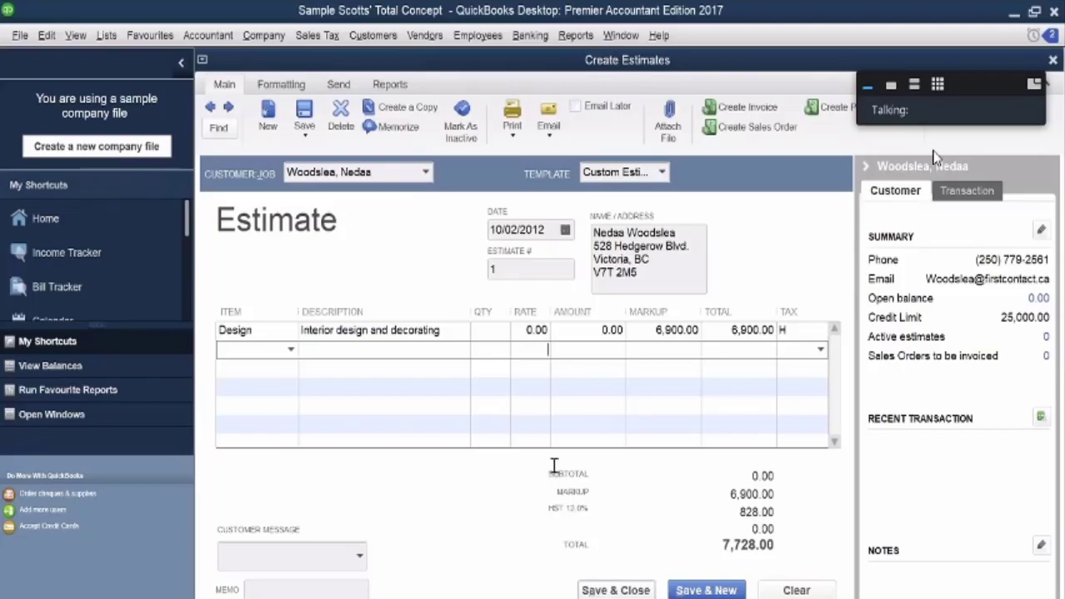
Step: Set the estimate number to 38, and save and close the estimate
click(499, 270)
text(38)
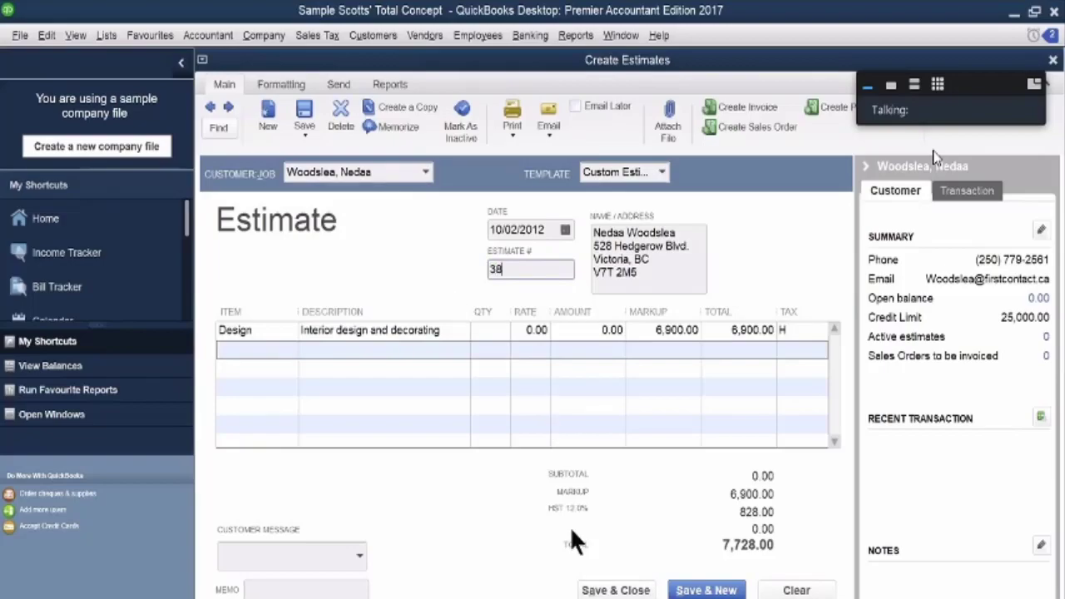
click(593, 590)
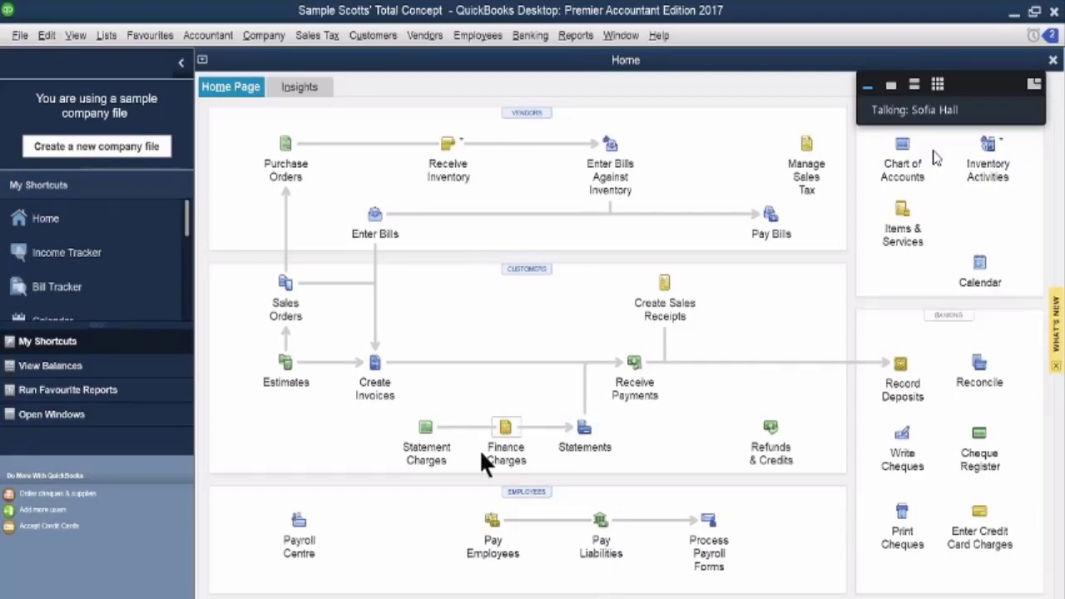
Step: Begin a reconciliation of the Visa Payable credit card account with a statement date of 10/02/2012
click(984, 368)
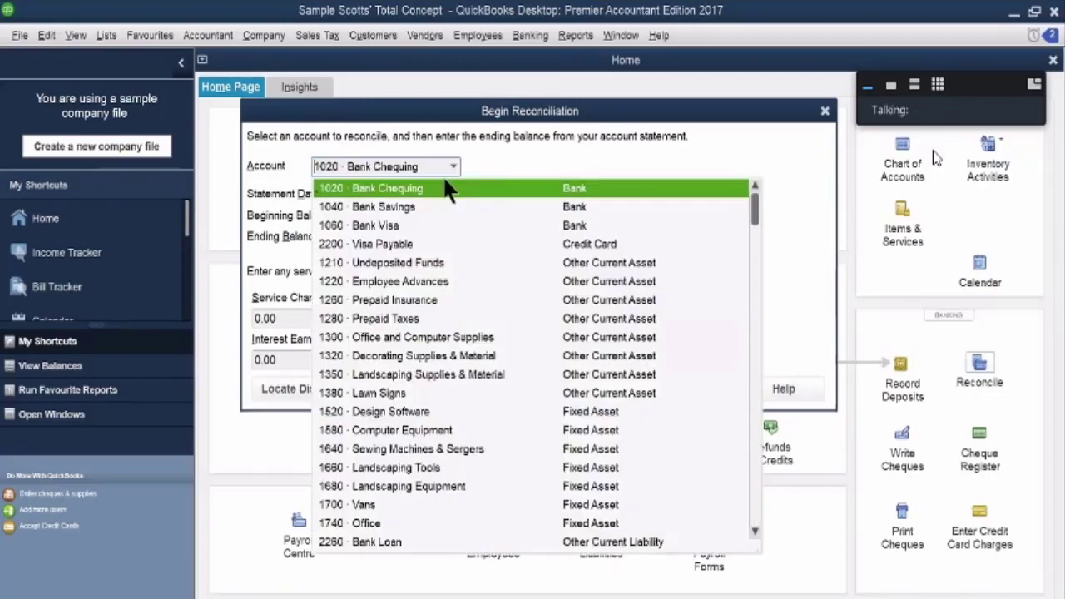
click(453, 166)
click(403, 243)
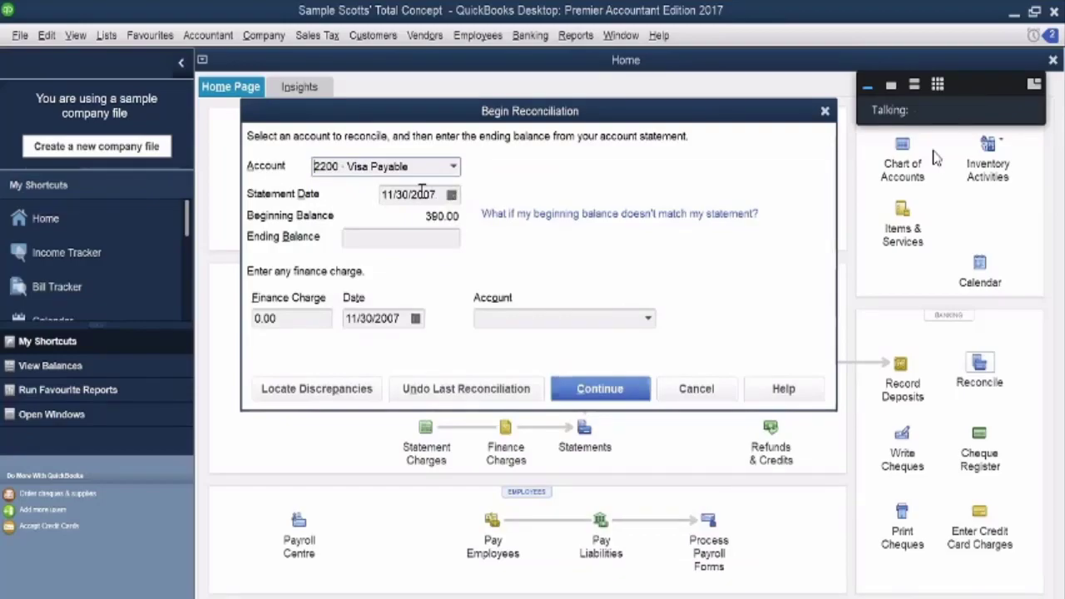
click(450, 195)
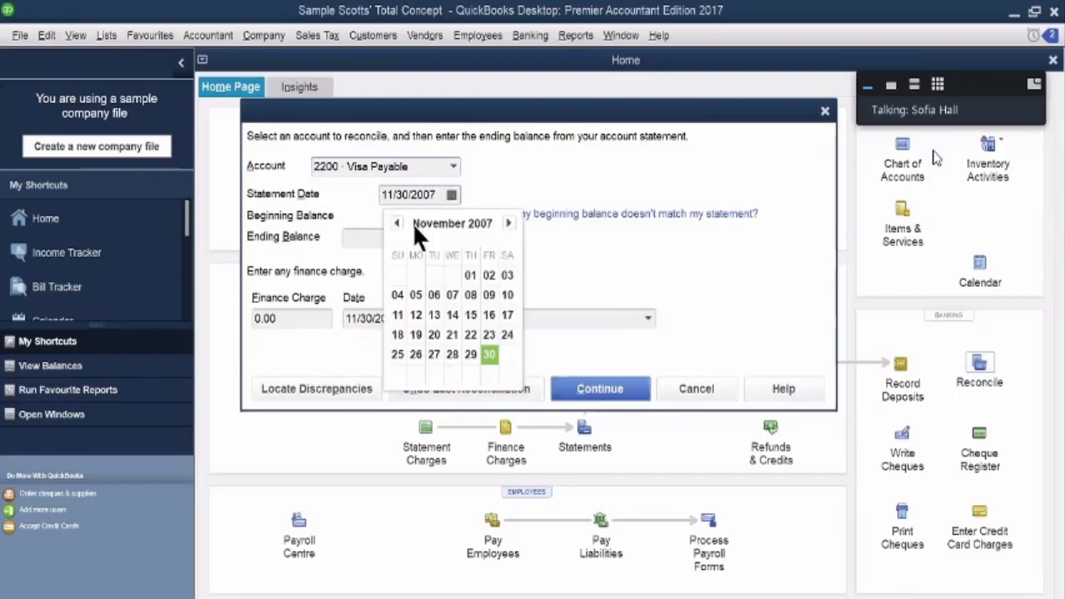
click(397, 222)
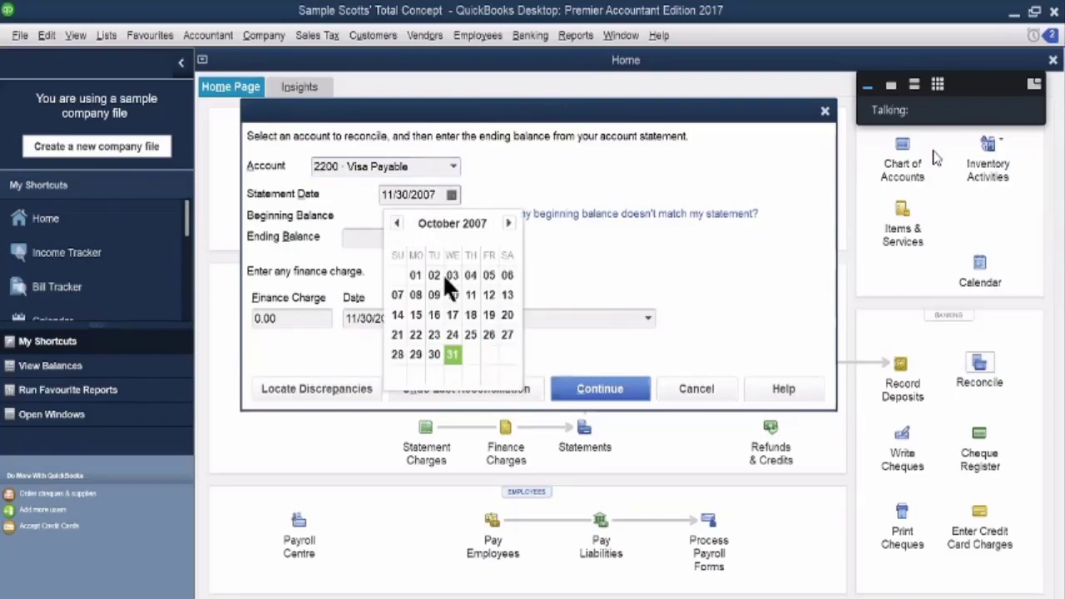
click(434, 275)
double_click(435, 198)
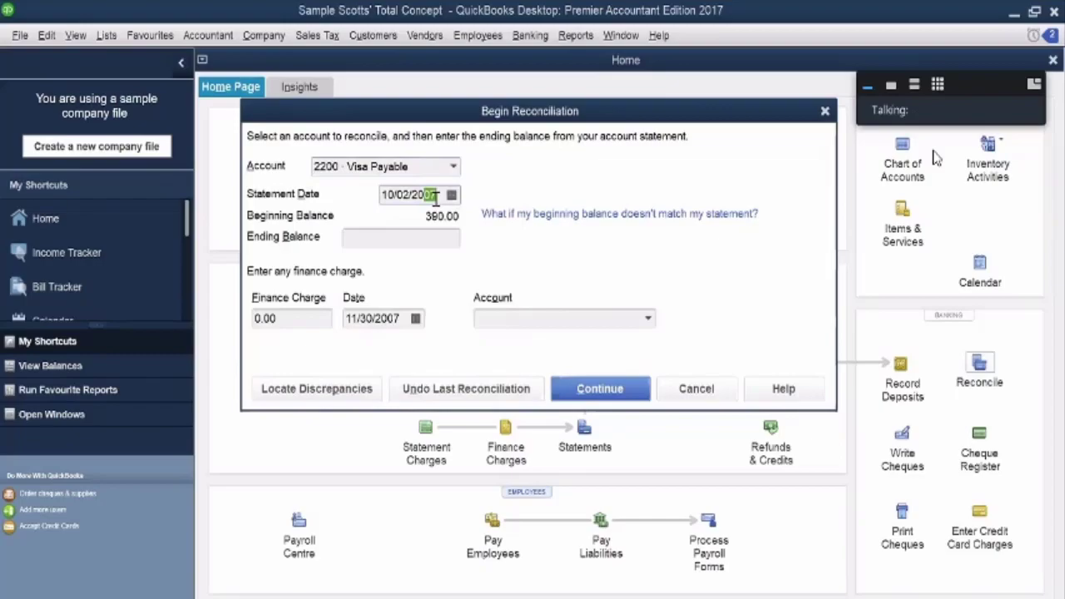
text(12)
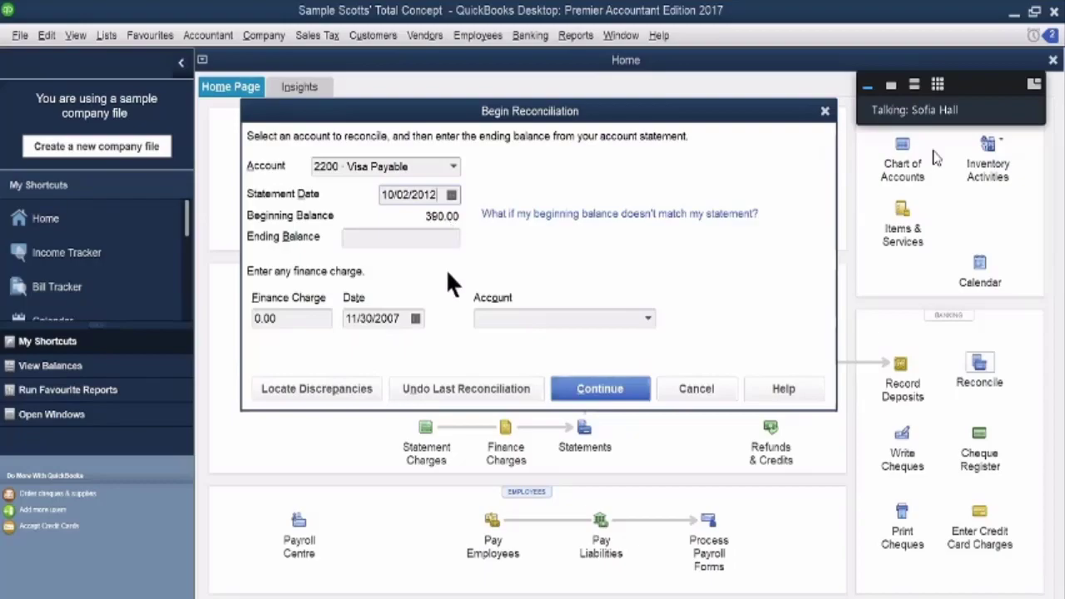
Step: Enter an ending balance of 500.00 and a finance charge of 110.00 for the Visa Payable reconciliation
click(425, 238)
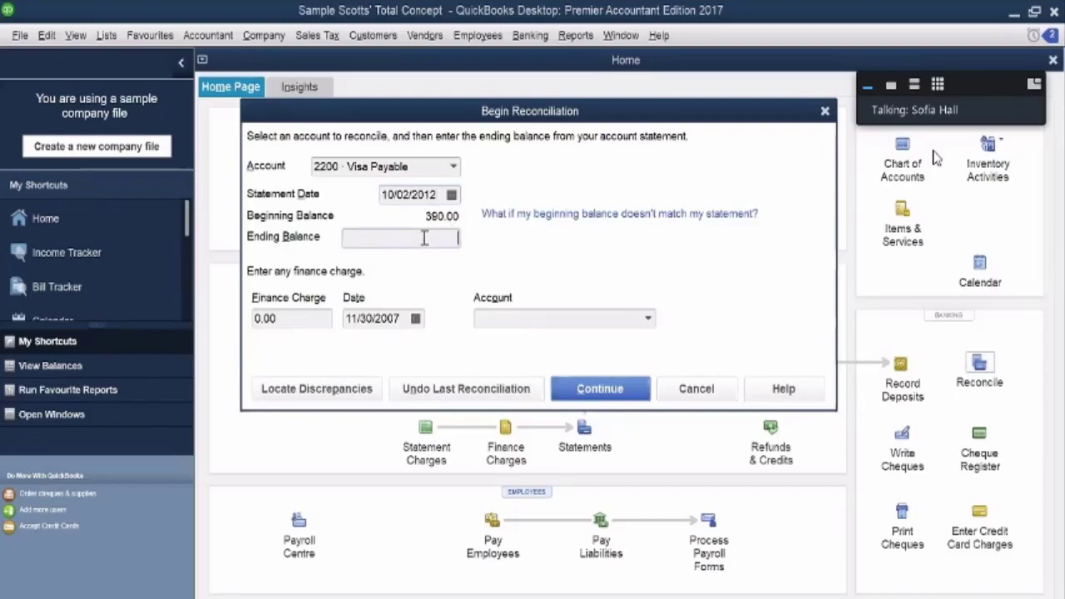
text(500)
click(324, 318)
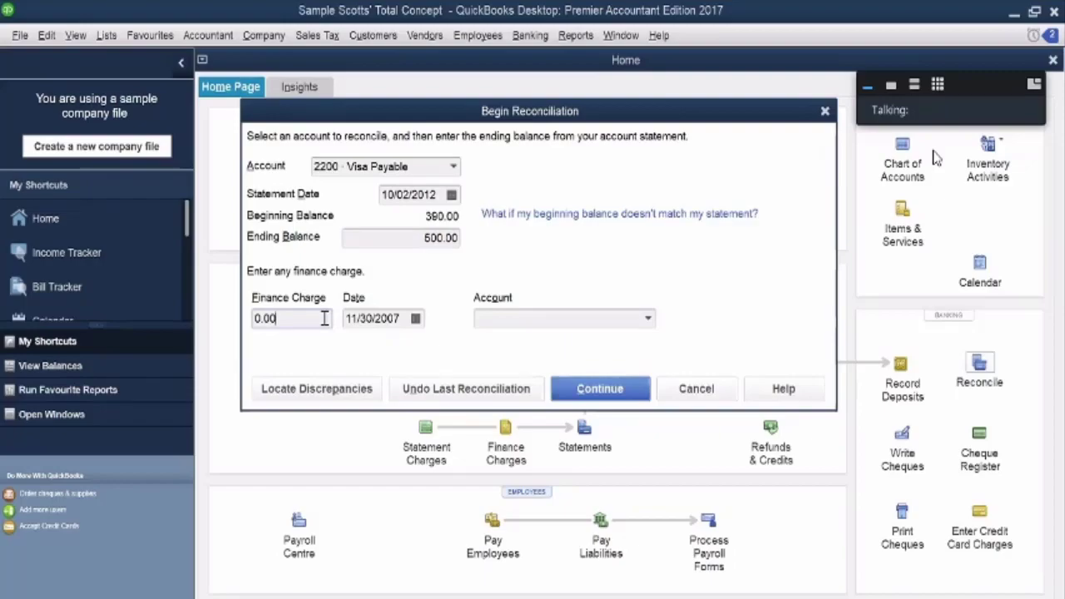
text(1)
drag(308, 316, 198, 311)
text(110)
Step: Set the finance charge date to 10/02/2012
click(416, 321)
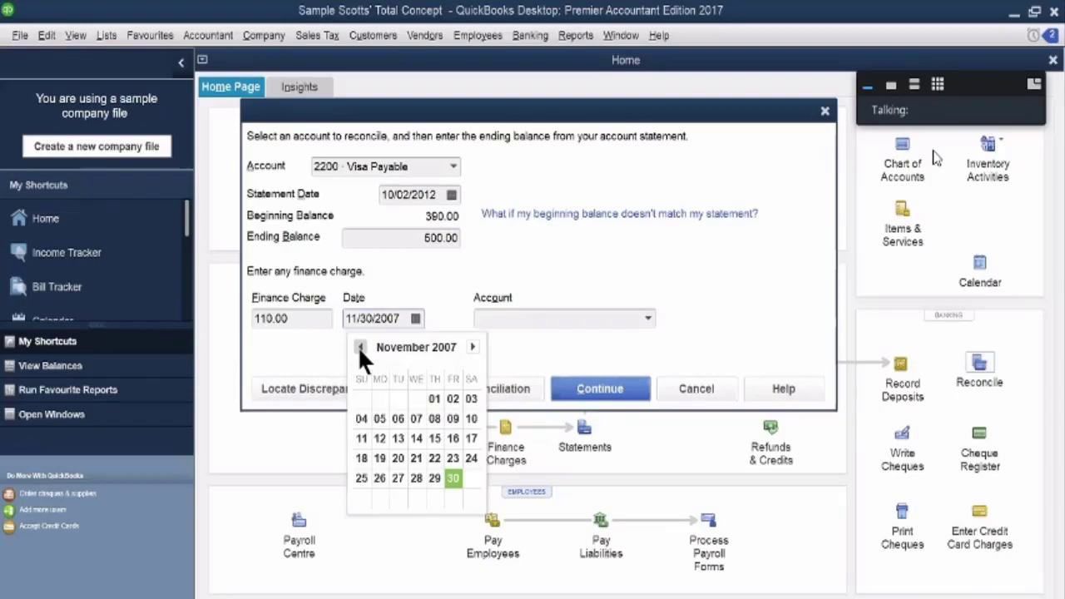
click(360, 346)
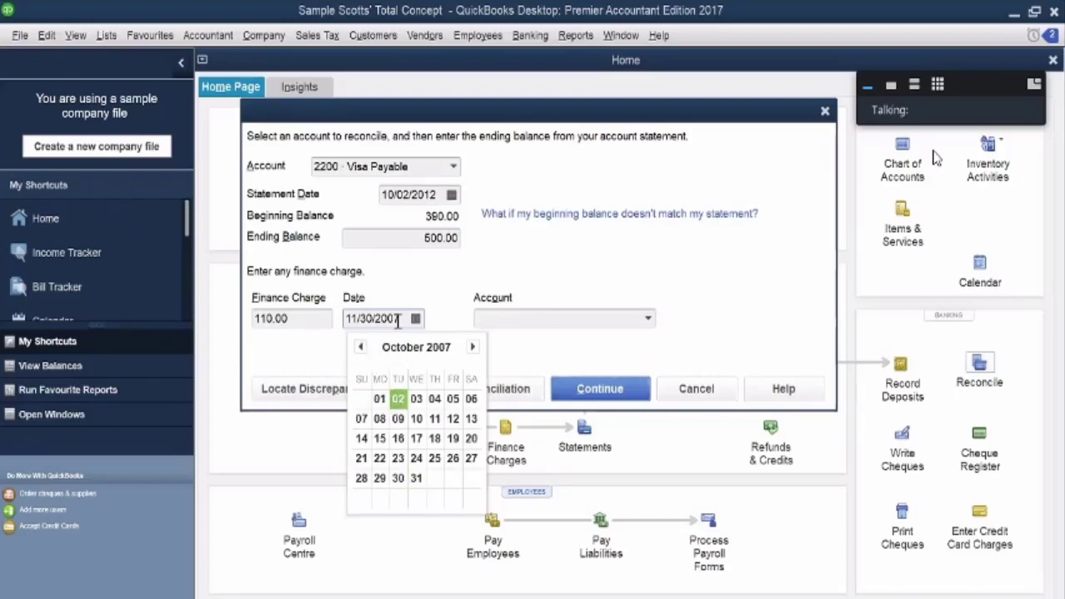
click(396, 399)
drag(389, 316, 399, 315)
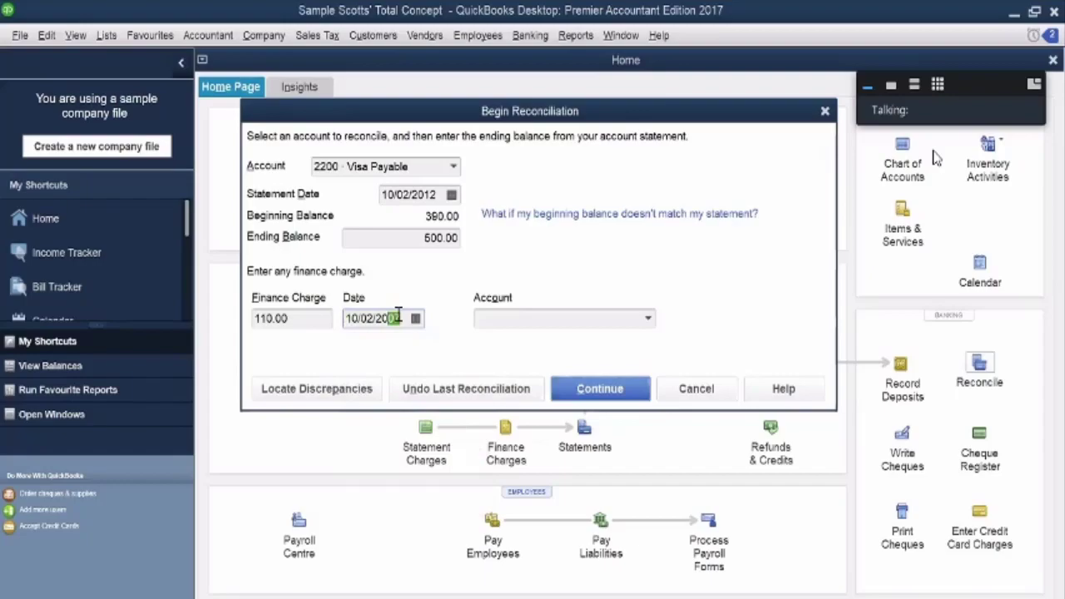
text(12)
Step: Assign the finance charge to the Bank Service Charges expense account and continue to the Visa Payable reconciliation window
click(647, 321)
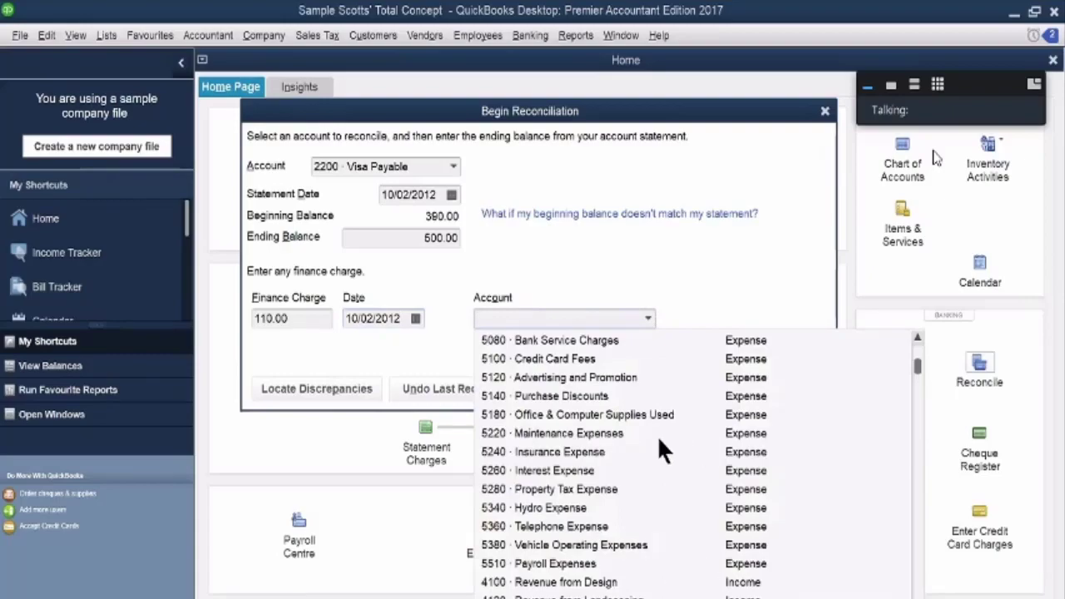
click(575, 342)
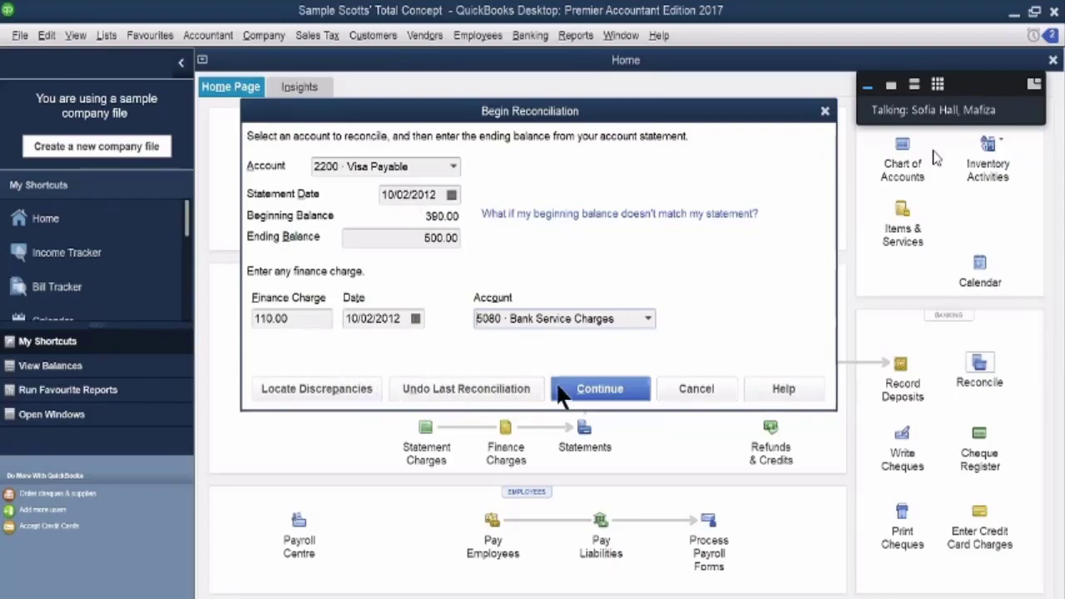
click(589, 389)
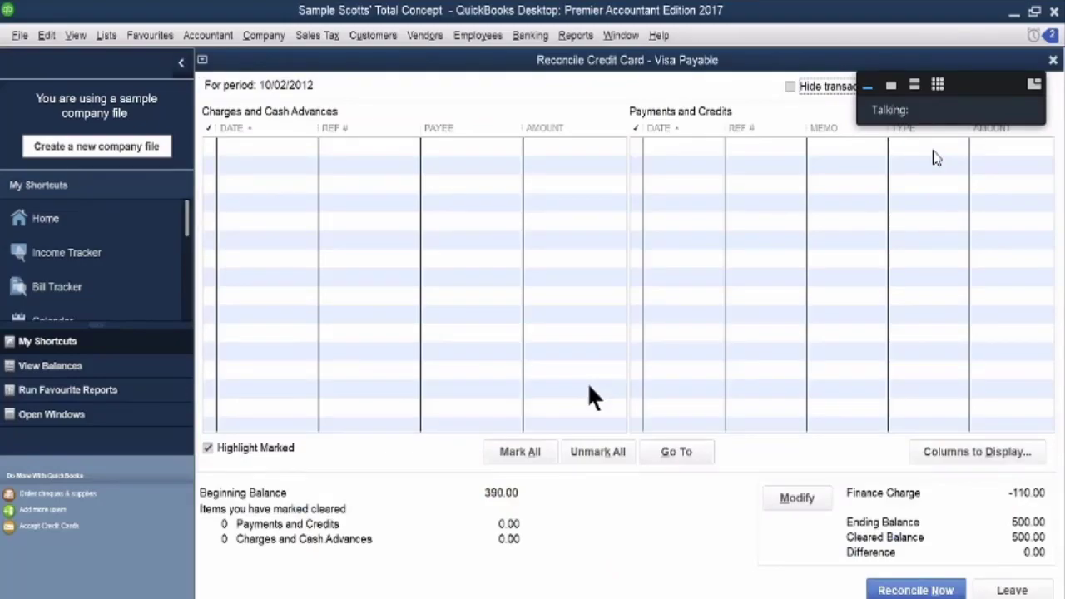
click(655, 326)
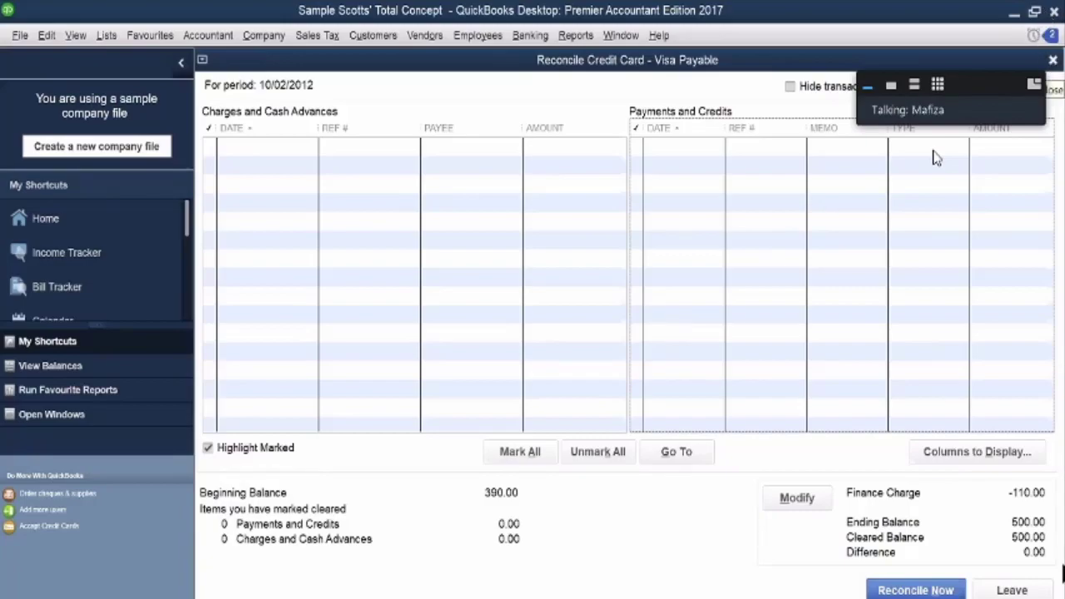
Step: Leave the current Visa Payable reconciliation, start it again and set the statement date to 09/25/2012
click(1011, 589)
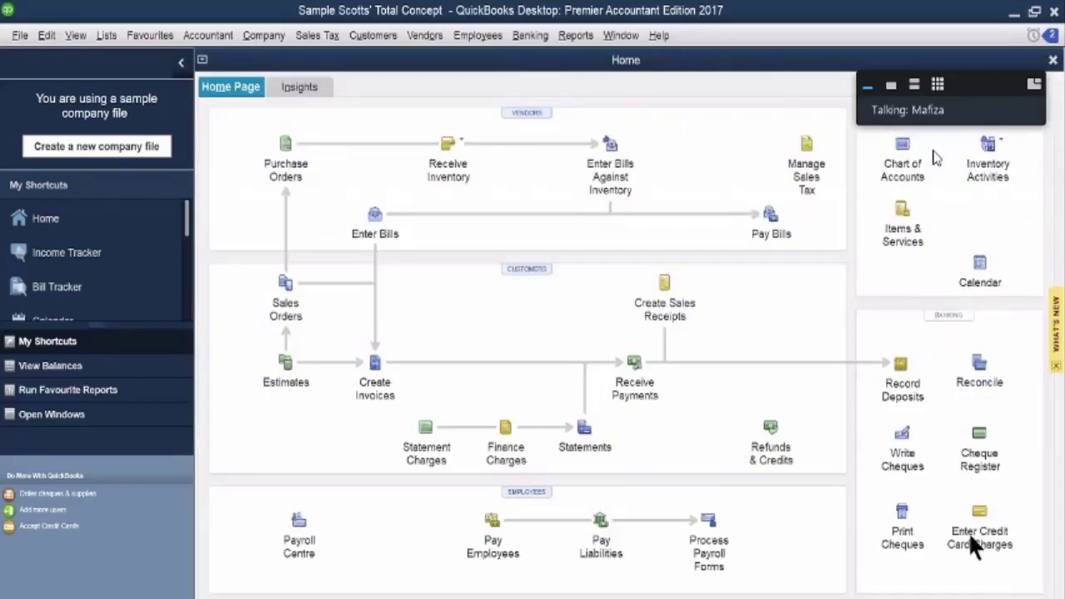
click(980, 373)
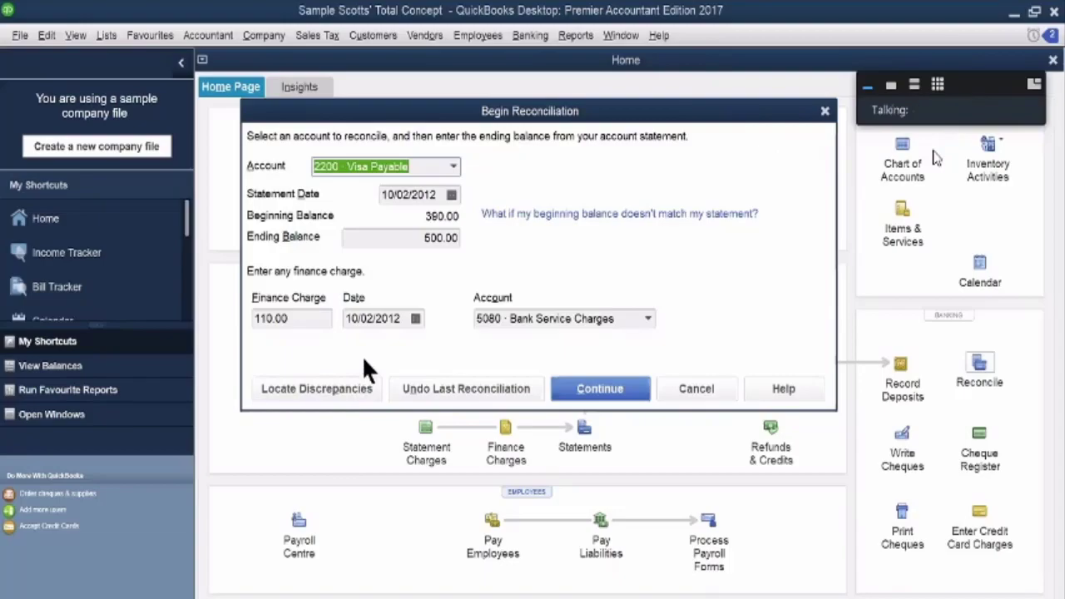
click(451, 193)
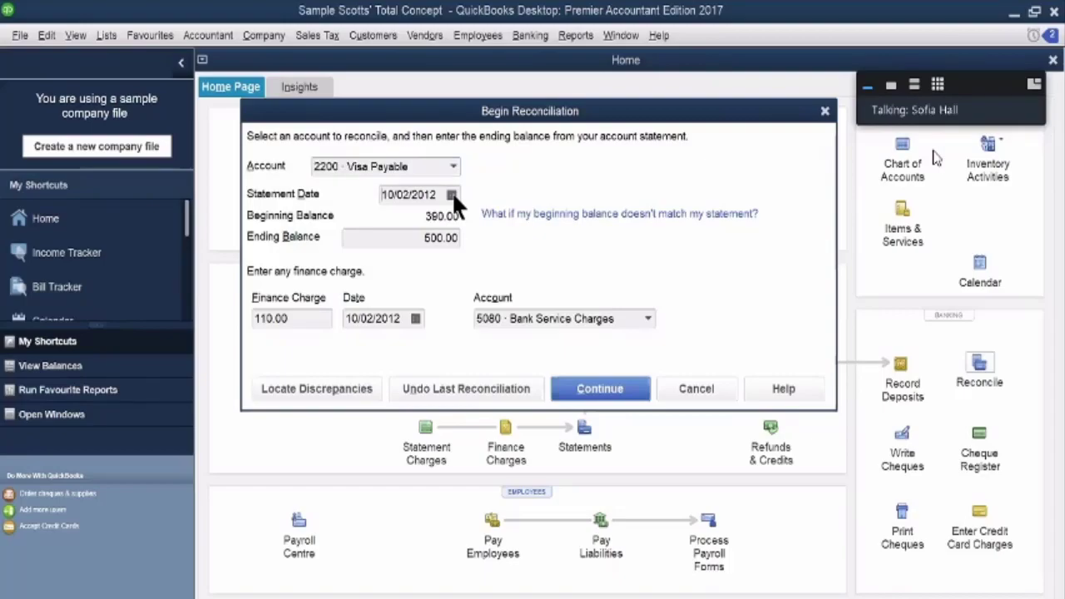
click(398, 221)
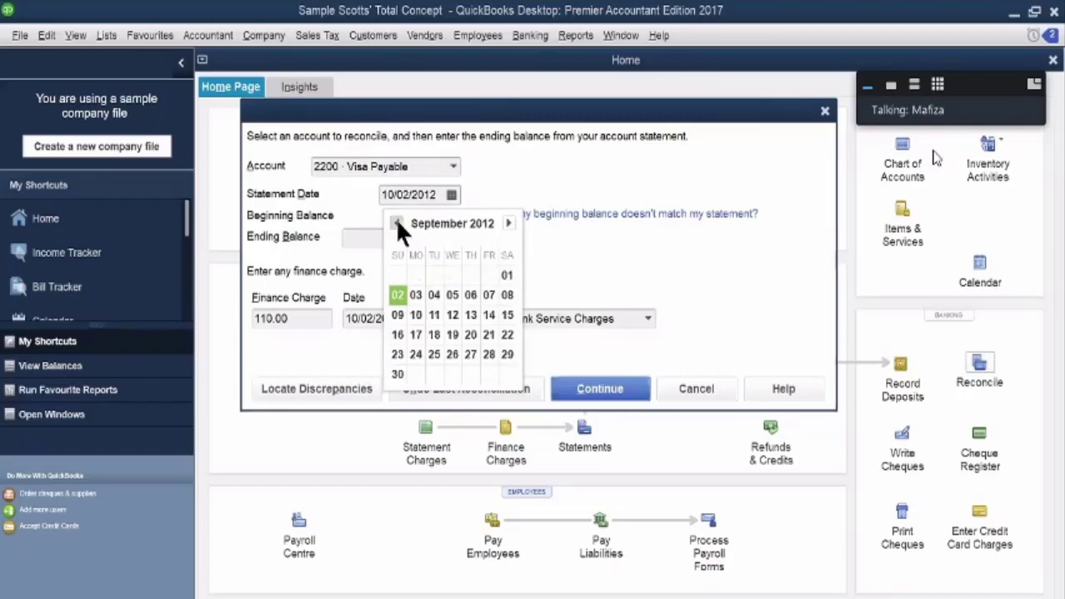
click(434, 351)
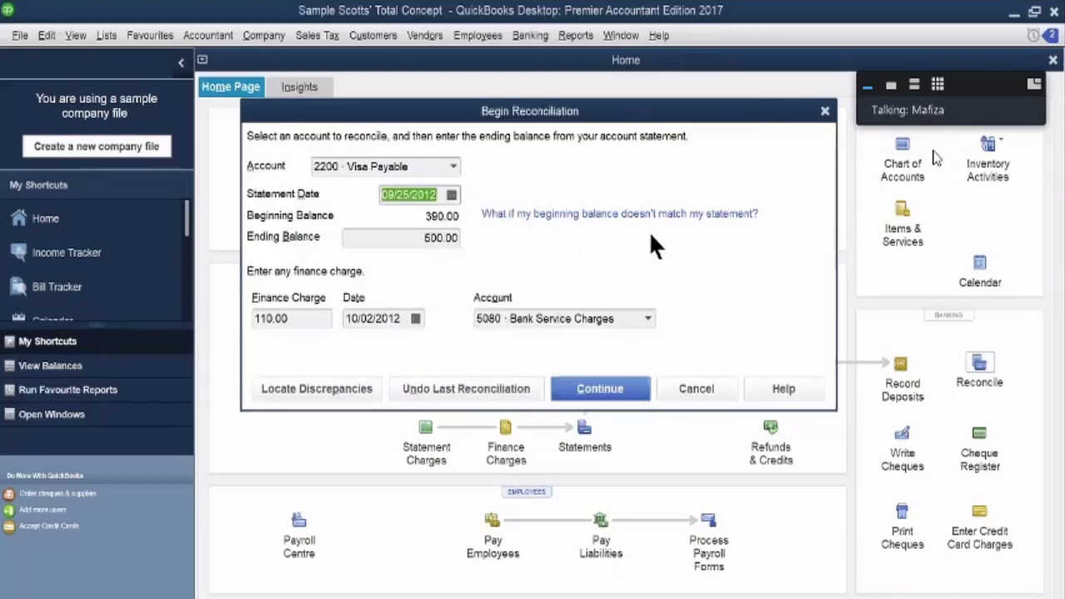
Step: Keep the remaining reconciliation details, reconcile the Visa Payable account and choose to write a cheque for payment now
key(Tab)
key(Tab)
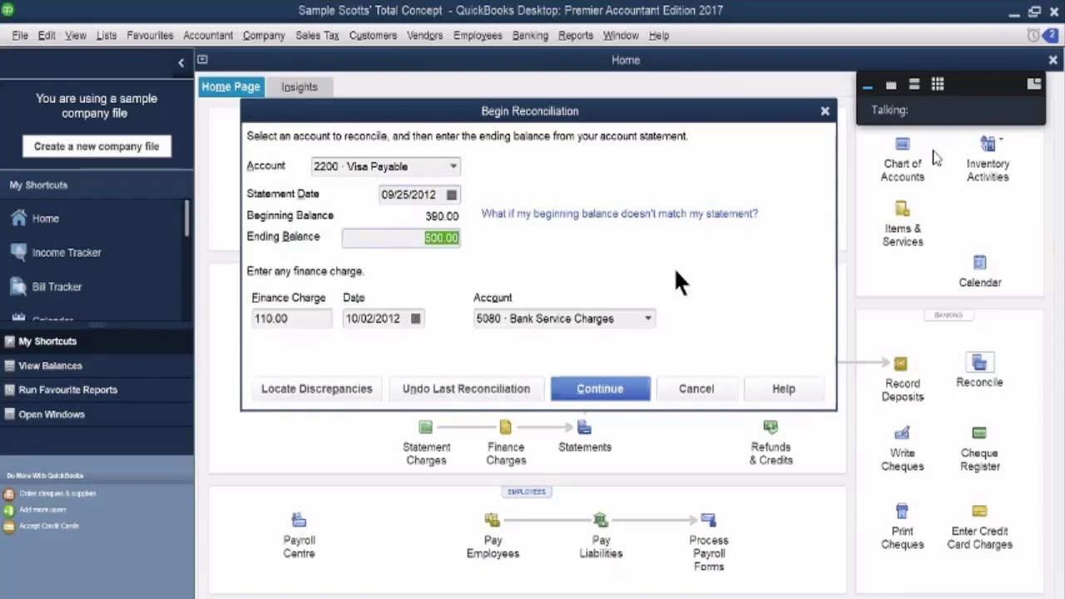
key(Tab)
key(Tab)
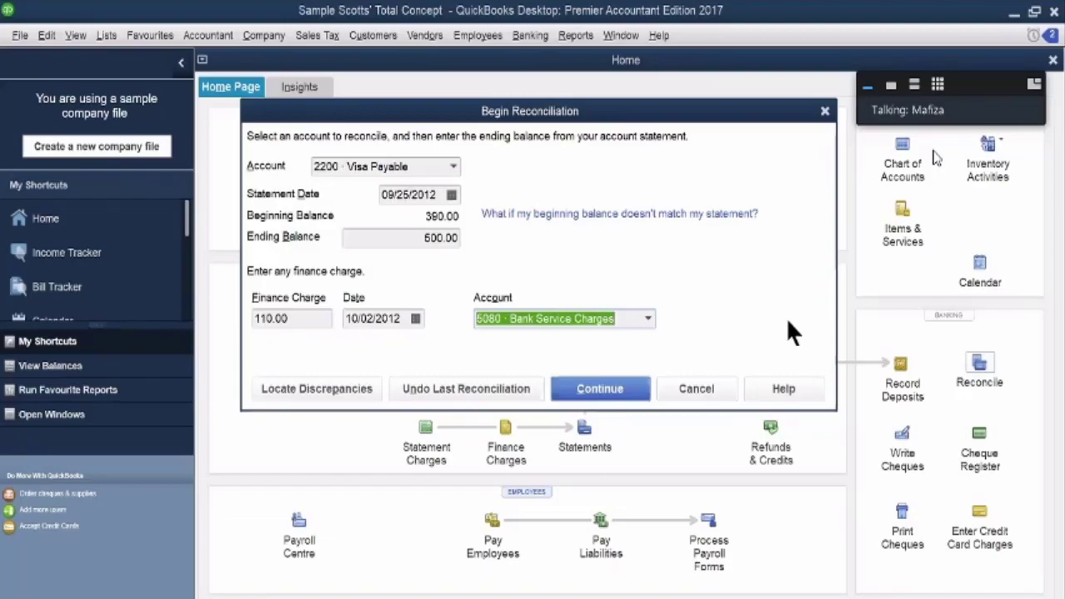
click(586, 391)
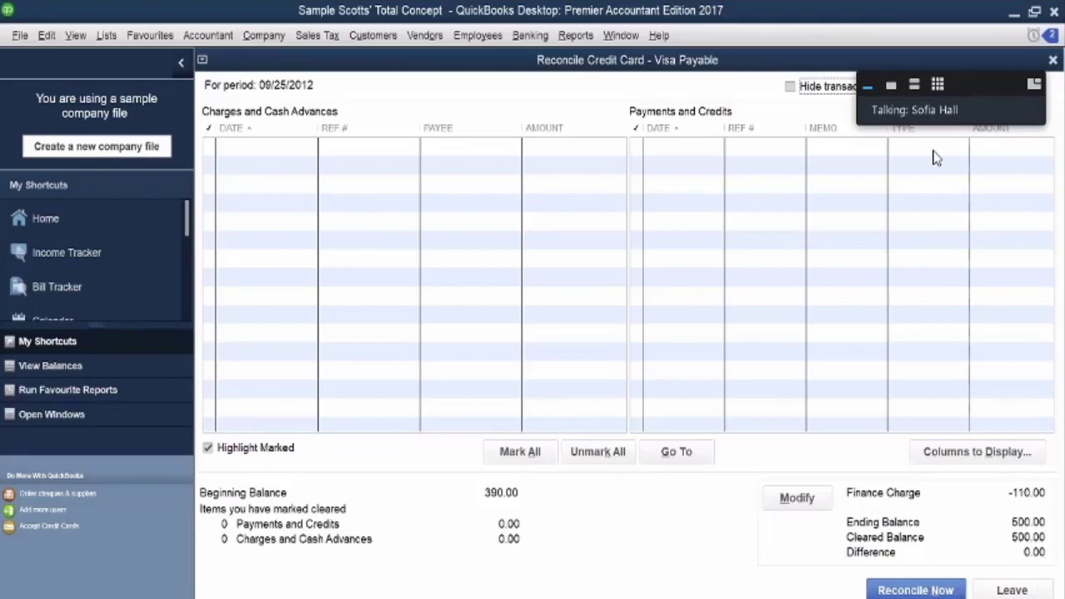
click(895, 588)
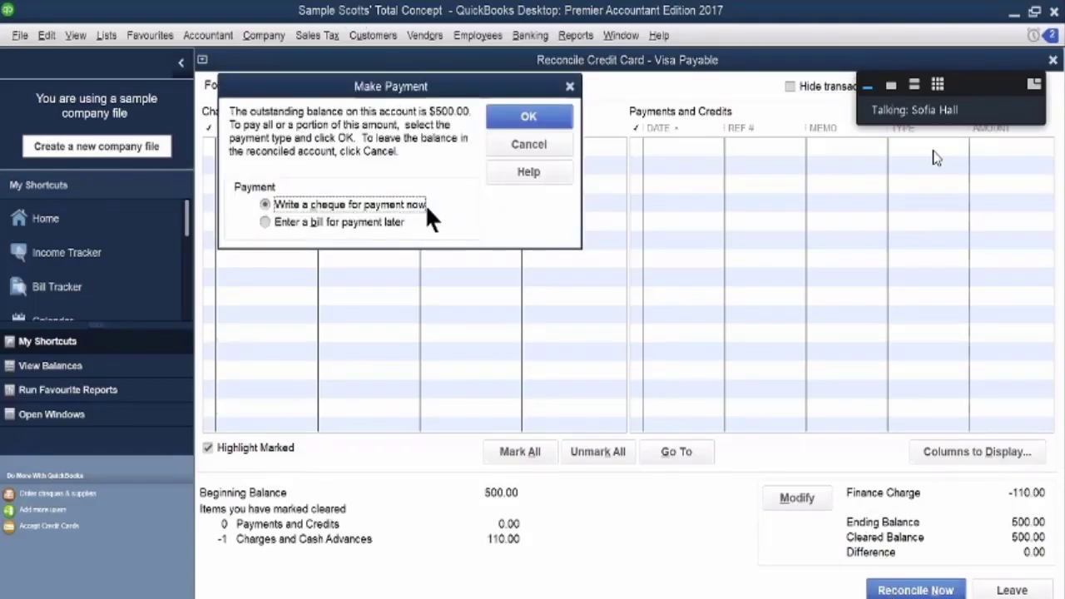
click(514, 119)
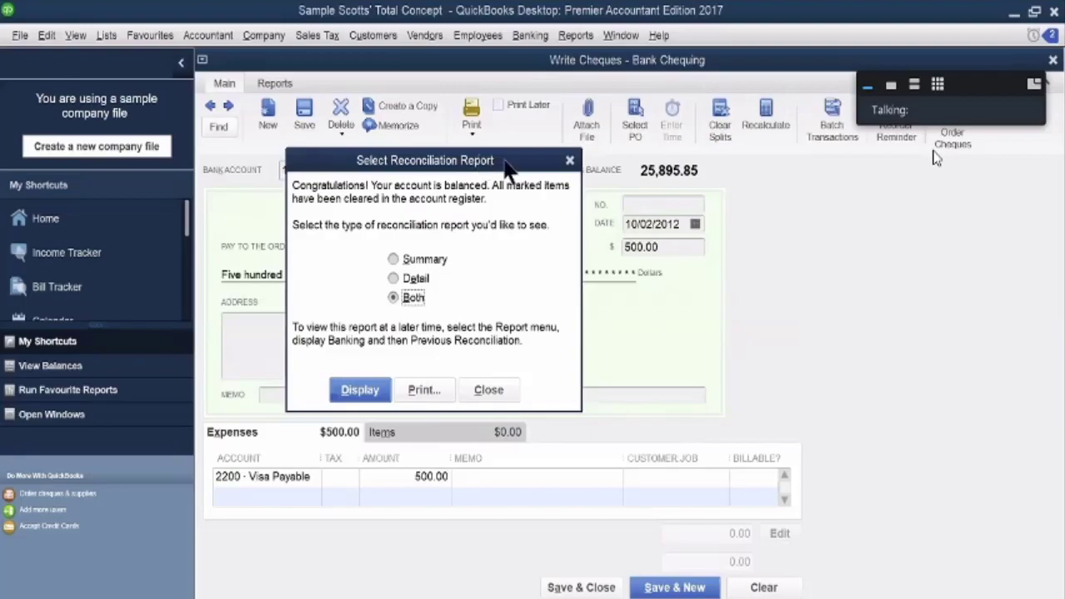
Step: Display the Visa Payable reconciliation detail report, dismiss its information message and close the report
drag(515, 160, 852, 218)
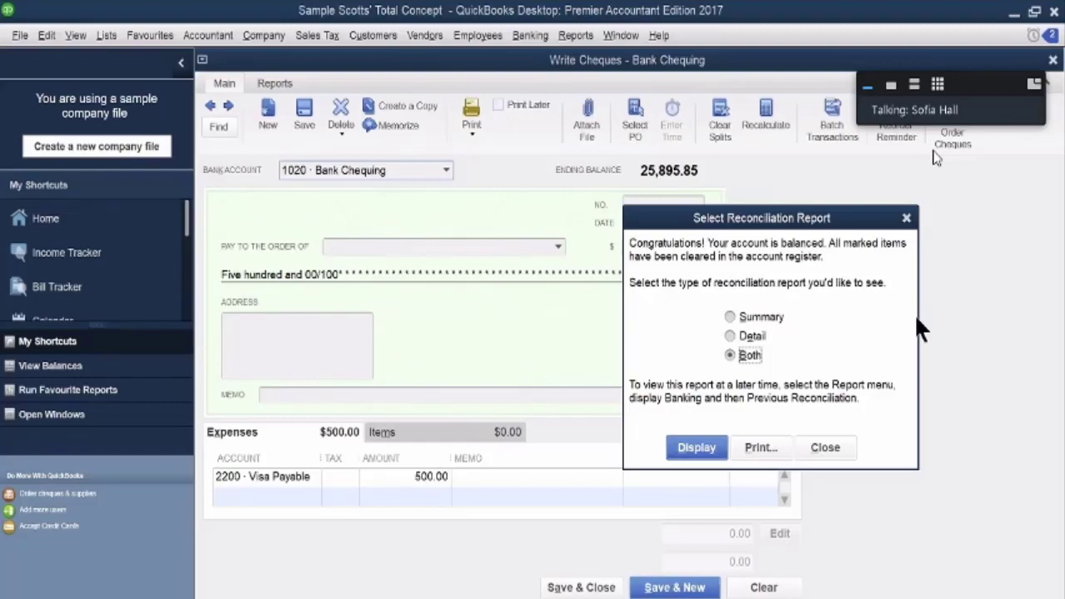
click(729, 336)
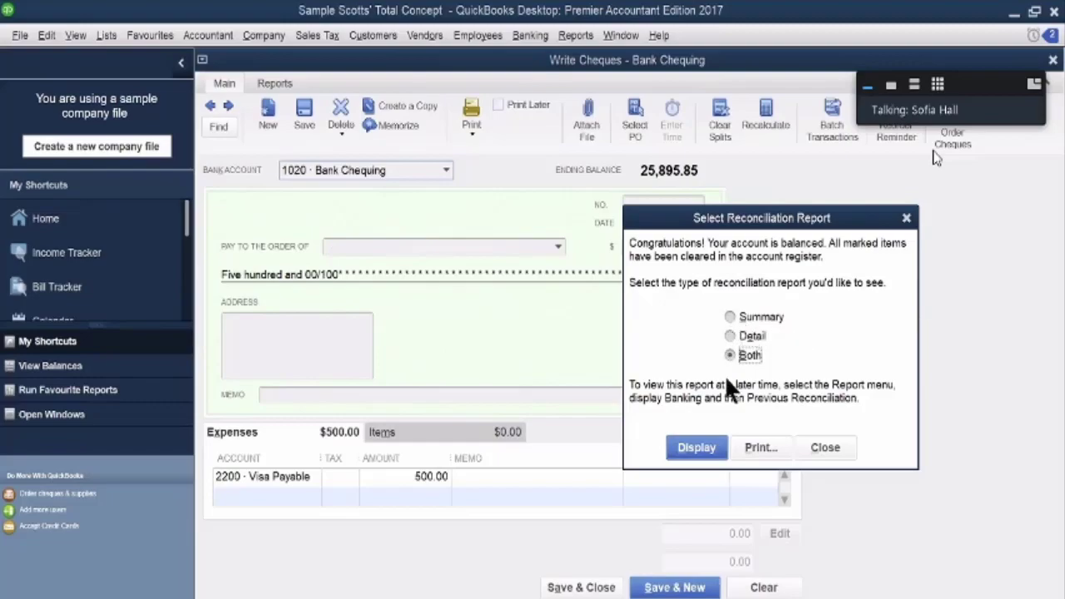
click(702, 453)
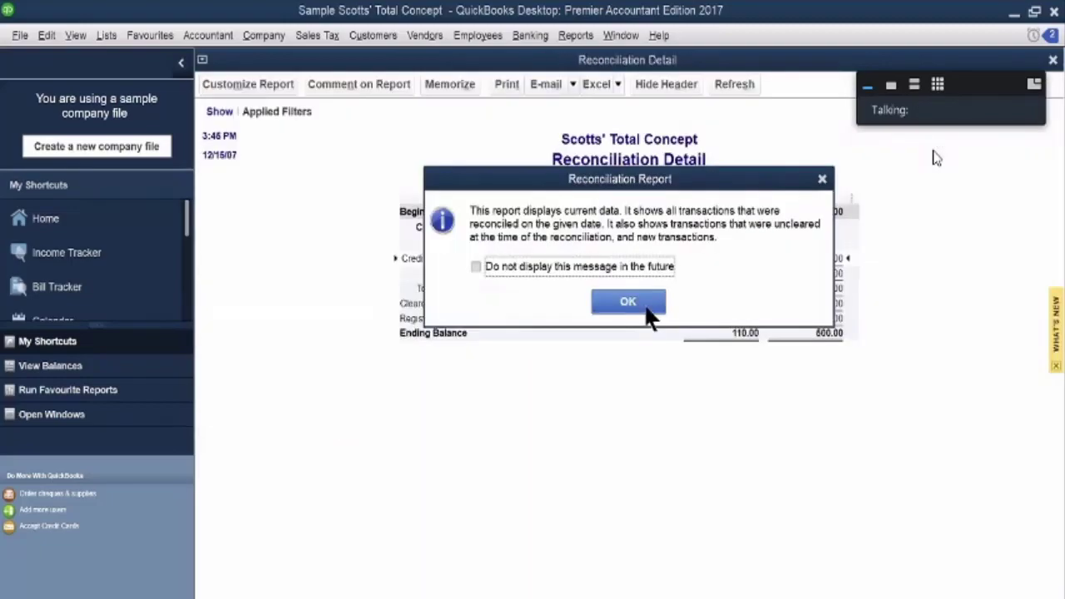
click(647, 303)
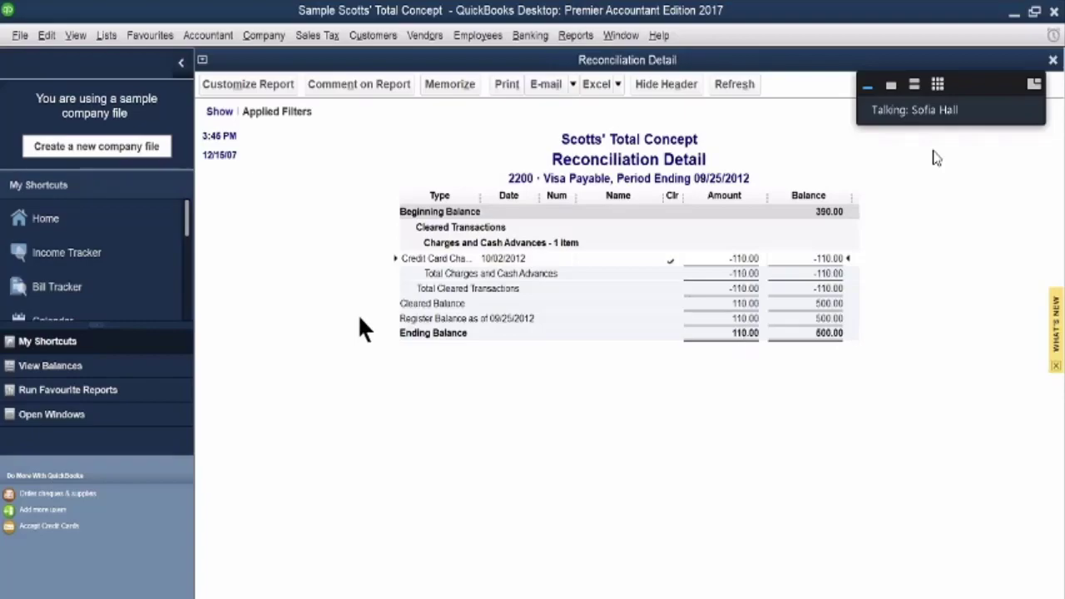
click(1052, 60)
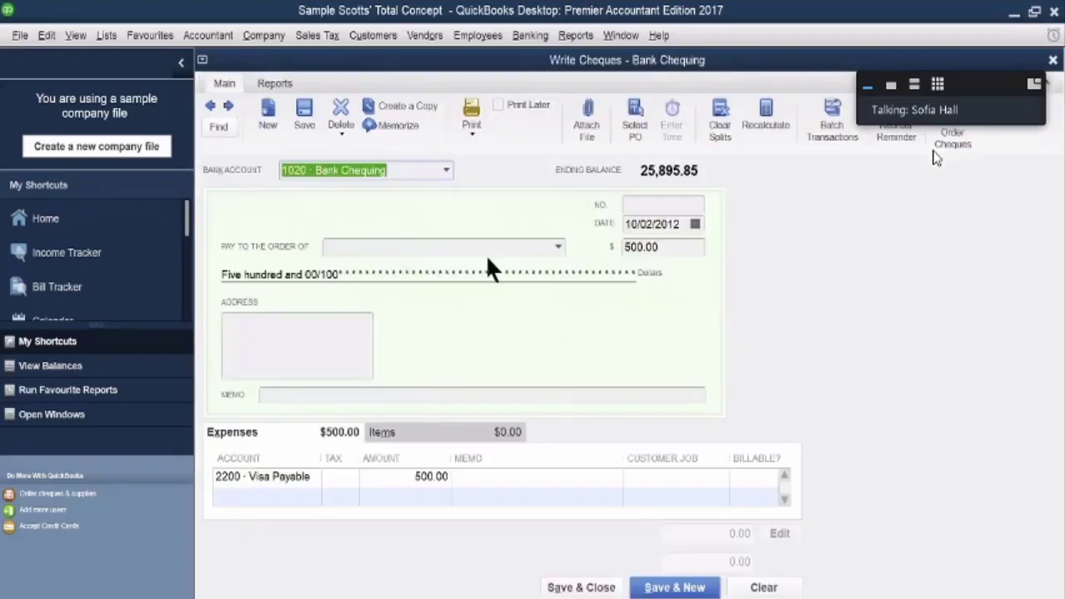
Step: Make the cheque payable to PACIVIC COST VISA and quick-add this payee with the name type Other
click(381, 246)
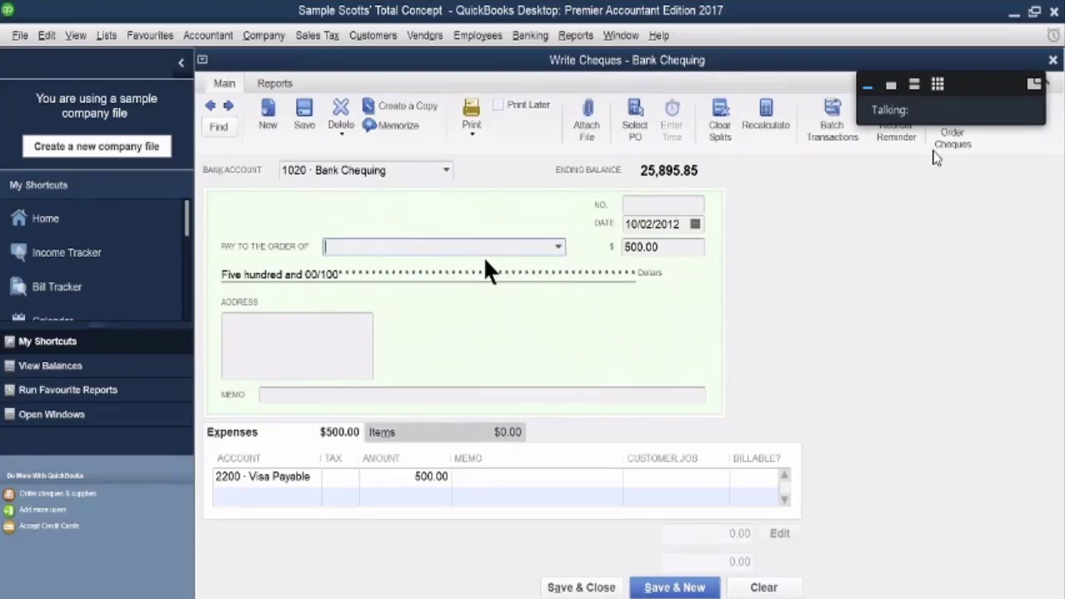
text(P)
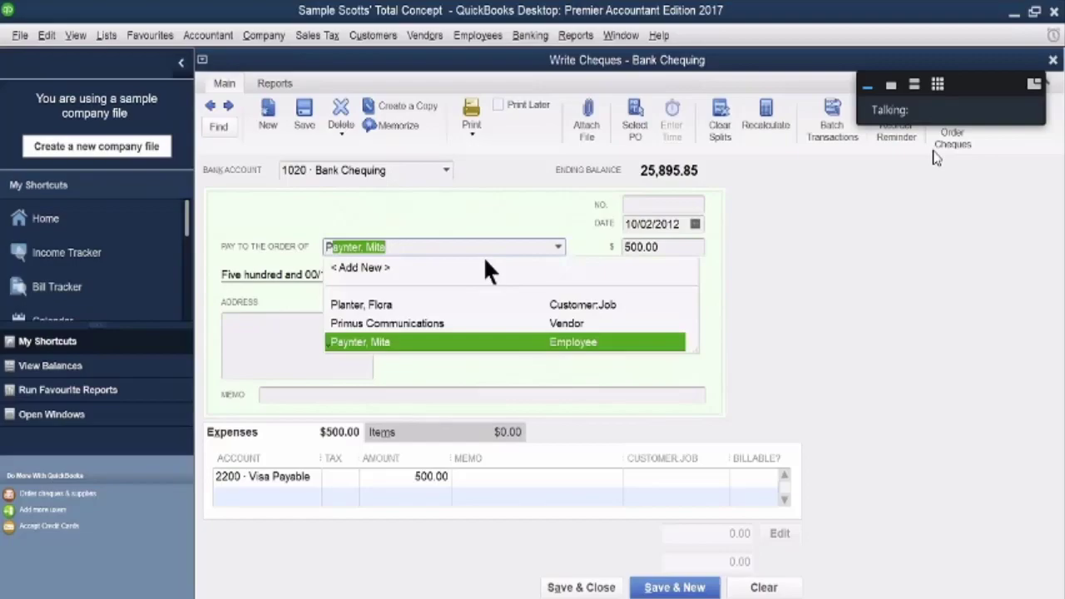
text(ACIVIC)
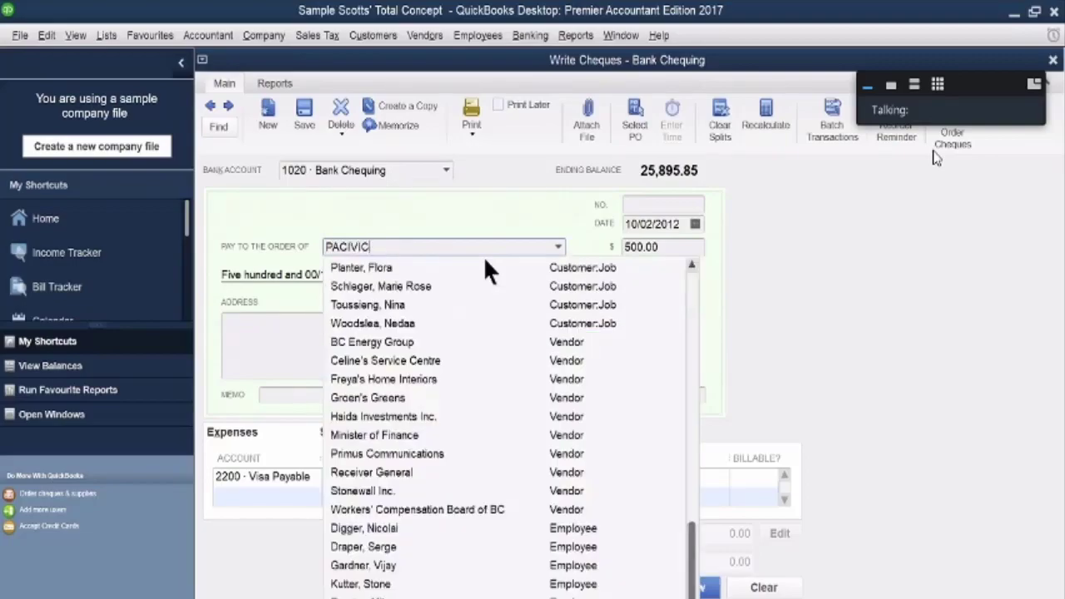
text( COST VISA)
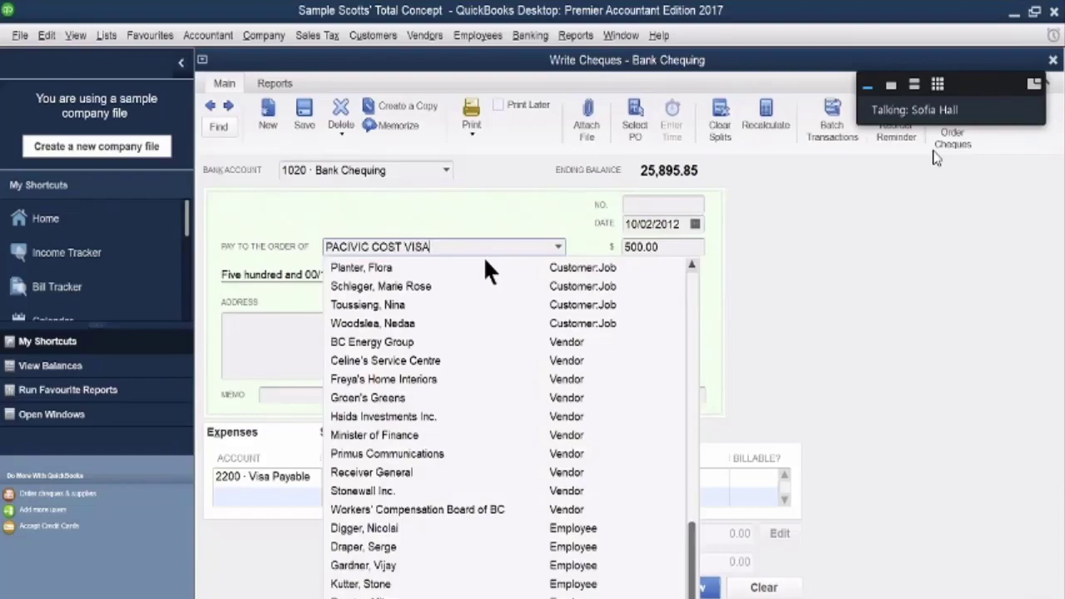
key(Tab)
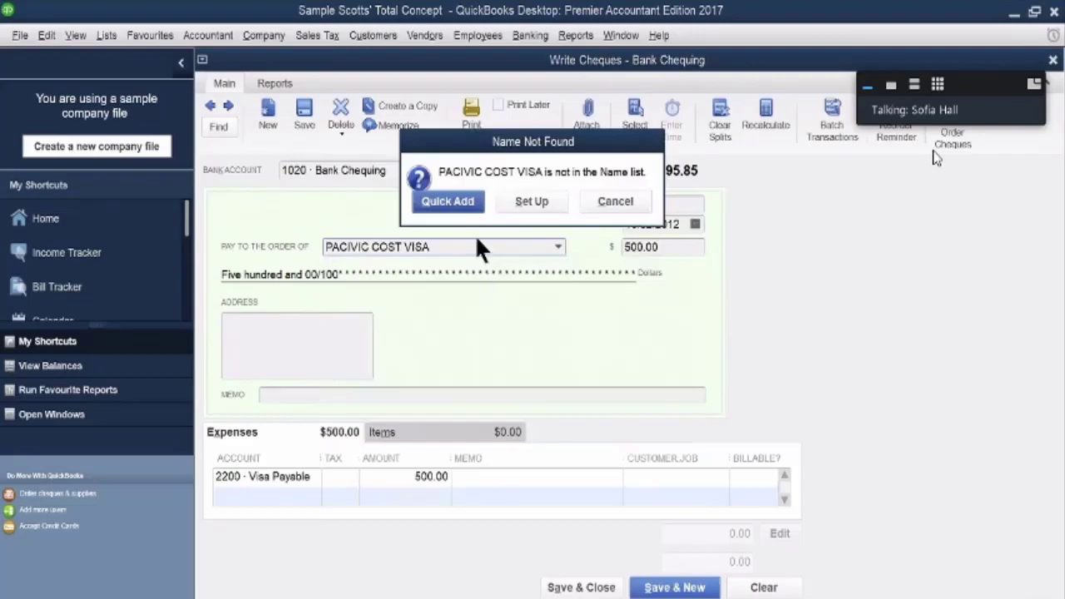
click(465, 201)
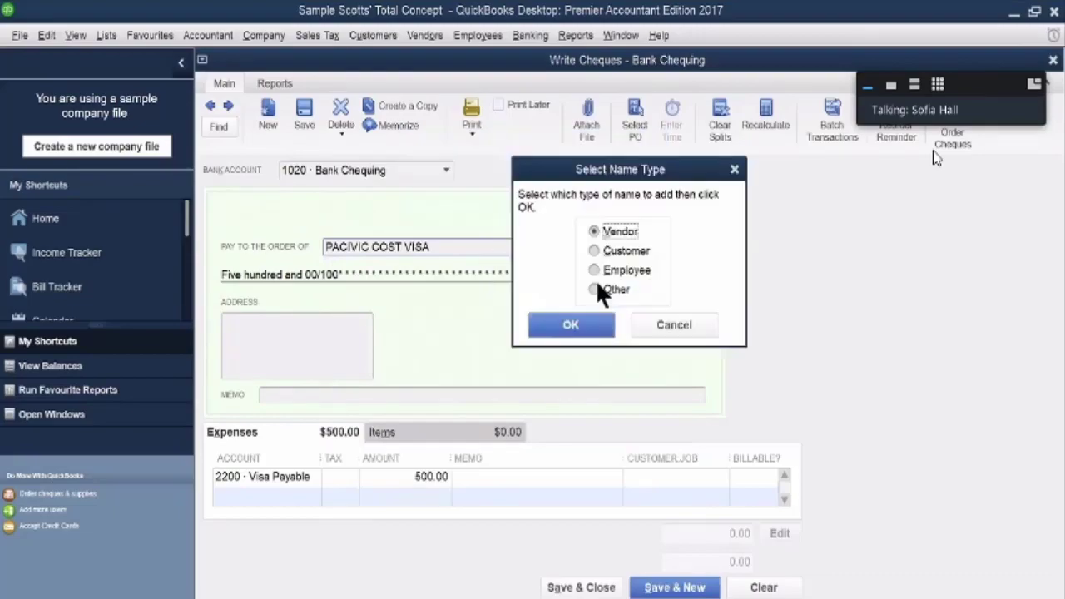
click(596, 288)
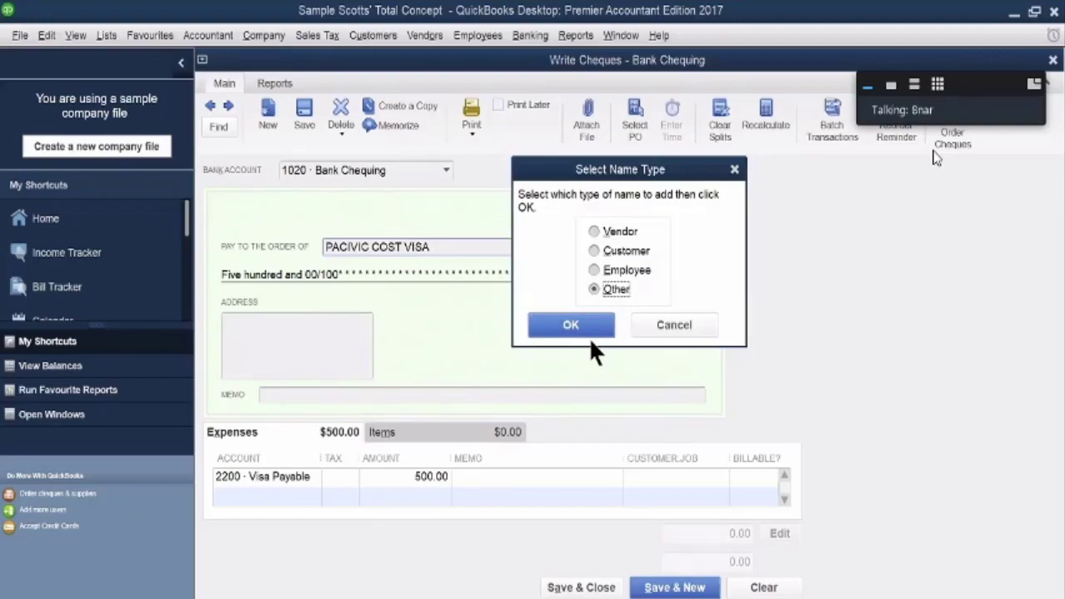
click(580, 323)
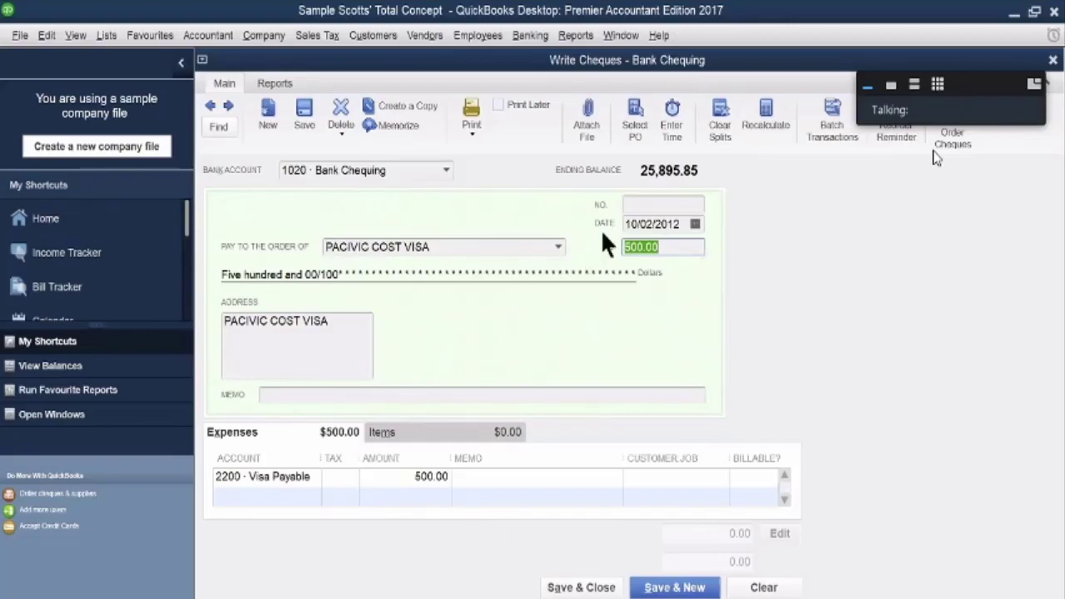
Step: Number the Visa payment cheque 527, save it and close the cheque form
click(639, 204)
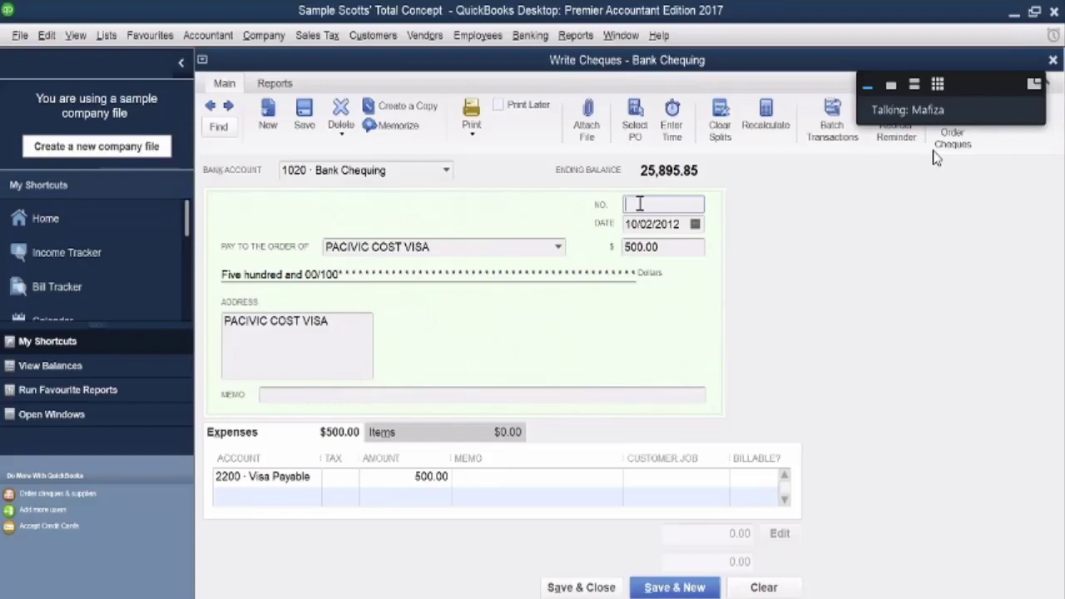
text(527)
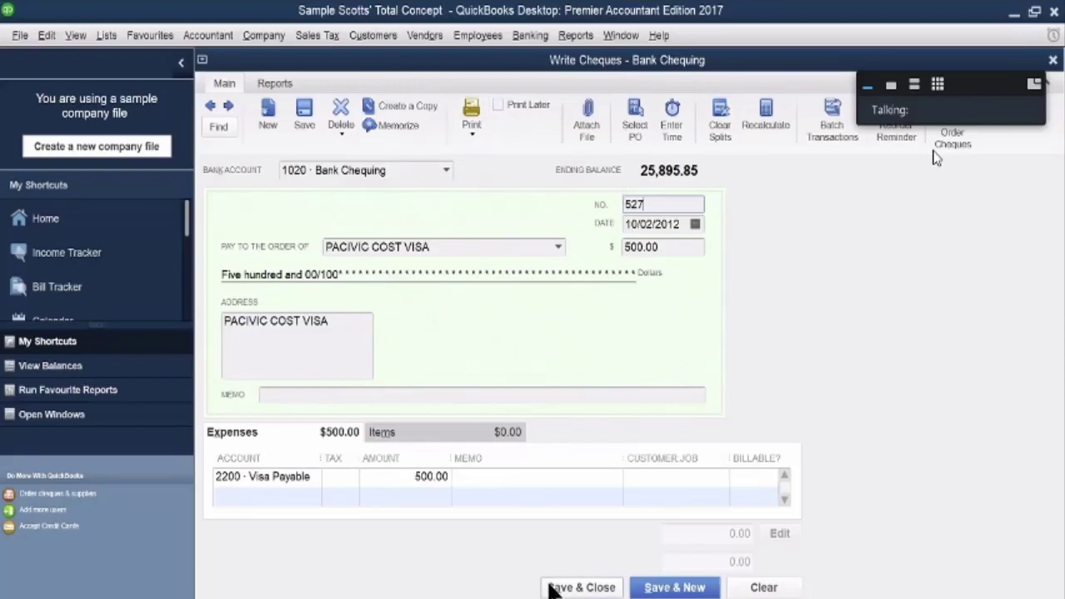
click(580, 588)
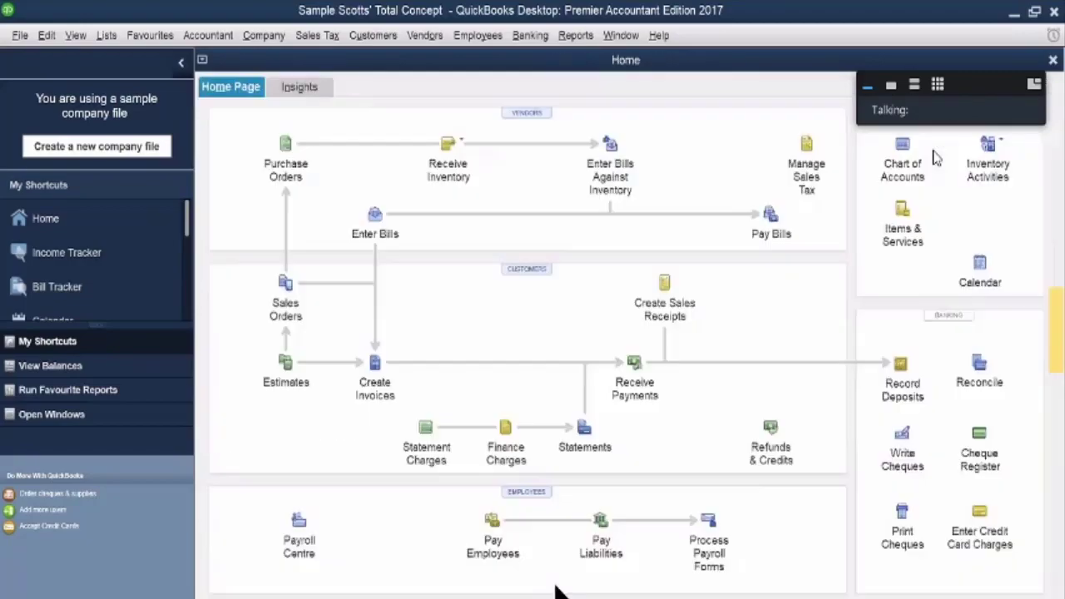
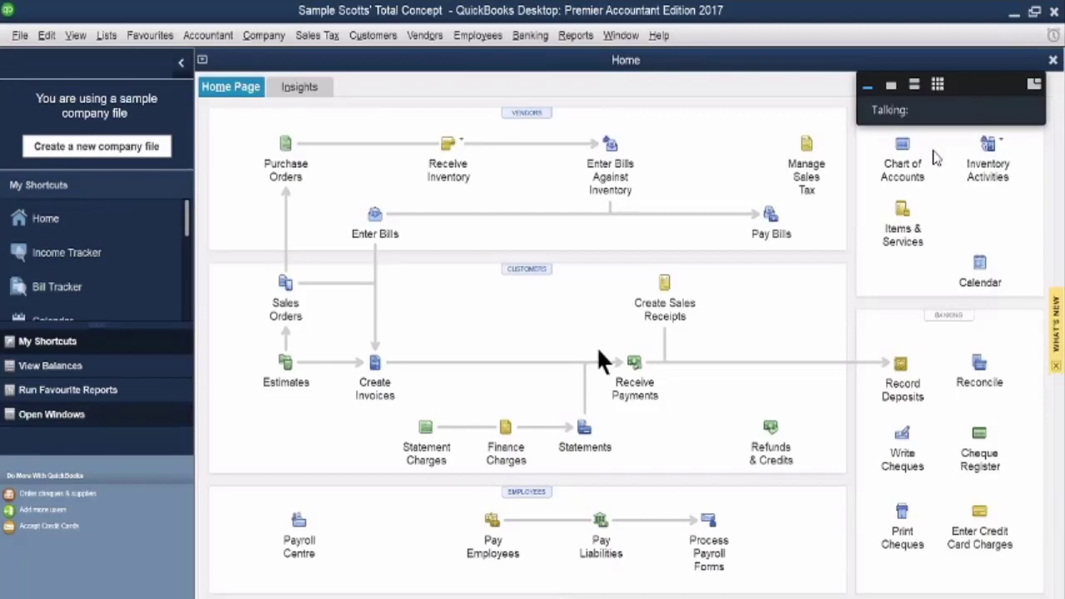
Step: Start a customer payment and select the customer with the 11,450.00 balance as the payer
click(636, 366)
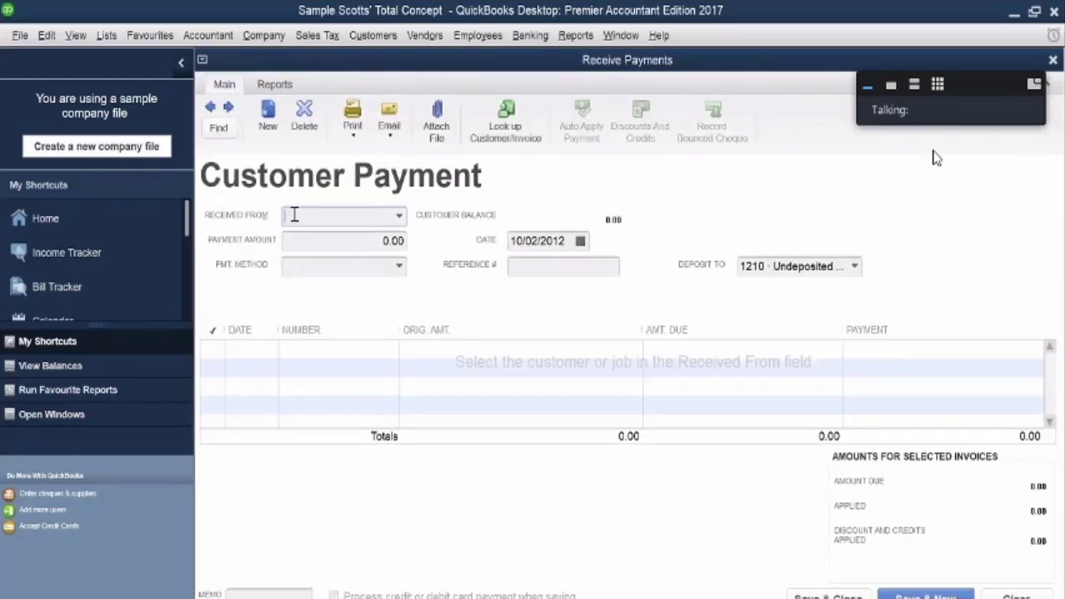
text(M)
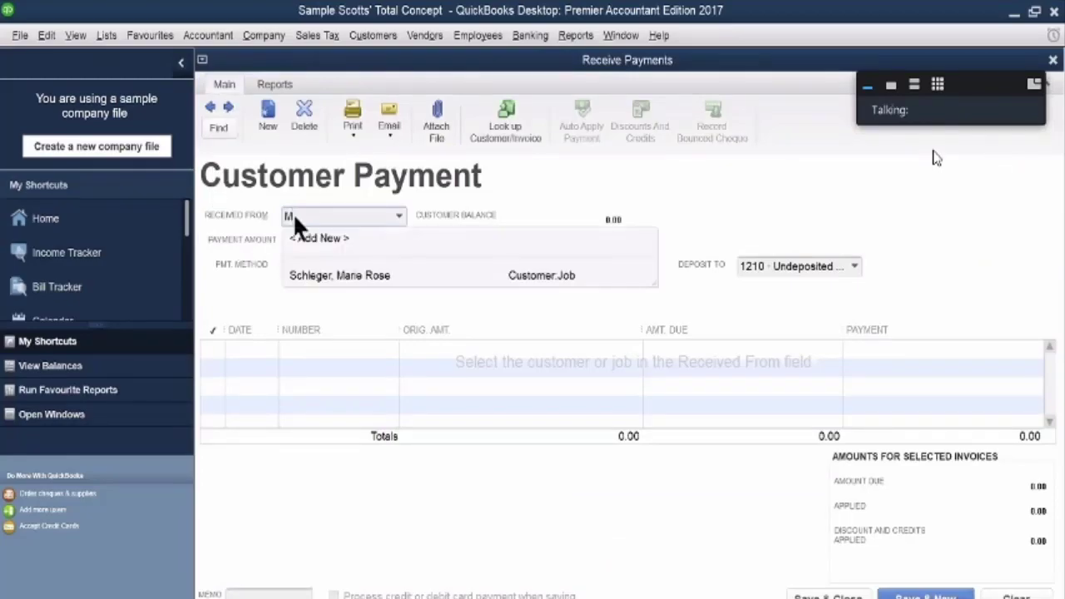
click(287, 274)
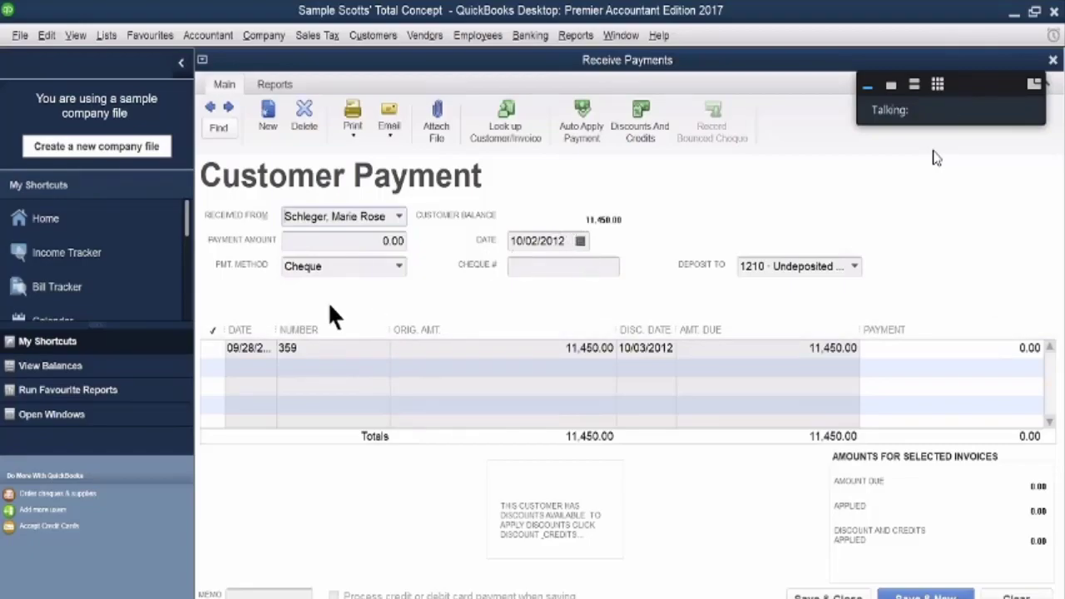
Step: Apply the suggested 114.50 discount to the customer's open invoice, using the 4160 Sales Discounts account
click(311, 342)
click(633, 129)
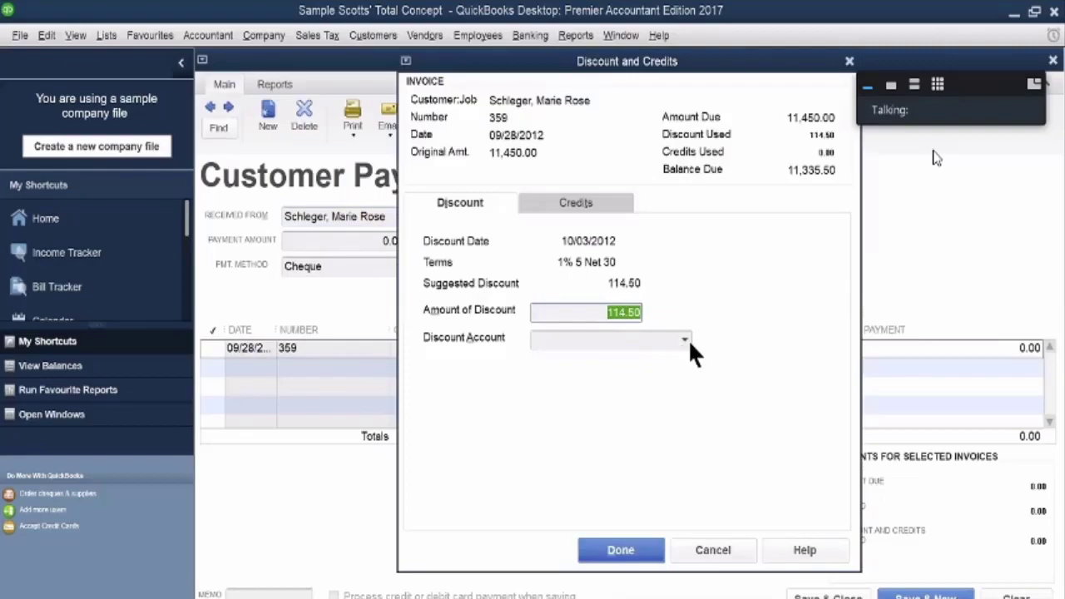
click(682, 336)
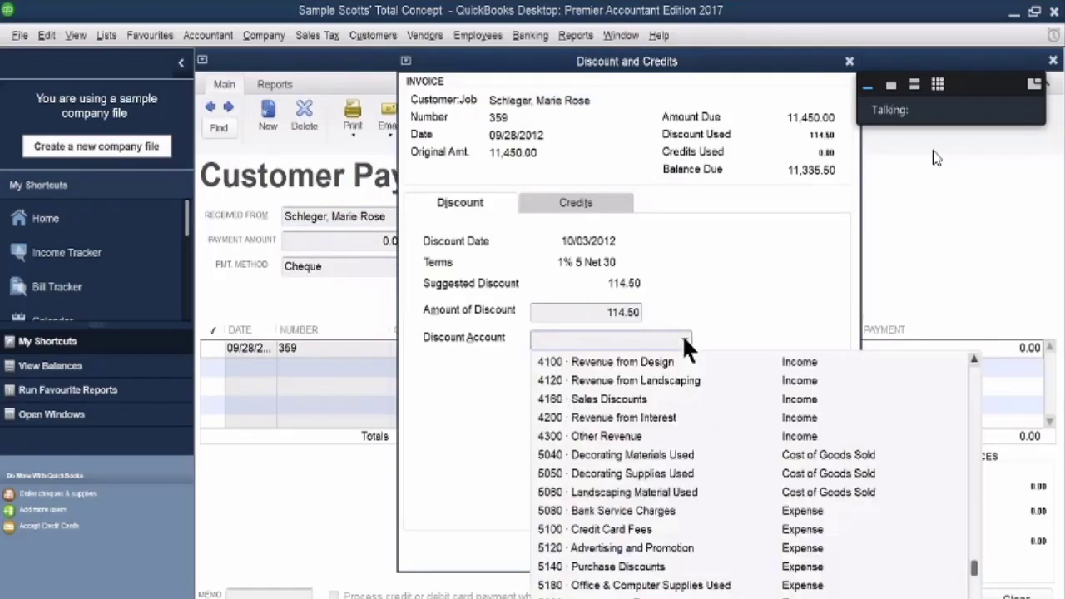
text(Sales Discounts)
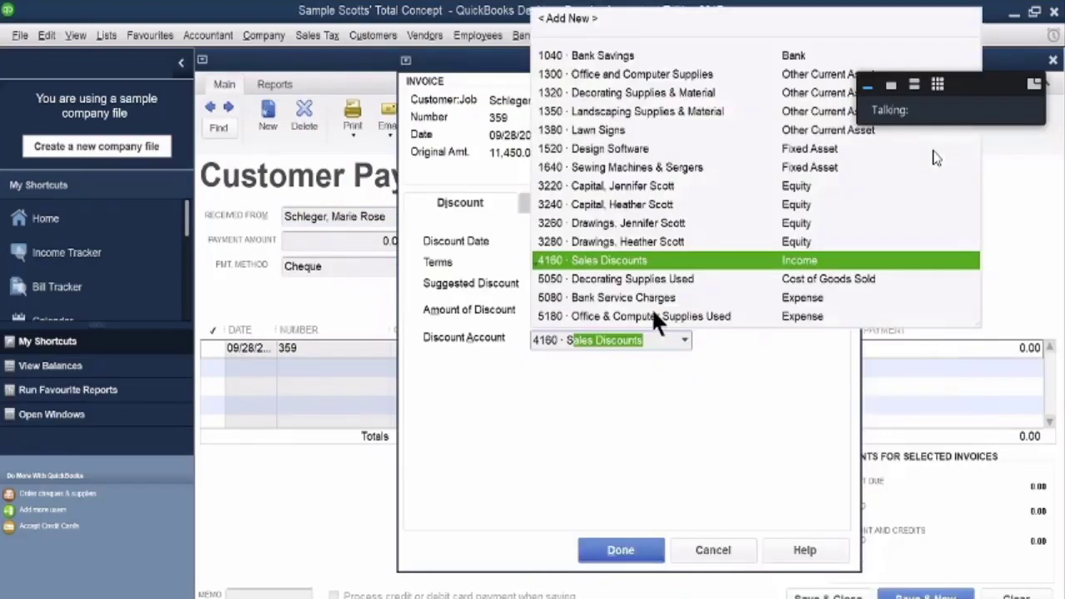
click(642, 255)
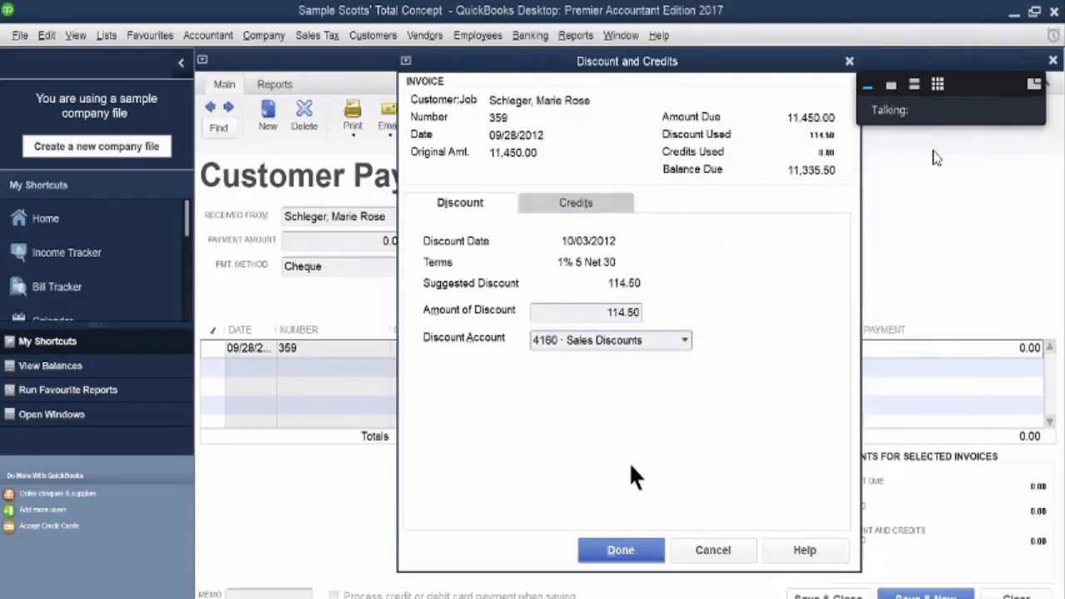
click(623, 552)
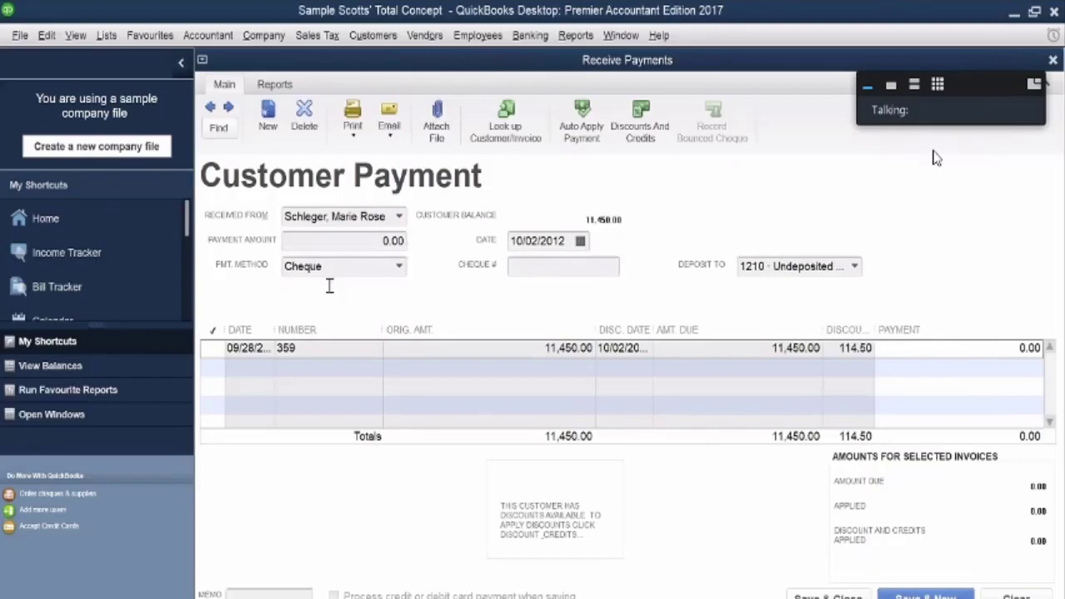
Step: Set the customer payment amount to 11,335.50 so it is applied to the open invoice 359
click(399, 240)
text(11,335)
key(Tab)
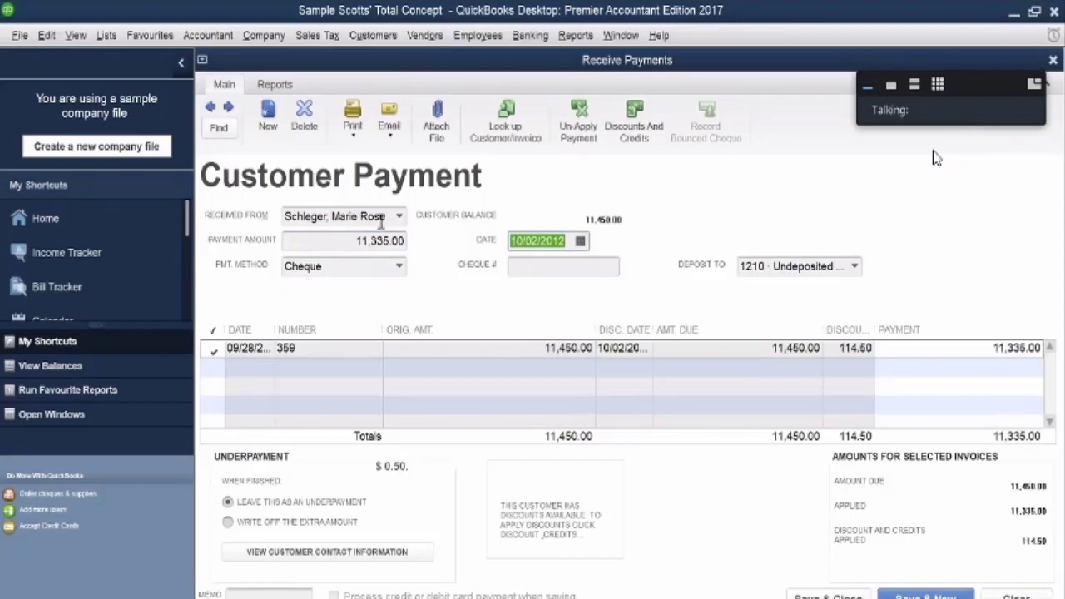
click(396, 240)
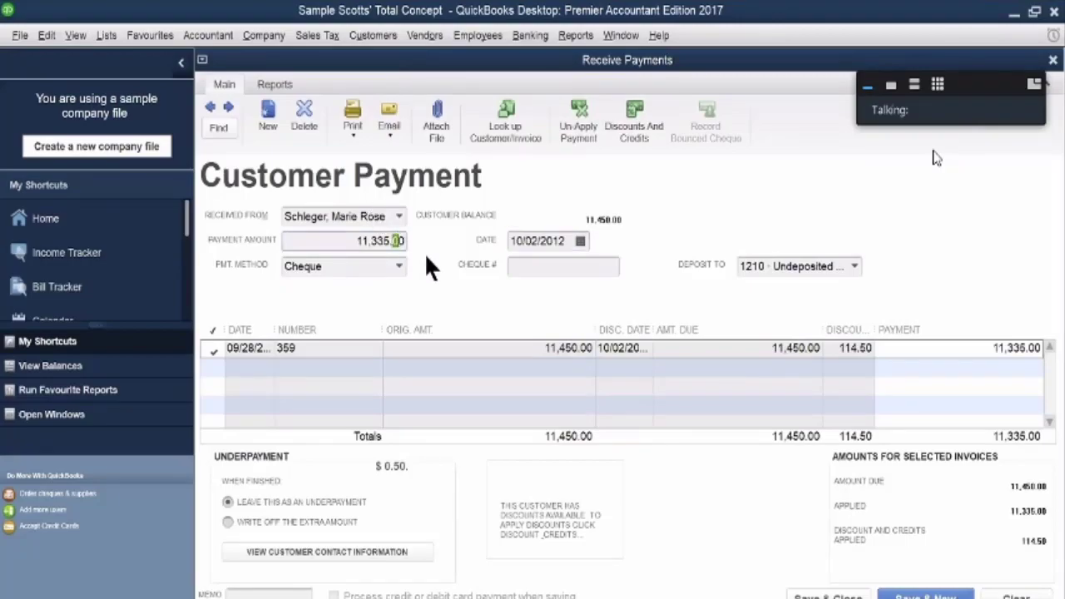
text(5)
click(427, 371)
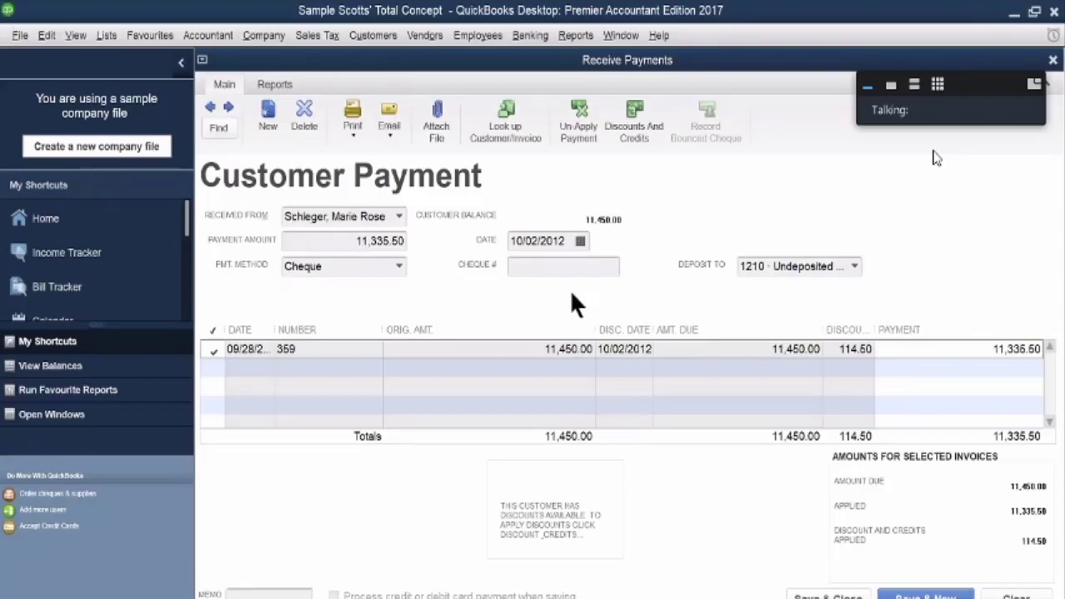
Step: Enter cheque number 206 for the customer payment, then save it and close the payment form
click(562, 266)
text(2)
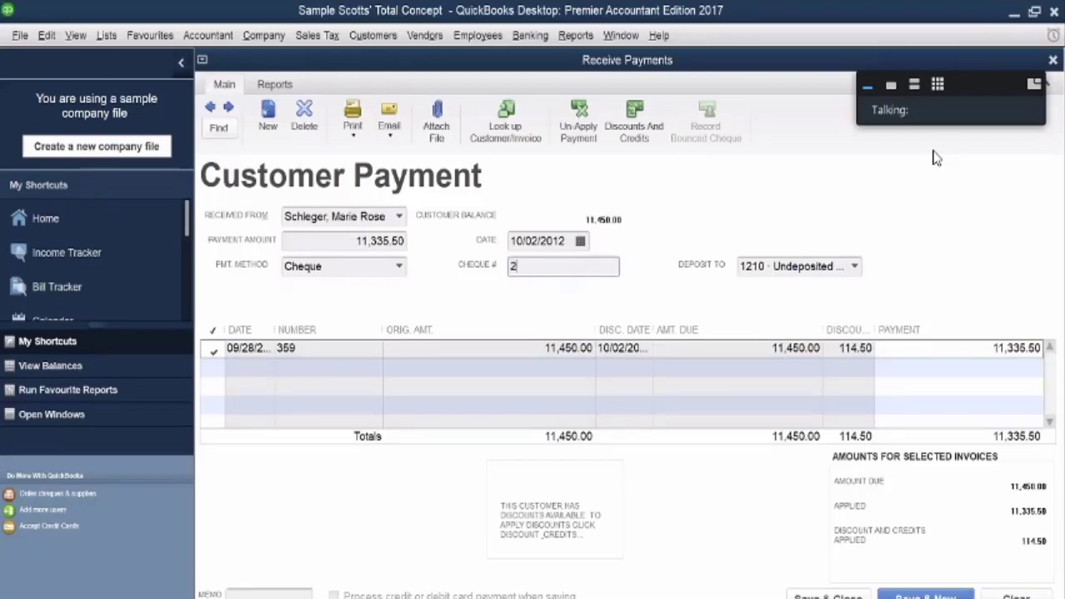
text(06)
click(595, 380)
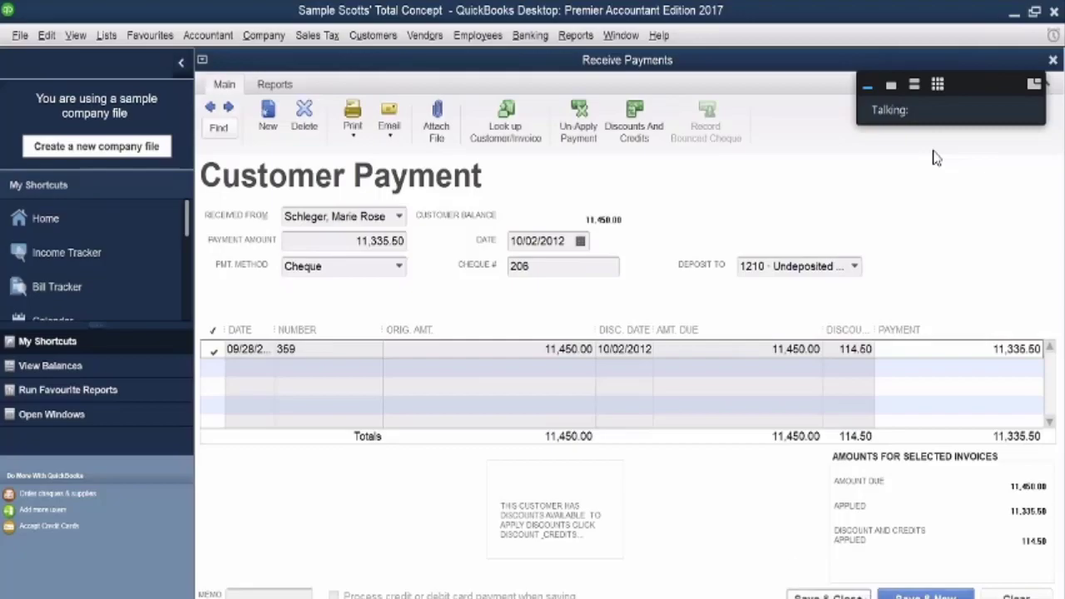
click(849, 595)
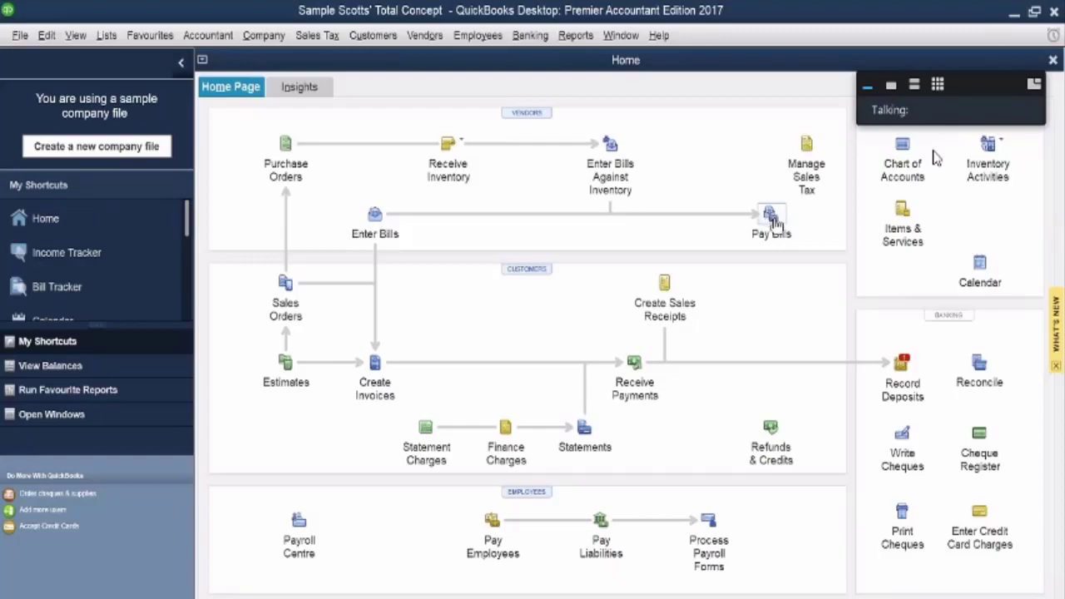
Step: Start paying bills and select both Stonewall Inc. bills, SI-3981 and SI-3998, for payment
click(770, 217)
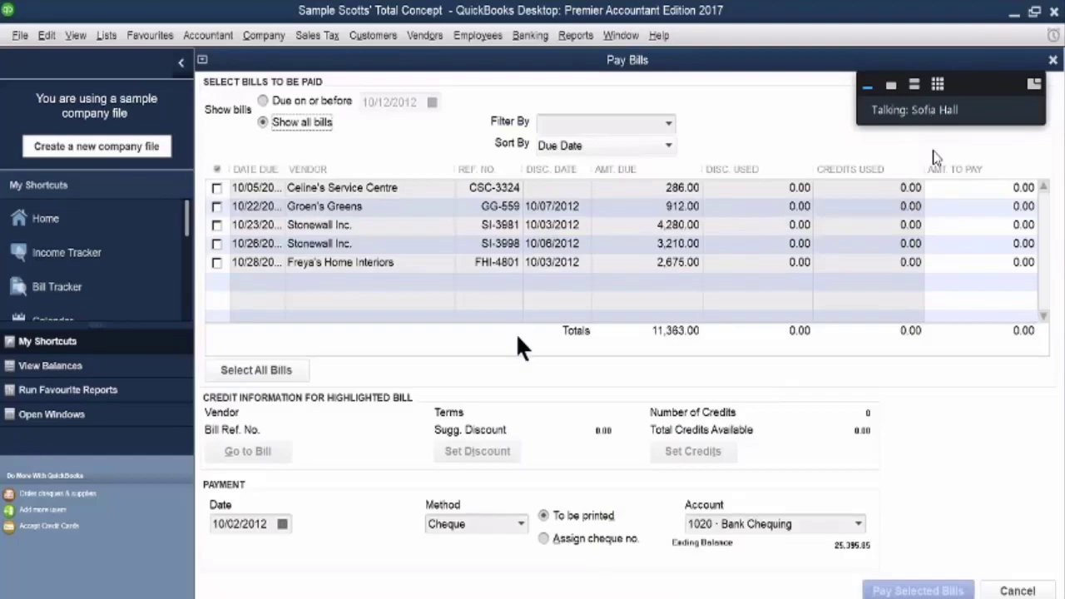
click(216, 225)
click(216, 225)
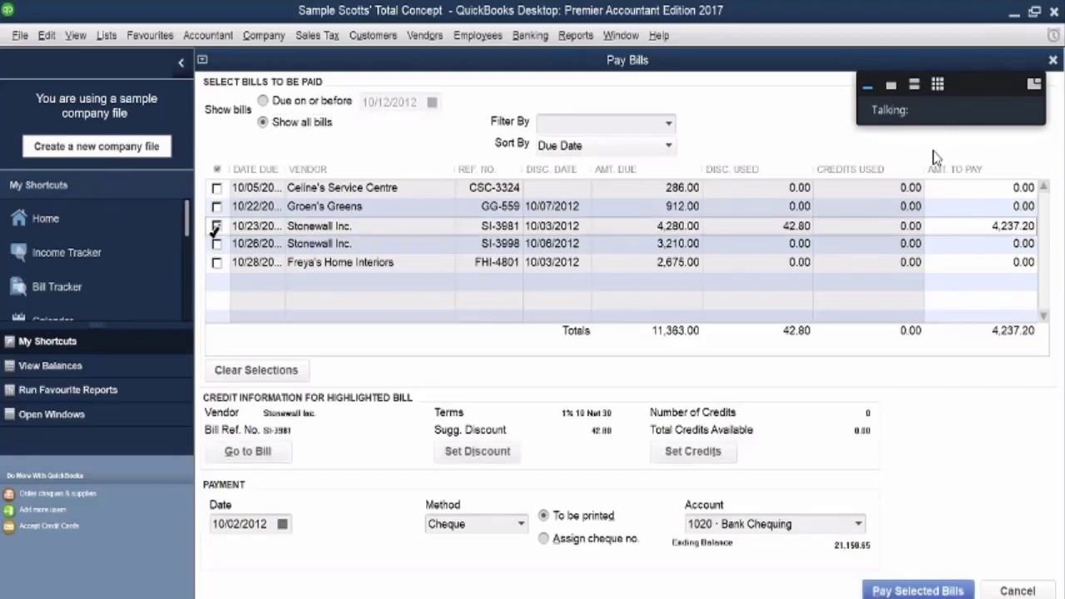
click(217, 243)
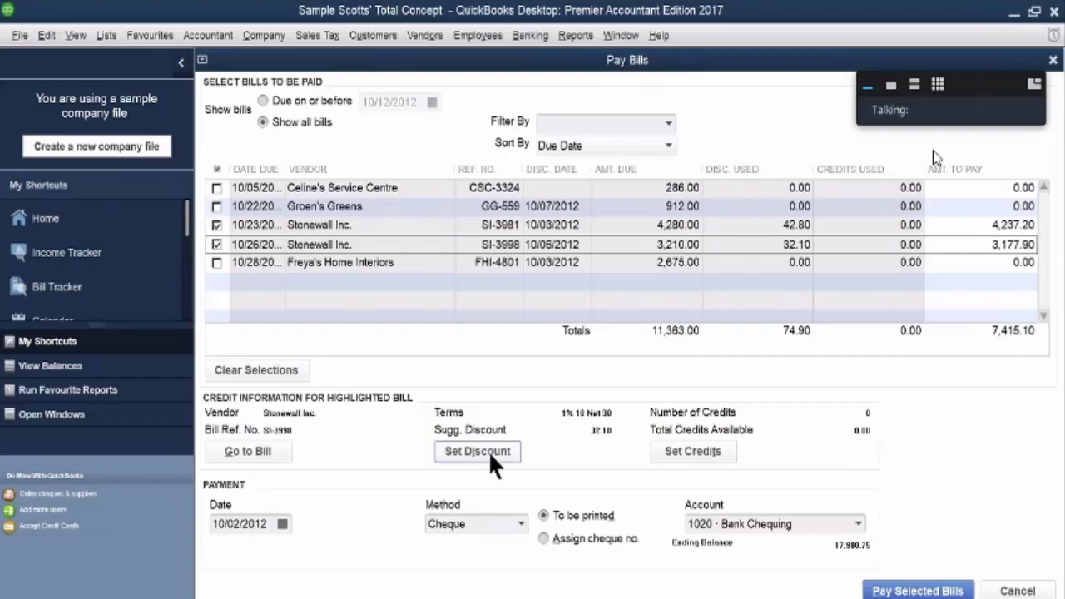
Step: Review and accept the suggested 32.10 discount on Stonewall Inc. bill SI-3998, using the 5140 Purchase Discounts account
click(489, 451)
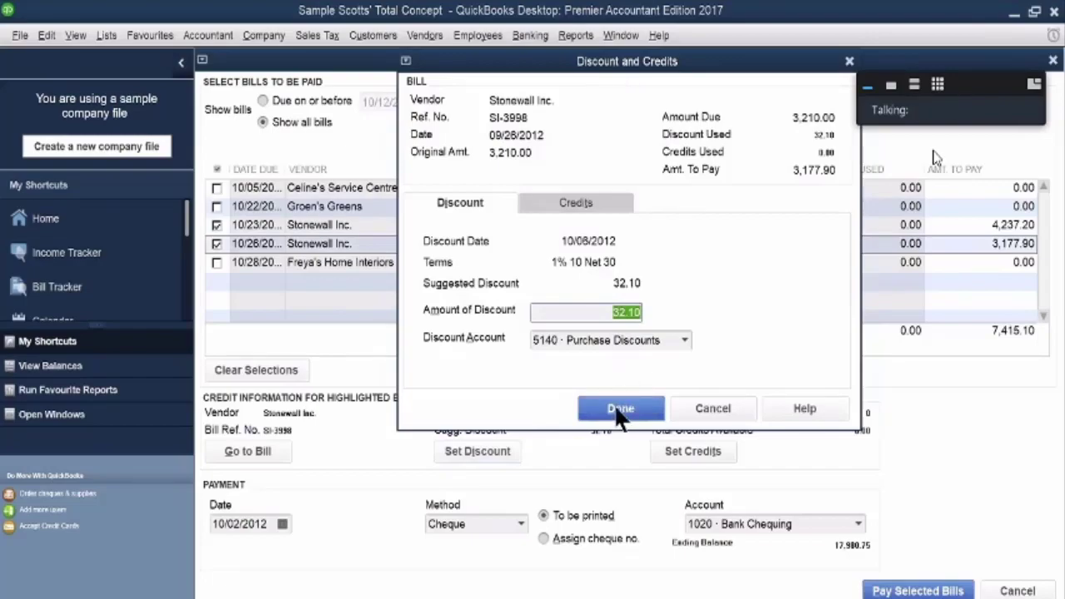
click(618, 411)
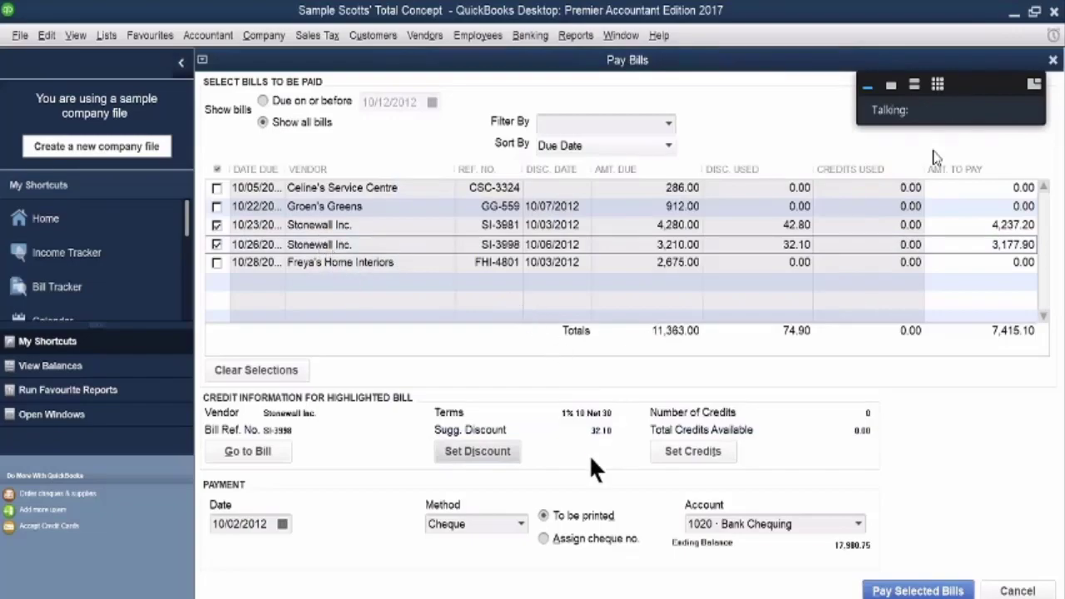
click(462, 448)
click(624, 410)
Step: Pay the selected Stonewall Inc. bills with manually assigned cheque number 528 and close the payment summary
click(543, 538)
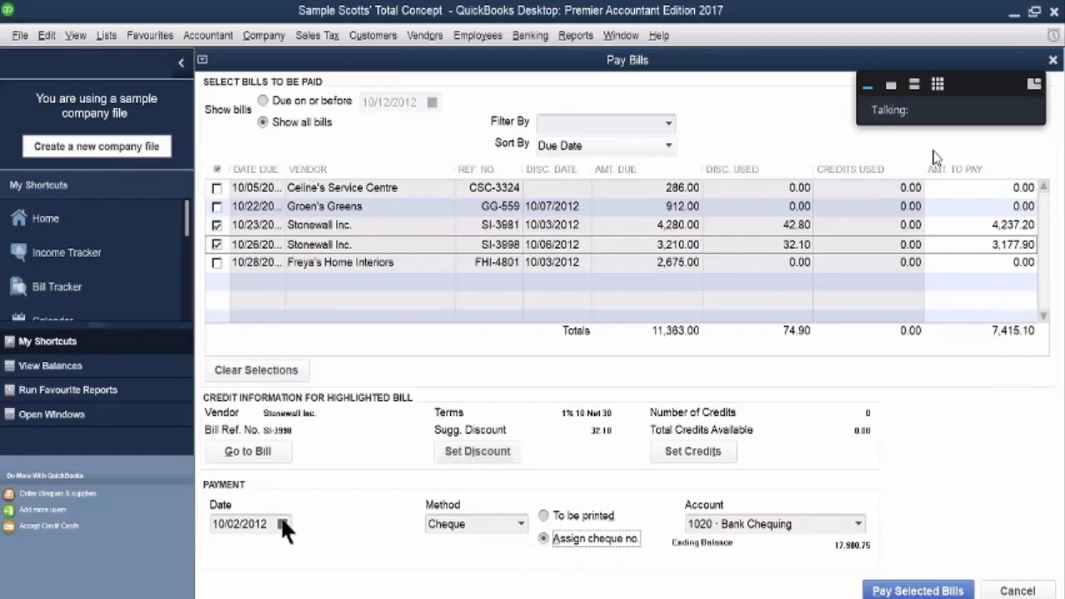
click(873, 590)
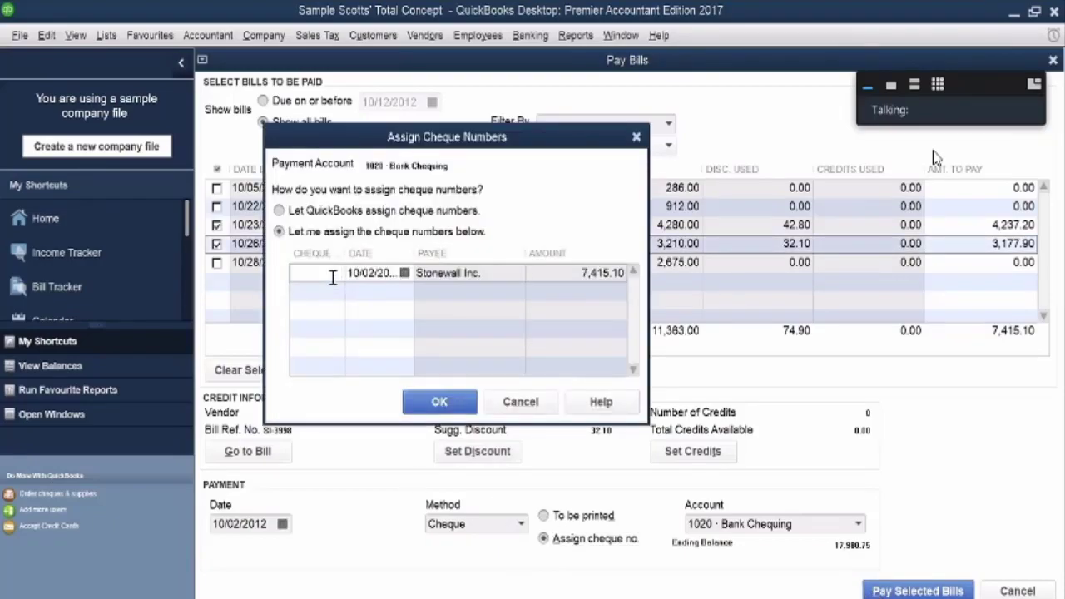
text(528)
click(439, 404)
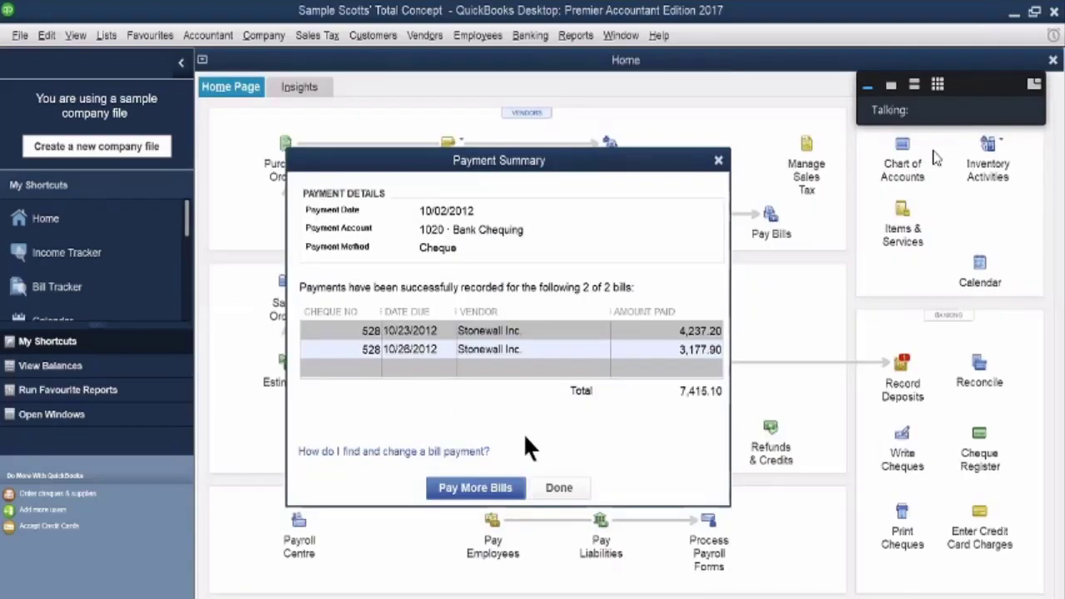
click(540, 484)
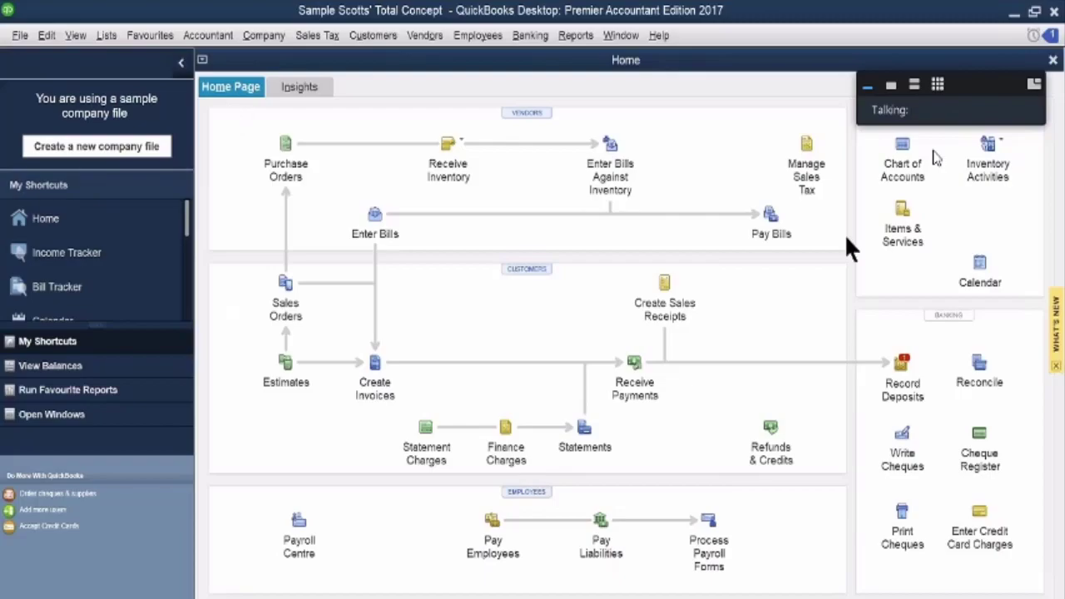
Step: Reopen bill payment, select the Freya's Home Interiors bill FHI-4801 and accept its 53.50 discount in the 5140 Purchase Discounts account
click(770, 215)
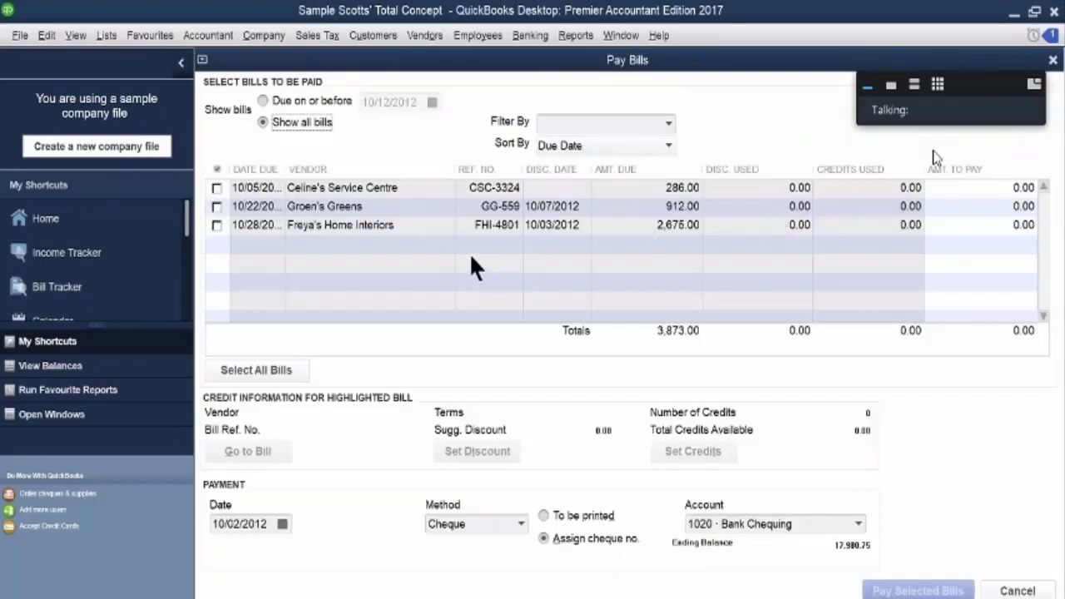
click(321, 220)
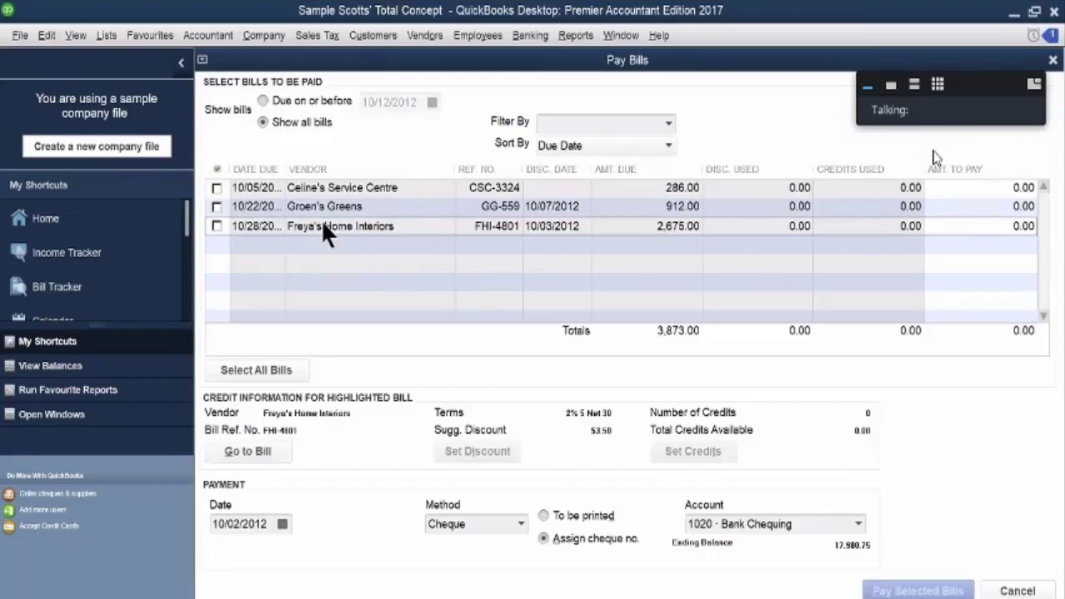
click(216, 226)
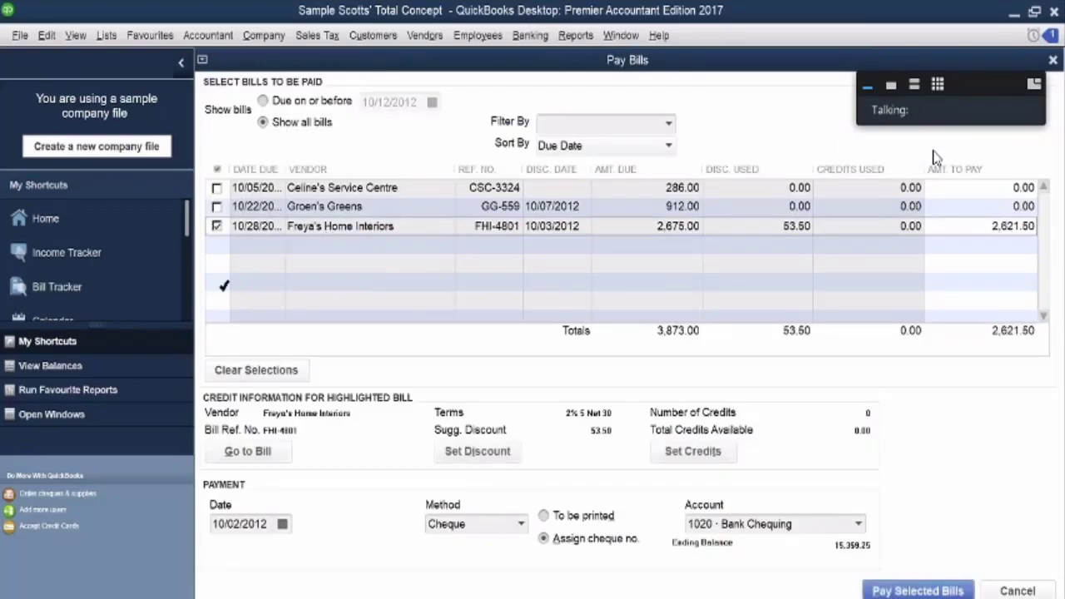
click(462, 449)
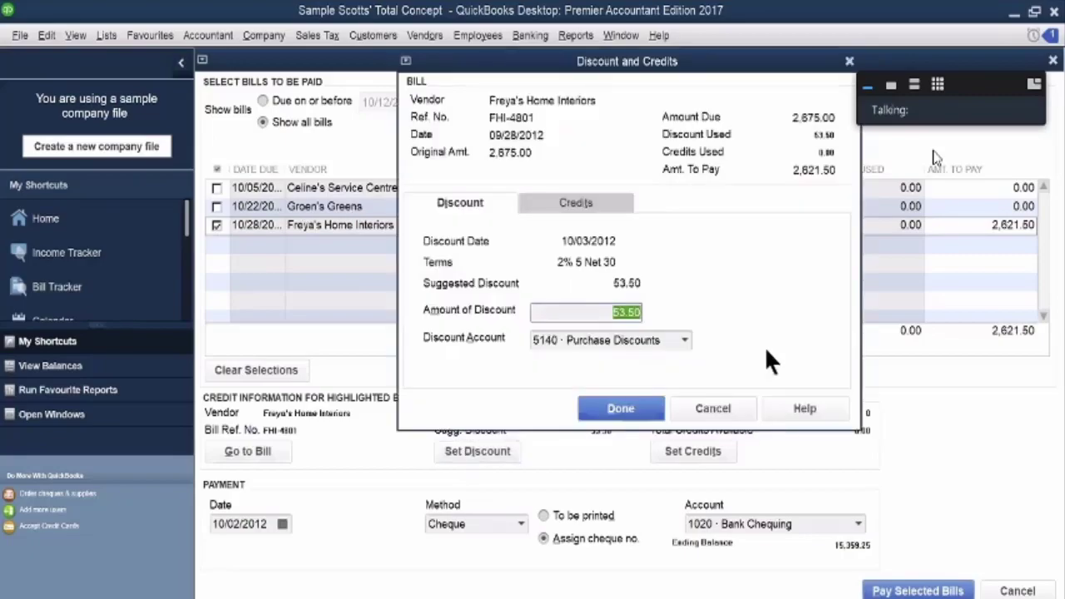
click(619, 407)
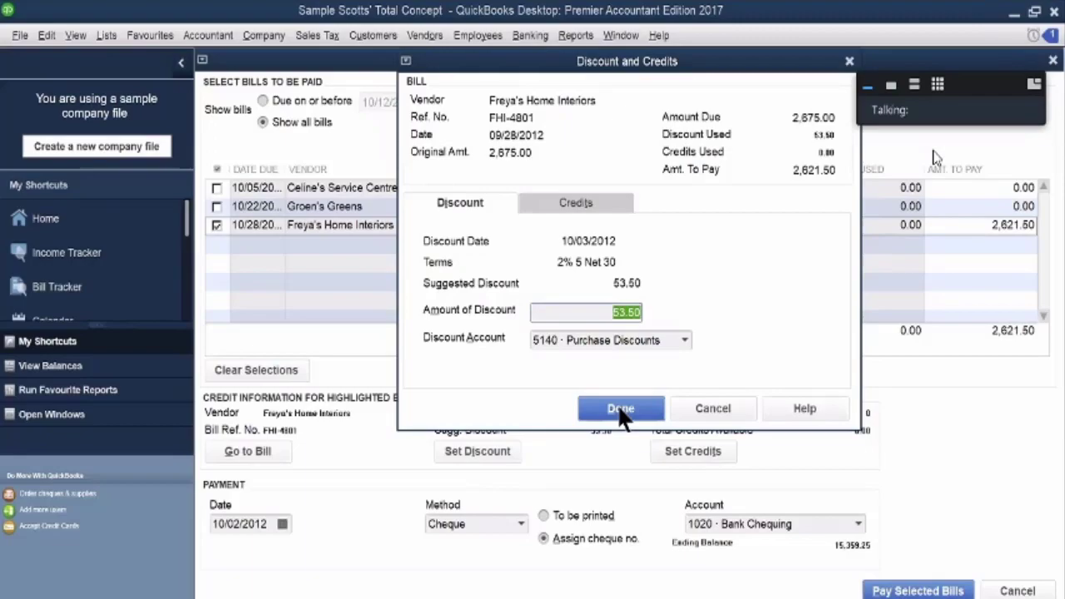
click(620, 408)
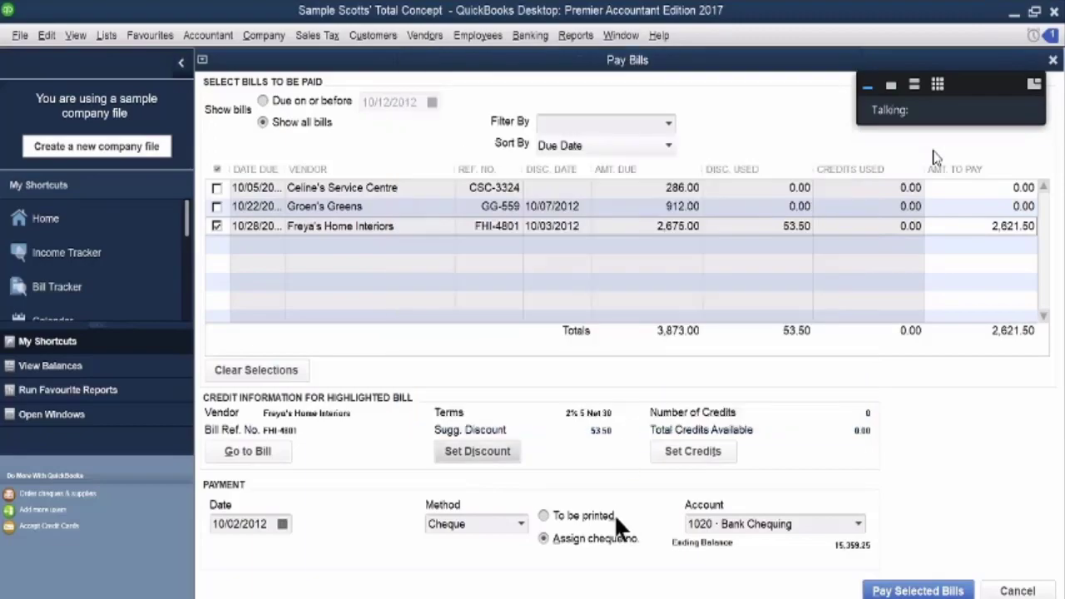
Step: Pay the Freya's Home Interiors bill with cheque number 529 and close the payment summary
click(912, 589)
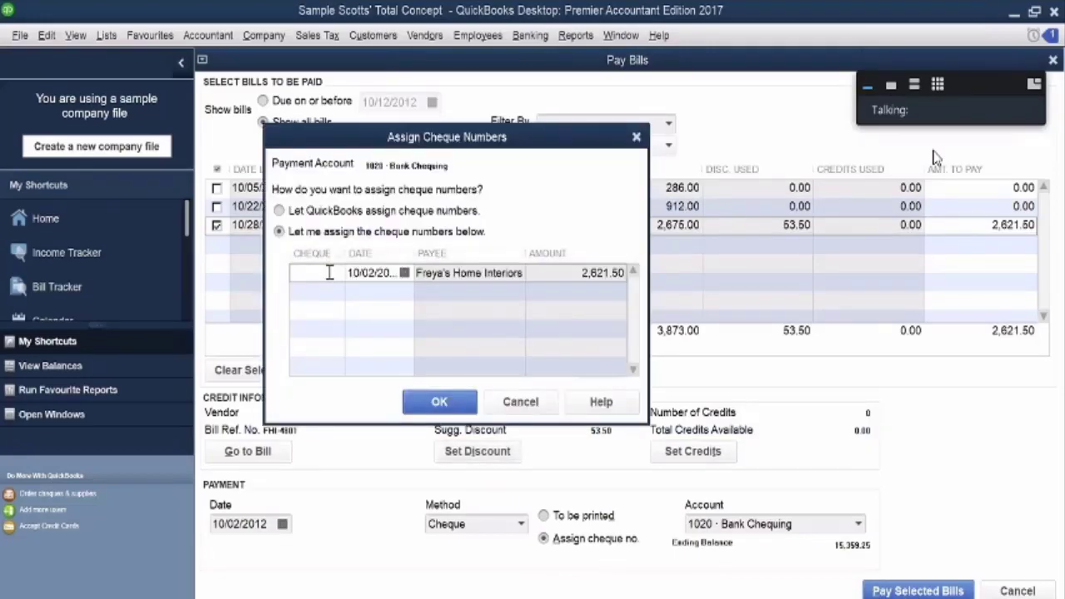
text(529)
click(447, 406)
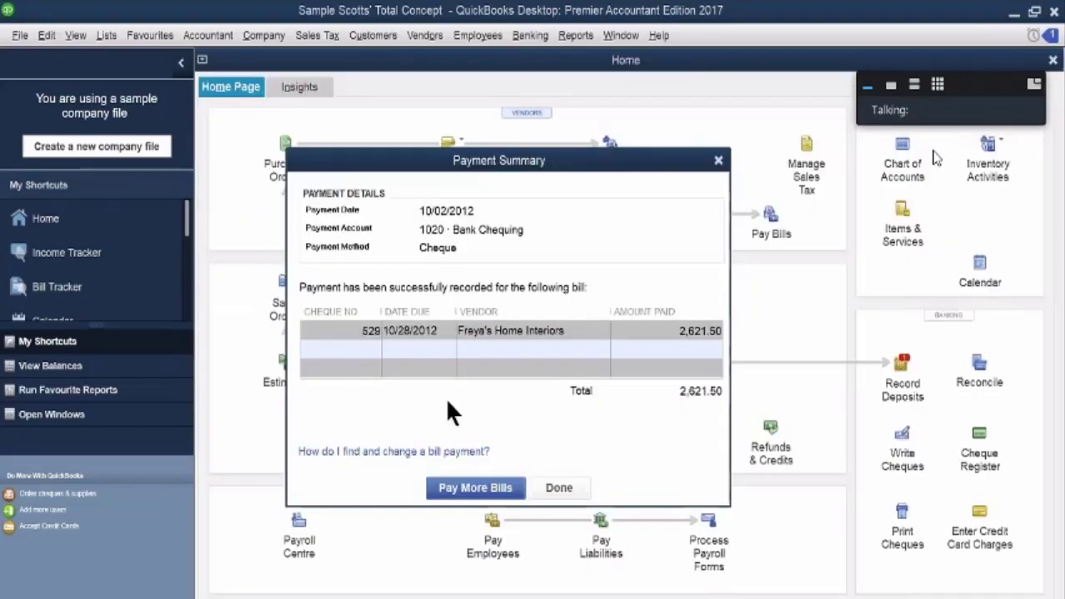
click(556, 489)
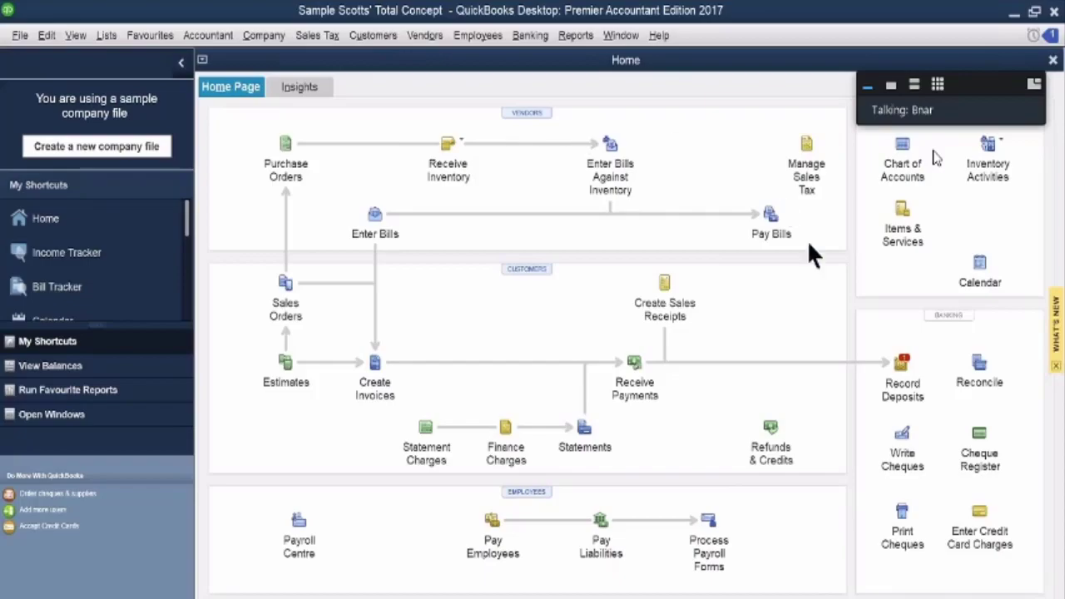
Step: Reopen bill payment, select the Groen's Greens bill GG-559 and accept its 9.12 discount in the 5140 Purchase Discounts account
click(770, 219)
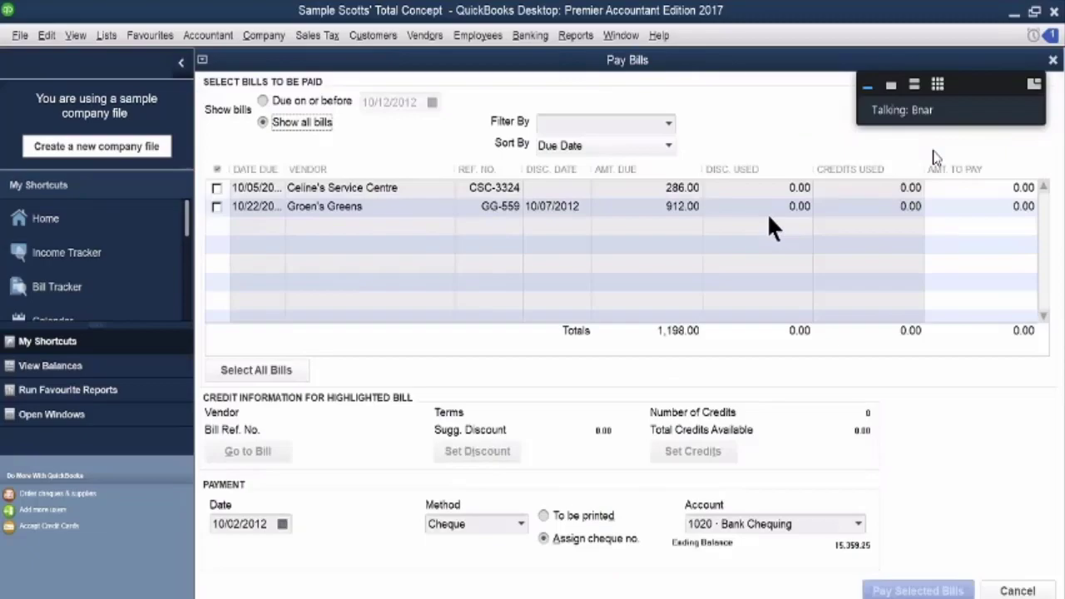
click(216, 207)
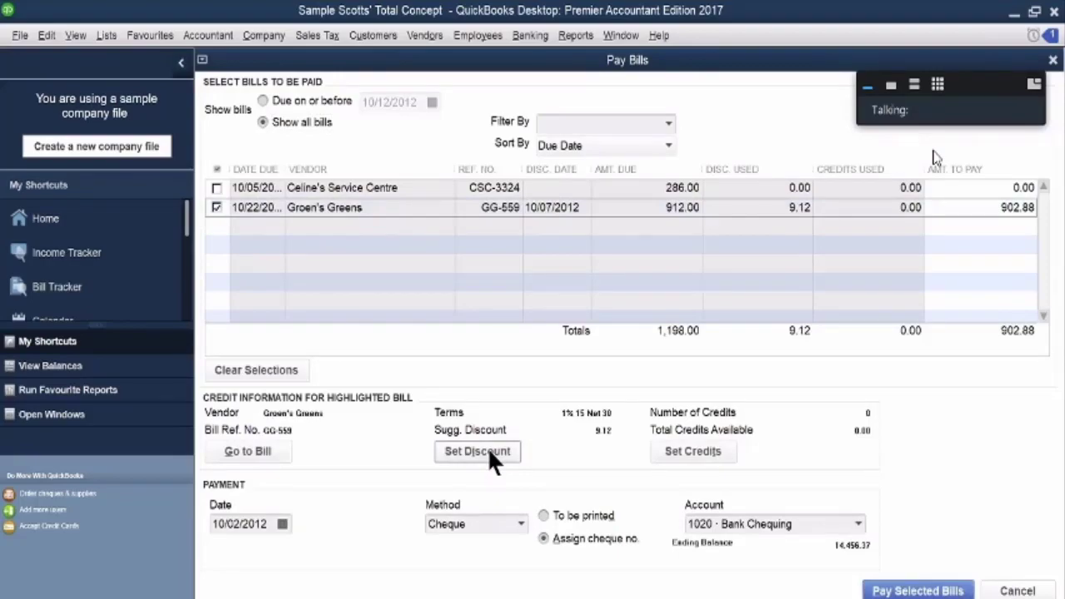
click(489, 454)
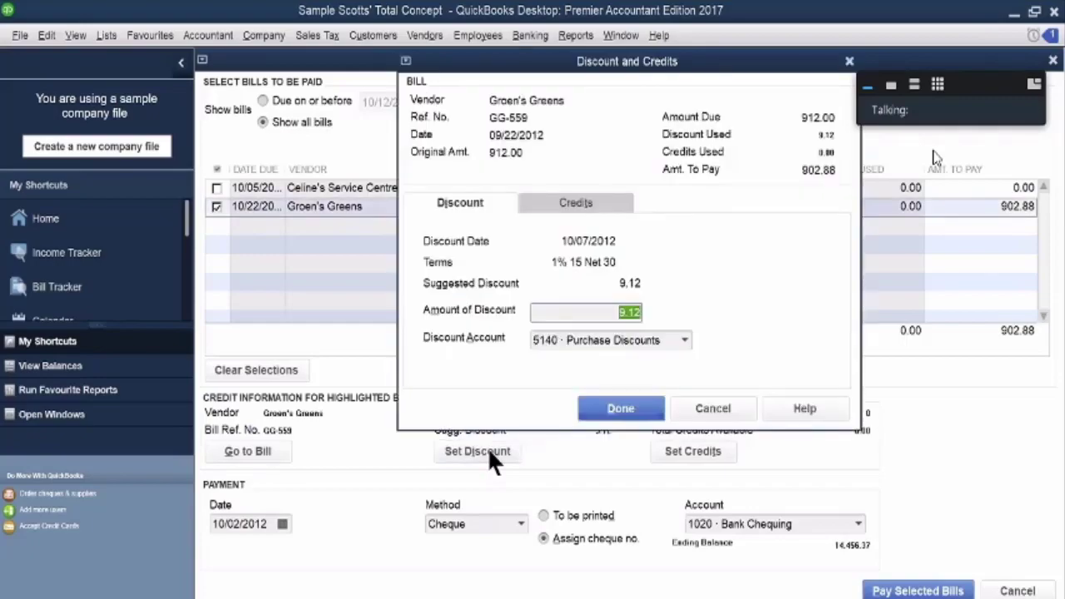
click(618, 410)
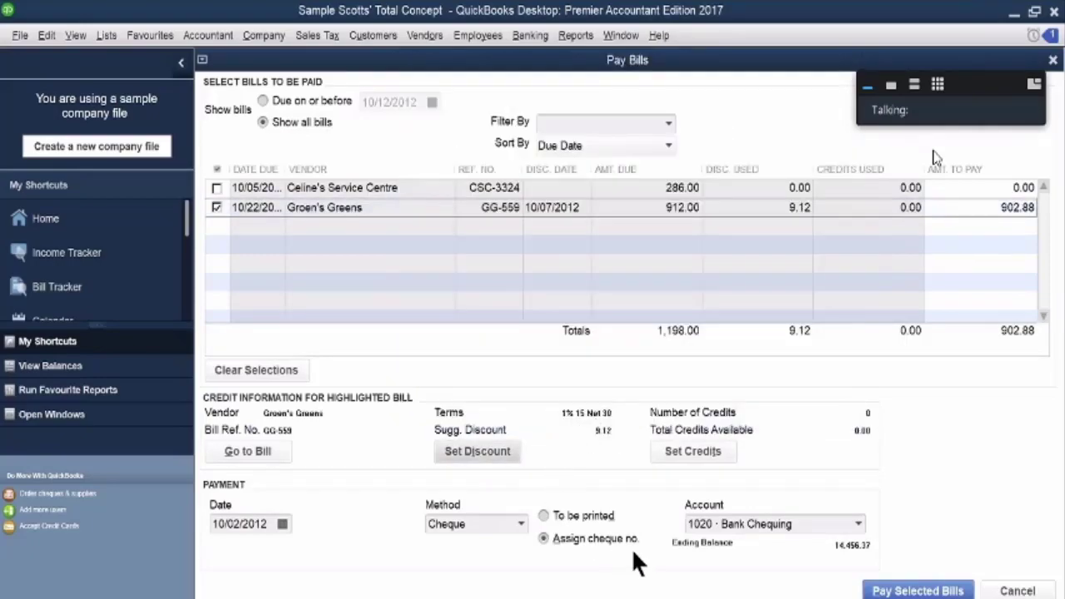
Step: Pay the Groen's Greens bill with cheque number 530 and close the payment summary
click(887, 595)
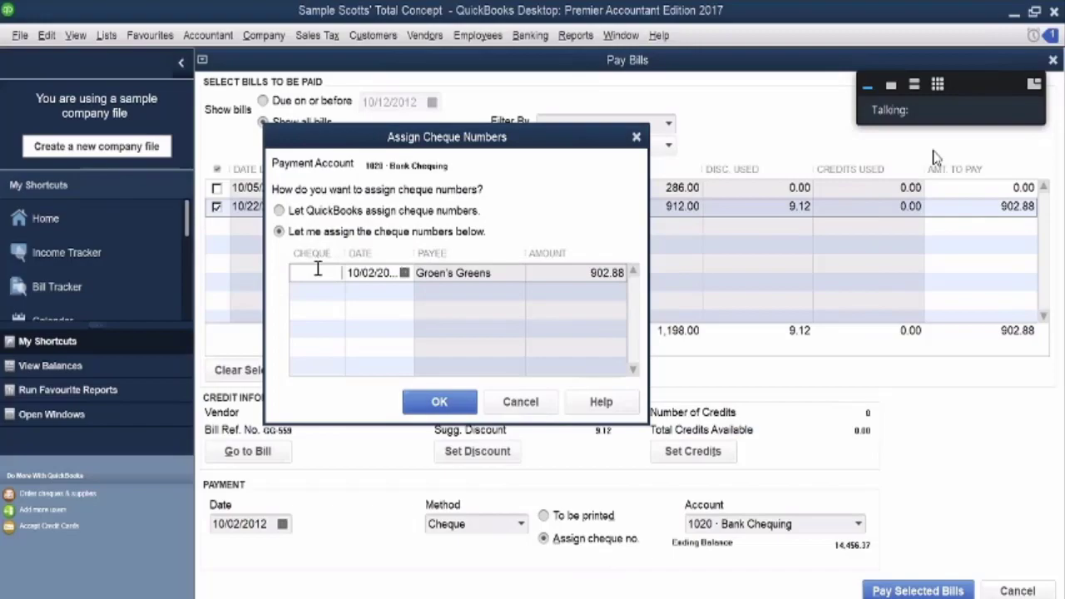
text(530)
click(415, 394)
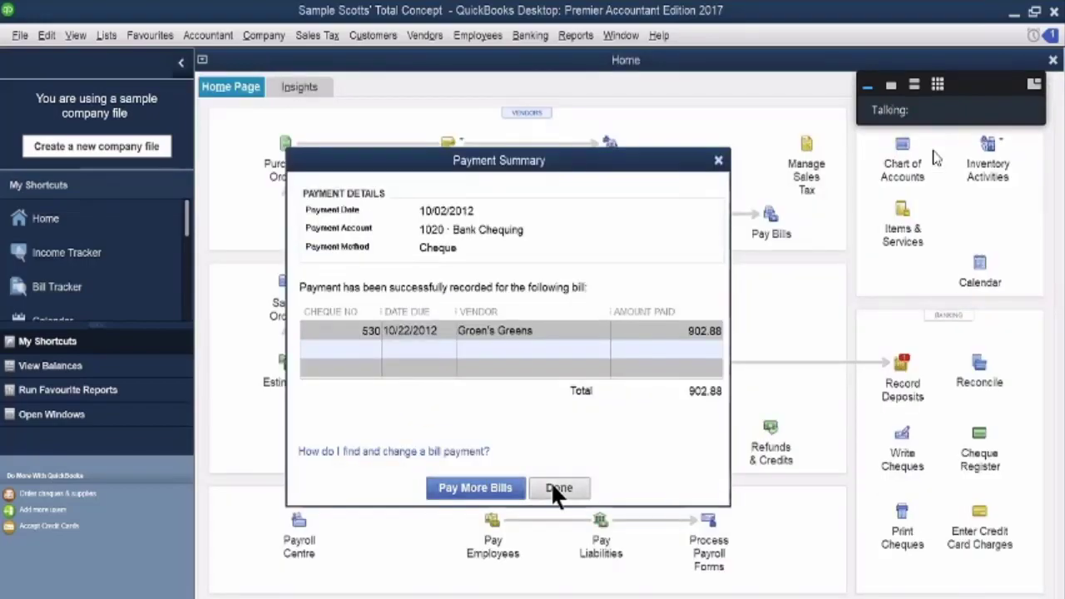
click(553, 486)
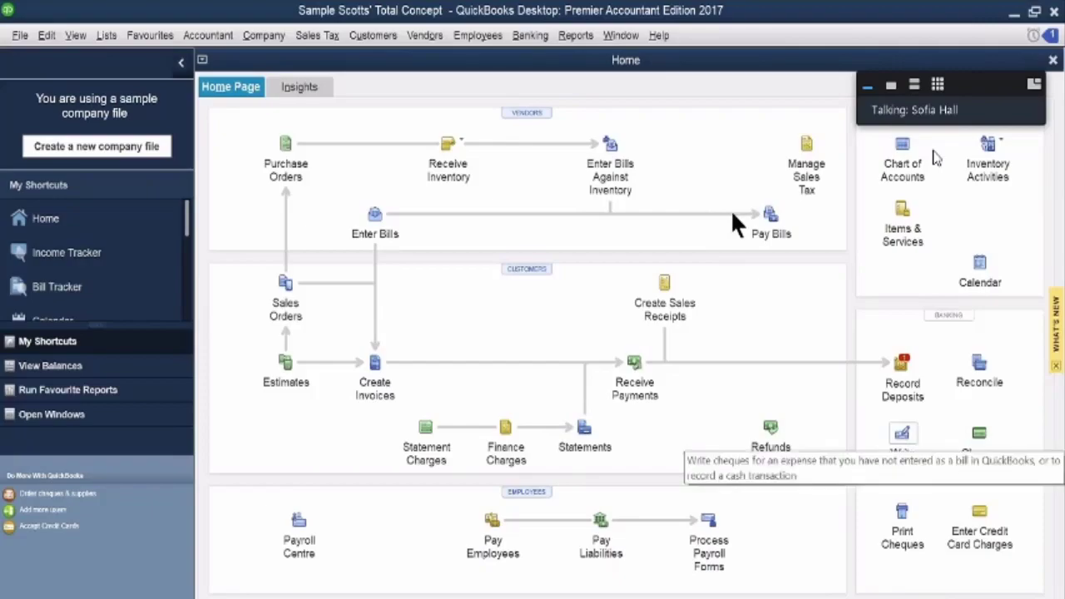
Step: Open the cheque-writing form and browse through the recently recorded liability and bill payment cheques
click(903, 436)
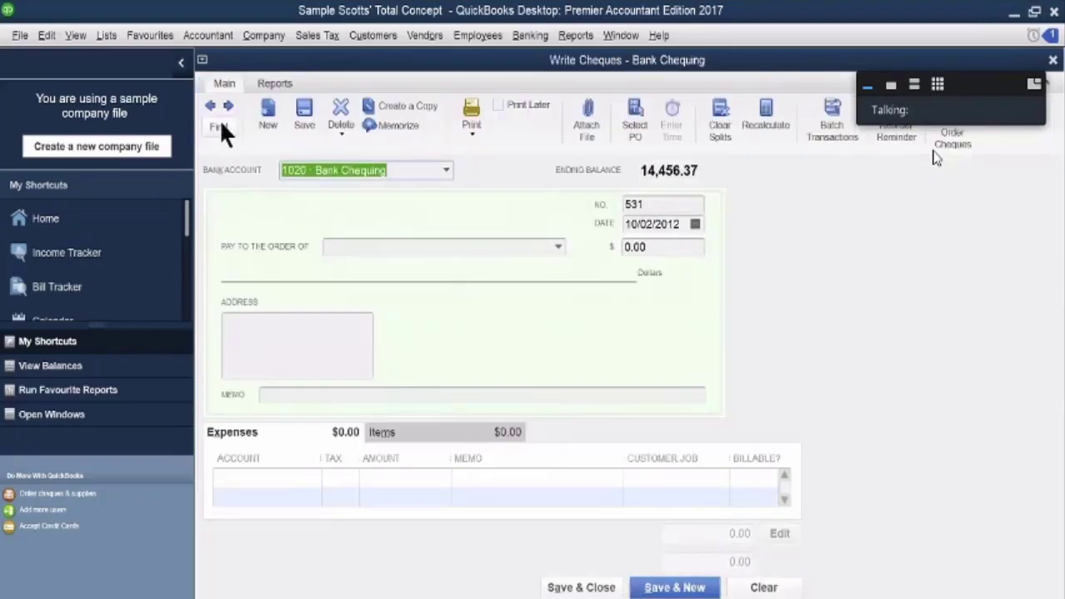
click(346, 243)
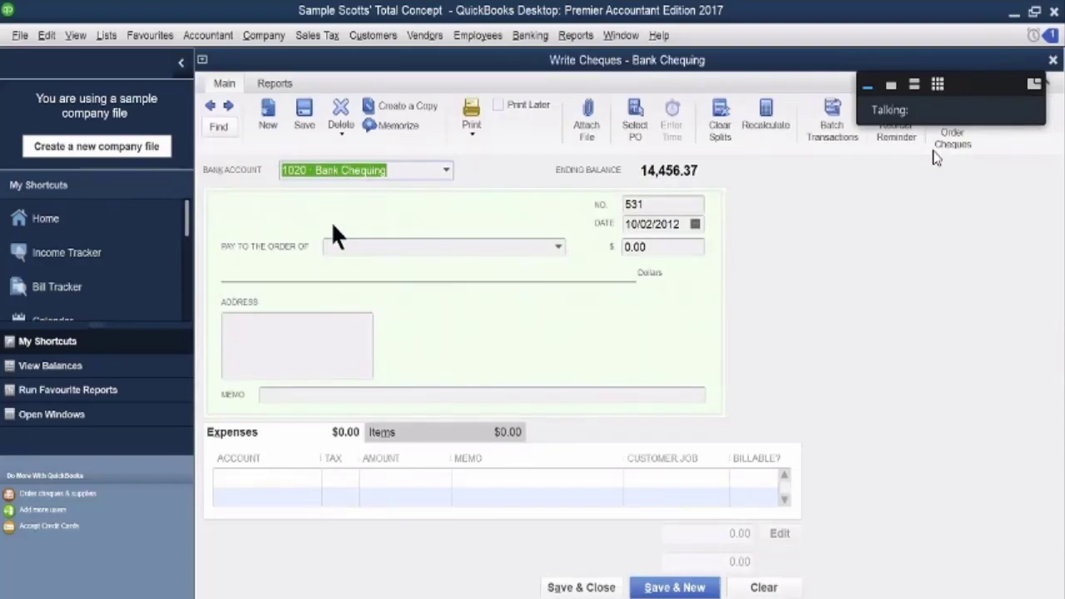
click(210, 112)
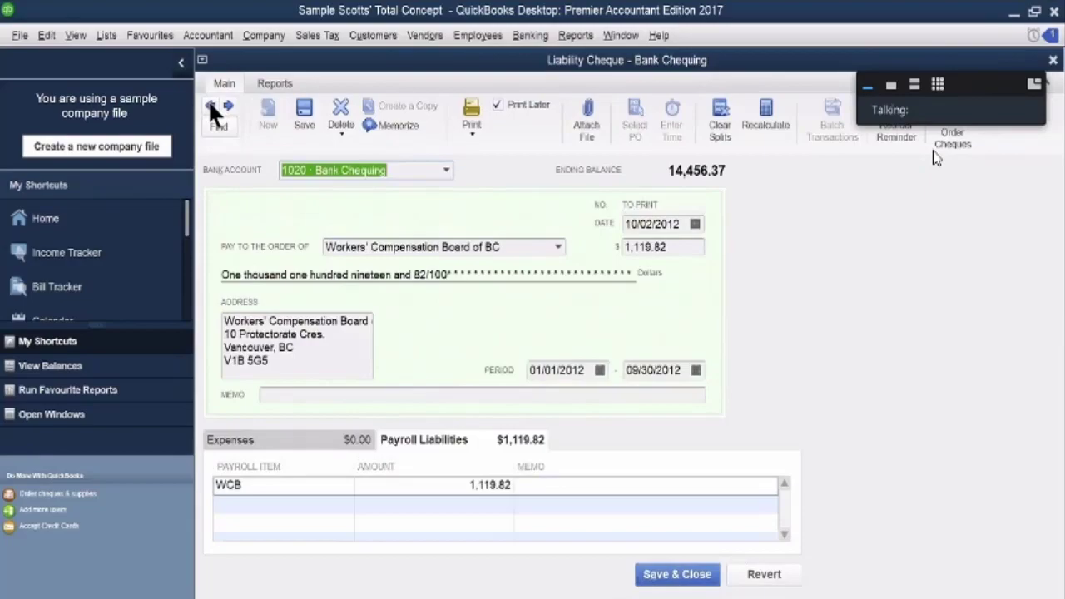
click(211, 112)
click(211, 112)
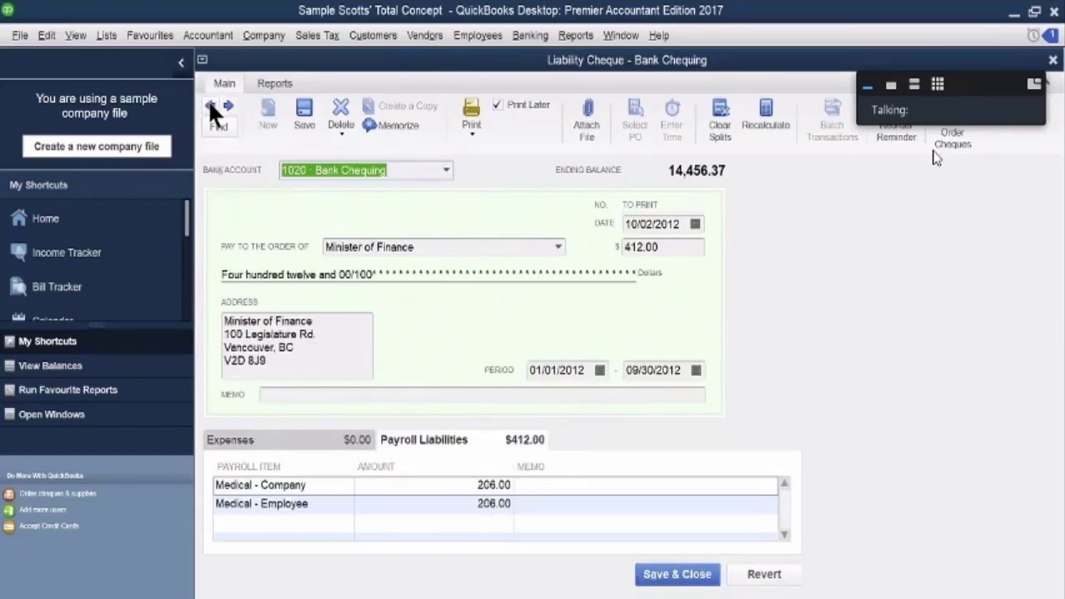
click(210, 112)
click(210, 112)
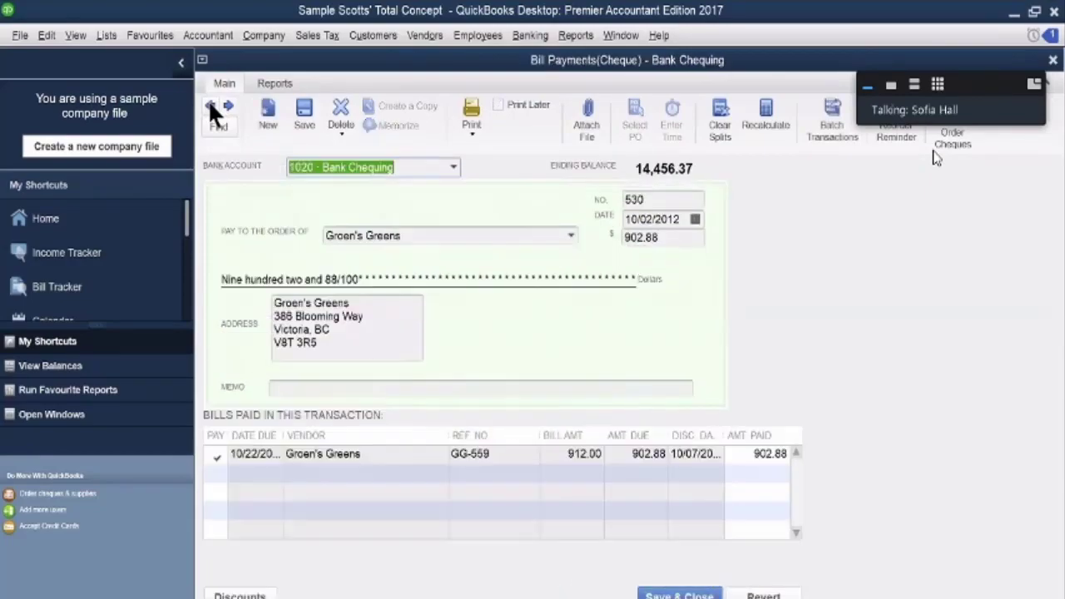
click(210, 112)
click(210, 112)
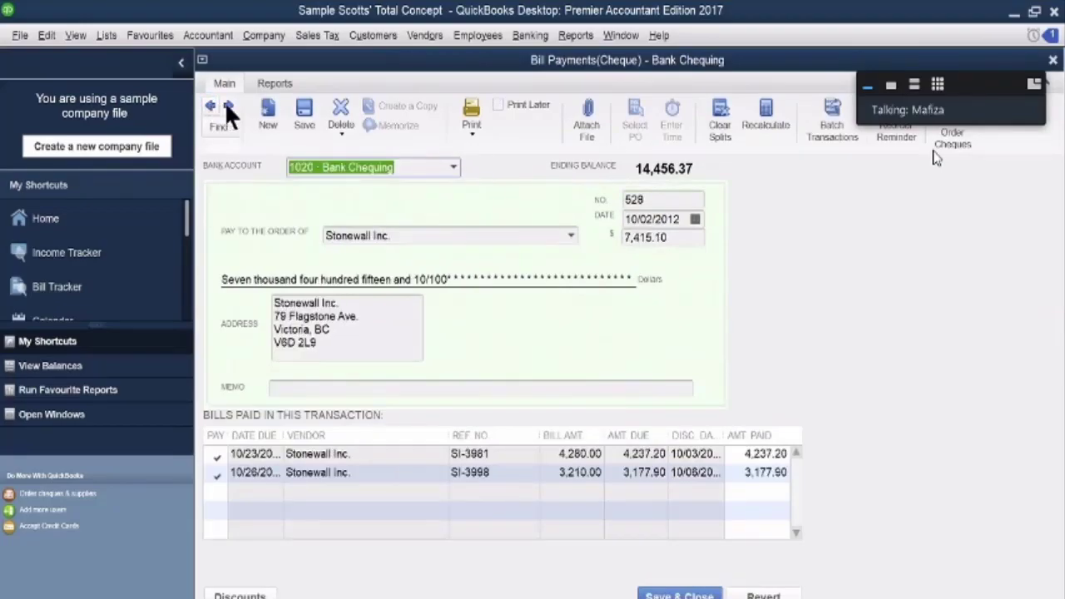
click(230, 108)
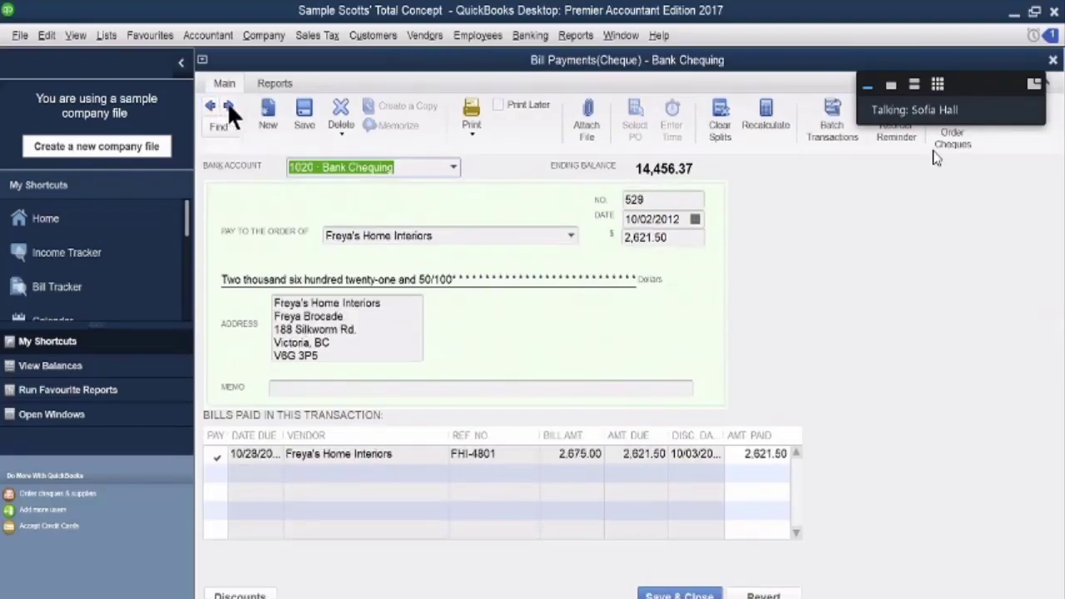
click(231, 108)
click(231, 108)
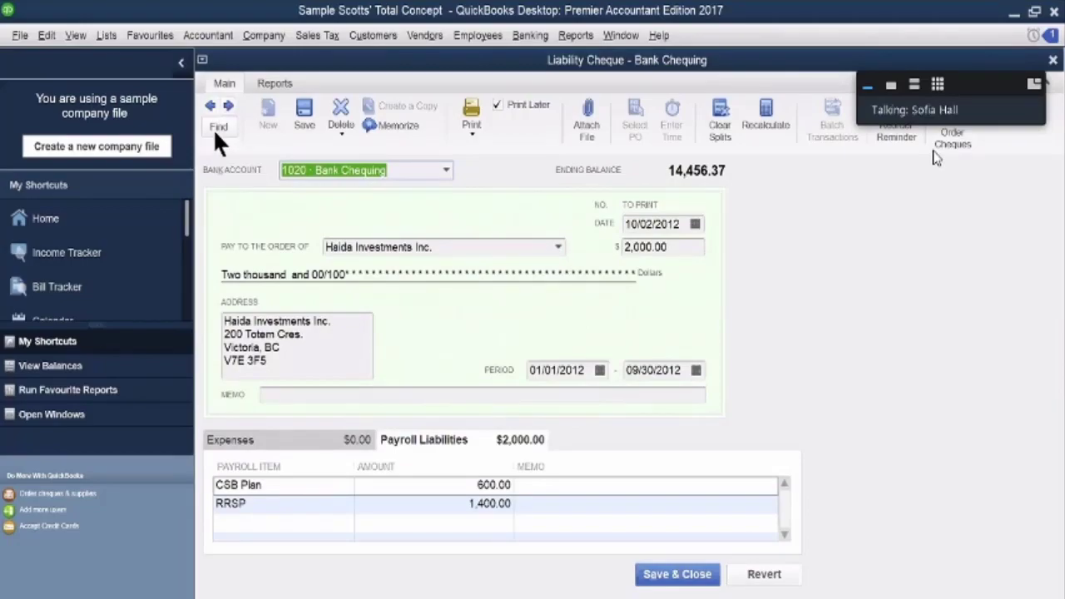
Step: Find the employee's 10/01/2012 pay cheque with a payee search and open its pay cheque details
click(215, 125)
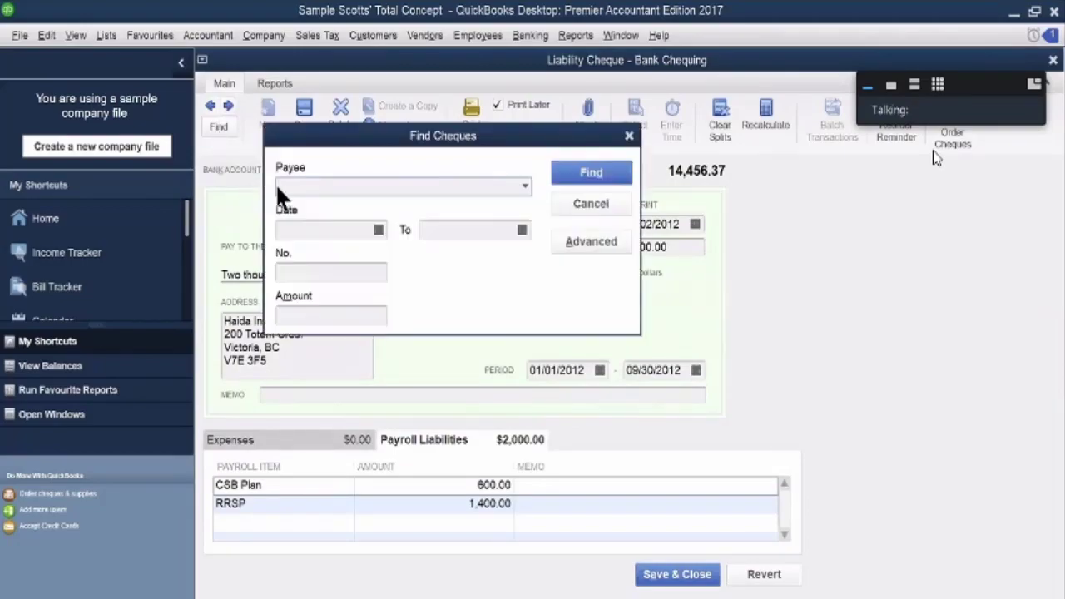
click(523, 183)
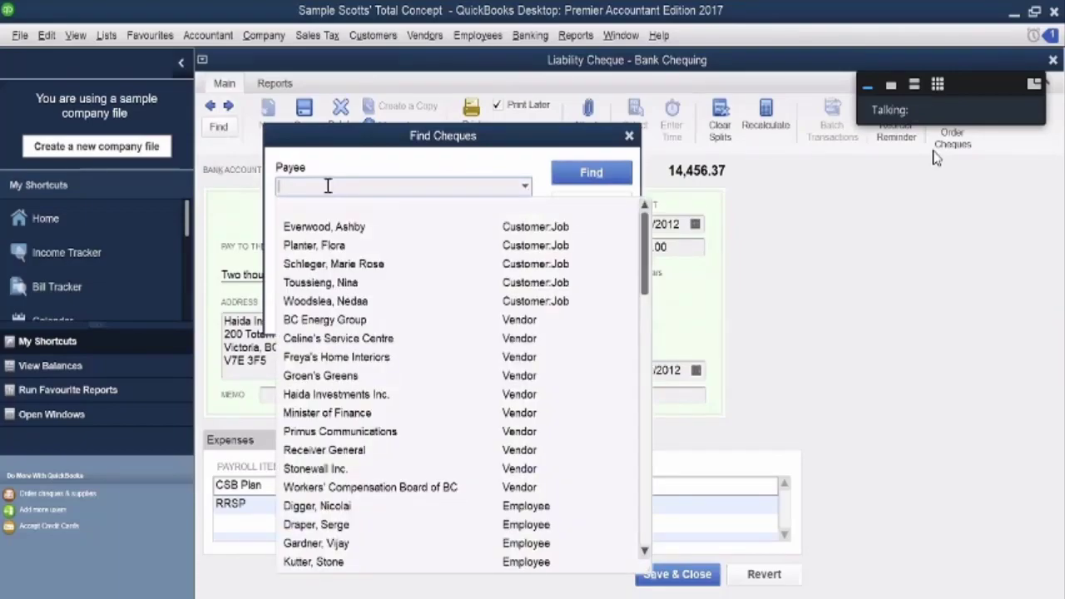
text(Digger, Nicola)
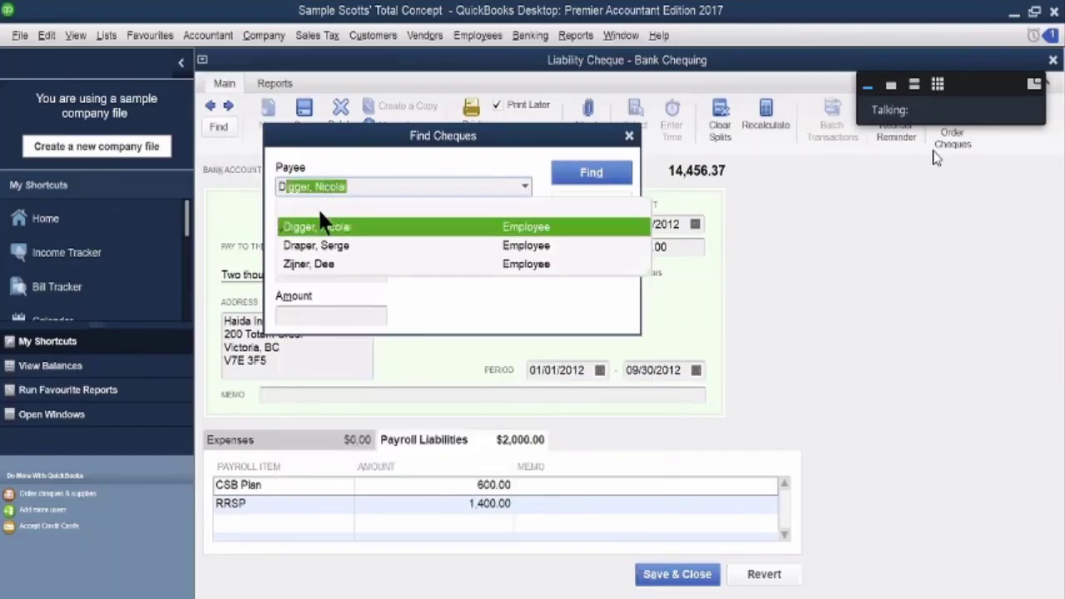
click(326, 243)
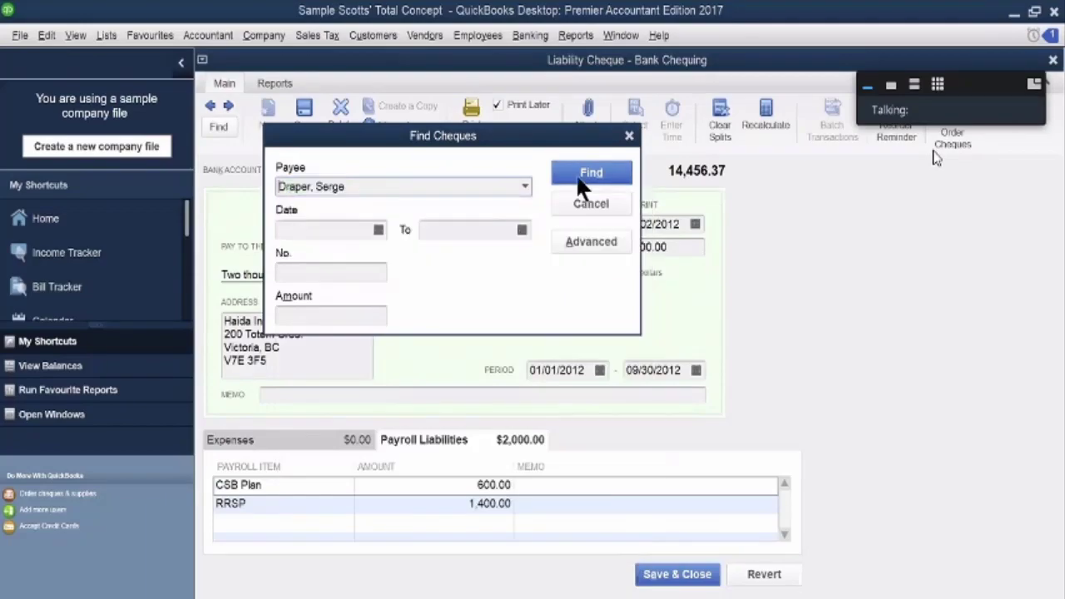
click(584, 177)
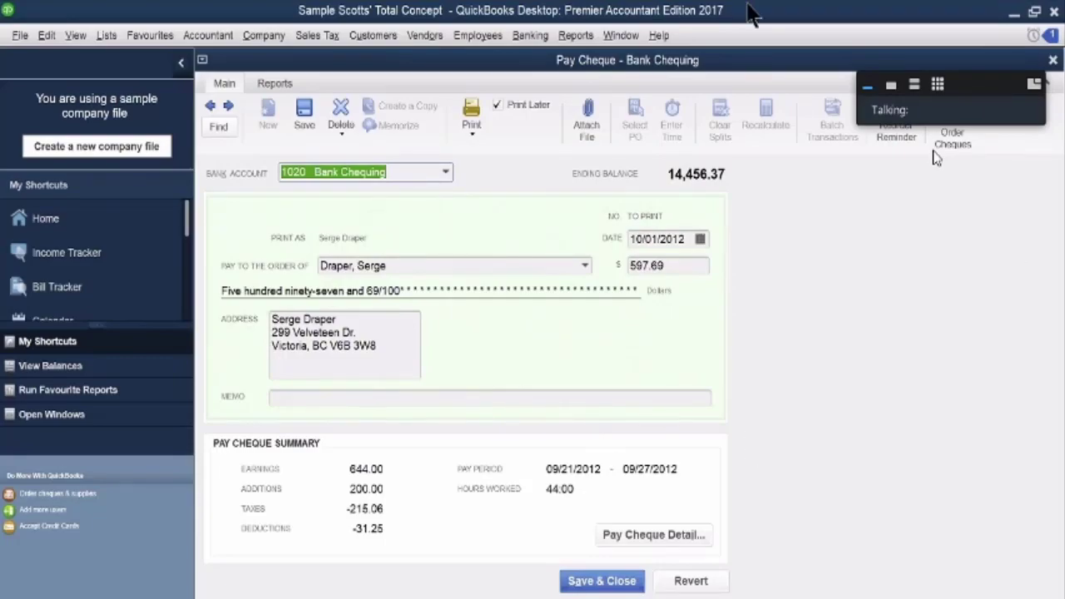
click(662, 534)
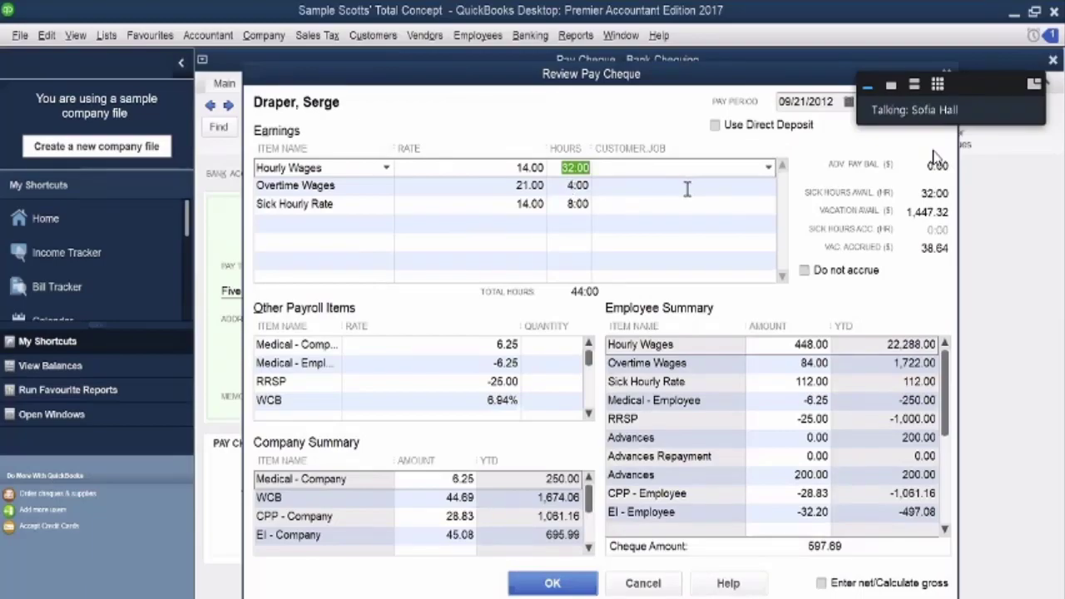
Step: Set the Overtime Wages hours on the employee's pay cheque to 7.5
click(571, 187)
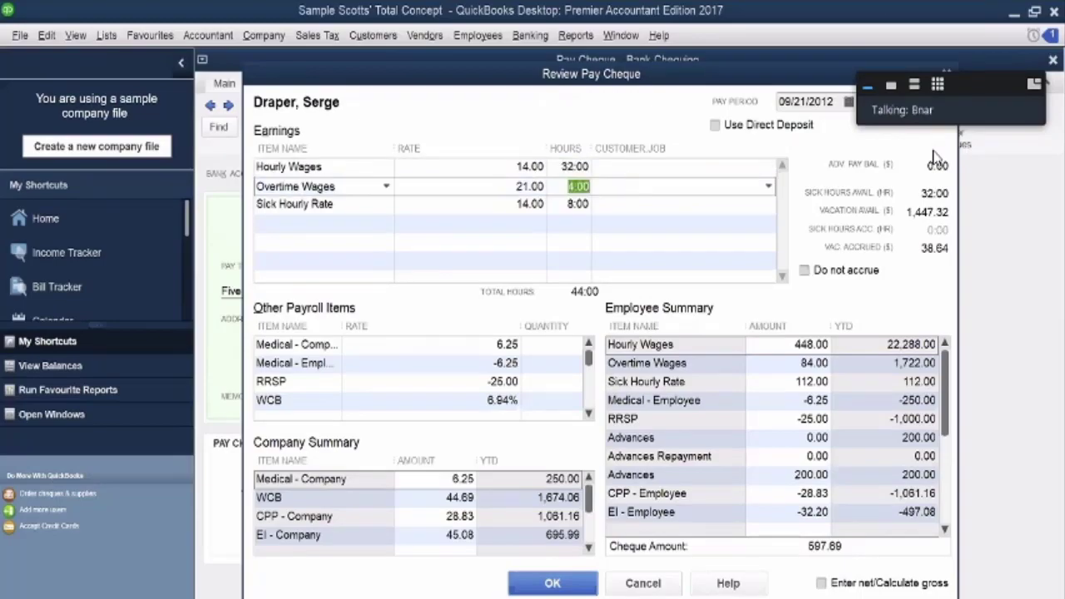
text(7.5)
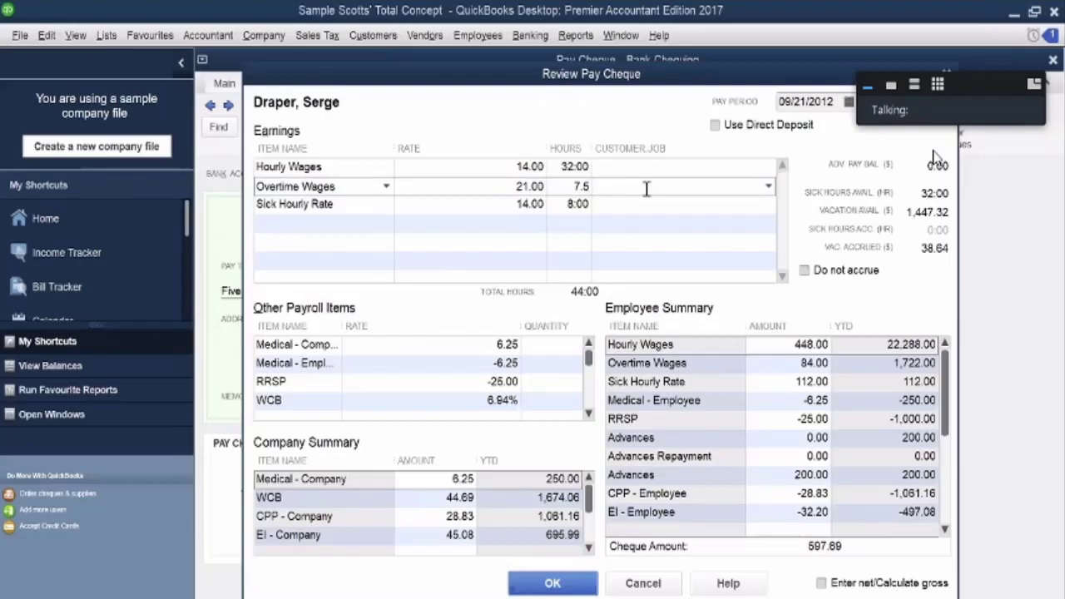
key(Tab)
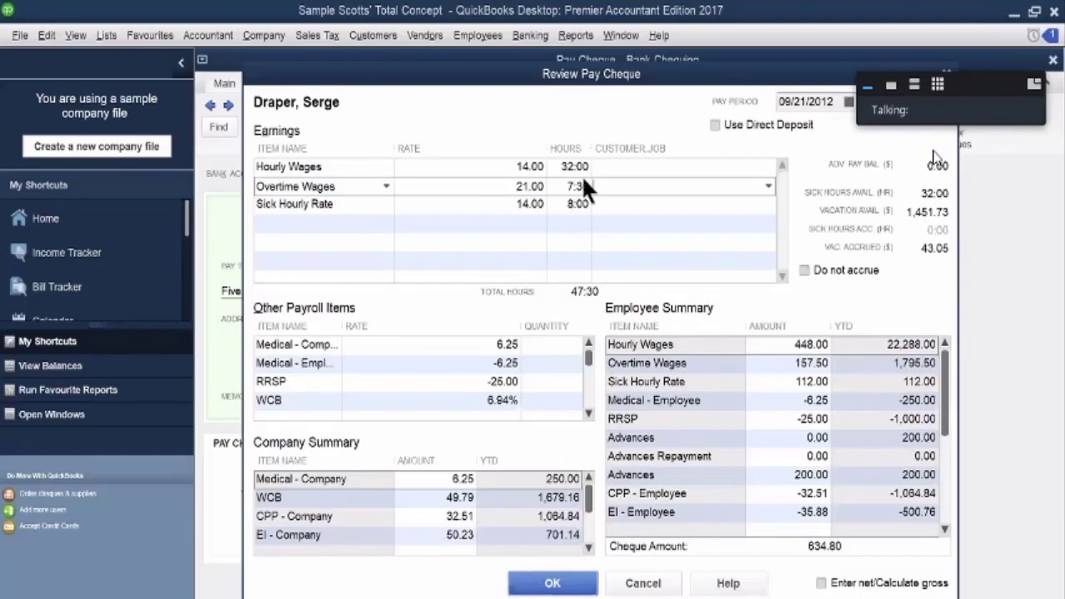
Step: Set the employee's Overtime Wages hours to 7:50, then save the pay cheque and record the changes
click(581, 186)
text(5)
click(638, 213)
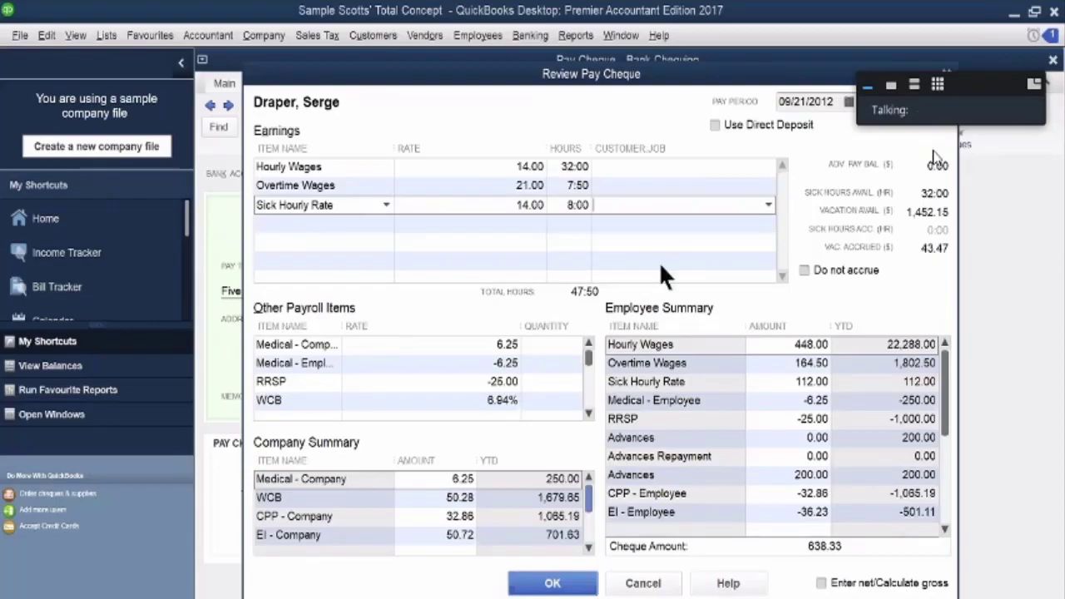
click(569, 584)
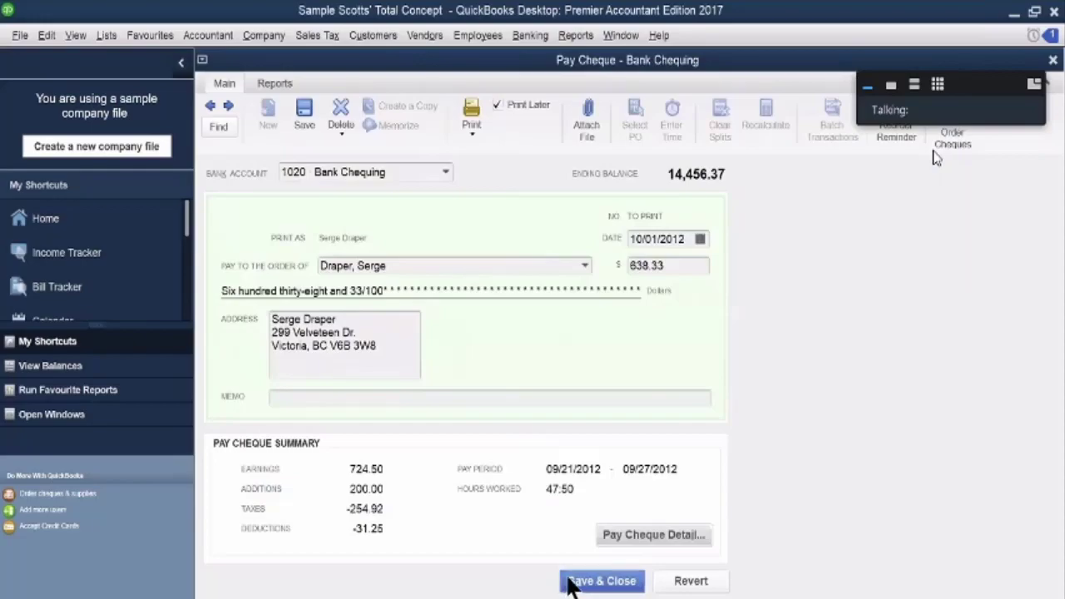
click(580, 585)
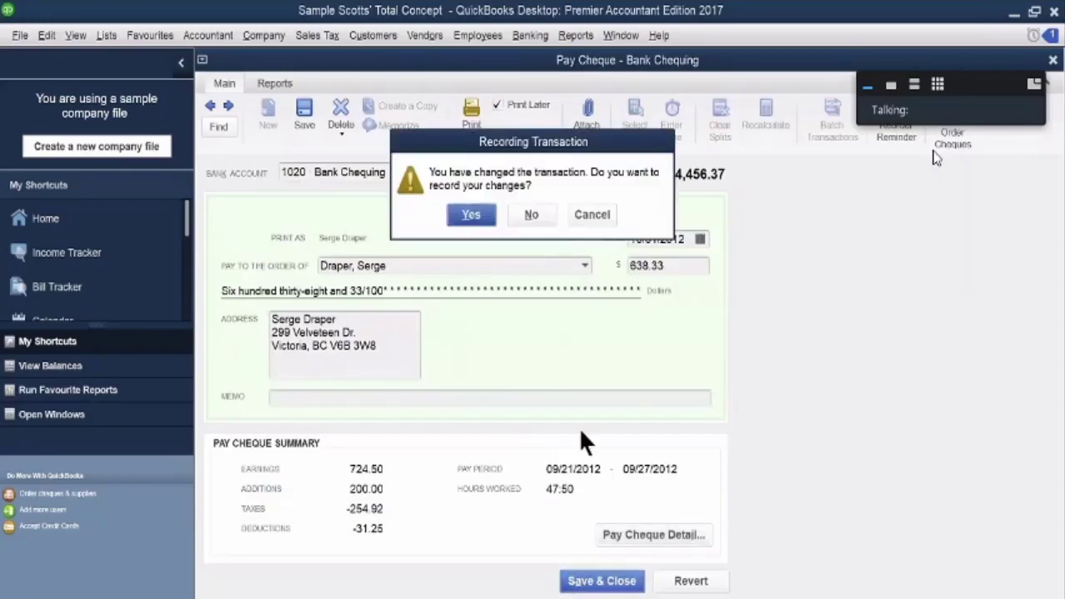
click(472, 213)
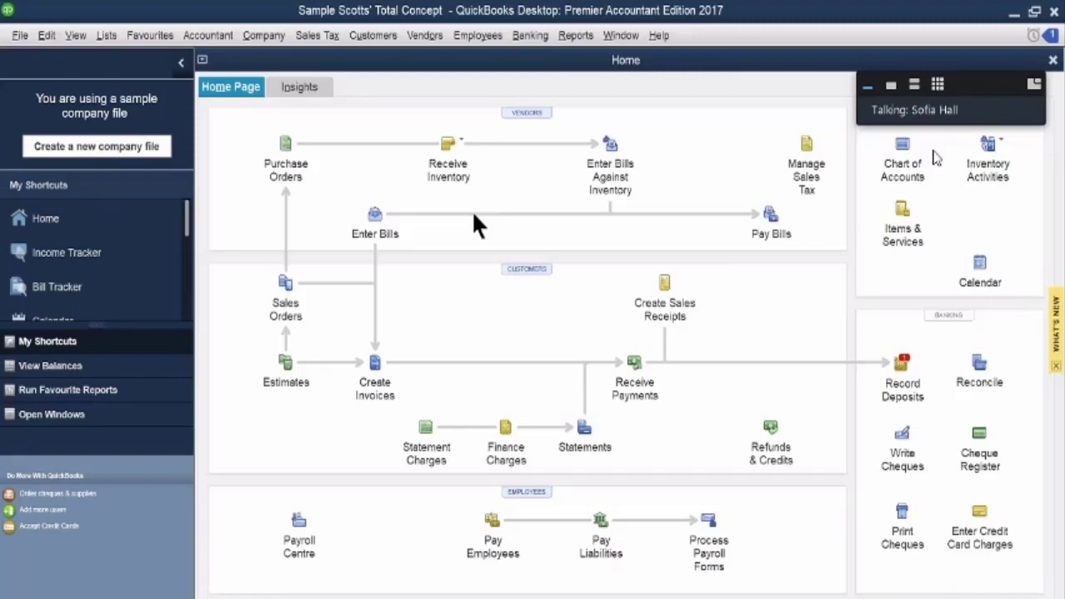
Step: Reopen the cheque-writing form to view the latest Workers' Compensation Board of BC cheque, then dismiss the cheque search and close the form
click(901, 433)
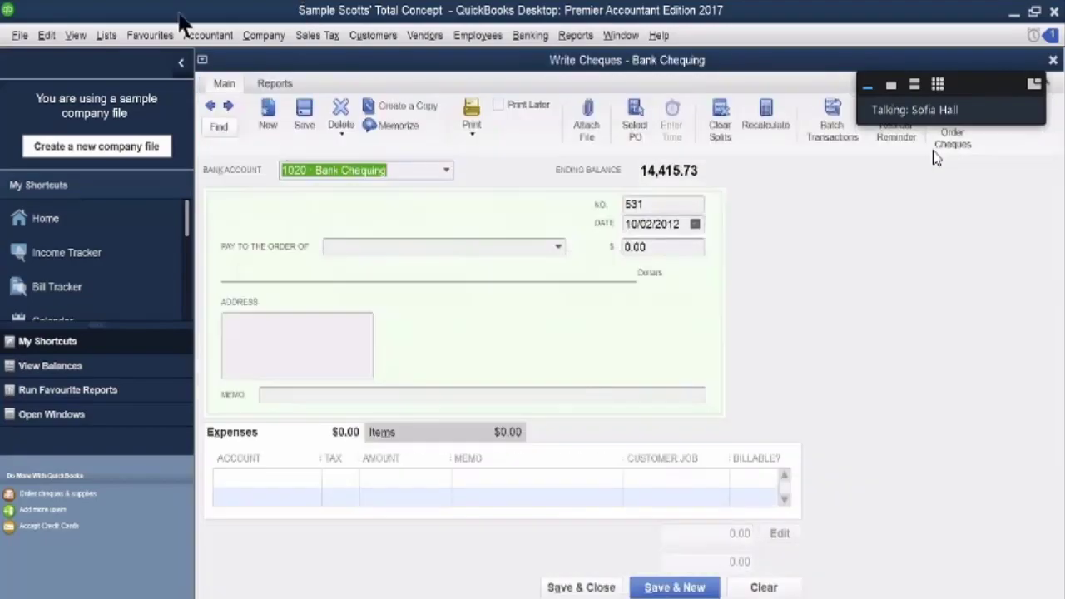
click(211, 106)
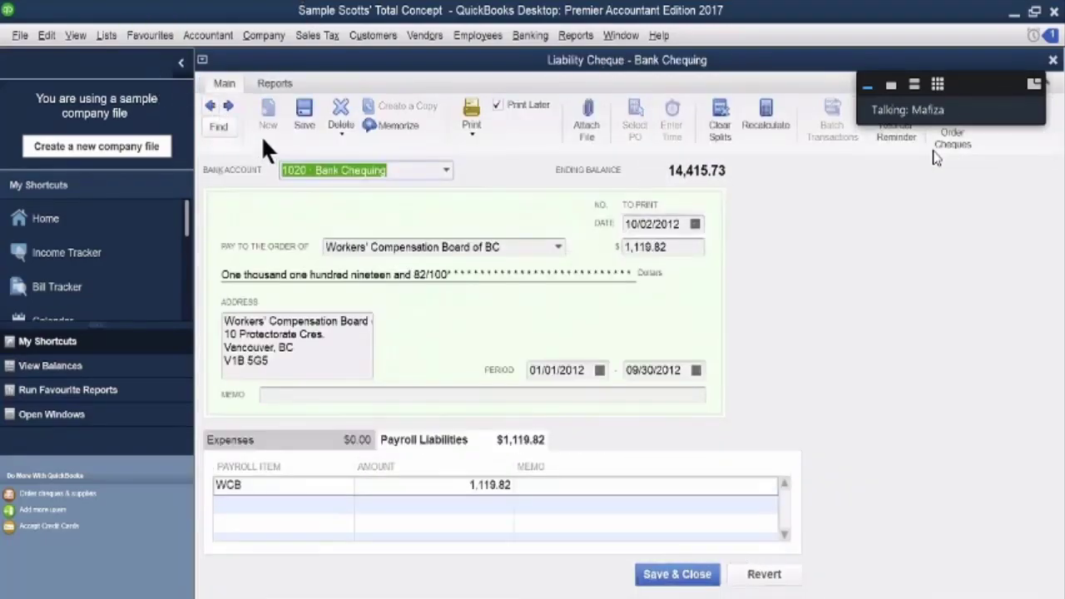
key(ctrl+f)
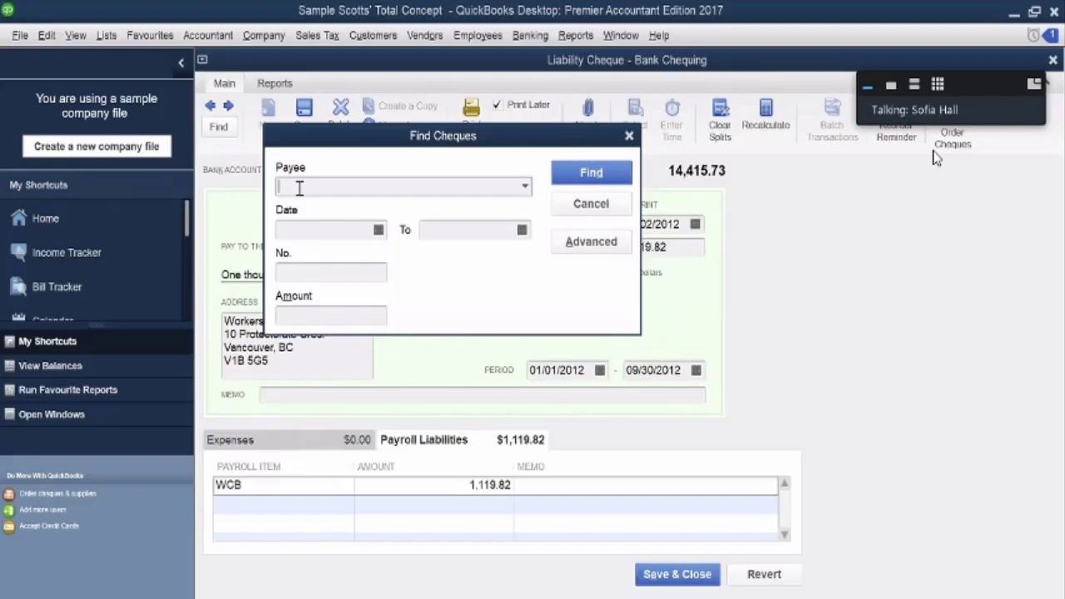
click(590, 203)
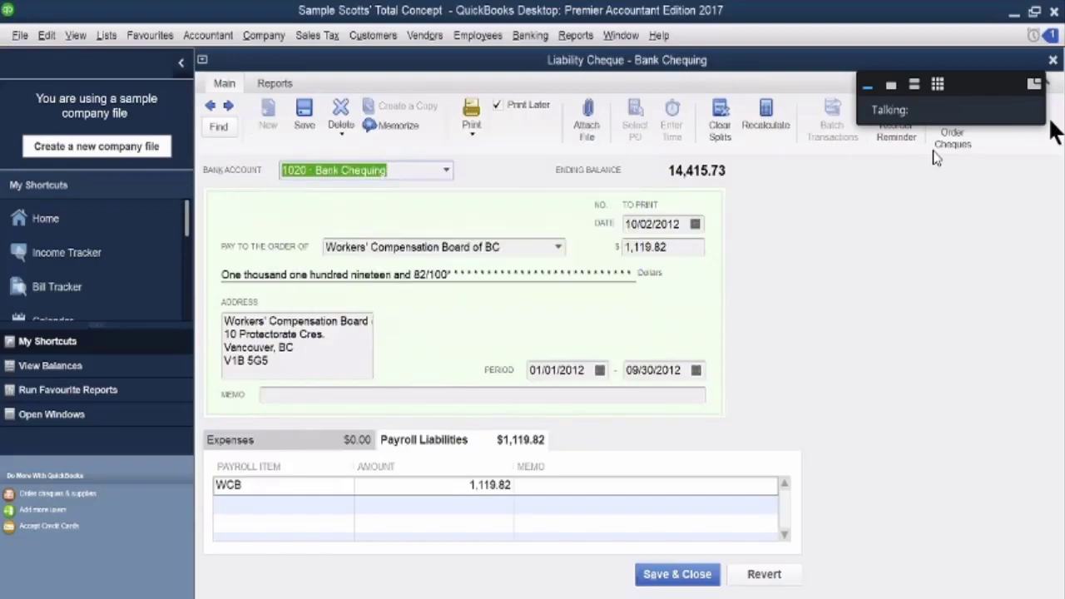
click(1052, 61)
click(1052, 61)
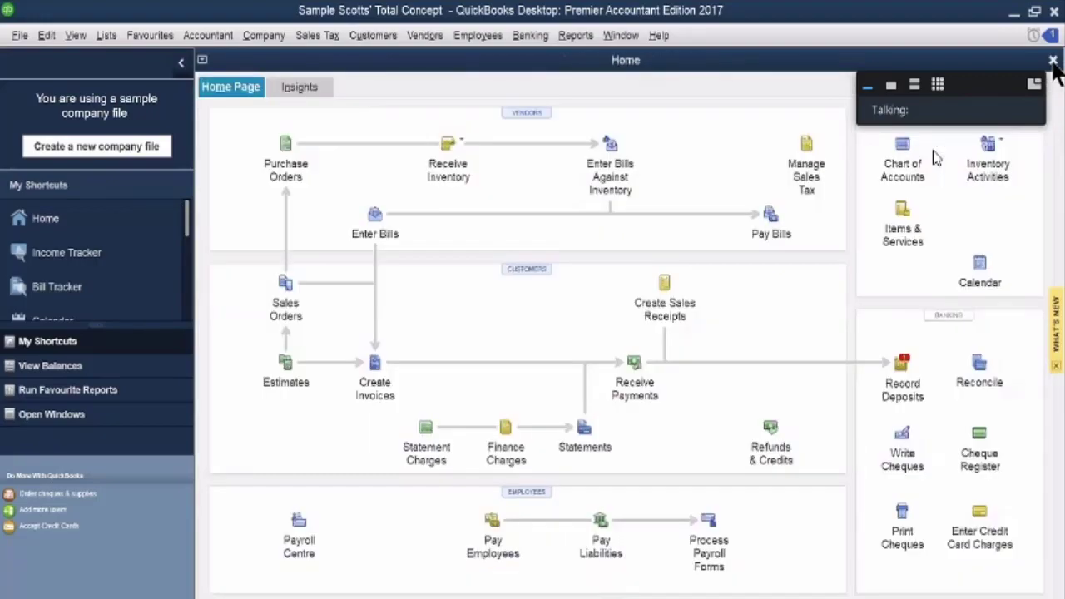